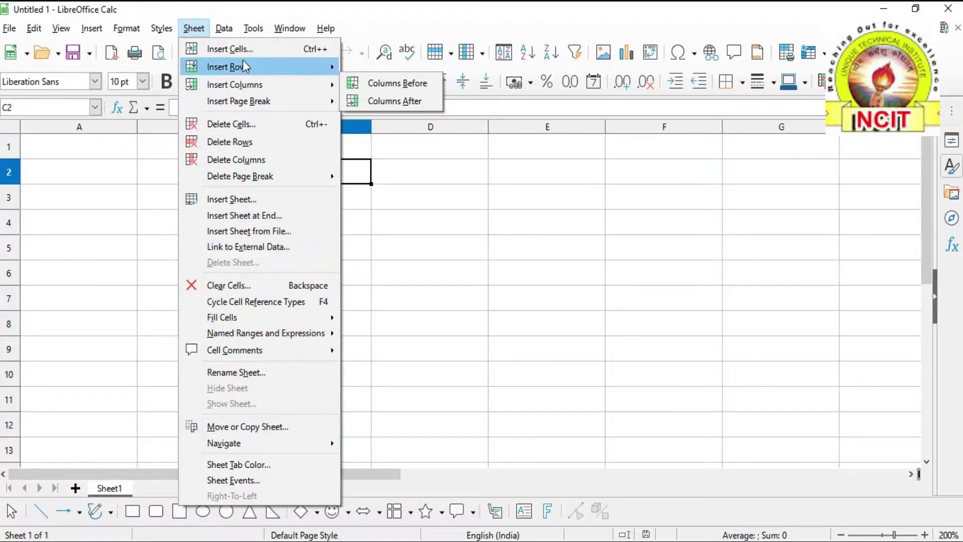
pyautogui.moveTo(244, 66)
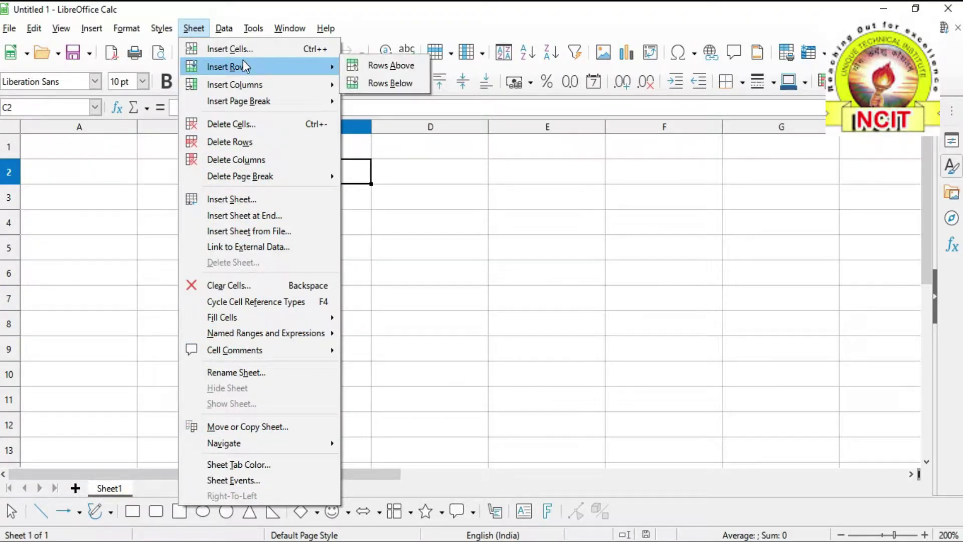
pyautogui.click(384, 247)
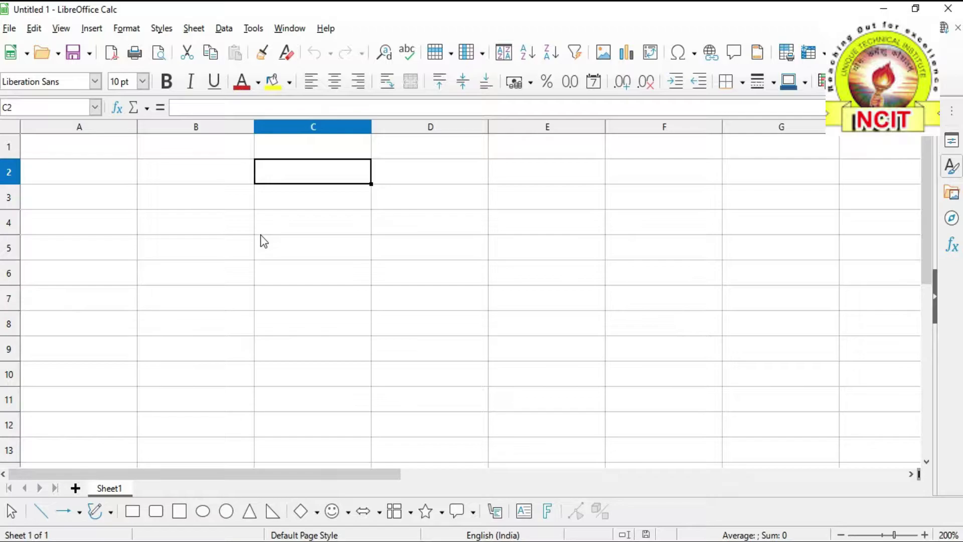
pyautogui.click(195, 35)
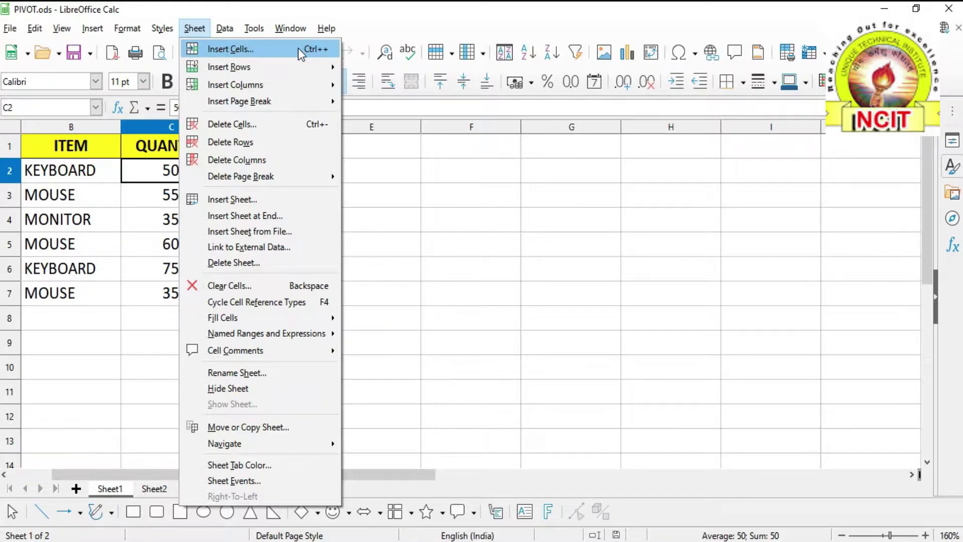
# Insert a blank cell at C3 with the existing cells shifted down, and undo the insertion.
pyautogui.click(128, 198)
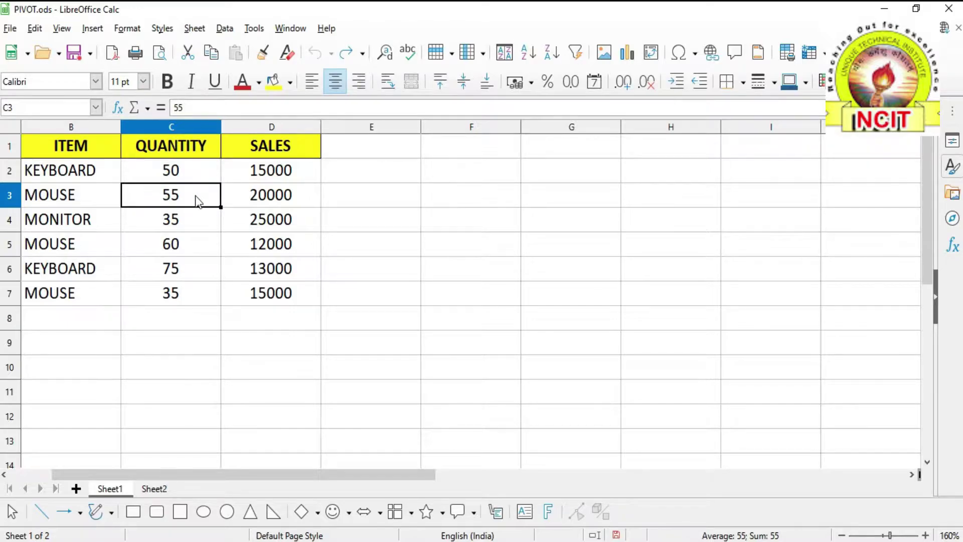
pyautogui.click(200, 28)
pyautogui.moveTo(225, 28)
pyautogui.moveTo(194, 28)
pyautogui.click(208, 46)
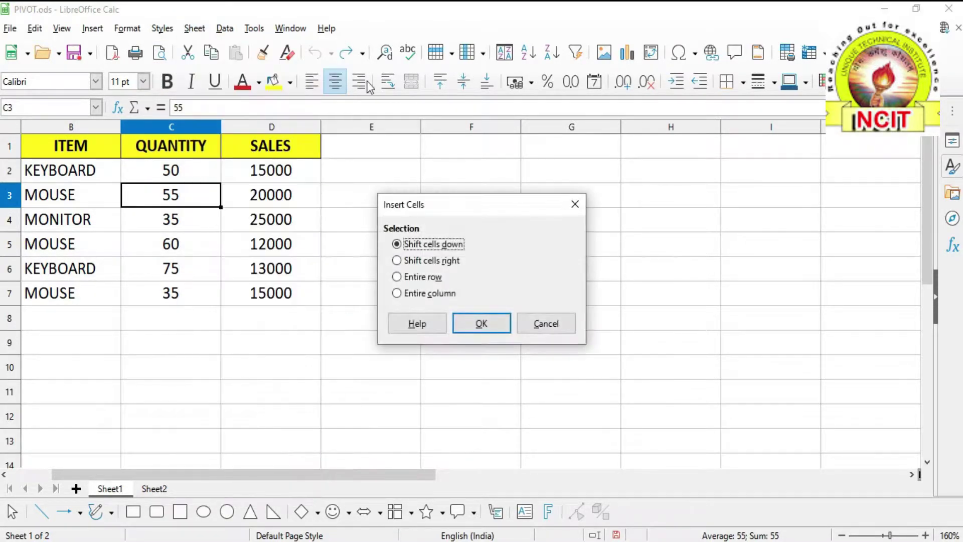
pyautogui.moveTo(459, 206); pyautogui.dragTo(449, 172)
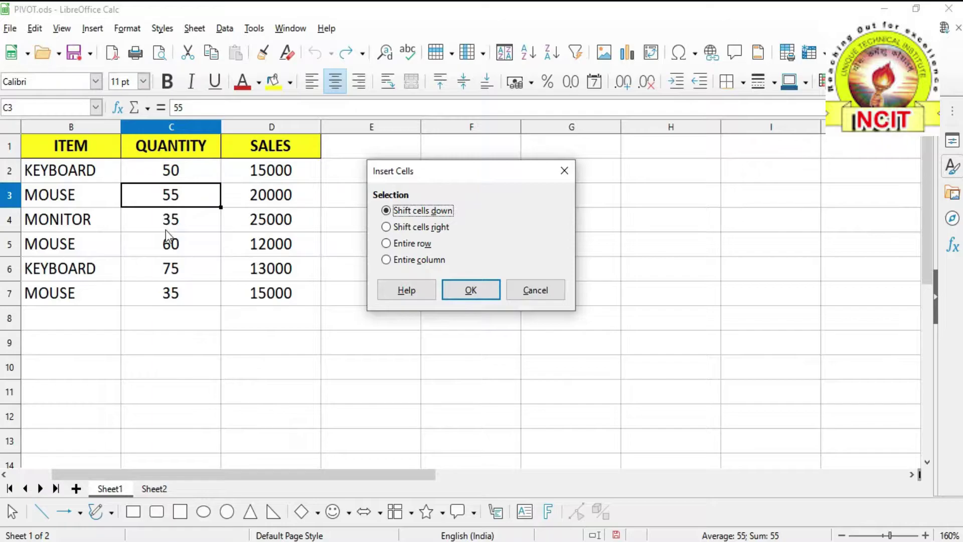
pyautogui.click(470, 291)
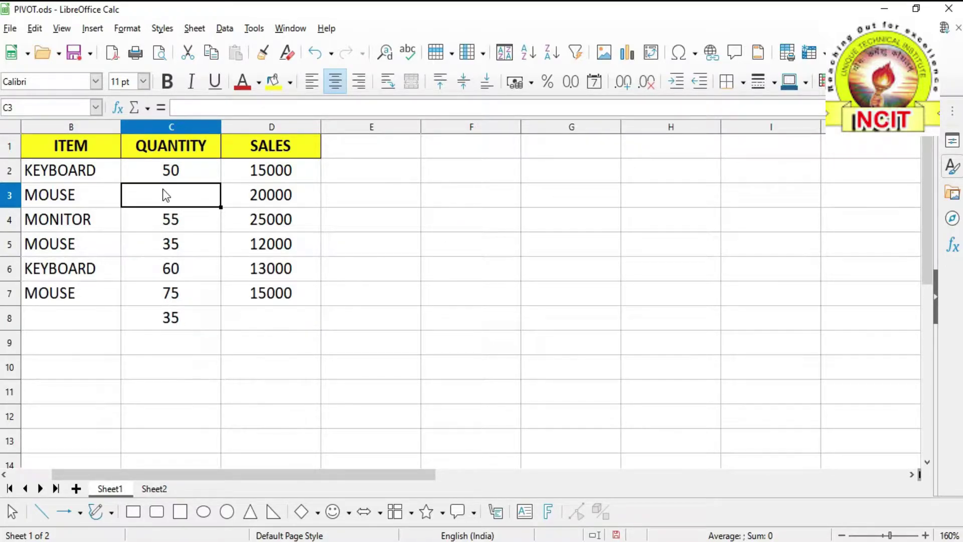
pyautogui.click(315, 52)
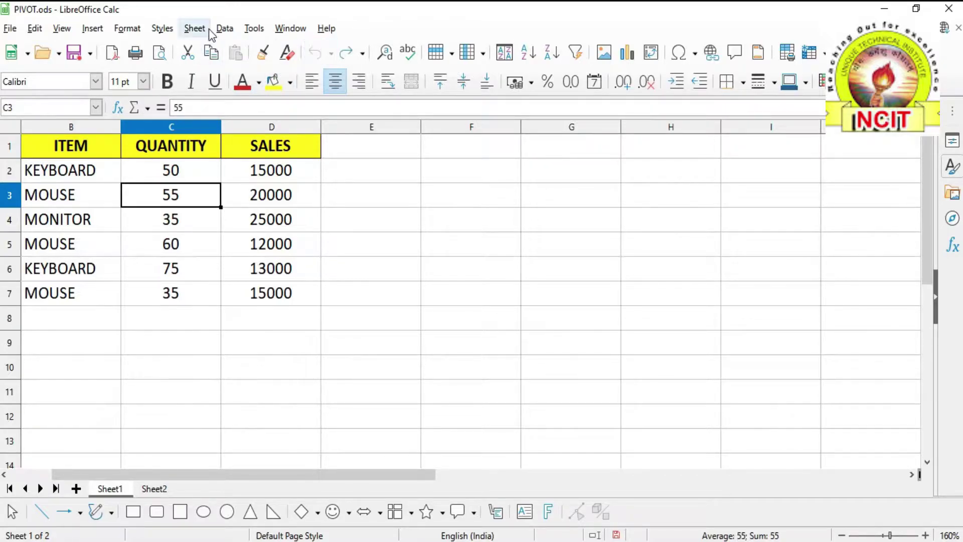
# Insert a blank cell at C3 with the existing cells shifted right, and undo the insertion.
pyautogui.click(203, 29)
pyautogui.click(207, 45)
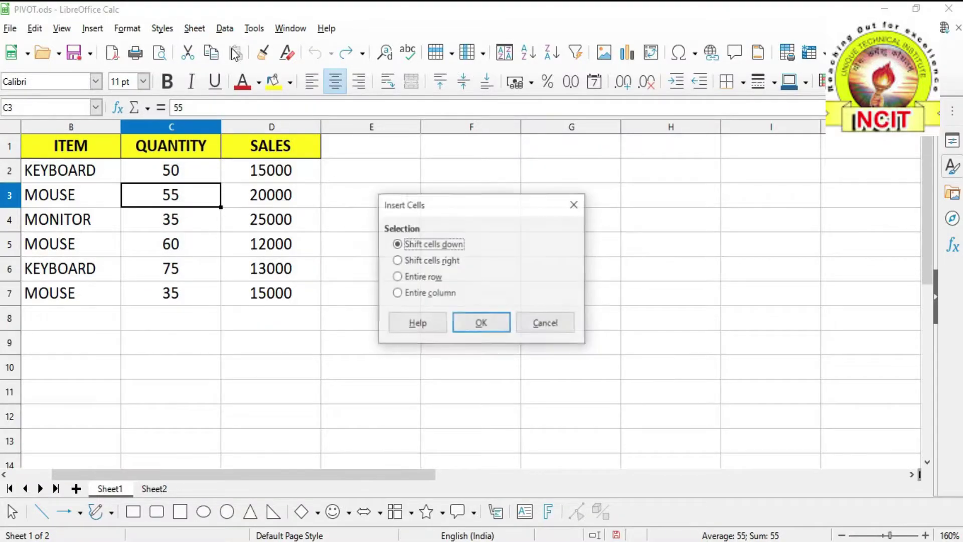
pyautogui.click(413, 261)
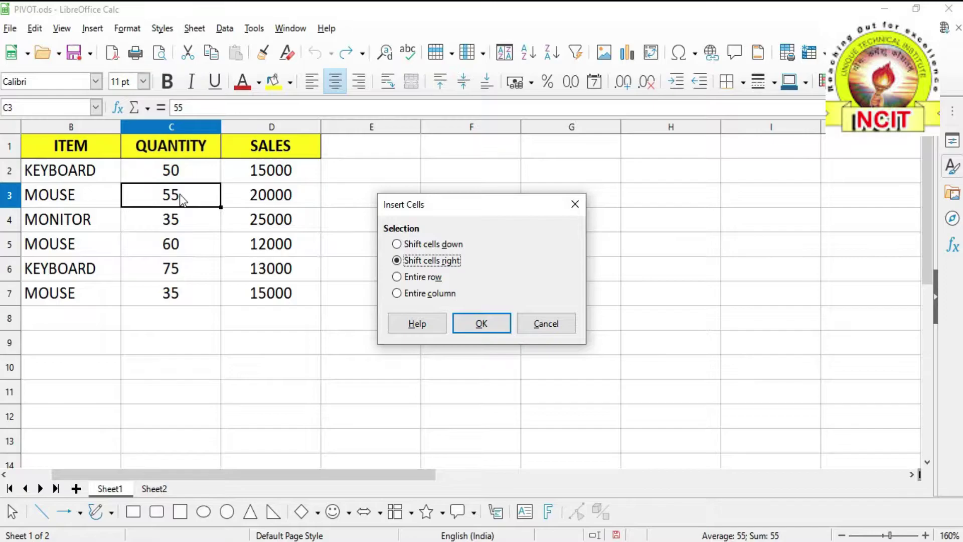
pyautogui.click(467, 324)
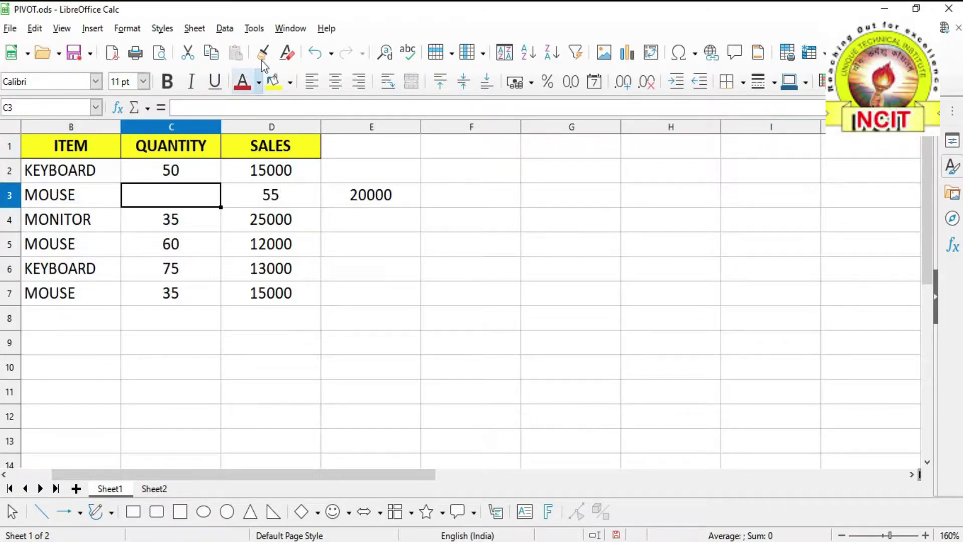
pyautogui.click(317, 55)
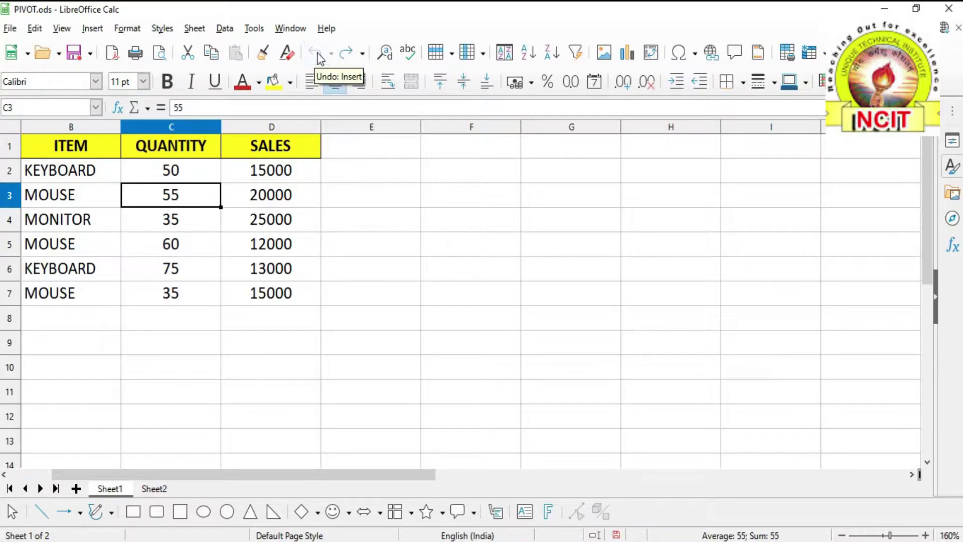
# Insert an entire row at cell C3 using the Insert Cells options.
pyautogui.click(162, 28)
pyautogui.moveTo(192, 30)
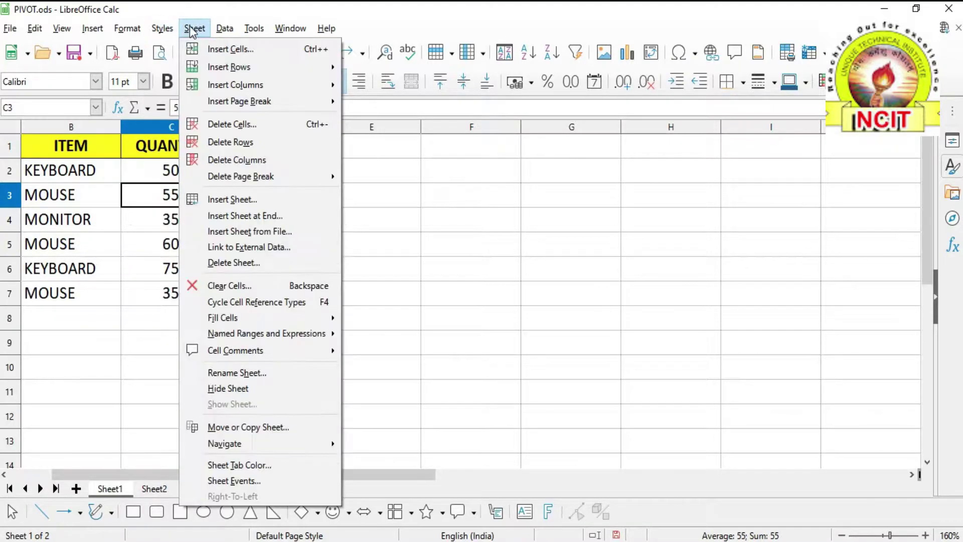
pyautogui.click(231, 49)
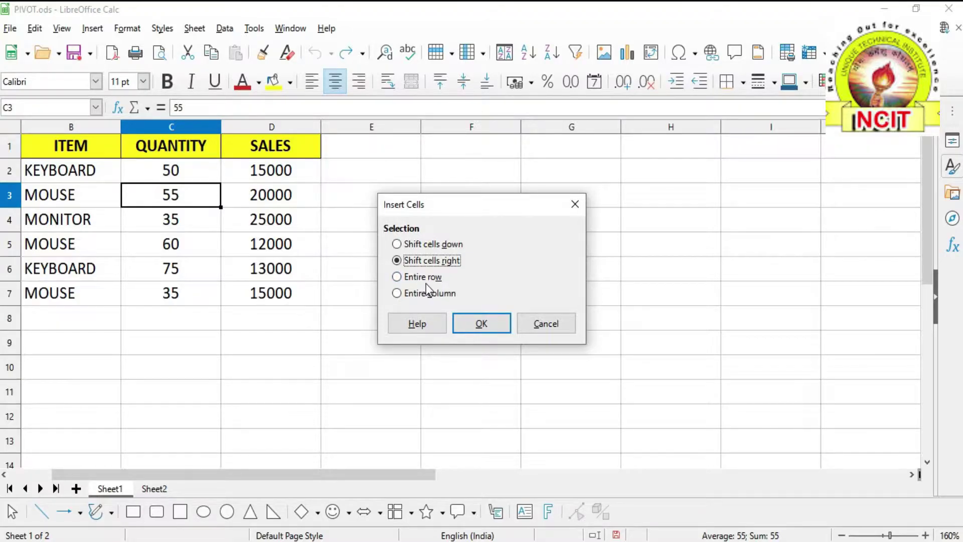
pyautogui.click(420, 278)
pyautogui.click(483, 324)
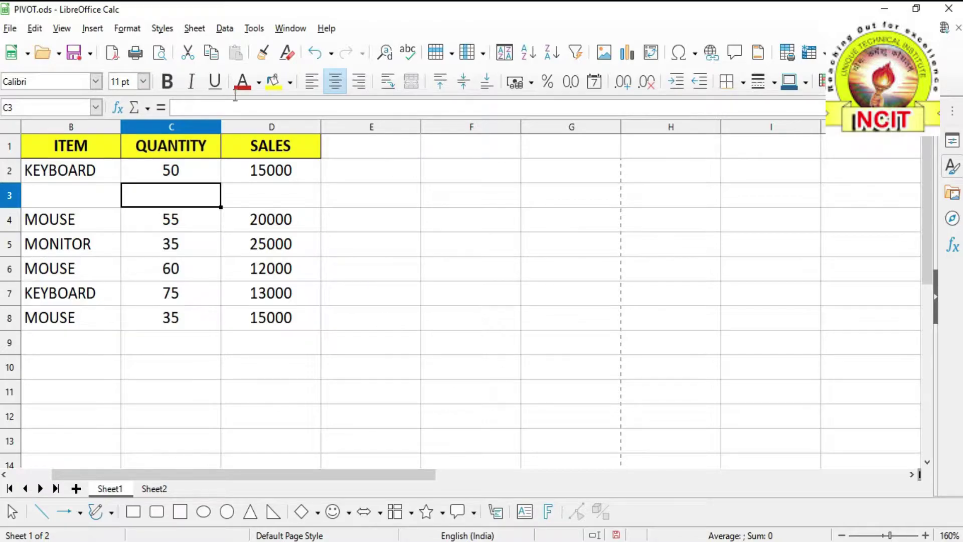
# Insert two entire columns at cell C3, one after the other, using the Insert Cells options.
pyautogui.click(194, 28)
pyautogui.click(208, 50)
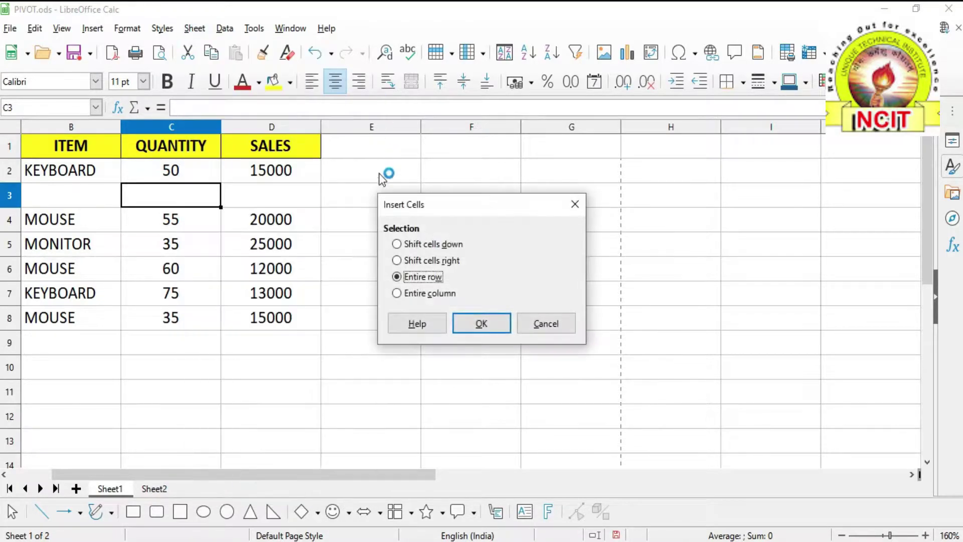
pyautogui.click(426, 296)
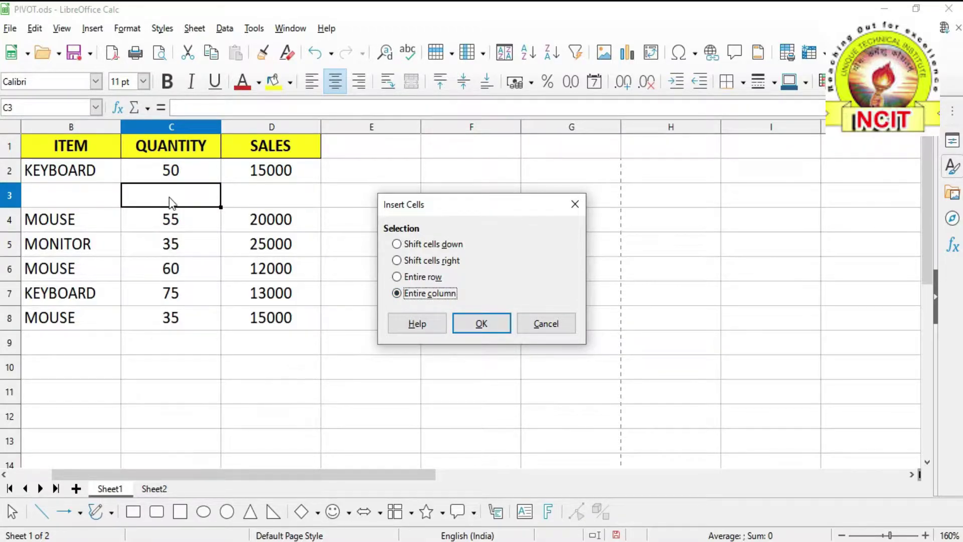
pyautogui.click(492, 322)
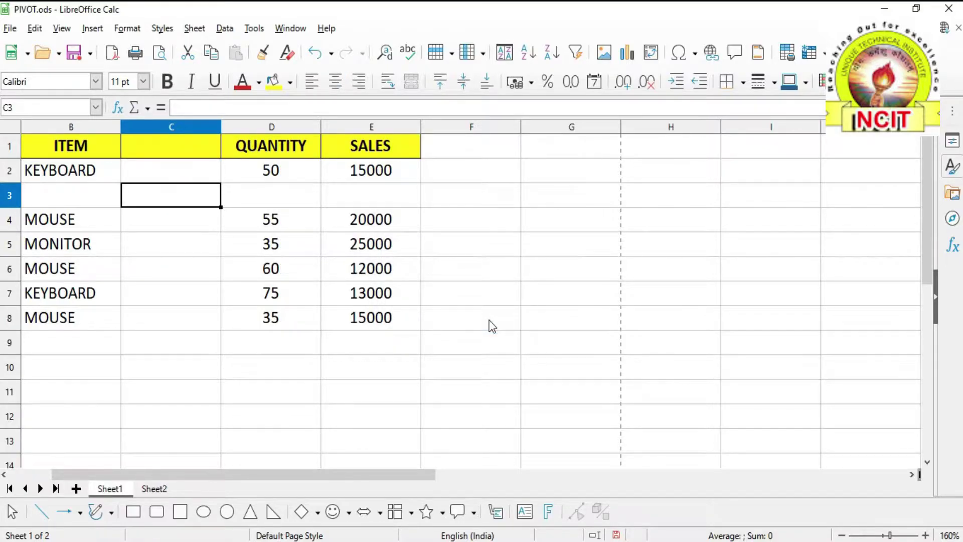
pyautogui.click(195, 28)
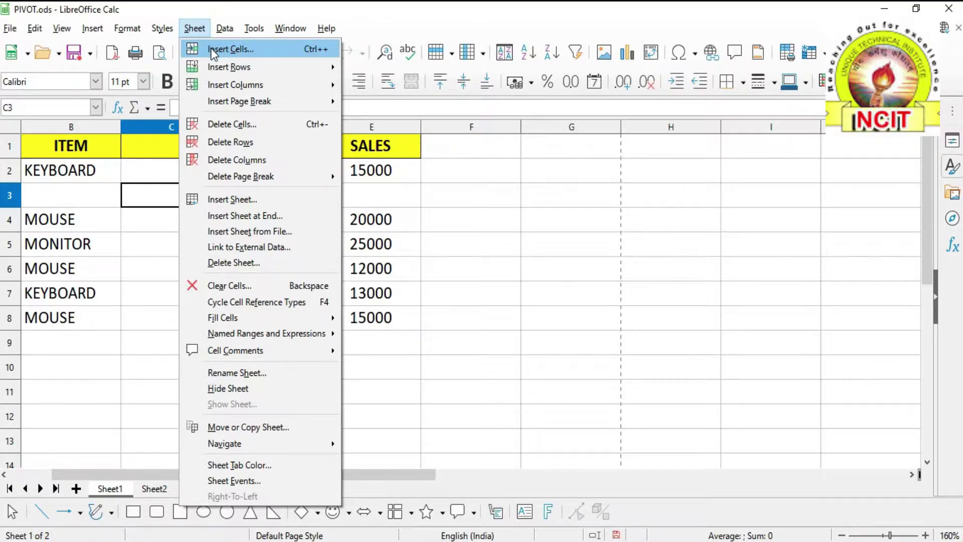
pyautogui.click(211, 49)
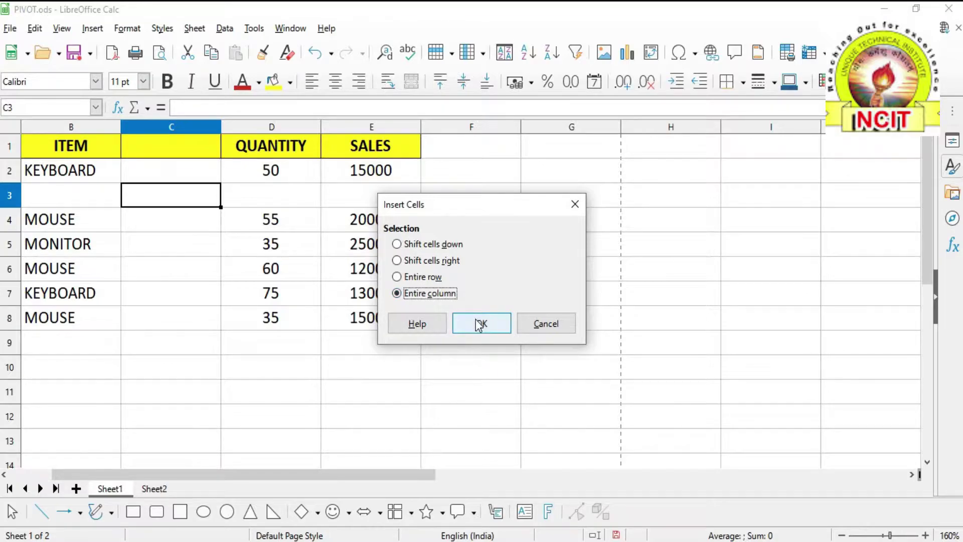
pyautogui.click(497, 325)
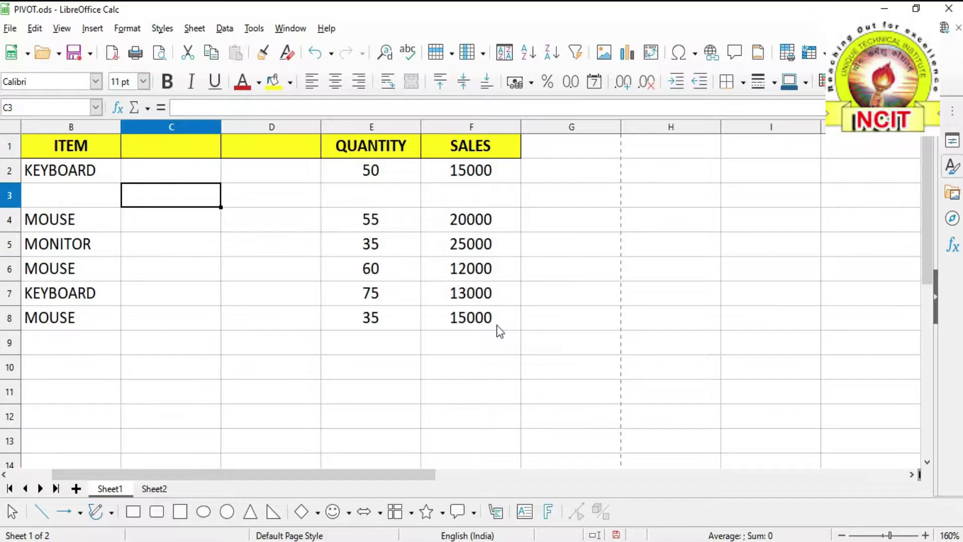
# Undo both column insertions and the row insertion at C3.
pyautogui.click(315, 53)
pyautogui.click(316, 54)
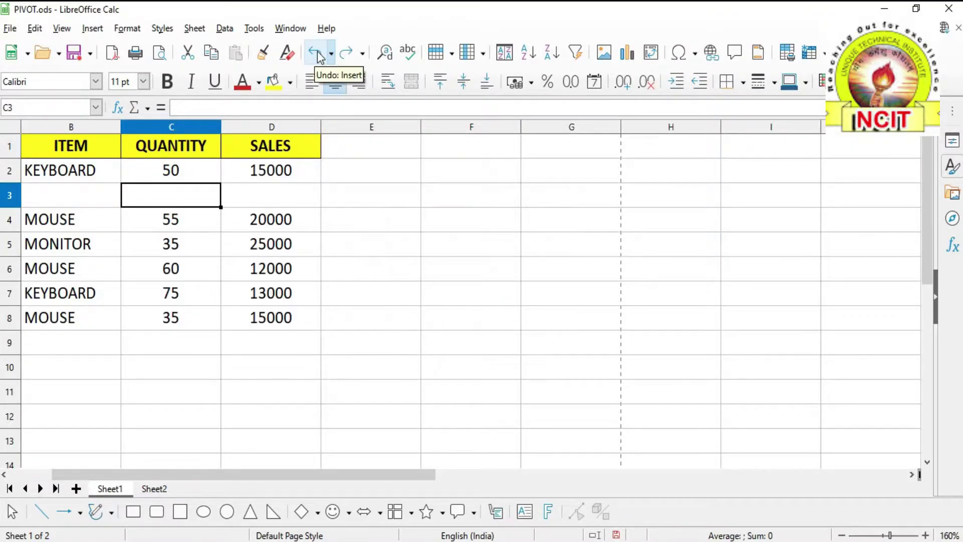
pyautogui.click(316, 54)
# Insert a blank row above row 3 of the item table.
pyautogui.click(194, 28)
pyautogui.moveTo(210, 70)
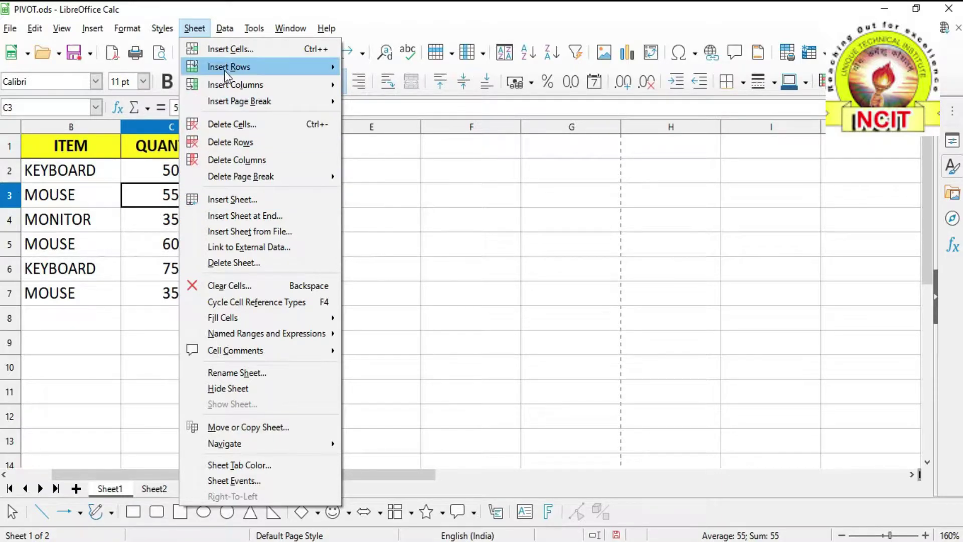
pyautogui.moveTo(224, 70)
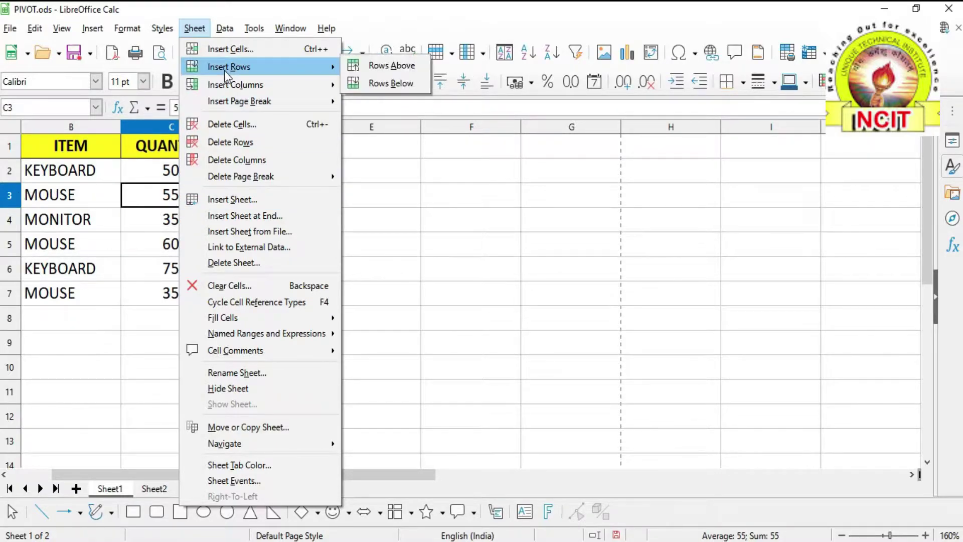
pyautogui.click(363, 66)
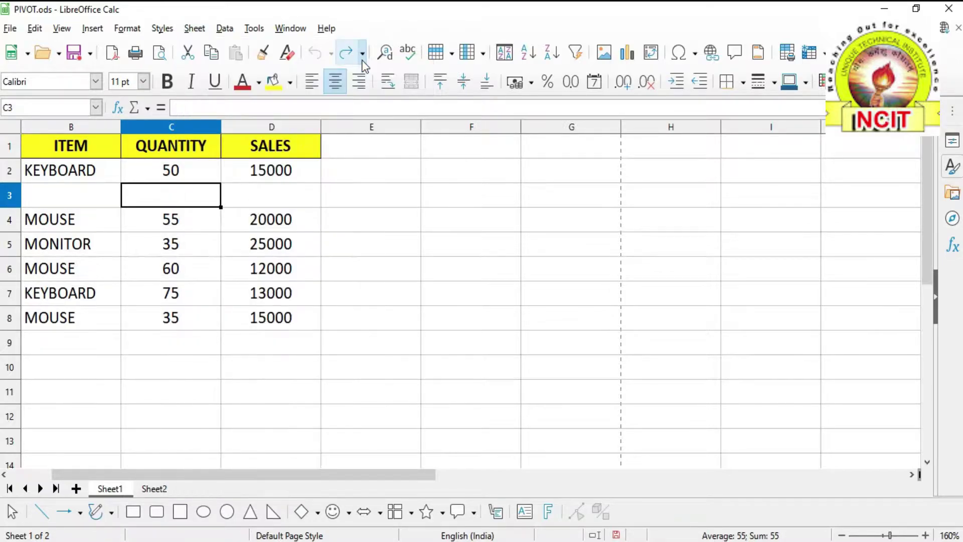
# Insert a blank row below the MOUSE entry in row 4, and undo both row insertions.
pyautogui.click(190, 216)
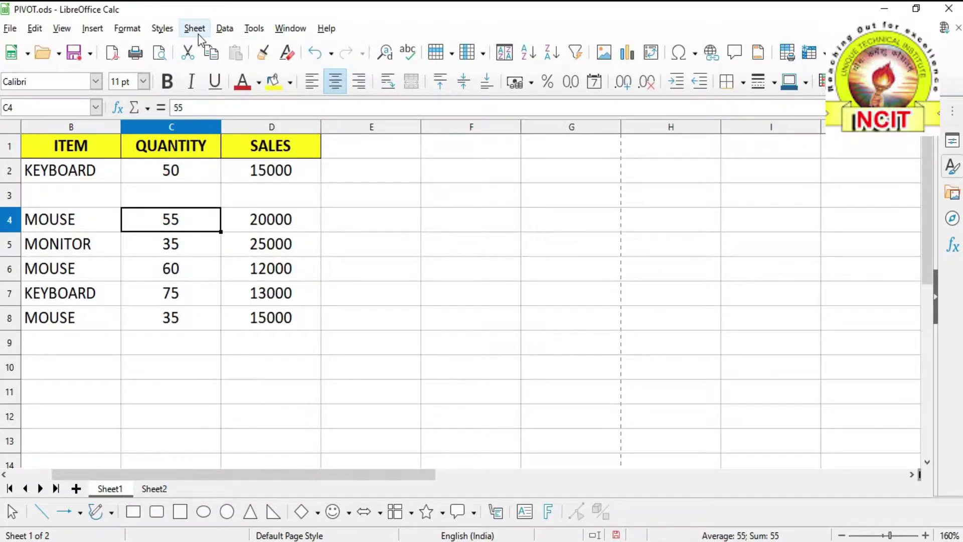
pyautogui.click(197, 33)
pyautogui.moveTo(208, 64)
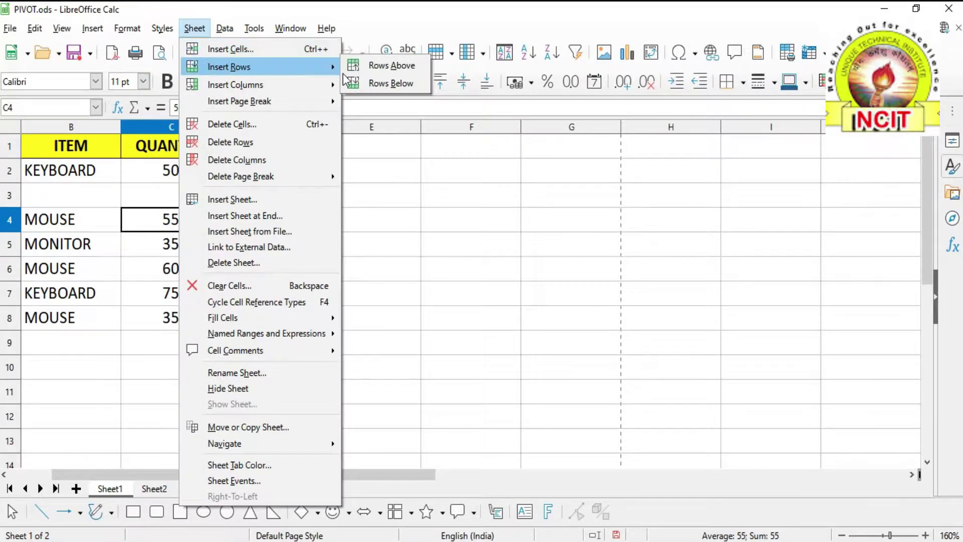
pyautogui.click(368, 84)
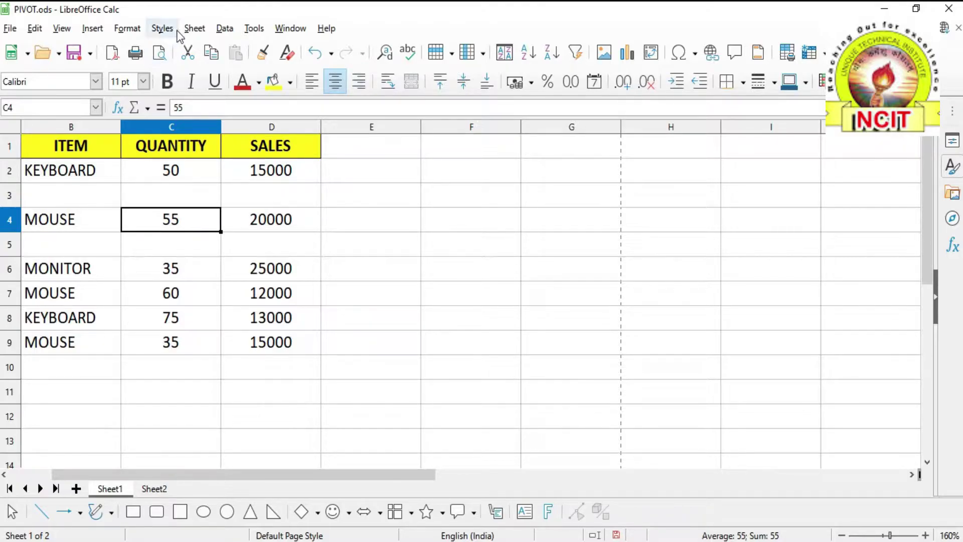
pyautogui.click(321, 49)
pyautogui.click(320, 49)
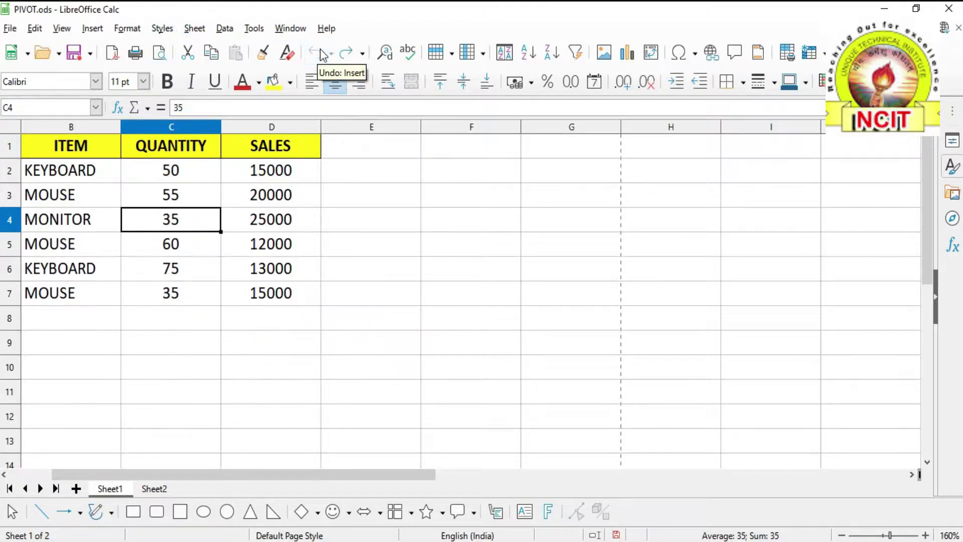
# Insert a blank column before the QUANTITY column.
pyautogui.click(193, 29)
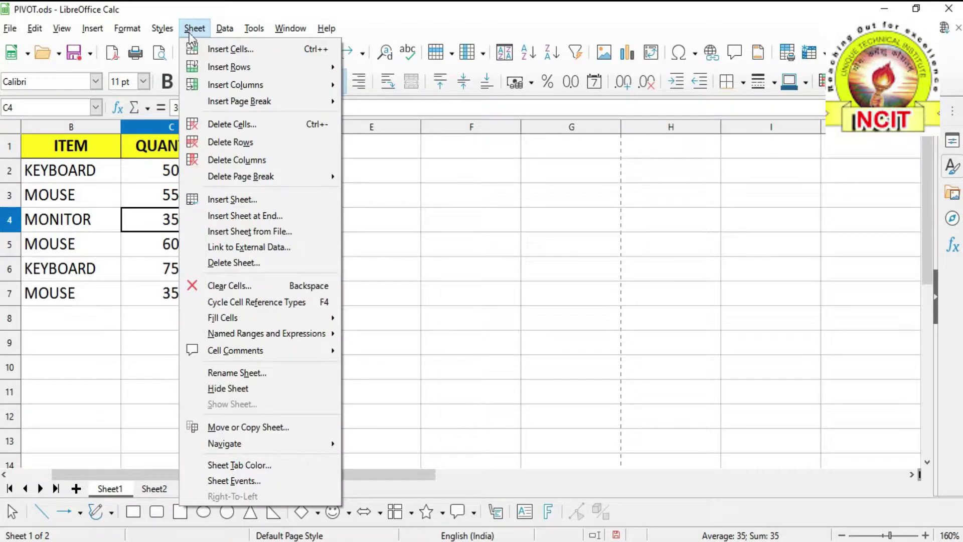
pyautogui.moveTo(269, 86)
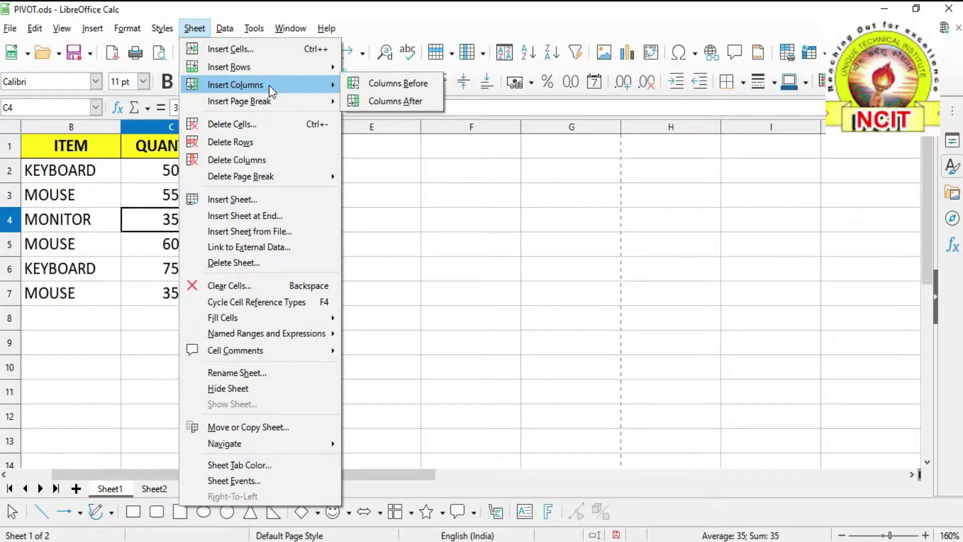
pyautogui.click(399, 83)
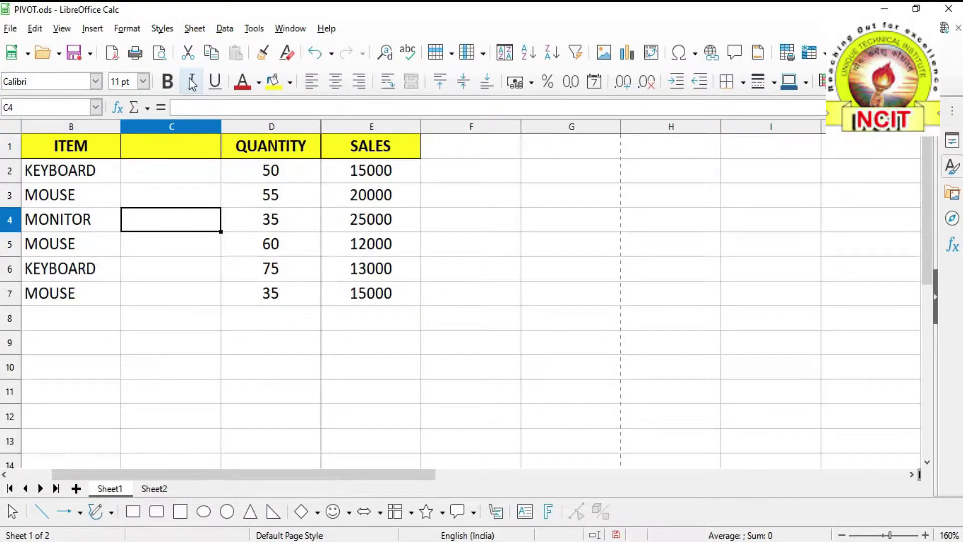
# Insert a blank column after the QUANTITY column.
pyautogui.click(264, 199)
pyautogui.click(261, 228)
pyautogui.click(268, 268)
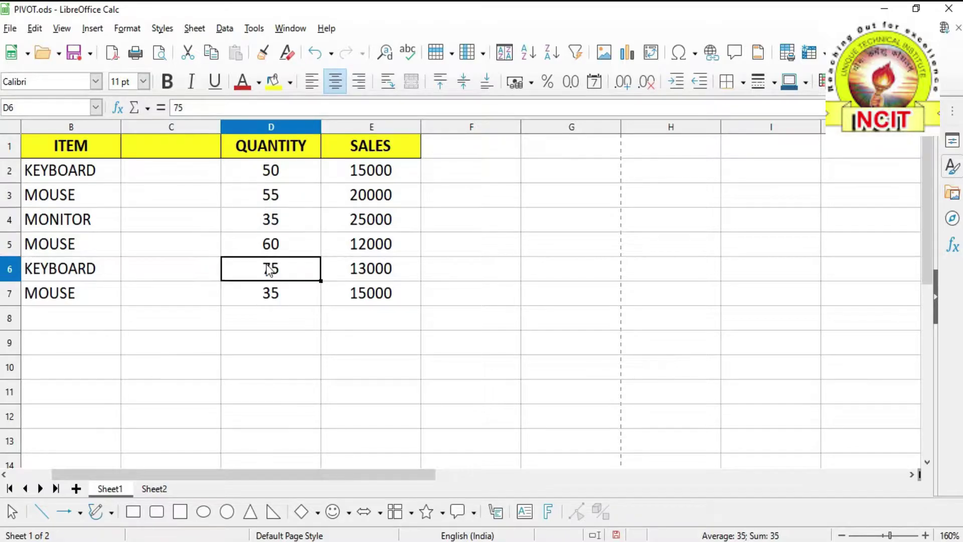
pyautogui.click(278, 203)
pyautogui.click(268, 128)
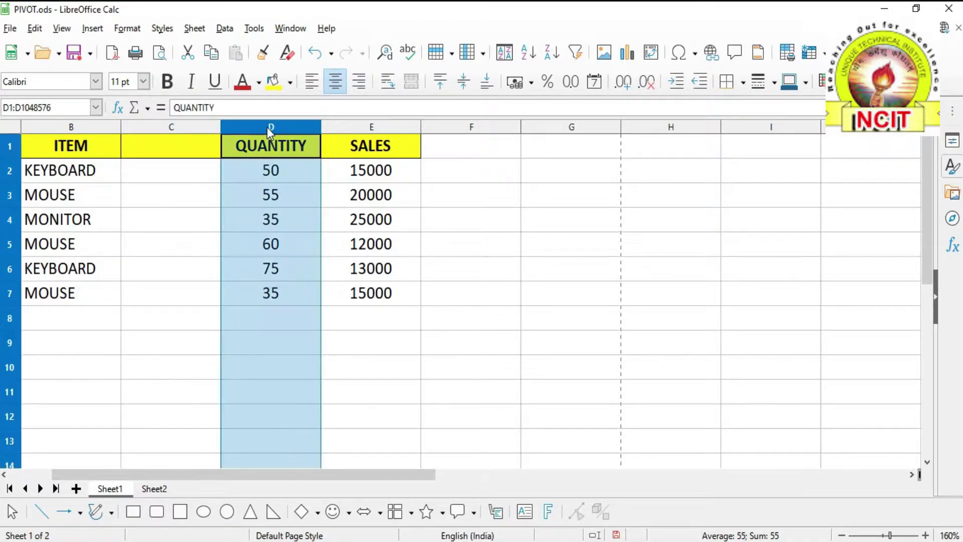
pyautogui.click(193, 28)
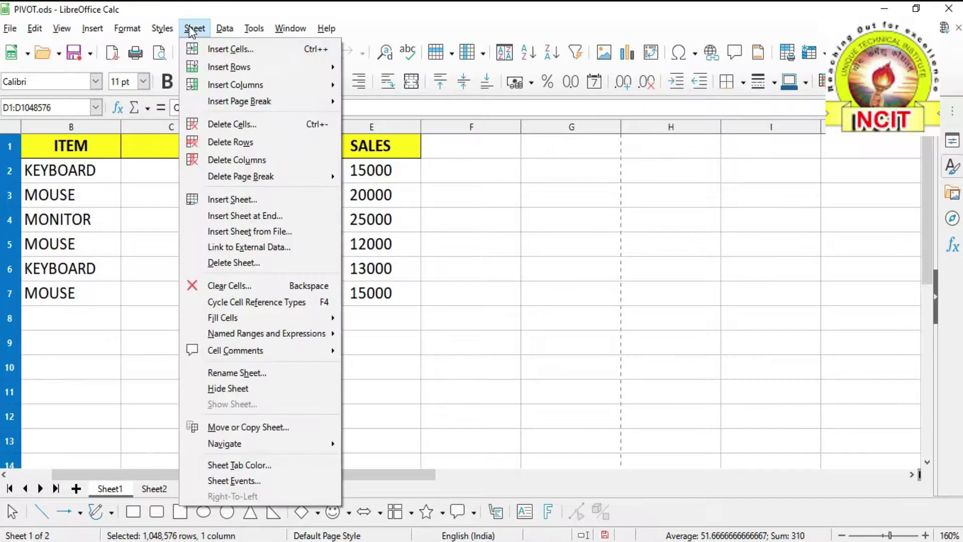
pyautogui.moveTo(212, 85)
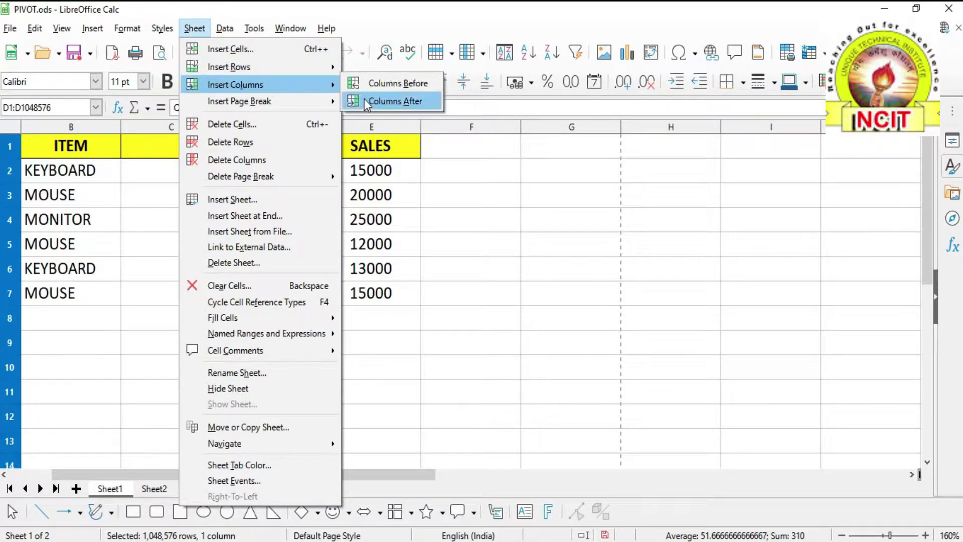
pyautogui.click(382, 100)
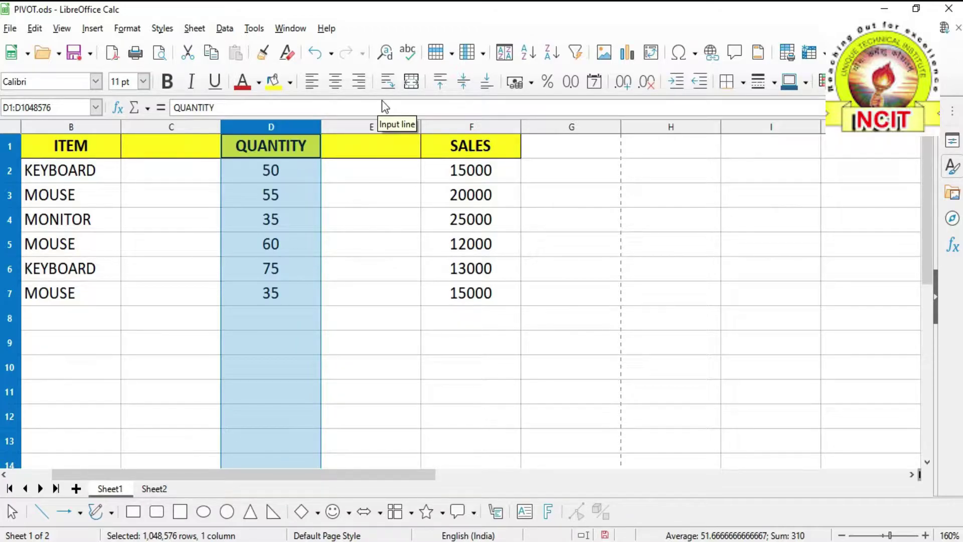
pyautogui.click(365, 168)
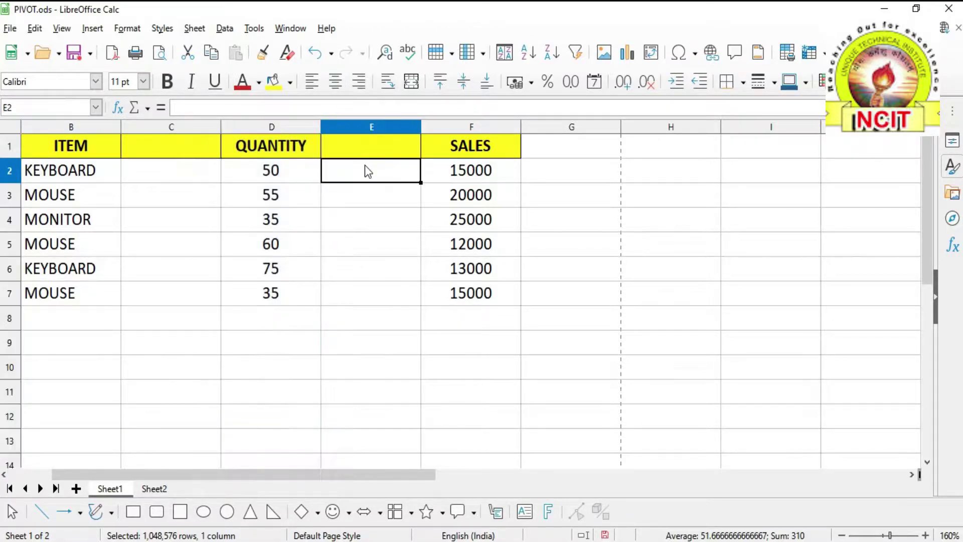
# Insert two blank rows above the MOUSE and MONITOR entries in rows 3 and 4.
pyautogui.moveTo(278, 128); pyautogui.dragTo(333, 130)
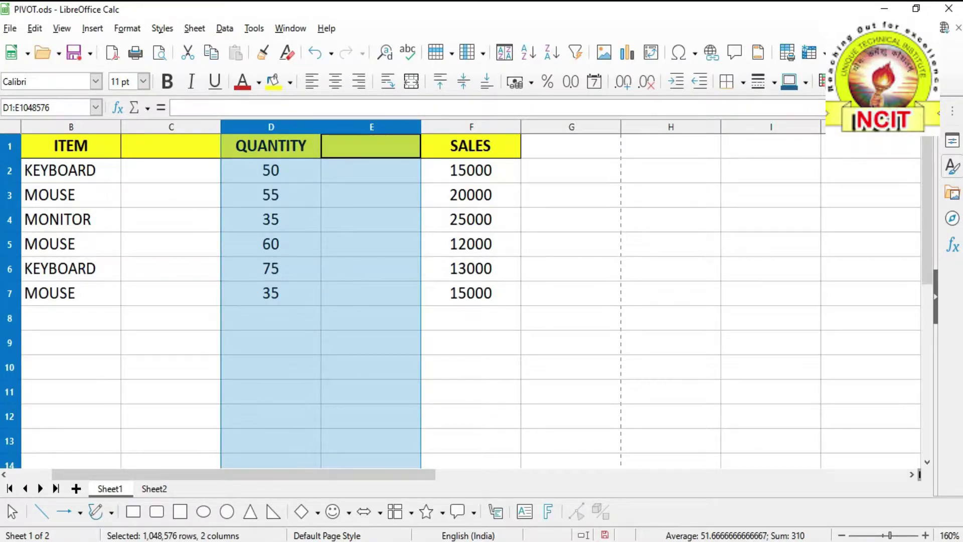
pyautogui.moveTo(9, 196); pyautogui.dragTo(9, 219)
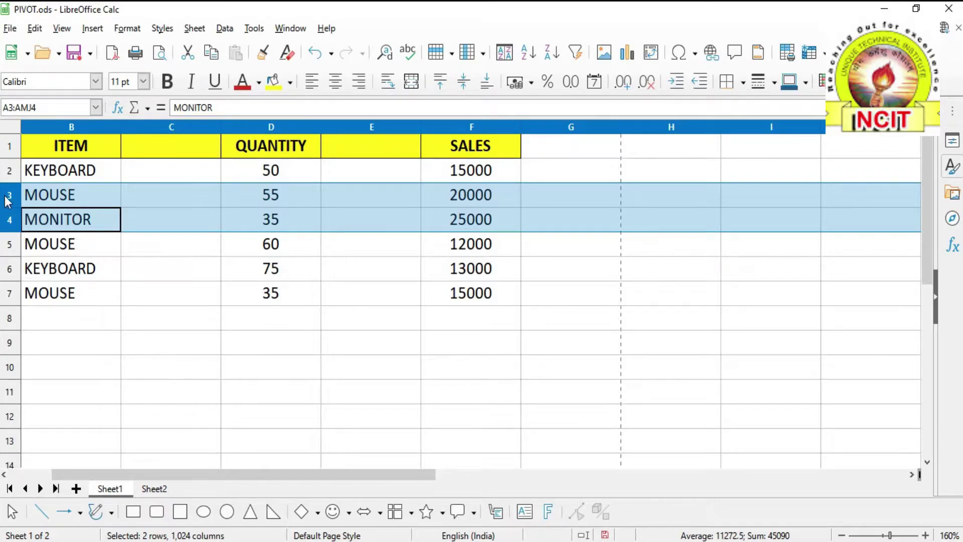
pyautogui.click(10, 220)
pyautogui.click(11, 194)
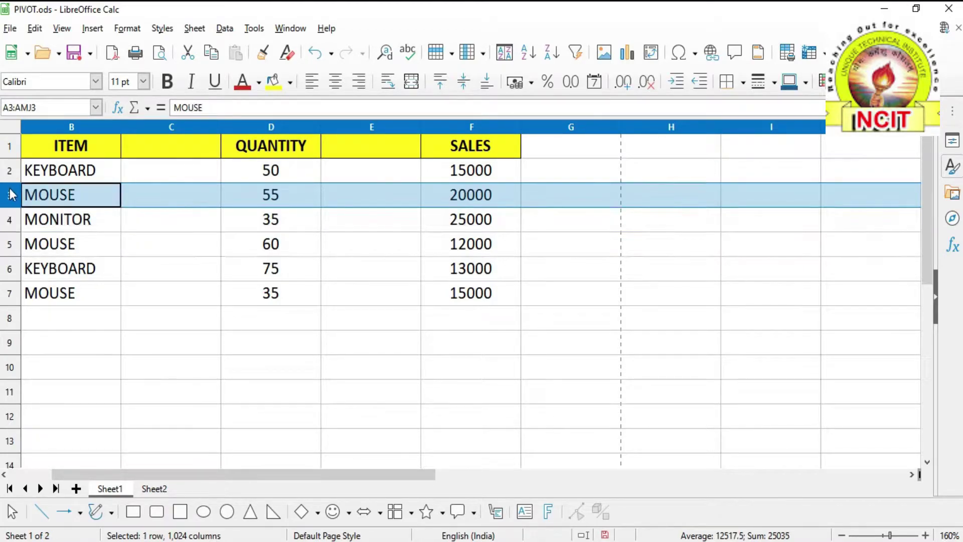
pyautogui.moveTo(11, 194); pyautogui.dragTo(12, 219)
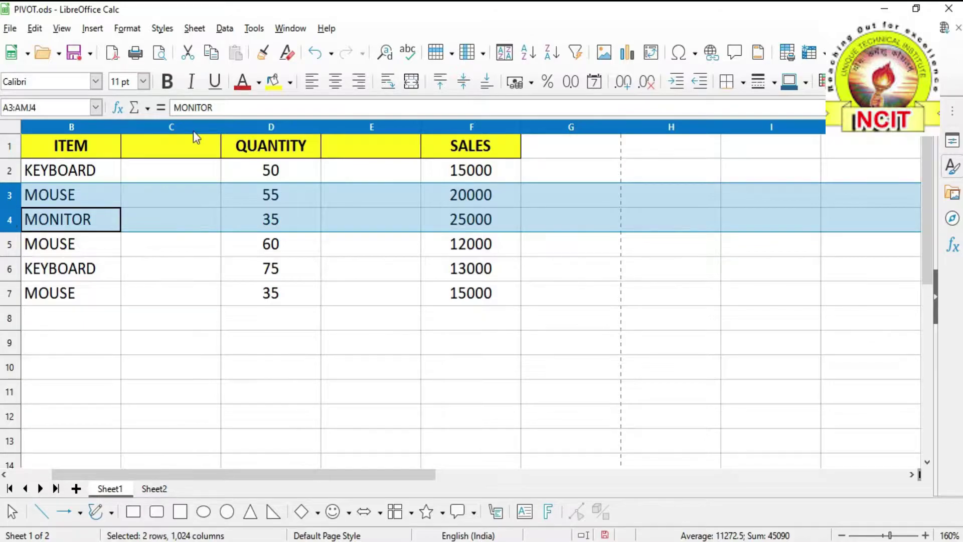
pyautogui.click(201, 30)
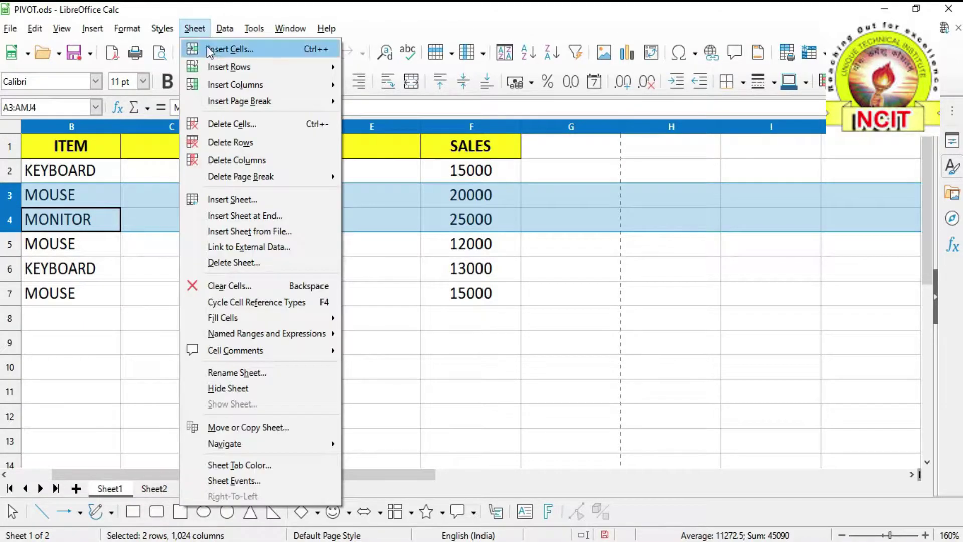
pyautogui.moveTo(219, 65)
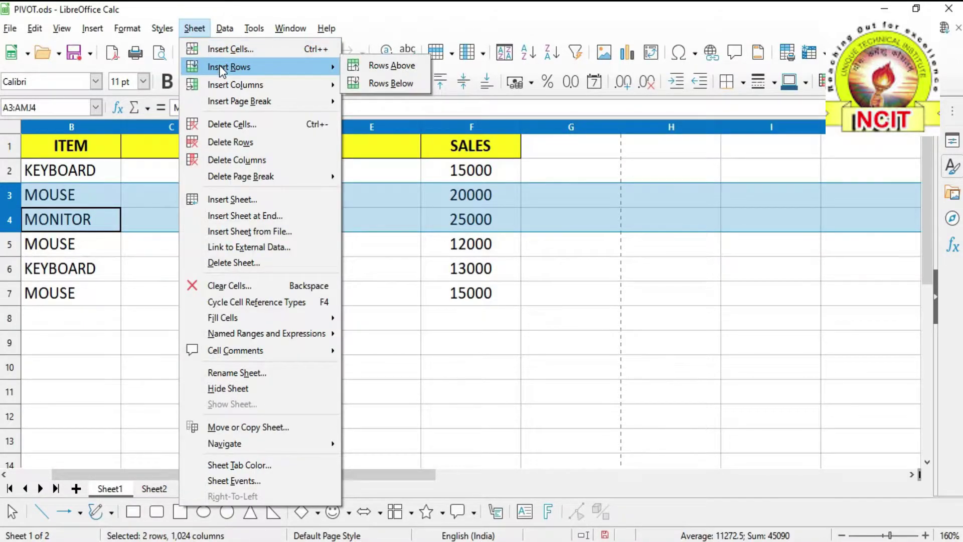
pyautogui.click(395, 70)
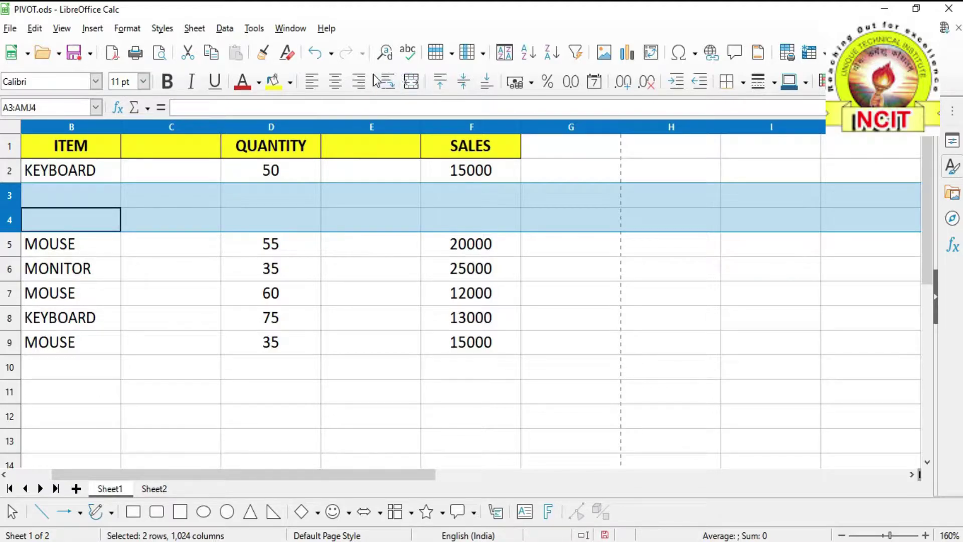
# Insert two blank columns after column E, based on a selection of columns D and E.
pyautogui.click(280, 129)
pyautogui.moveTo(279, 131); pyautogui.dragTo(371, 132)
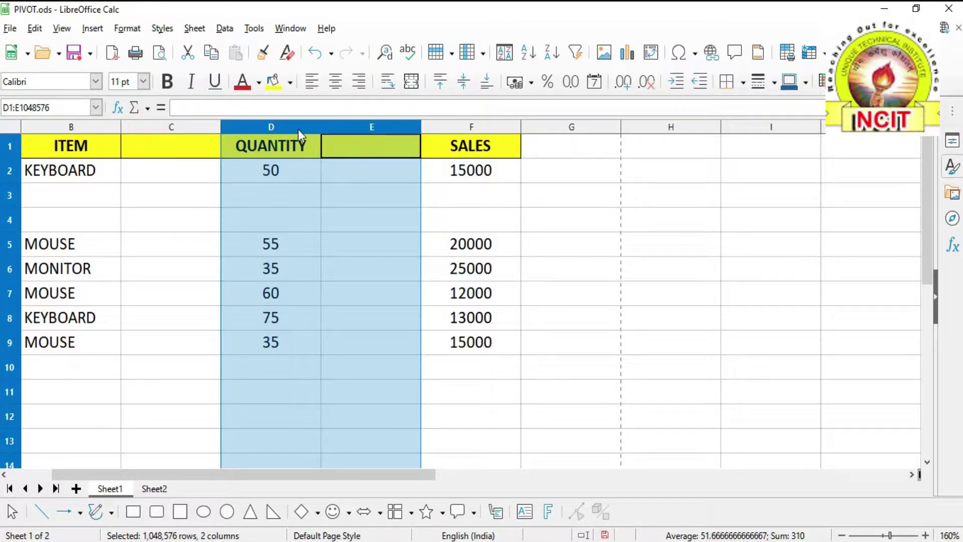
pyautogui.click(195, 28)
pyautogui.moveTo(217, 86)
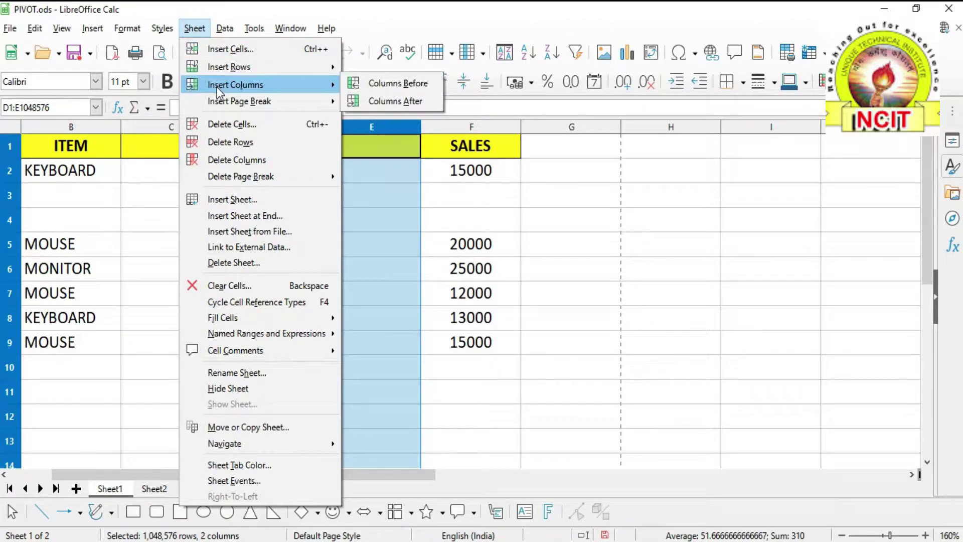
pyautogui.click(406, 102)
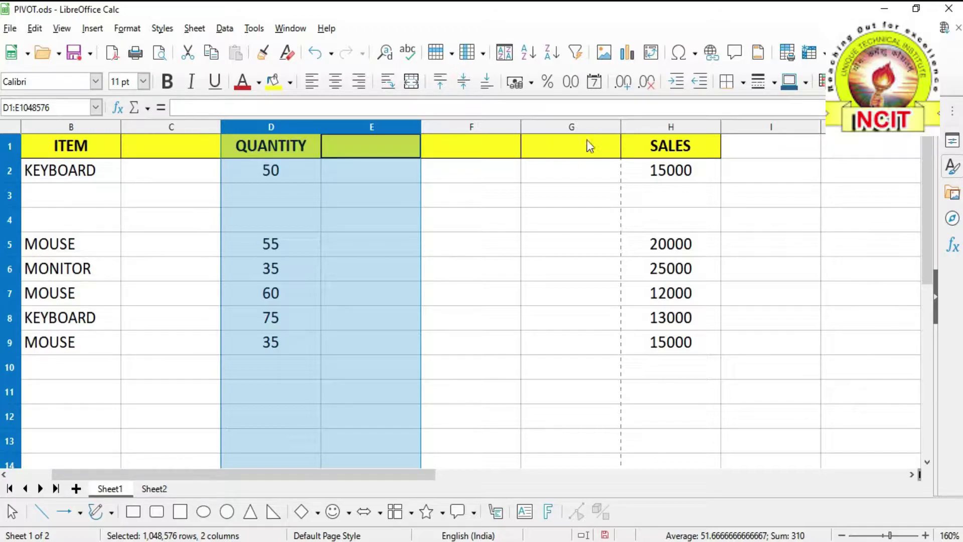
pyautogui.click(417, 196)
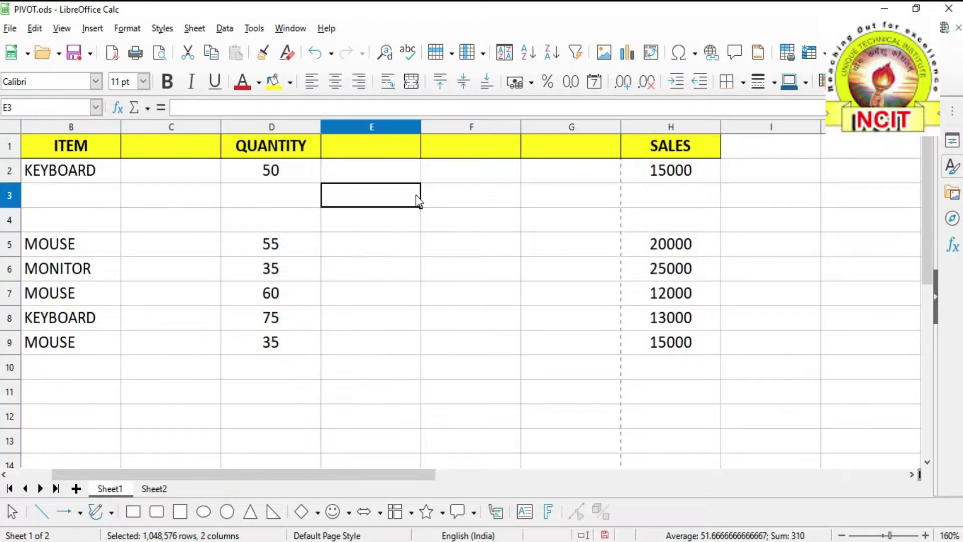
pyautogui.click(206, 28)
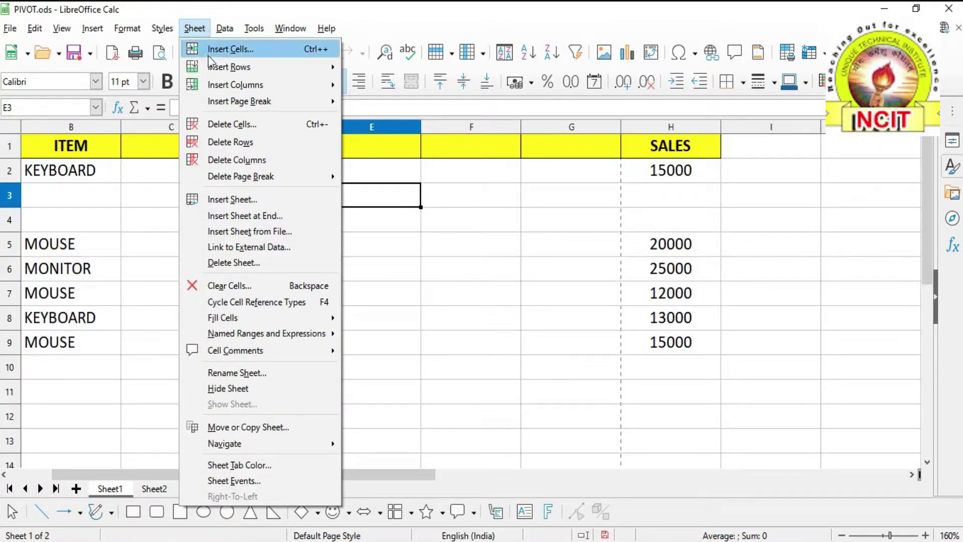
pyautogui.moveTo(225, 105)
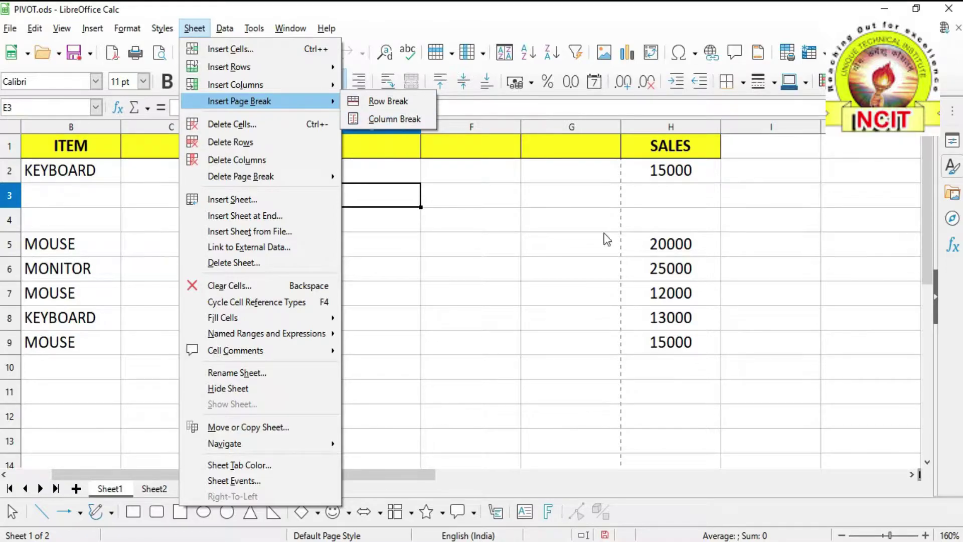
pyautogui.click(468, 201)
pyautogui.click(185, 198)
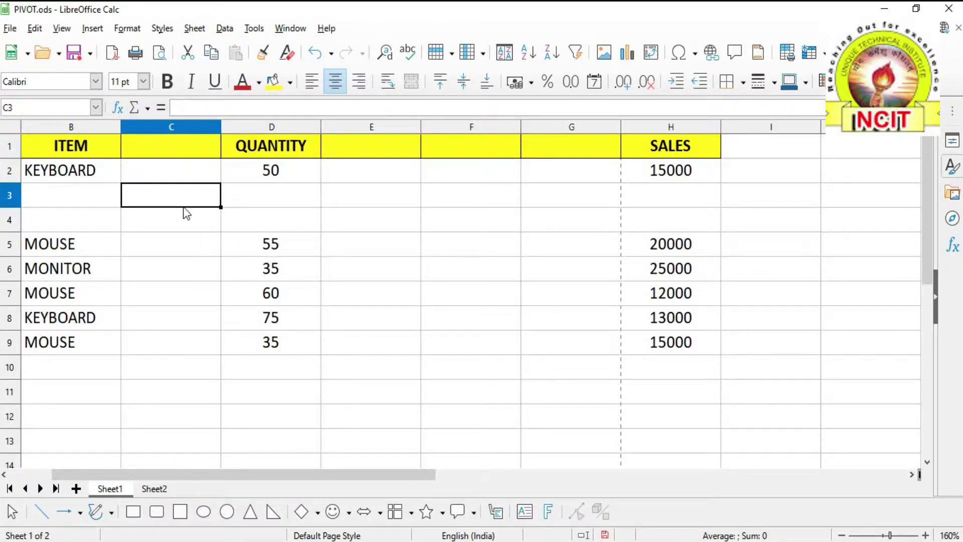
pyautogui.click(89, 200)
pyautogui.click(89, 216)
pyautogui.click(234, 228)
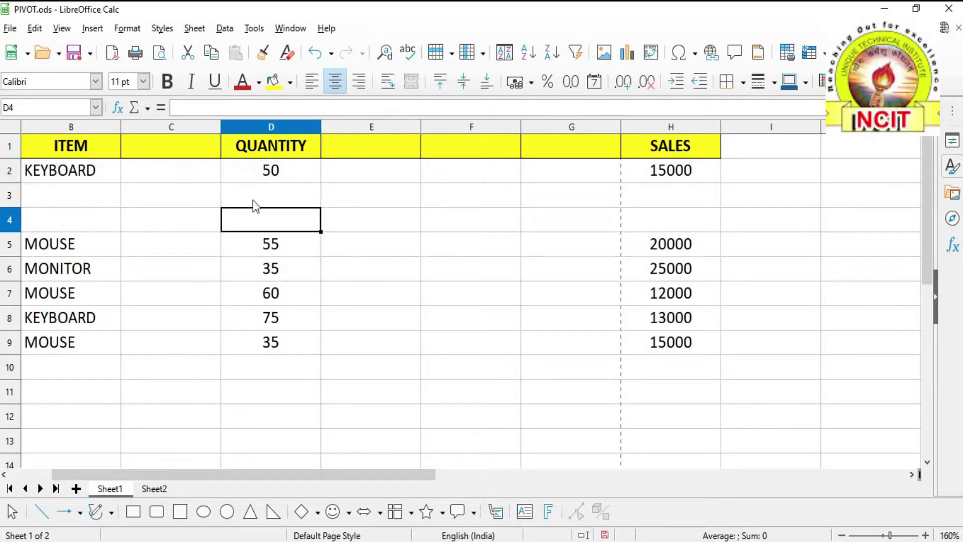
# Insert a row page break at cell E4, above row 4.
pyautogui.click(372, 227)
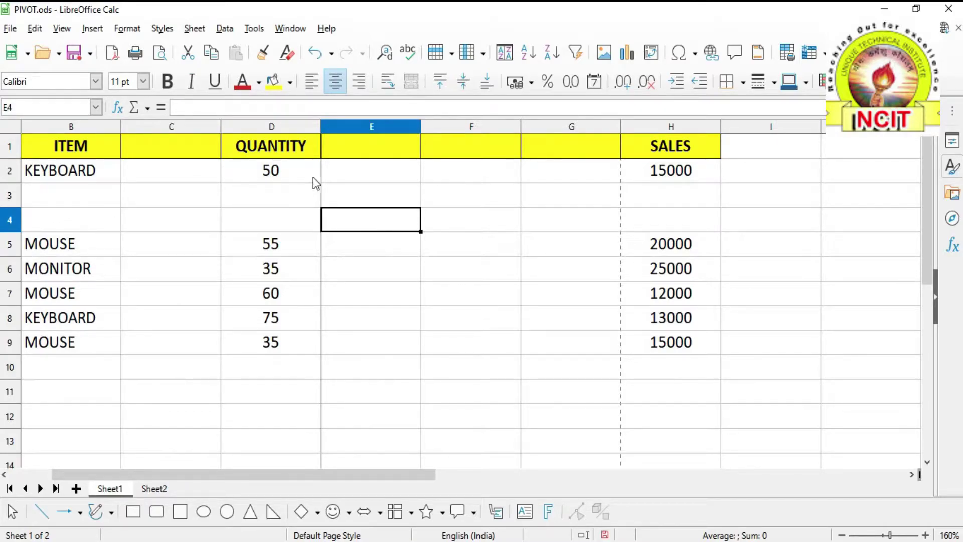
pyautogui.click(194, 28)
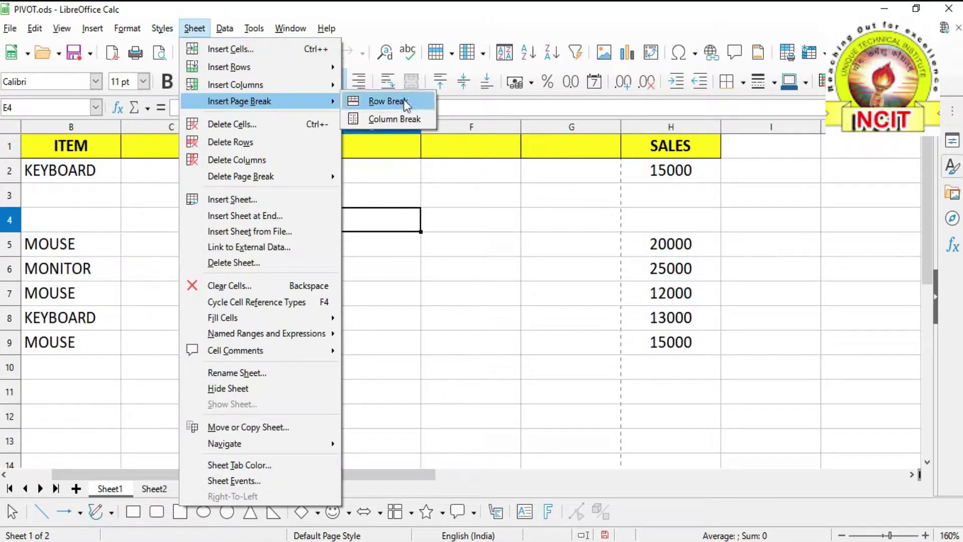
pyautogui.click(404, 101)
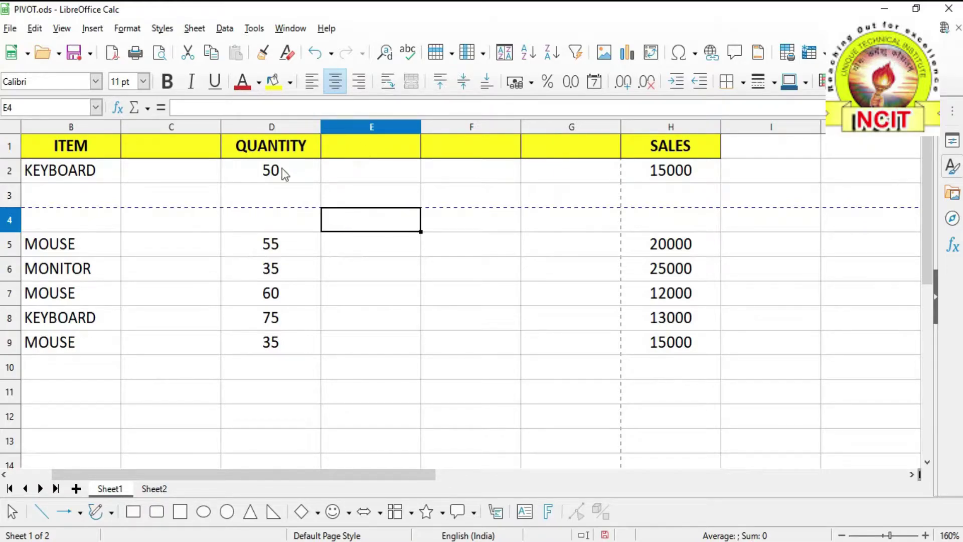
# Insert a column page break at cell E4.
pyautogui.click(193, 28)
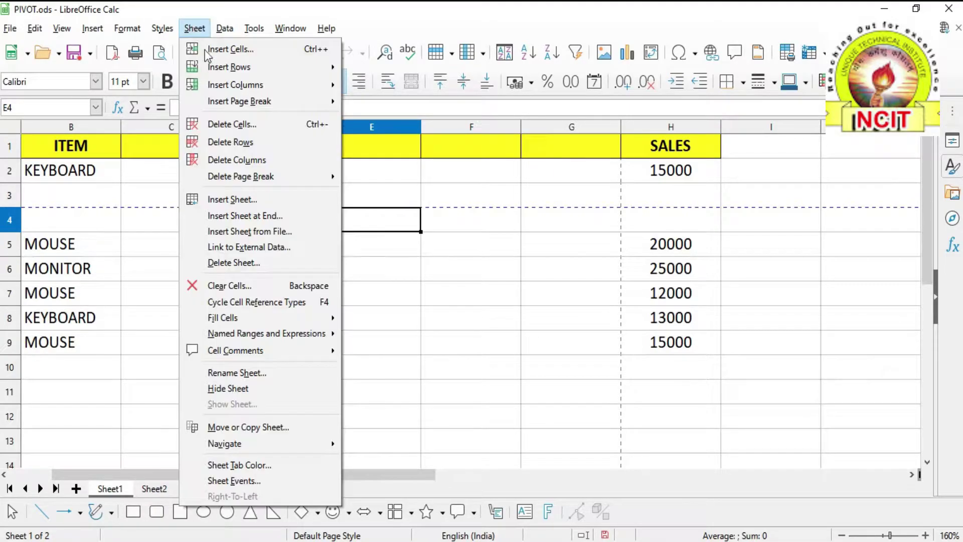
pyautogui.moveTo(233, 102)
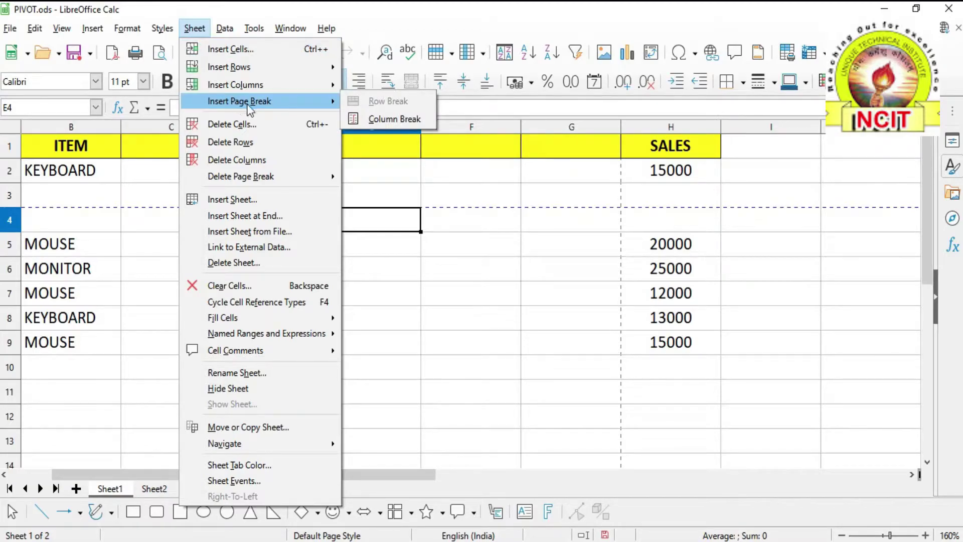
pyautogui.click(408, 120)
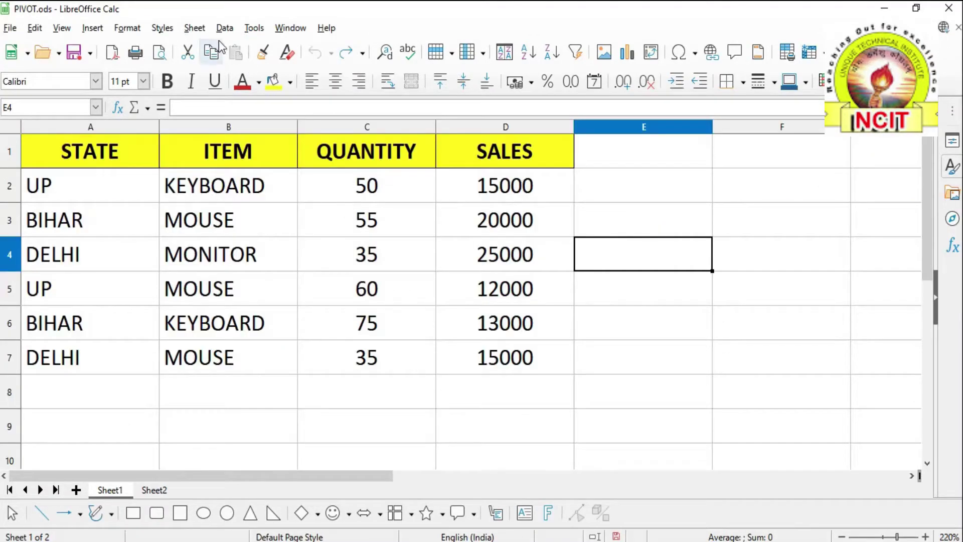
# Delete the SALES cell D2 with the Shift cells up option, and undo the deletion.
pyautogui.click(195, 28)
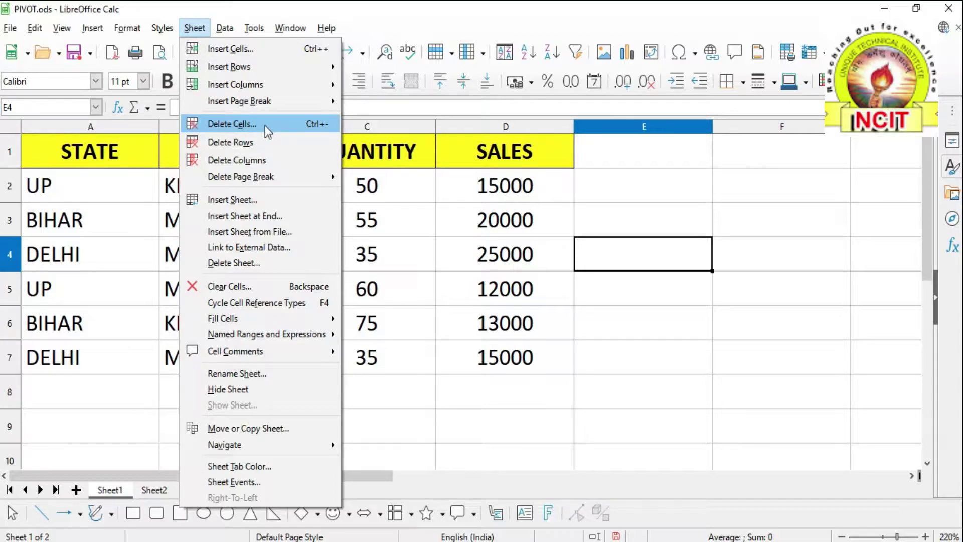
pyautogui.click(525, 195)
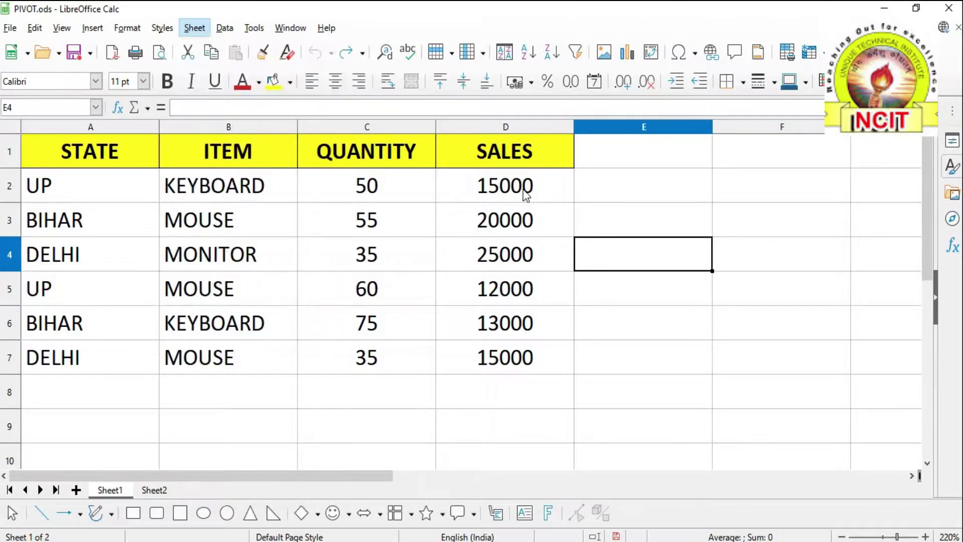
pyautogui.click(526, 195)
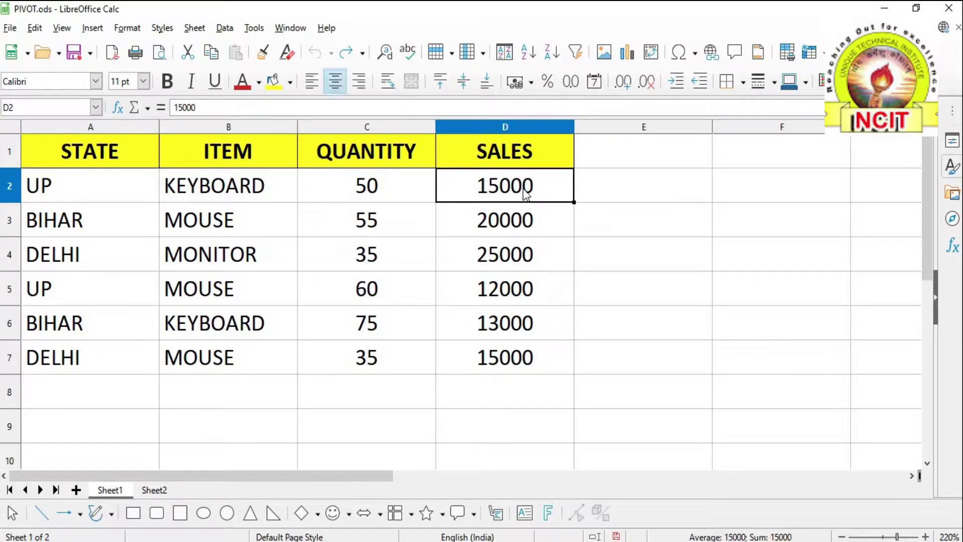
pyautogui.click(196, 29)
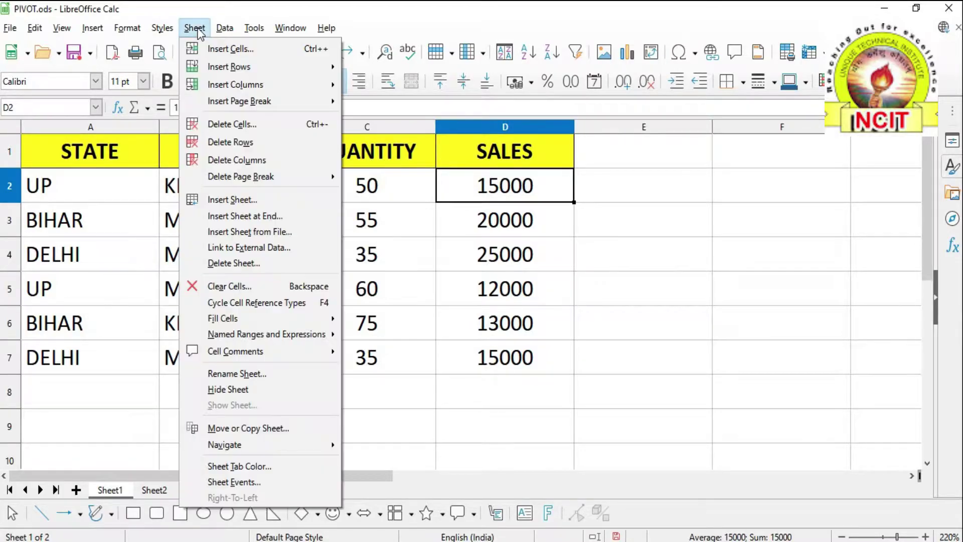
pyautogui.click(216, 125)
pyautogui.moveTo(410, 206); pyautogui.dragTo(244, 173)
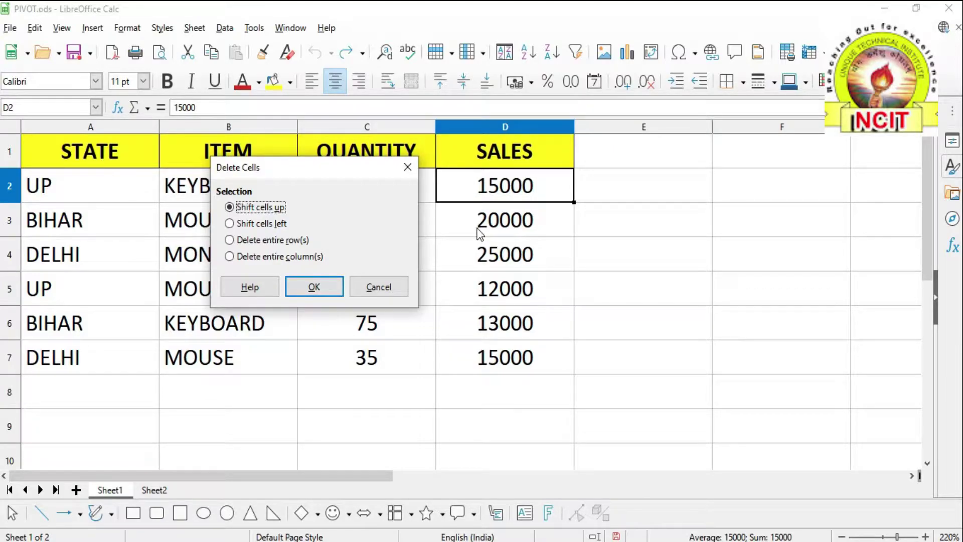
pyautogui.click(333, 291)
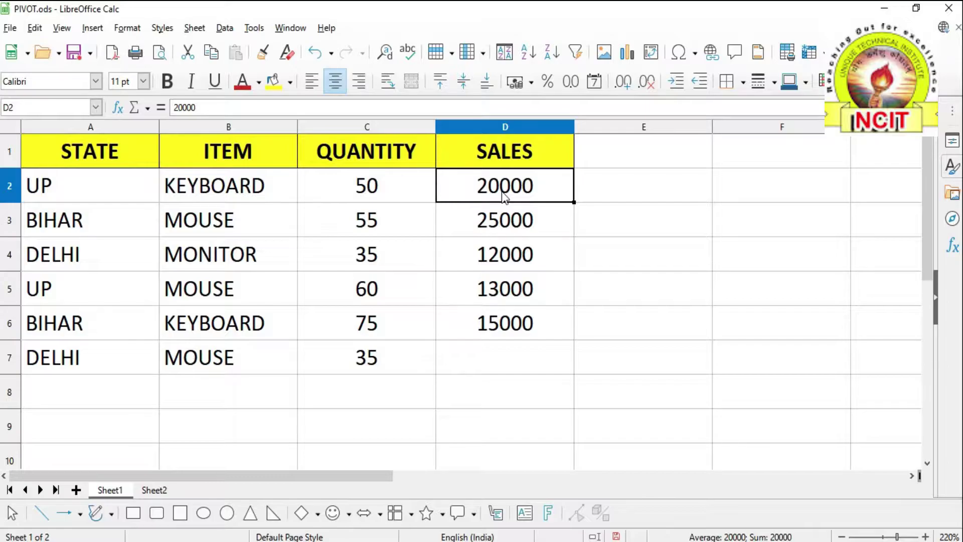
pyautogui.hotkey('ctrl', 'z')
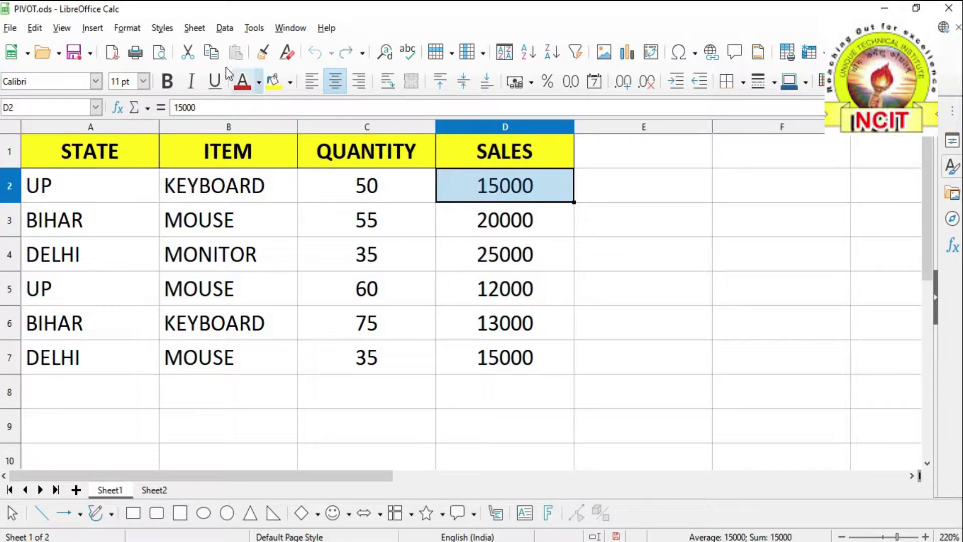
# Delete the SALES cell D2 with the Shift cells left option, and undo the deletion.
pyautogui.click(196, 28)
pyautogui.click(238, 122)
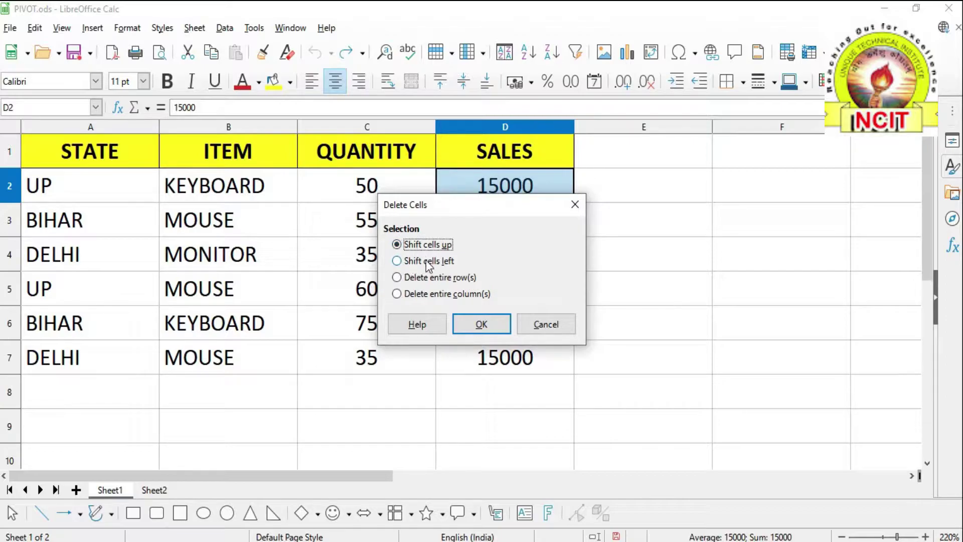
pyautogui.moveTo(503, 206); pyautogui.dragTo(326, 194)
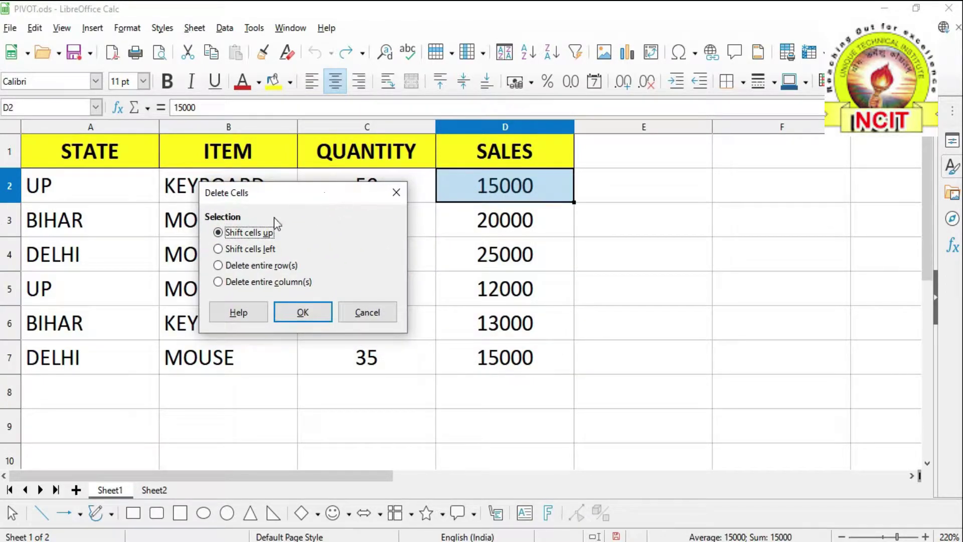
pyautogui.click(248, 249)
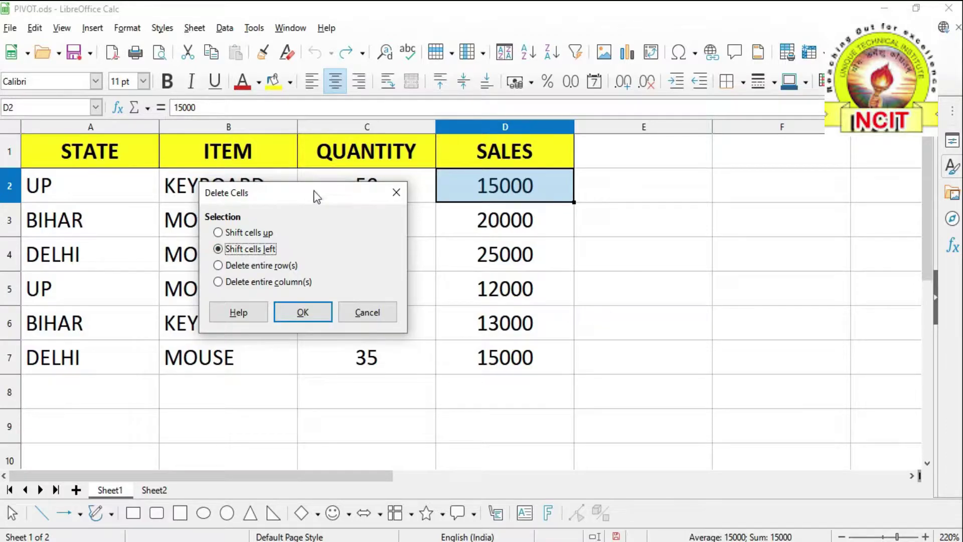
pyautogui.moveTo(317, 196); pyautogui.dragTo(263, 186)
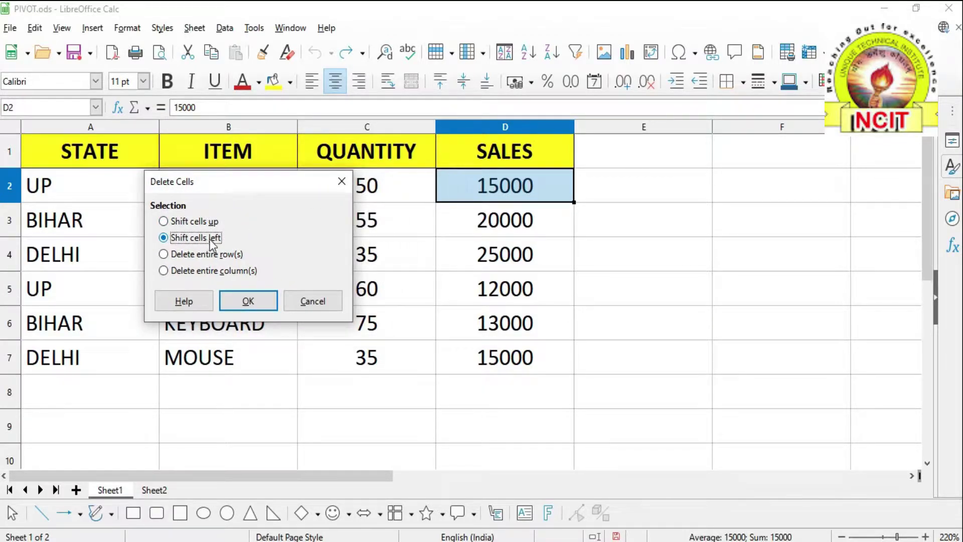
pyautogui.click(251, 304)
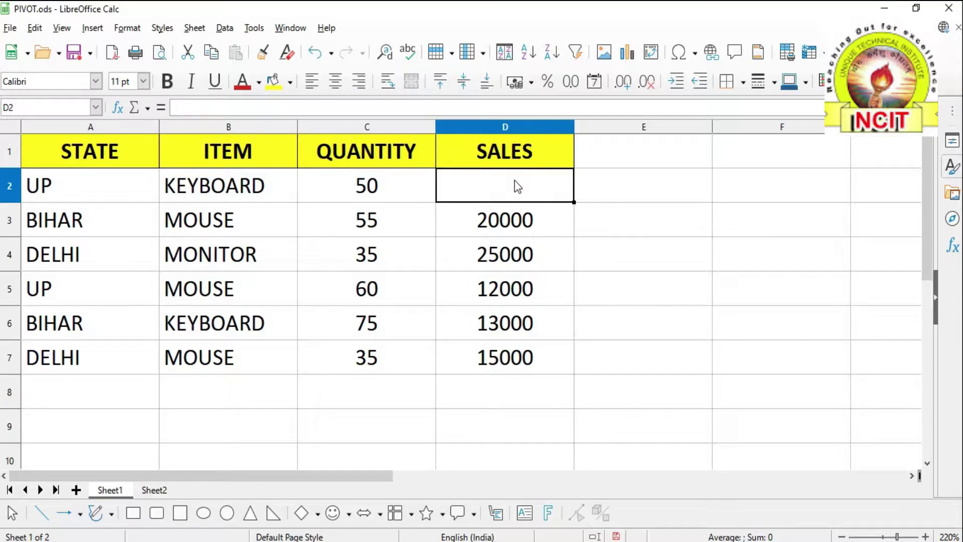
pyautogui.hotkey('ctrl', 'z')
# Delete the QUANTITY cell C2 with the Shift cells left option, and undo the deletion.
pyautogui.click(369, 198)
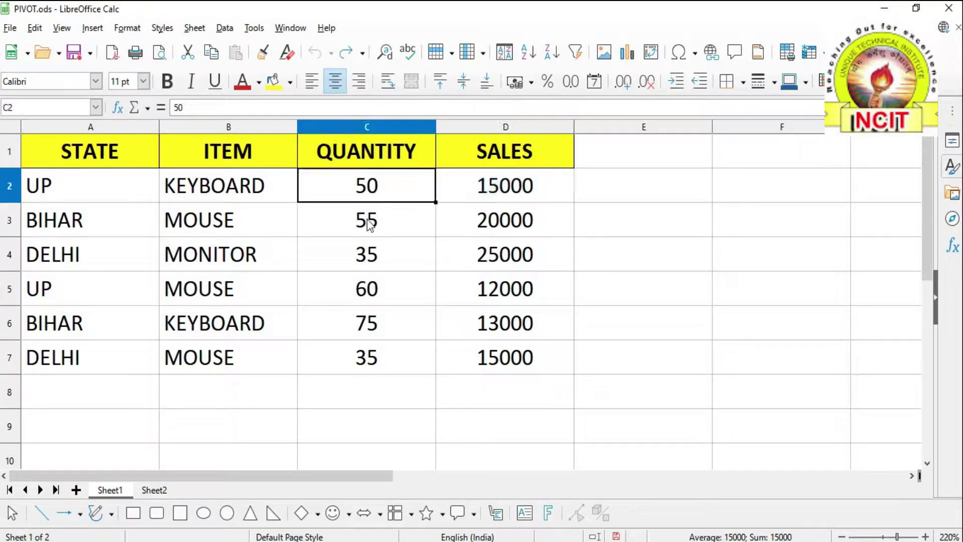
pyautogui.click(194, 28)
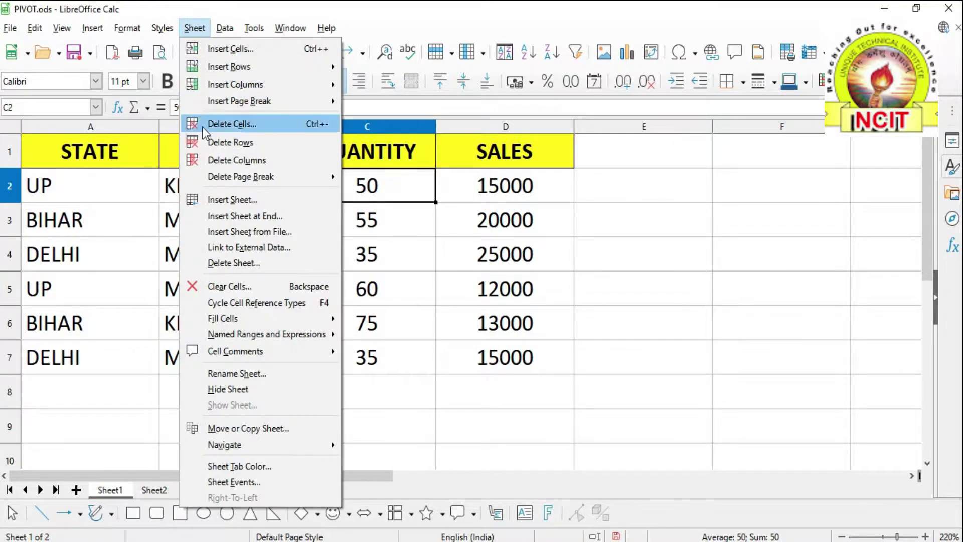
pyautogui.click(226, 129)
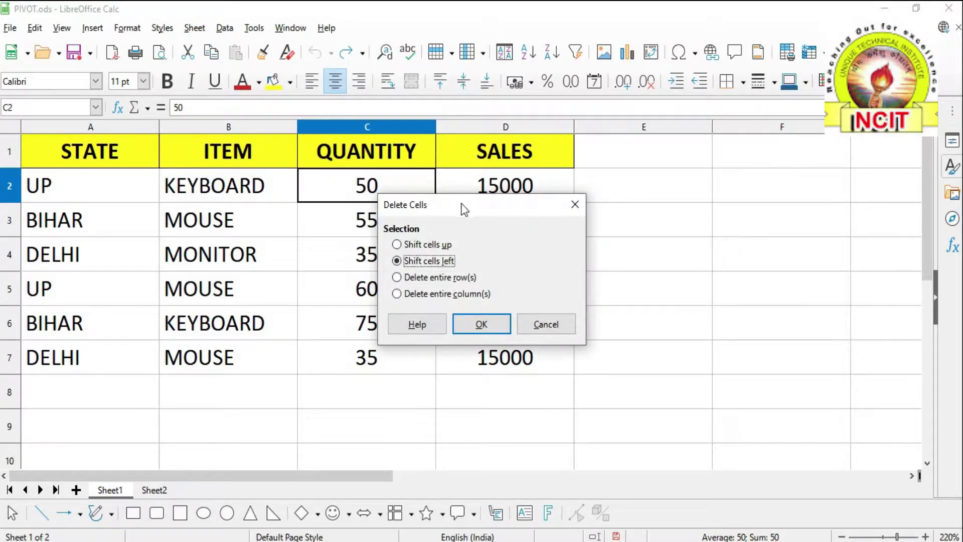
pyautogui.moveTo(458, 211); pyautogui.dragTo(694, 210)
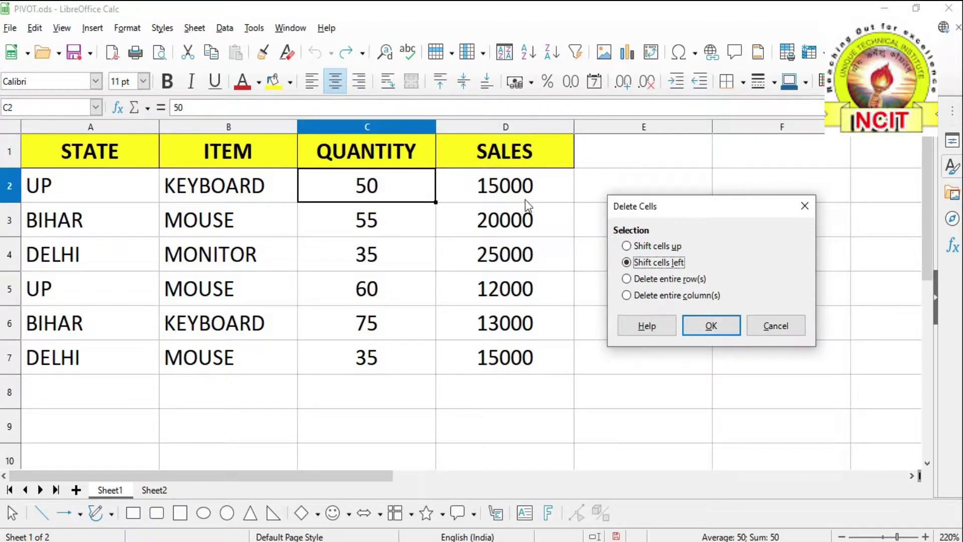
pyautogui.click(711, 325)
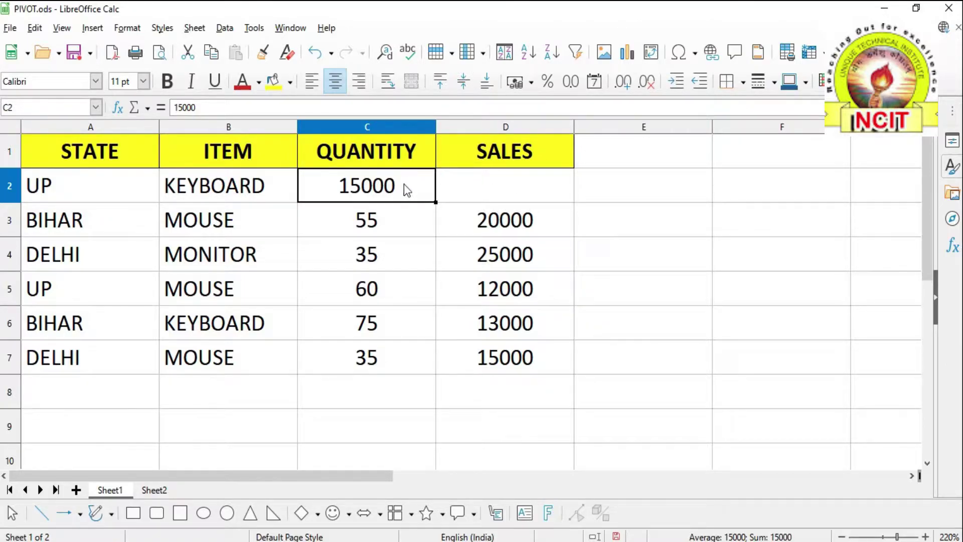
pyautogui.hotkey('ctrl', 'z')
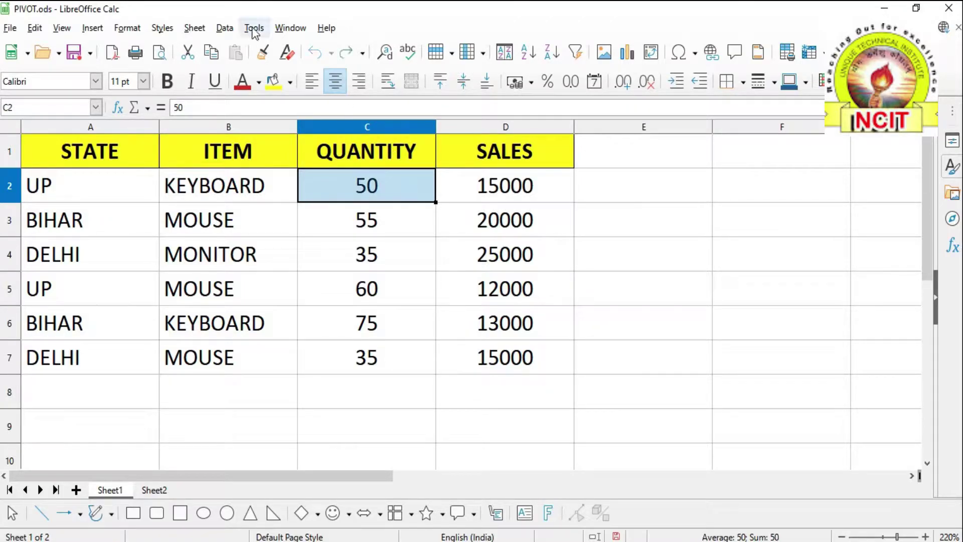
# Delete the entire row of cell C3 using the Delete entire row(s) option of Delete Cells.
pyautogui.click(195, 28)
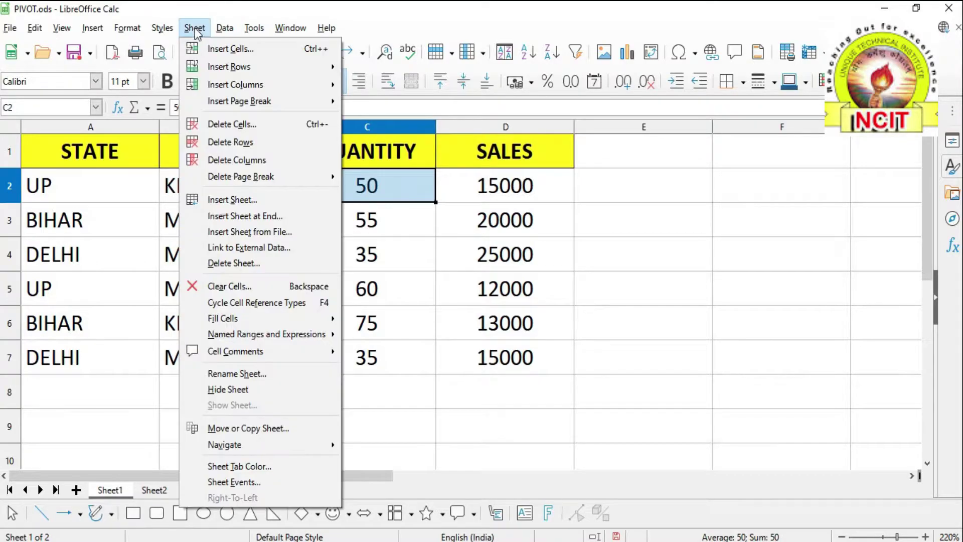
pyautogui.click(227, 128)
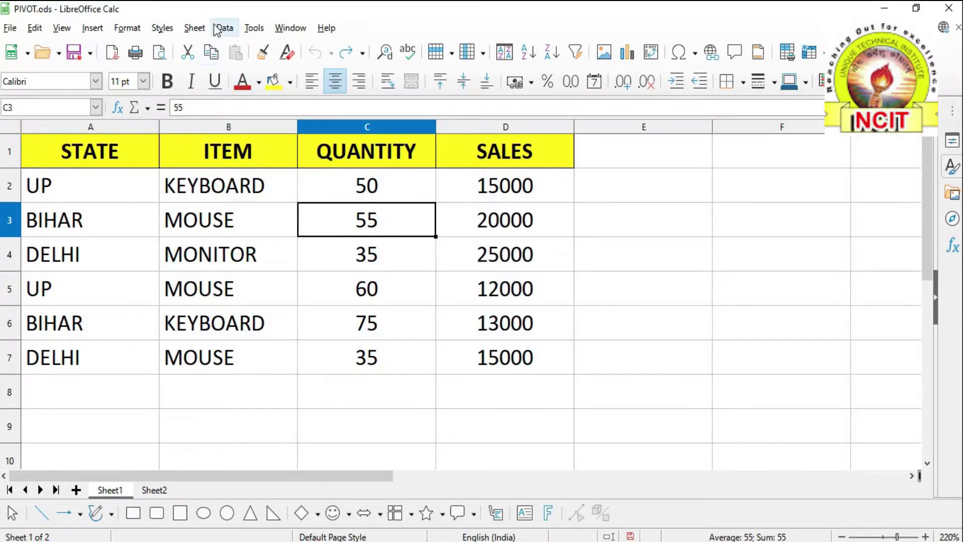
pyautogui.click(194, 28)
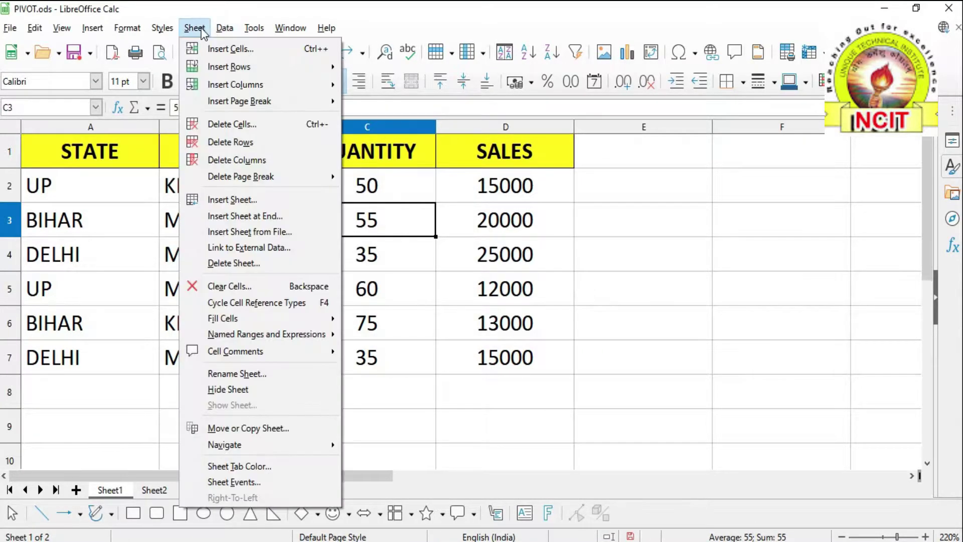
pyautogui.click(224, 129)
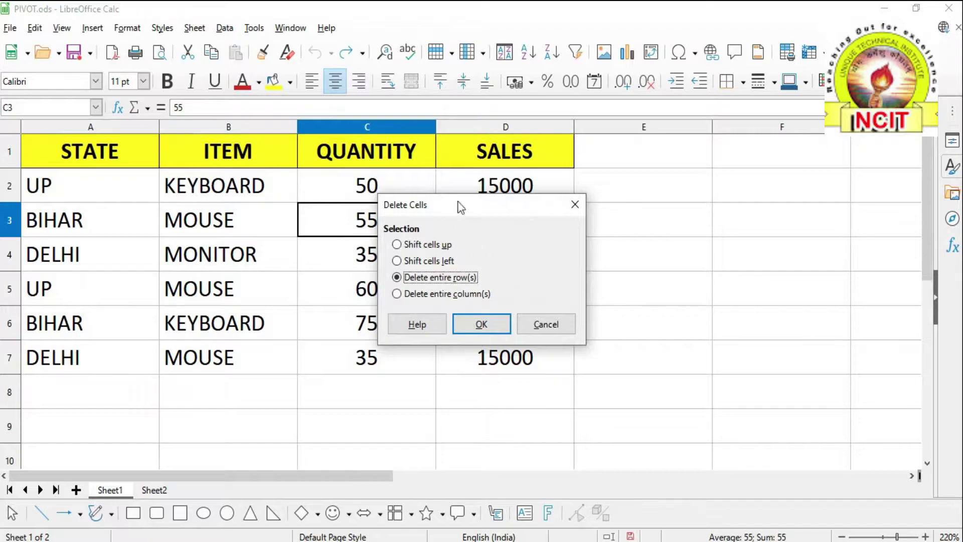
pyautogui.moveTo(457, 201); pyautogui.dragTo(718, 197)
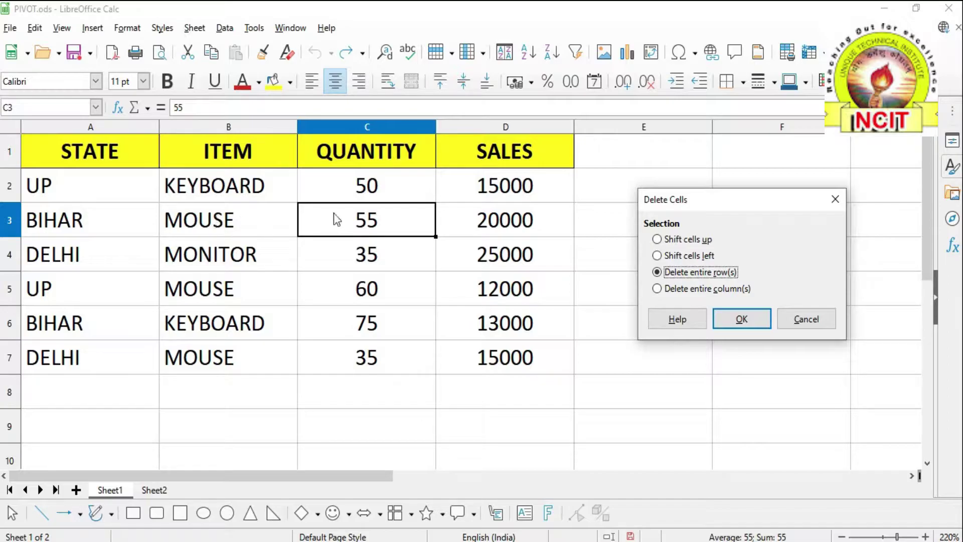
pyautogui.click(744, 319)
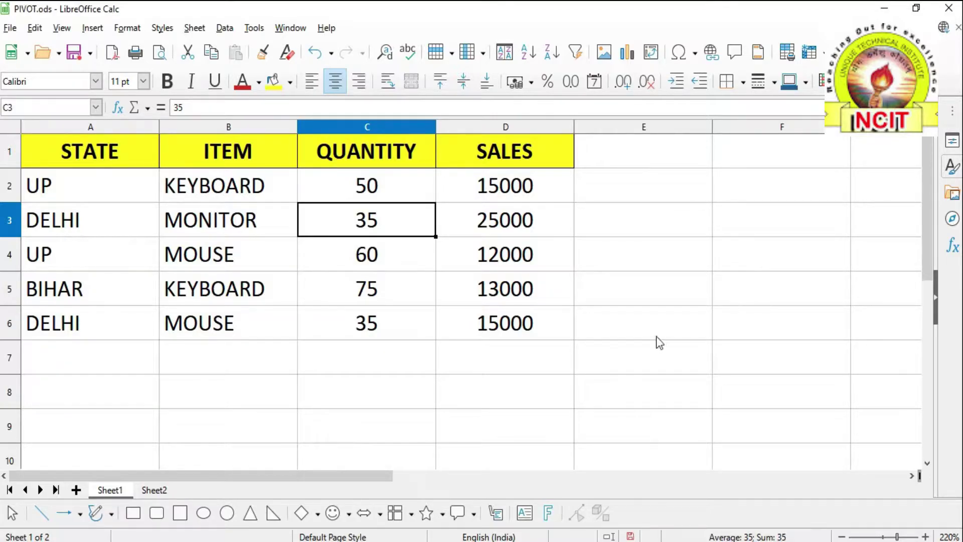
# Delete the entire QUANTITY column from cell C3 with Delete Cells, and undo both the column and the row deletion.
pyautogui.click(194, 28)
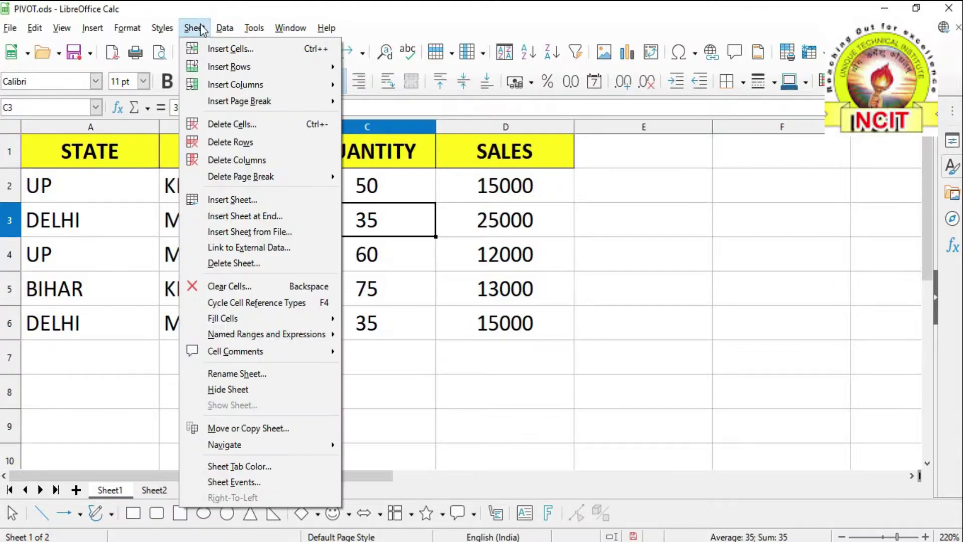
pyautogui.click(218, 121)
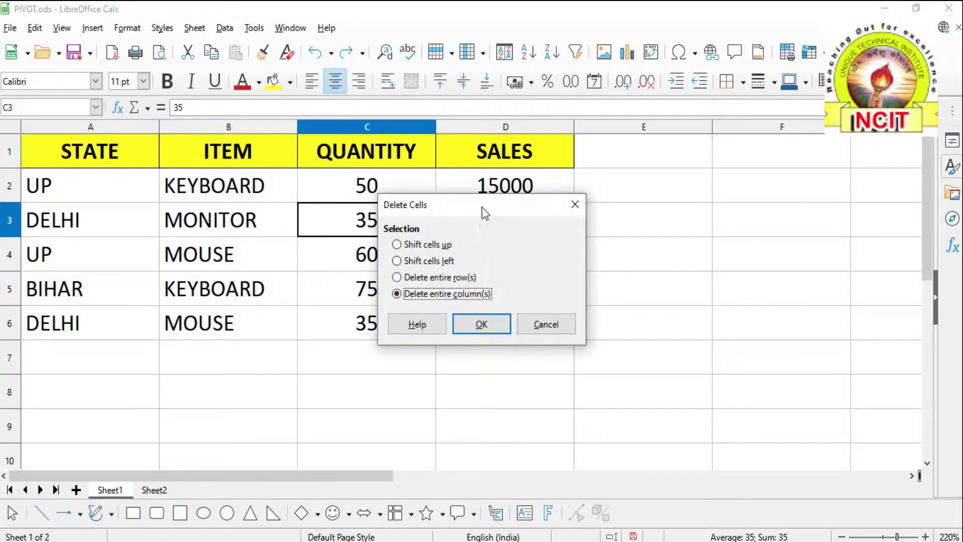
pyautogui.moveTo(484, 213); pyautogui.dragTo(642, 220)
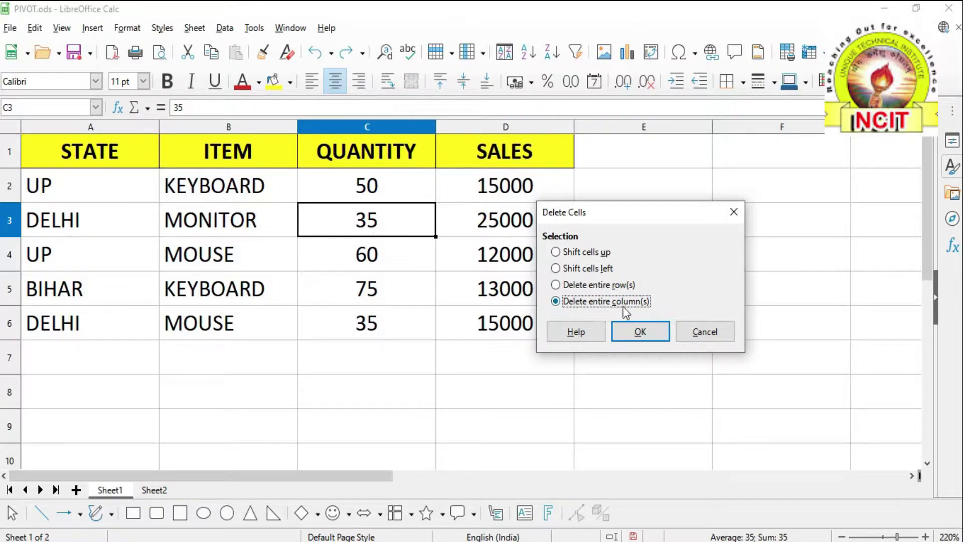
pyautogui.click(633, 326)
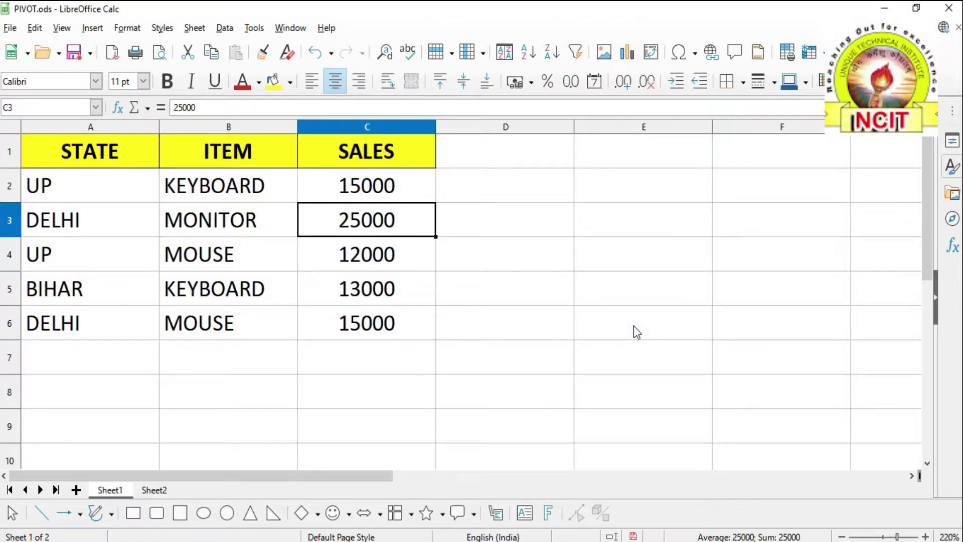
pyautogui.hotkey('ctrl', 'z')
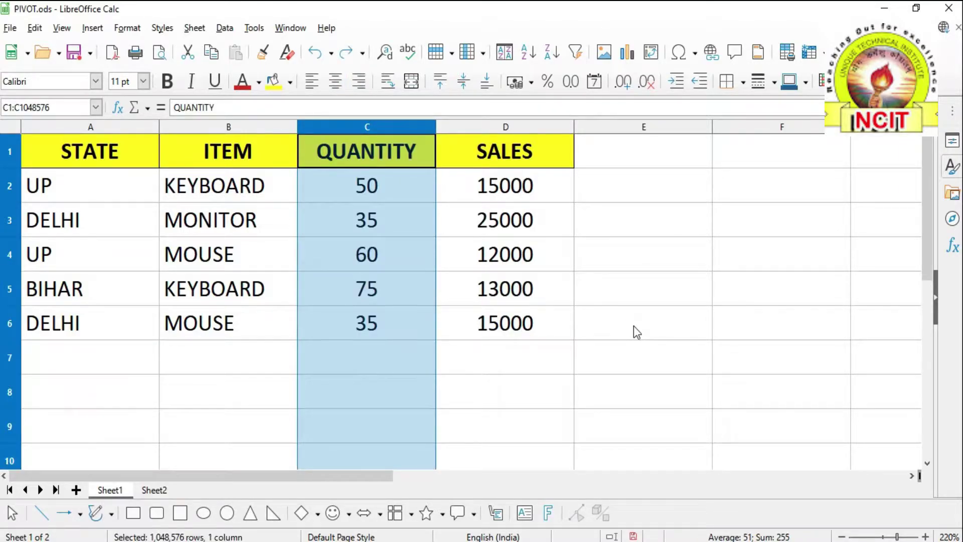
pyautogui.hotkey('ctrl', 'z')
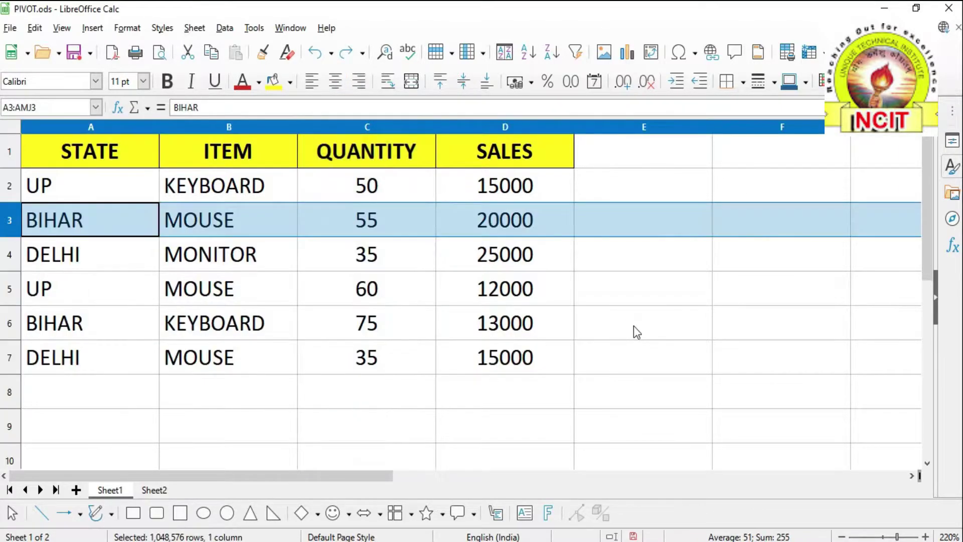
pyautogui.click(506, 220)
pyautogui.click(195, 30)
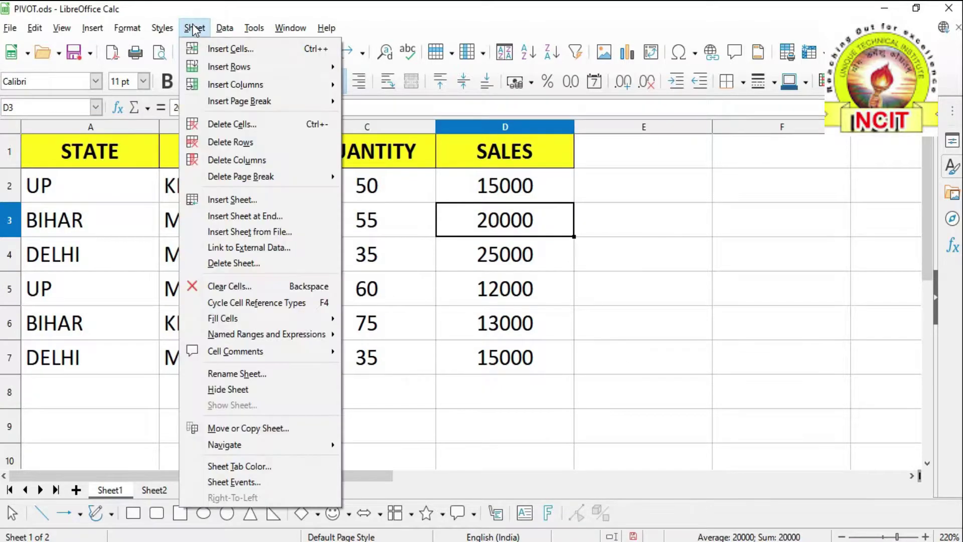
pyautogui.click(219, 122)
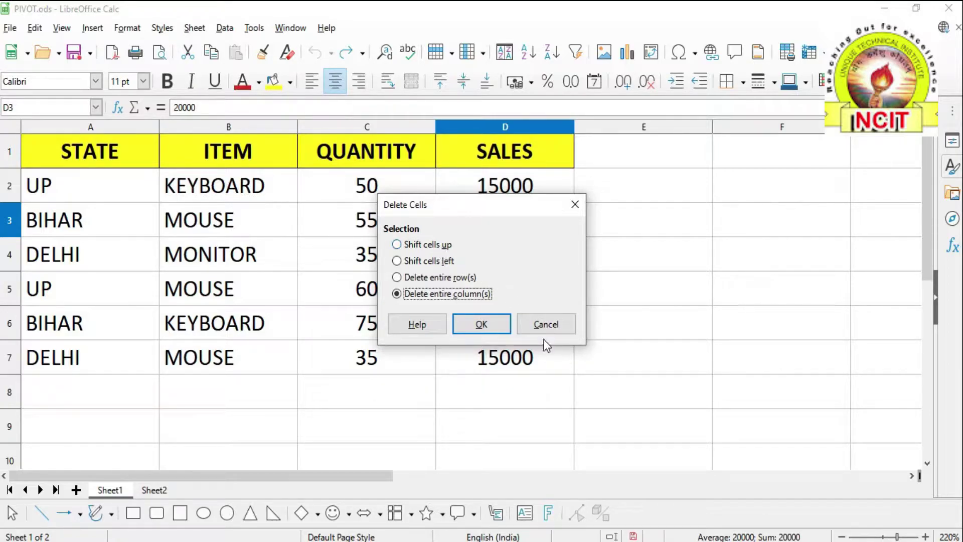
pyautogui.click(551, 325)
pyautogui.click(194, 30)
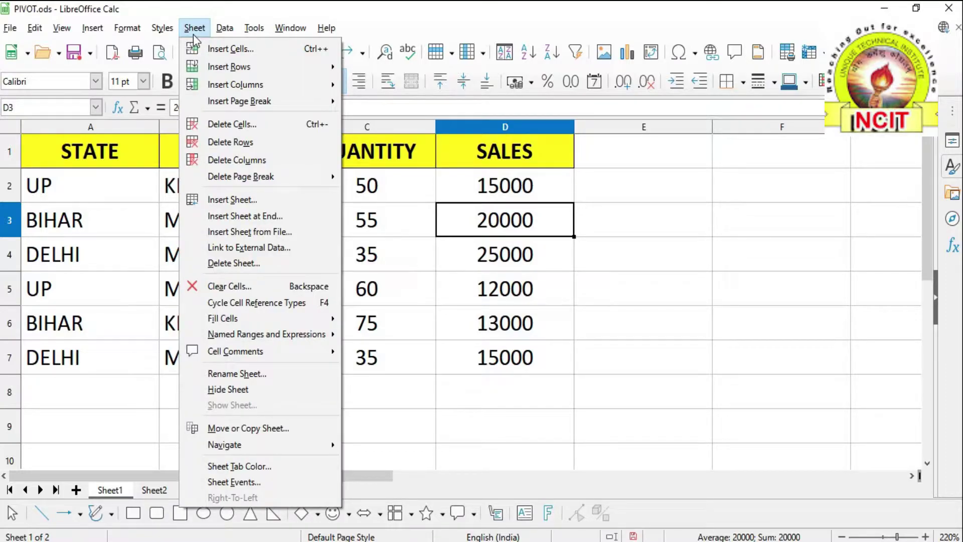
pyautogui.click(194, 28)
pyautogui.press('Left')
pyautogui.click(195, 27)
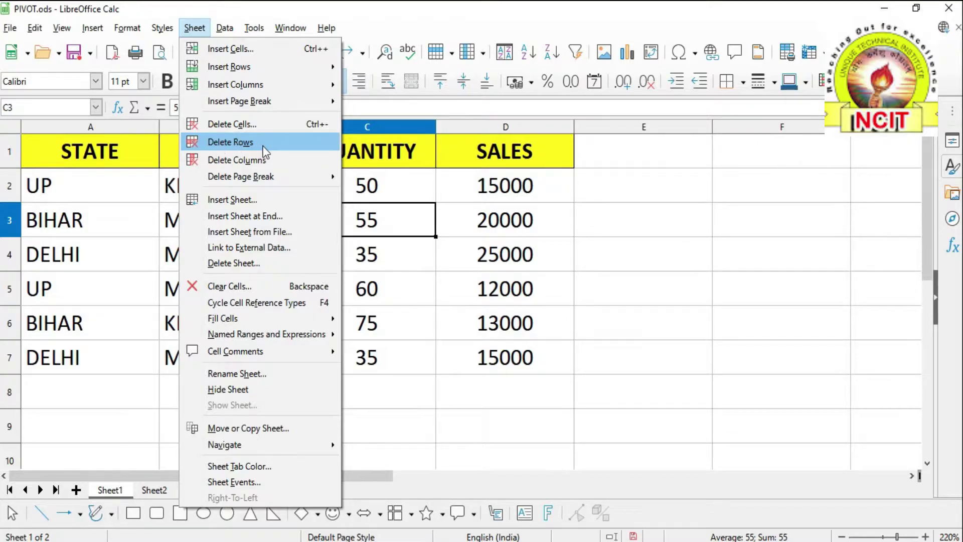
pyautogui.click(239, 223)
# Delete row 3, the BIHAR MOUSE record, with the Delete Rows command from cell B3.
pyautogui.click(151, 223)
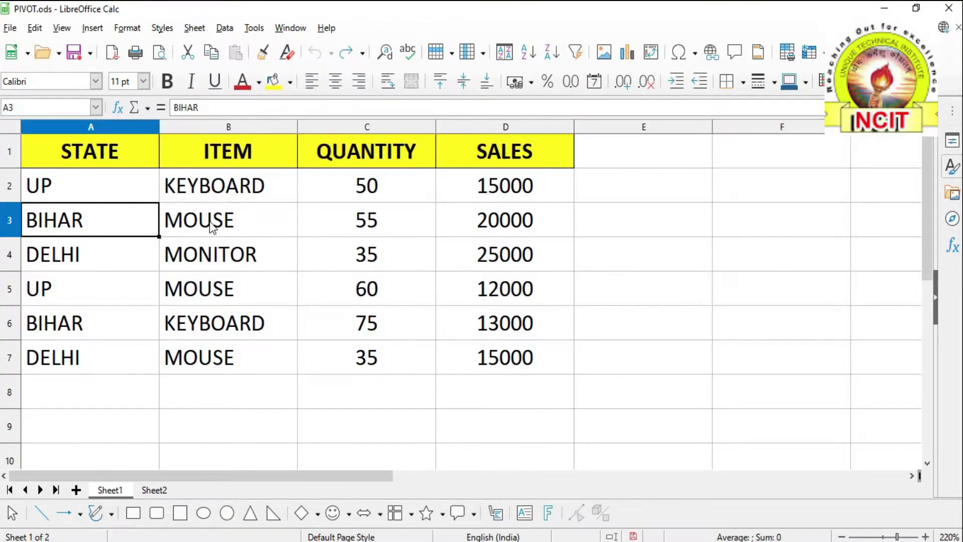
pyautogui.click(214, 220)
pyautogui.click(321, 223)
pyautogui.click(235, 221)
pyautogui.click(141, 218)
pyautogui.click(203, 224)
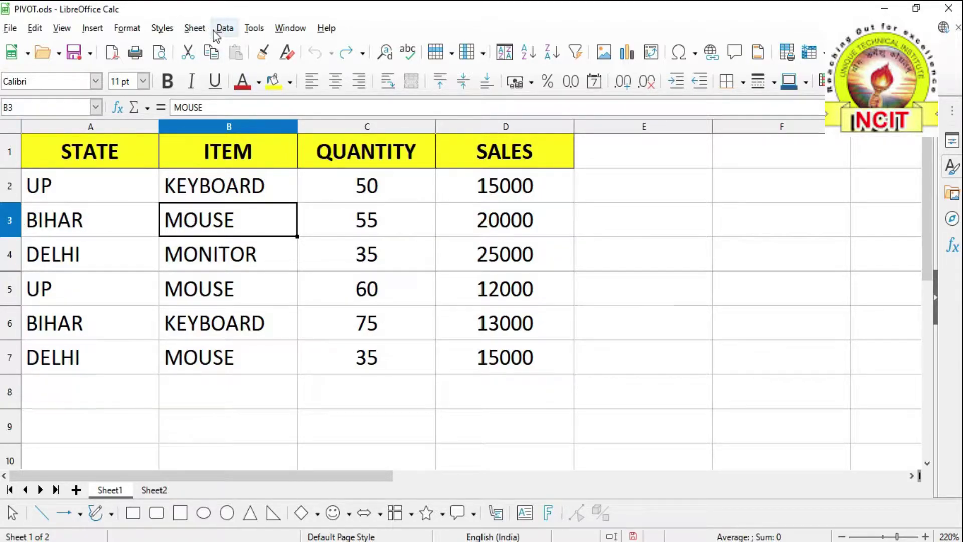
pyautogui.click(195, 29)
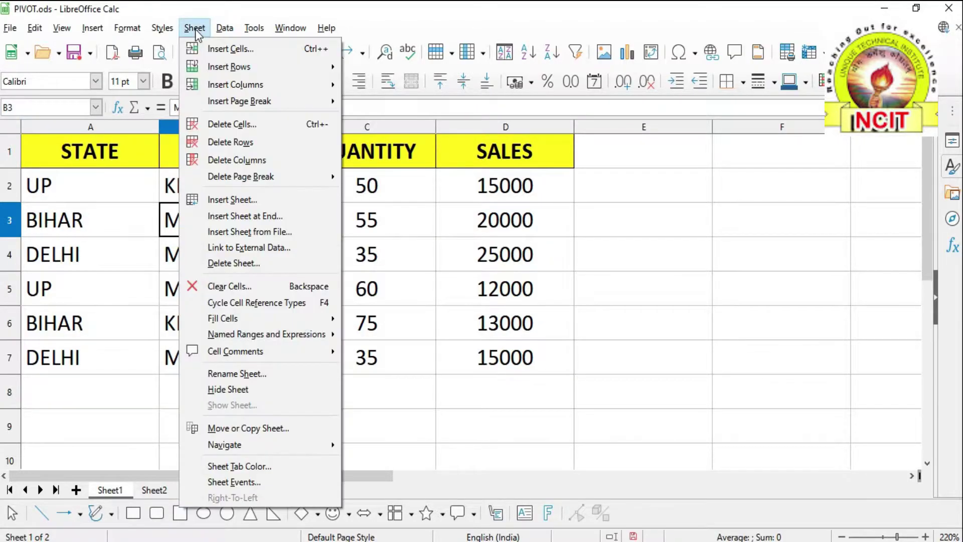
pyautogui.click(230, 143)
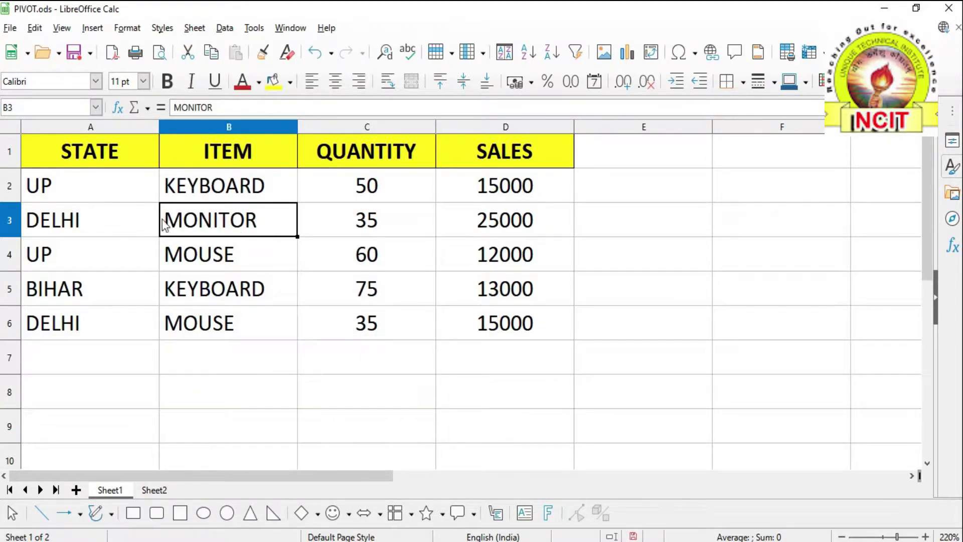
# Delete rows 3 and 4, the DELHI MONITOR and UP MOUSE records, together with the Delete Rows command.
pyautogui.press('Down')
pyautogui.moveTo(12, 221); pyautogui.dragTo(13, 246)
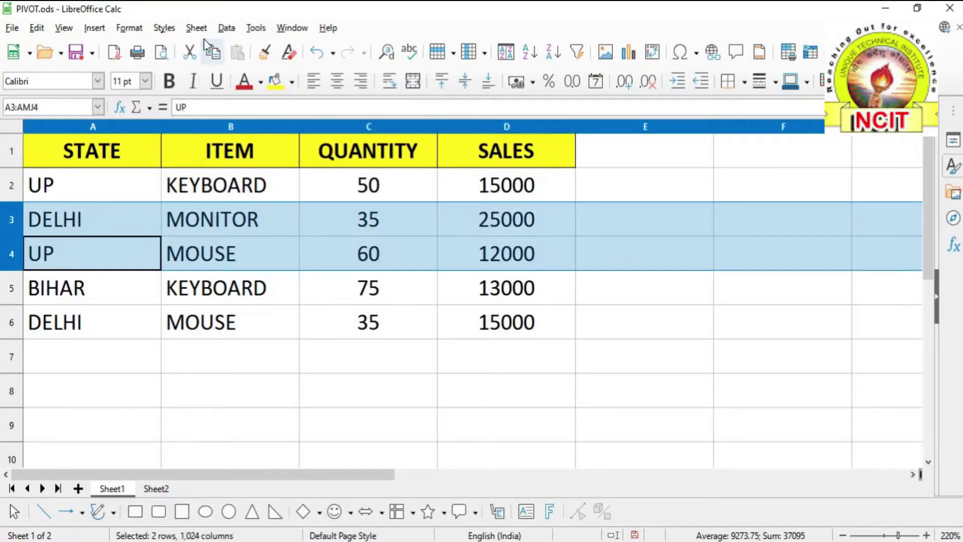
pyautogui.click(196, 27)
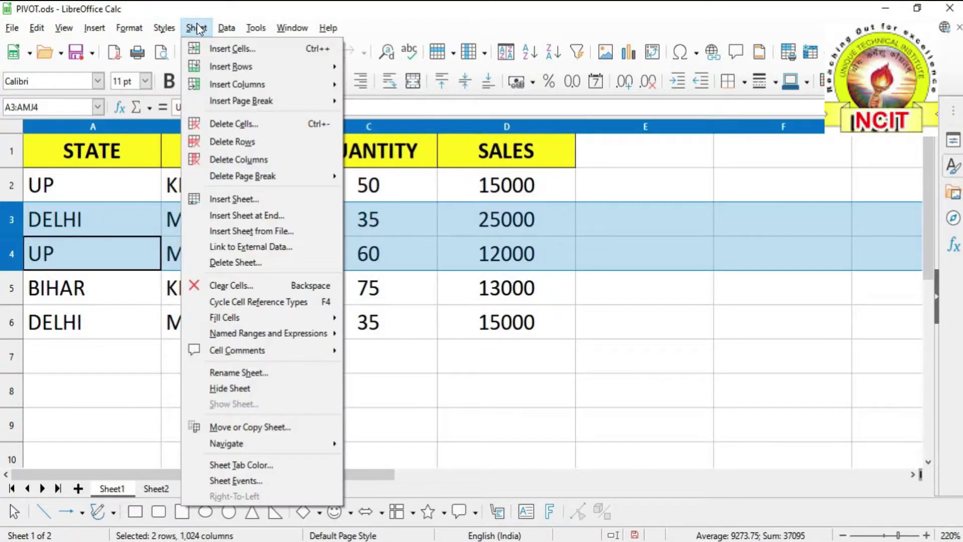
pyautogui.click(219, 143)
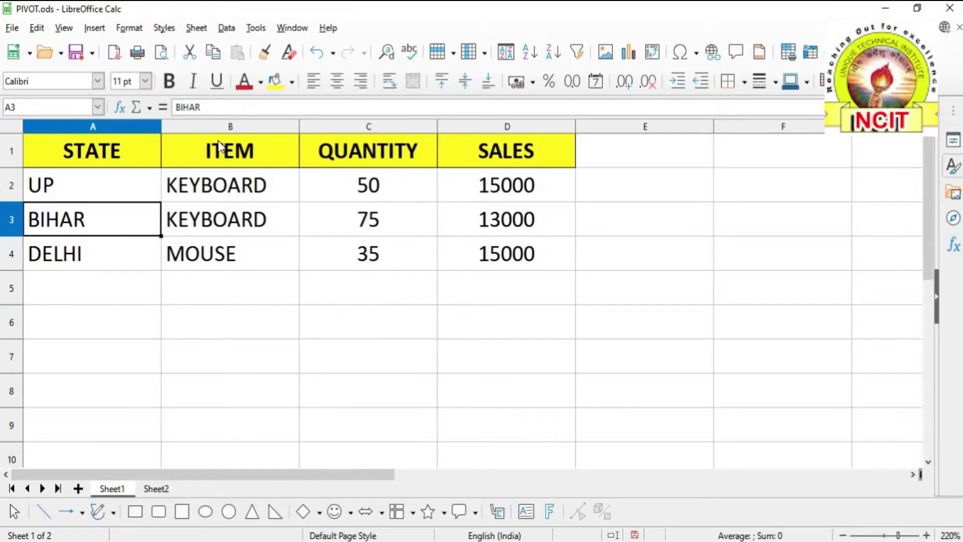
pyautogui.click(349, 270)
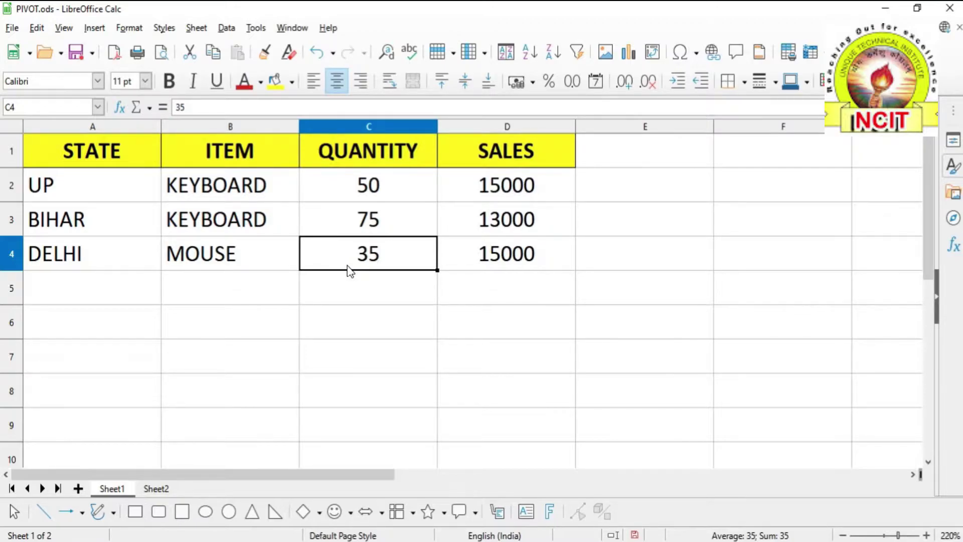
# Delete the whole QUANTITY column (column C) with the Delete Columns command.
pyautogui.click(326, 160)
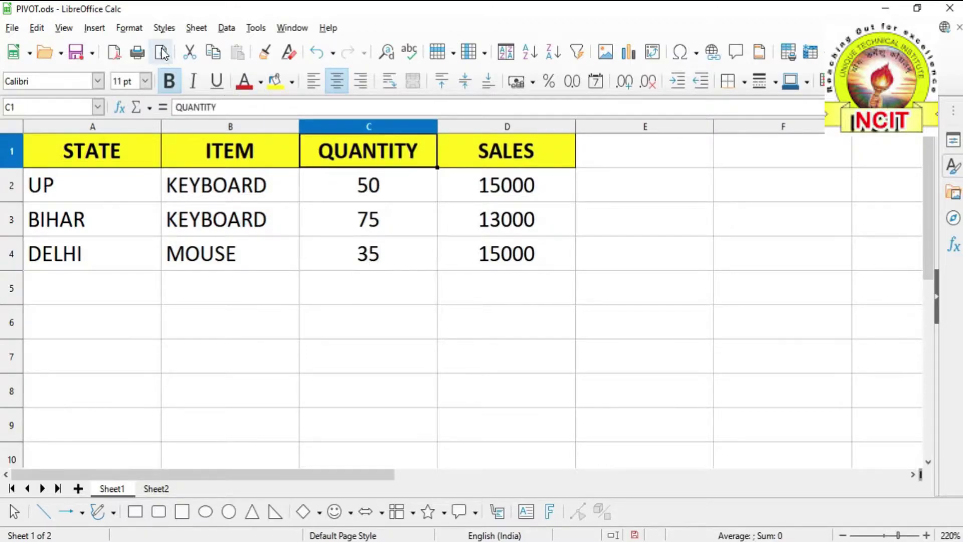
pyautogui.click(195, 28)
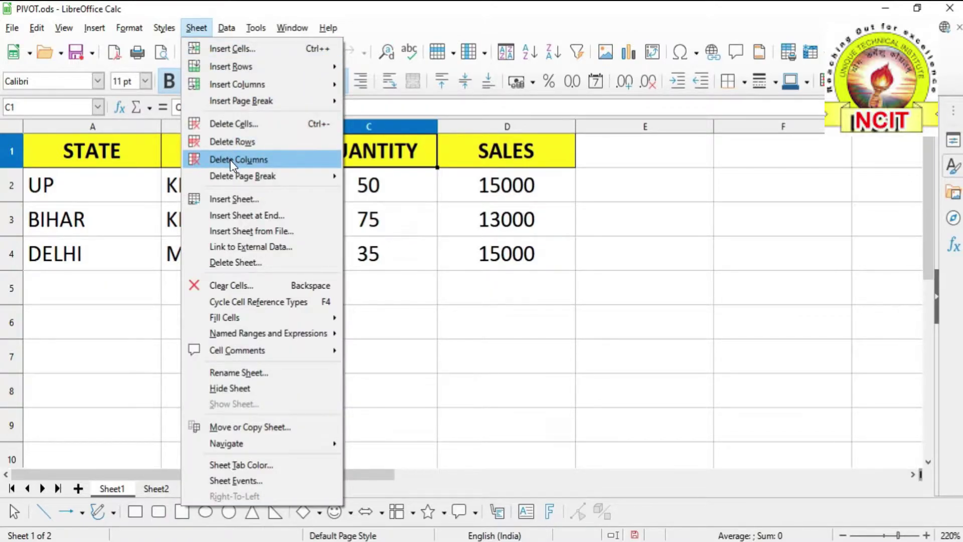
pyautogui.click(400, 226)
pyautogui.click(394, 182)
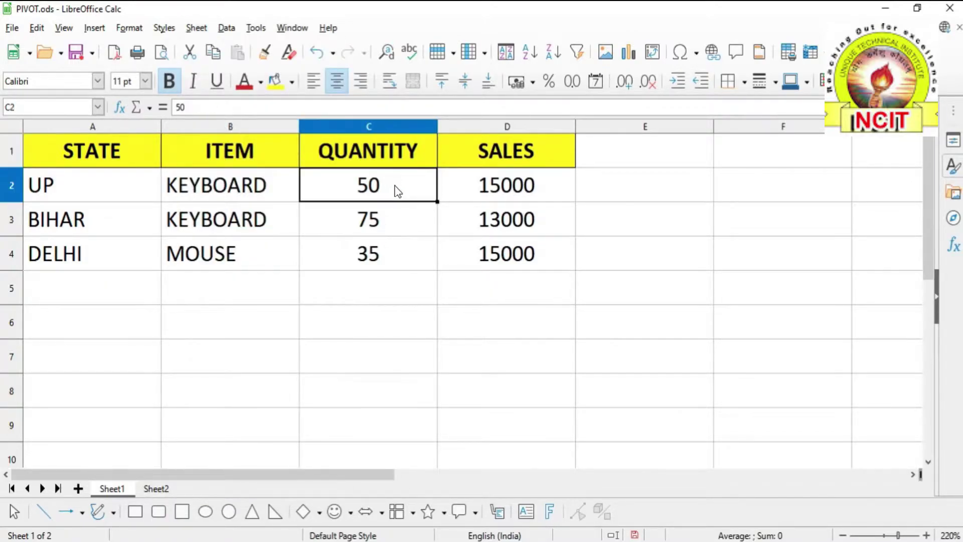
pyautogui.click(398, 221)
pyautogui.click(393, 128)
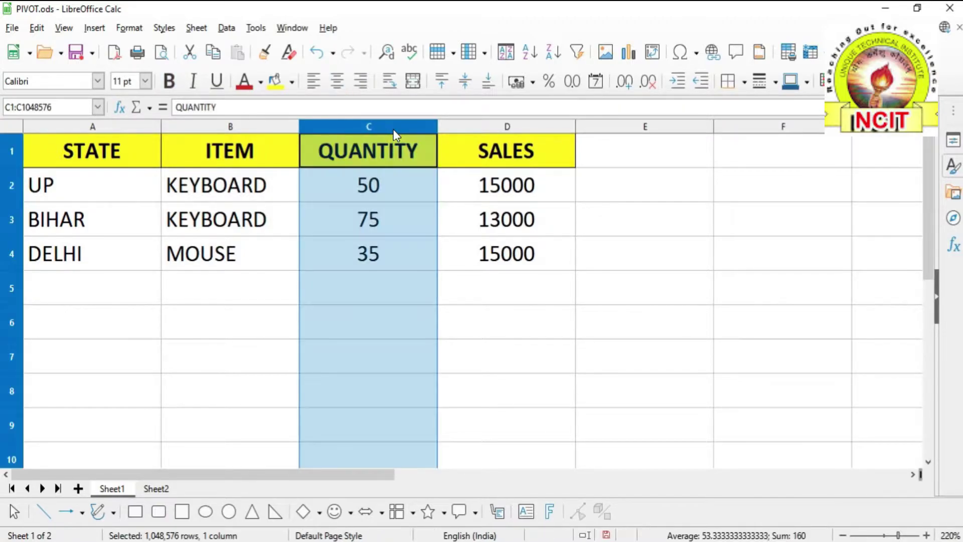
pyautogui.click(195, 28)
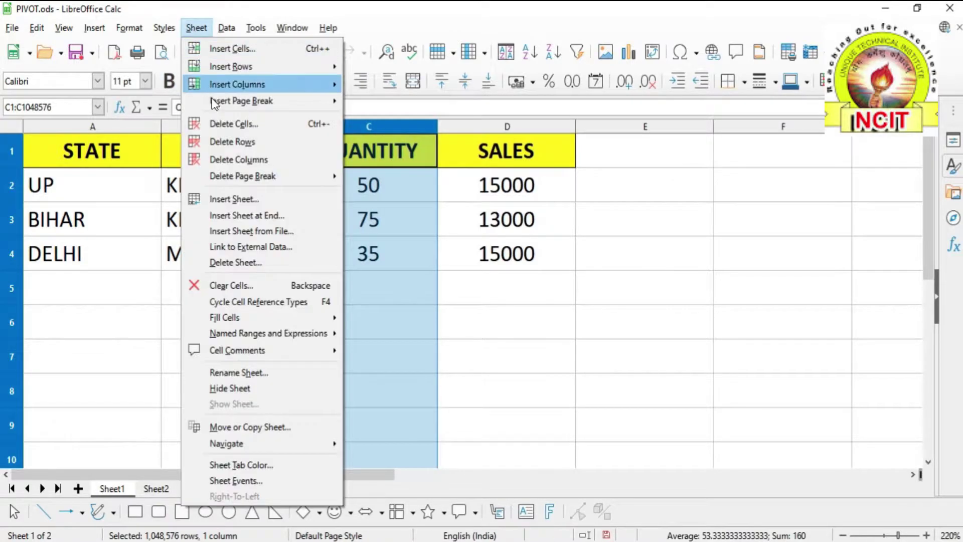
pyautogui.click(274, 161)
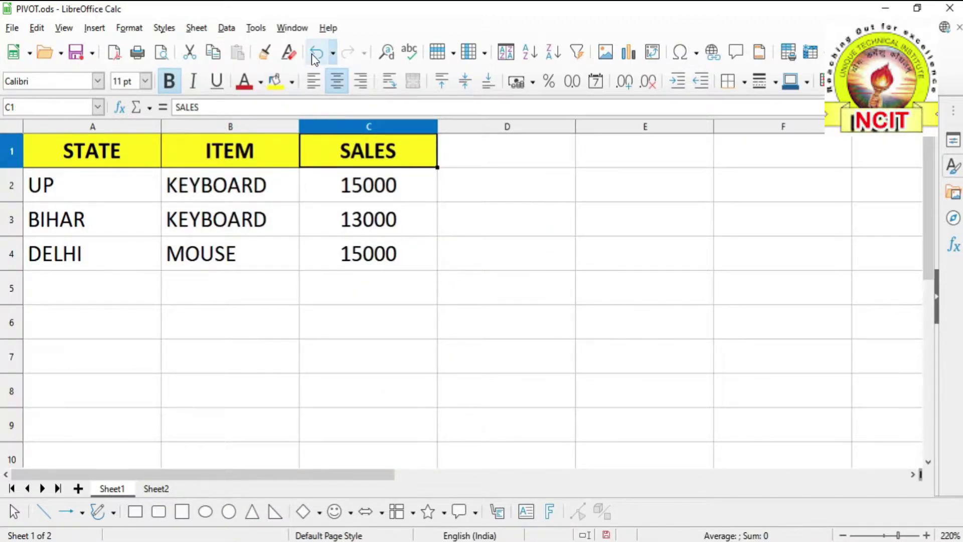
pyautogui.click(352, 299)
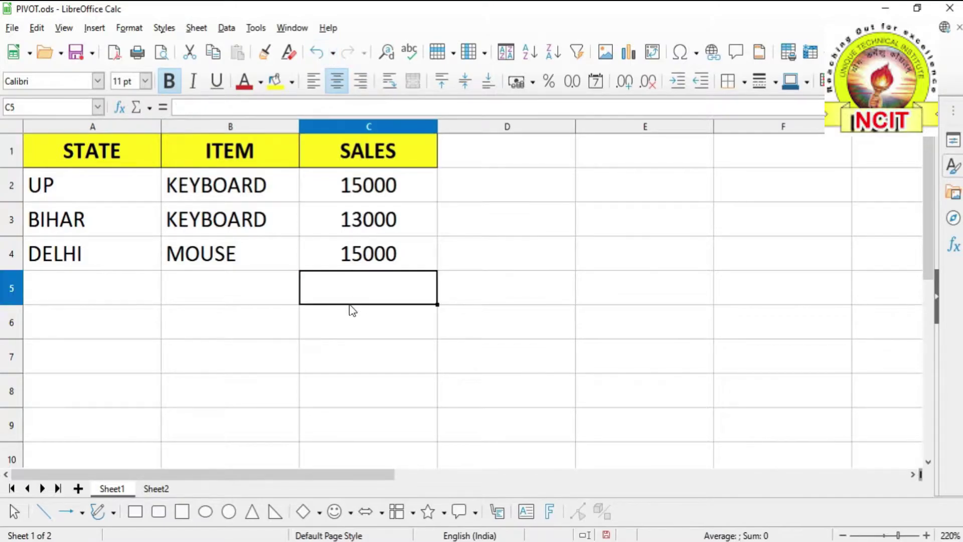
# Delete the ITEM and SALES columns (B and C) together with the Delete Columns command.
pyautogui.moveTo(224, 131); pyautogui.dragTo(329, 142)
pyautogui.click(196, 28)
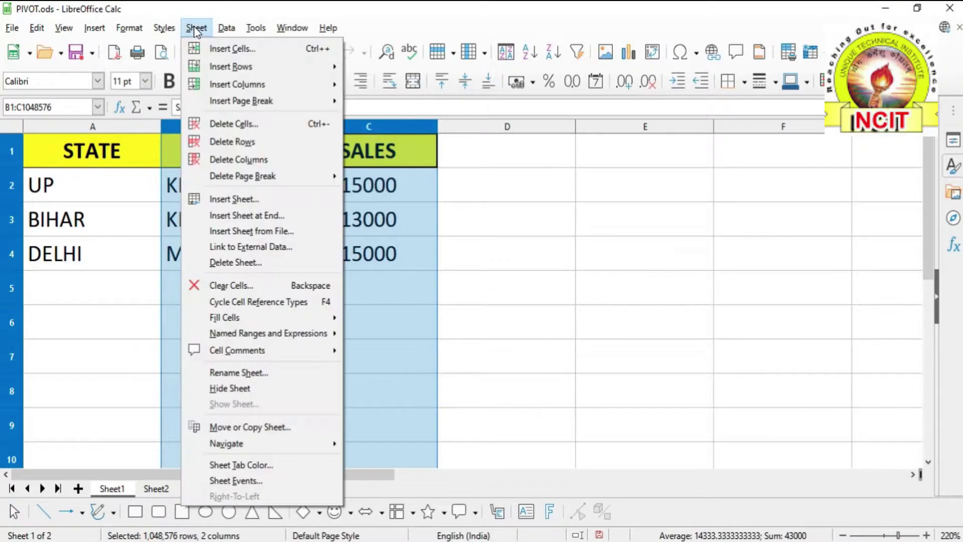
pyautogui.click(230, 160)
# Undo the column deletions and the earlier row deletions to restore the full STATE, ITEM, QUANTITY and SALES table.
pyautogui.hotkey('ctrl', 'z')
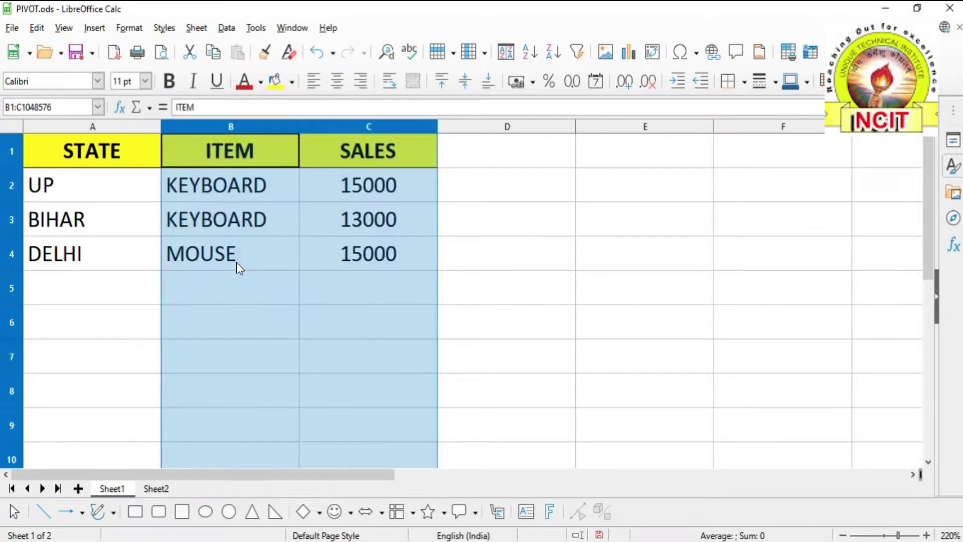
pyautogui.hotkey('ctrl', 'z')
pyautogui.hotkey('ctrl', 'z')
pyautogui.hotkey('ctrl', 'z')
pyautogui.click(269, 251)
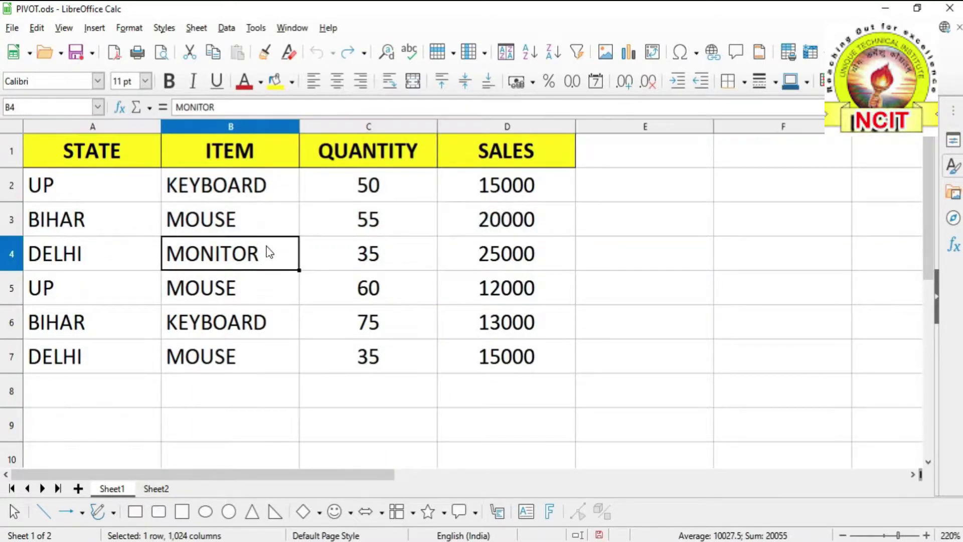
pyautogui.click(196, 28)
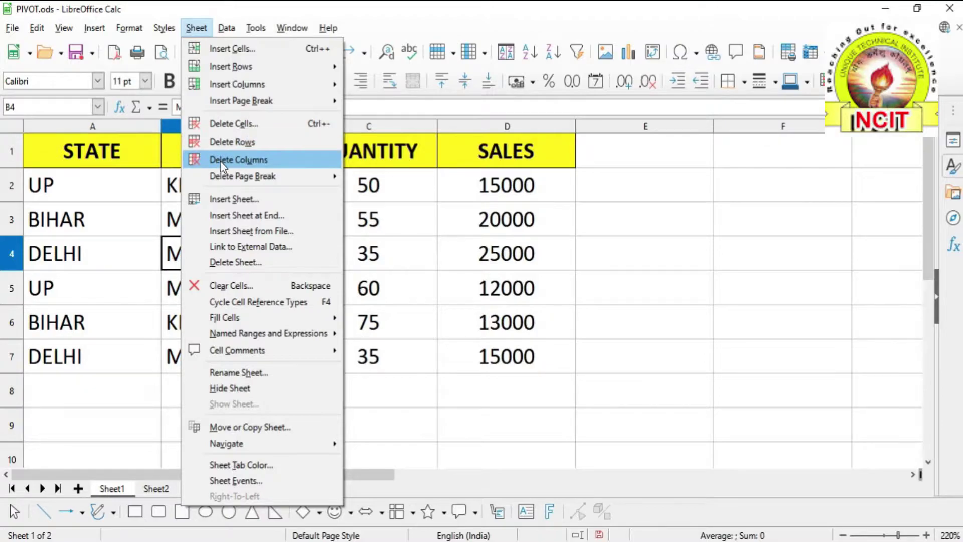
pyautogui.moveTo(228, 182)
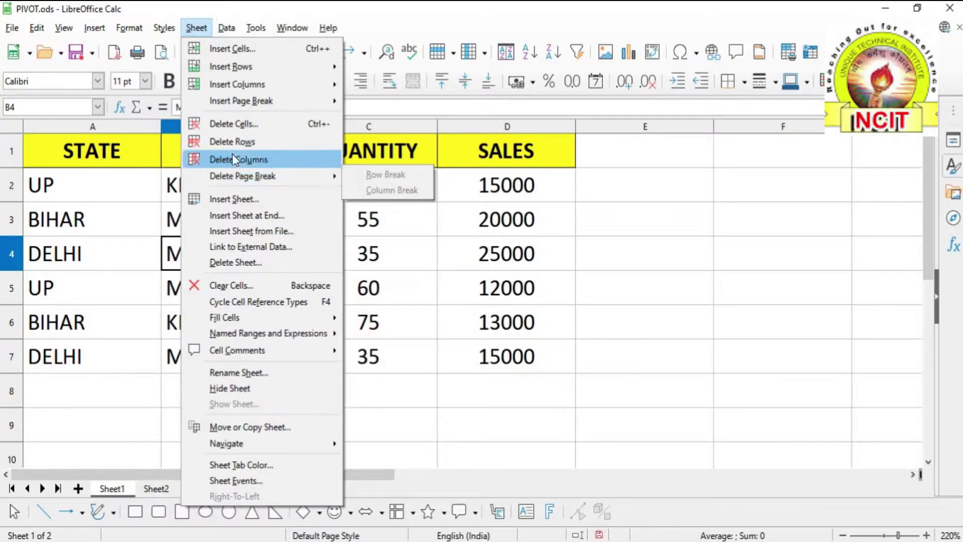
pyautogui.moveTo(249, 105)
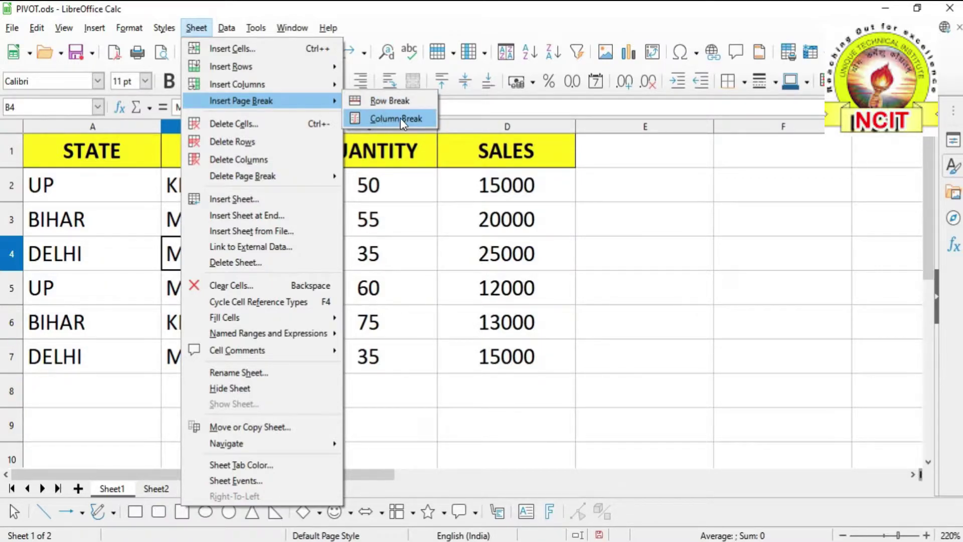
pyautogui.moveTo(296, 175)
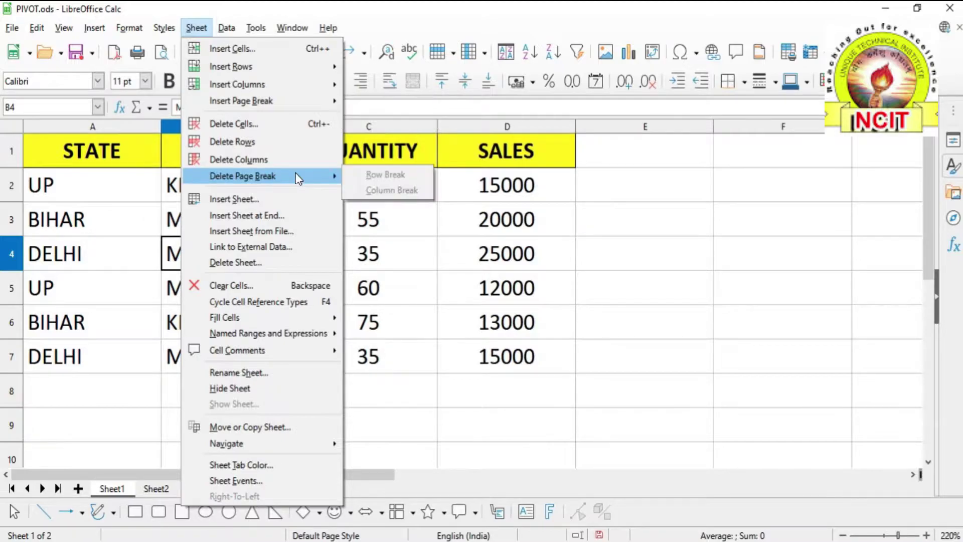
pyautogui.click(441, 193)
# Insert a row page break above row 3, using cell C3 as the reference.
pyautogui.click(327, 217)
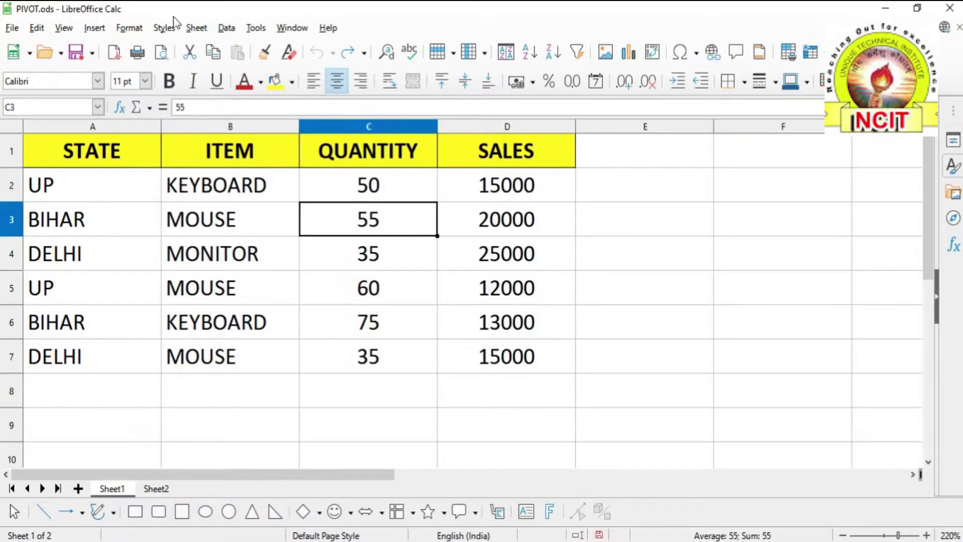
pyautogui.click(196, 27)
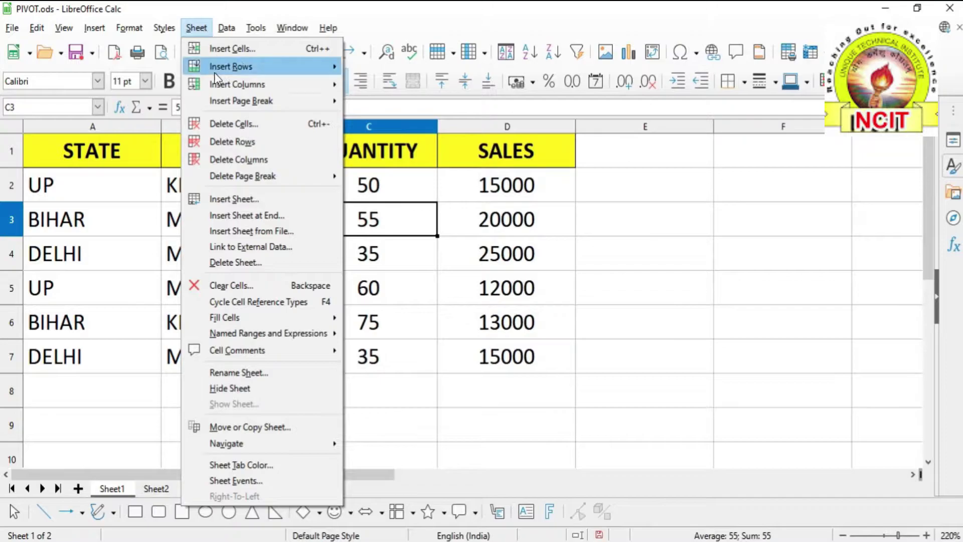
pyautogui.moveTo(344, 99)
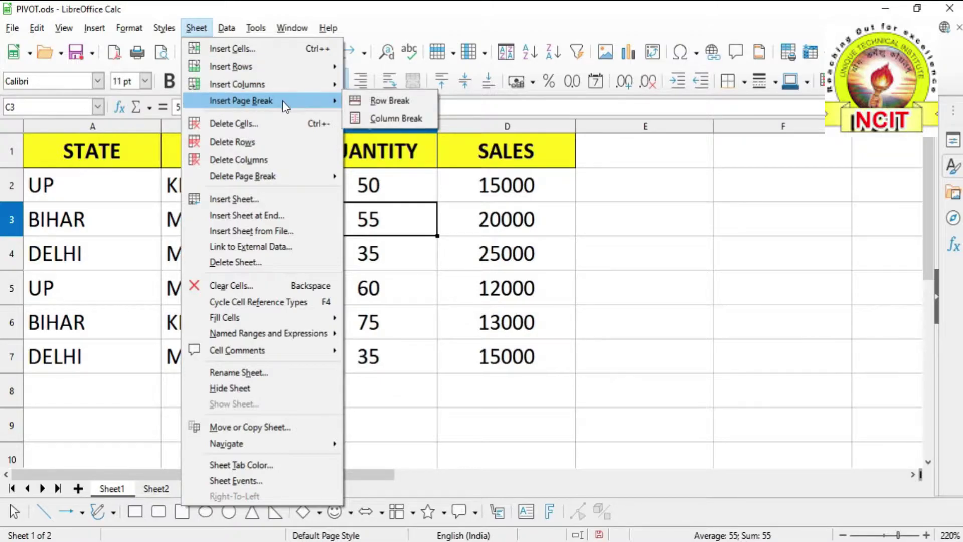
pyautogui.click(385, 100)
pyautogui.click(425, 252)
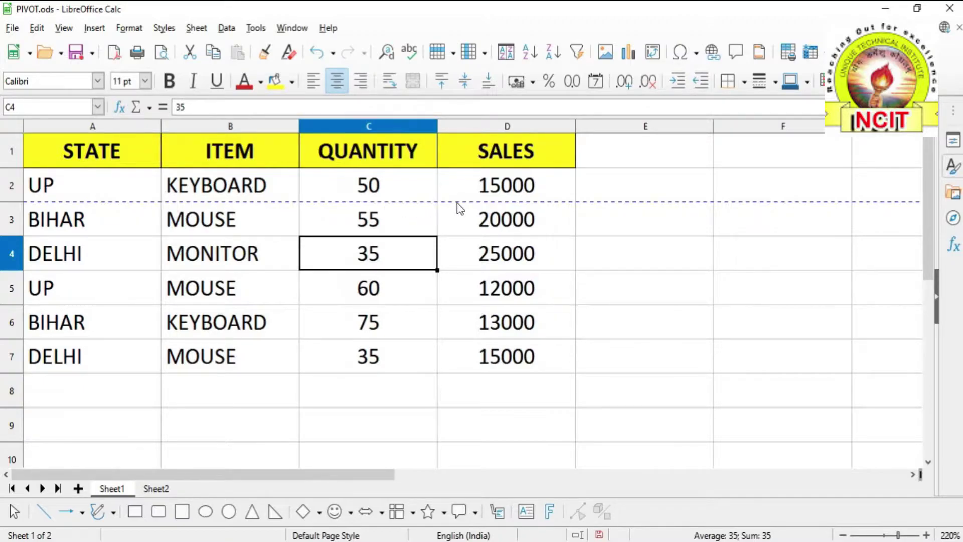
# Delete the row page break above row 3 from cell C3.
pyautogui.click(383, 218)
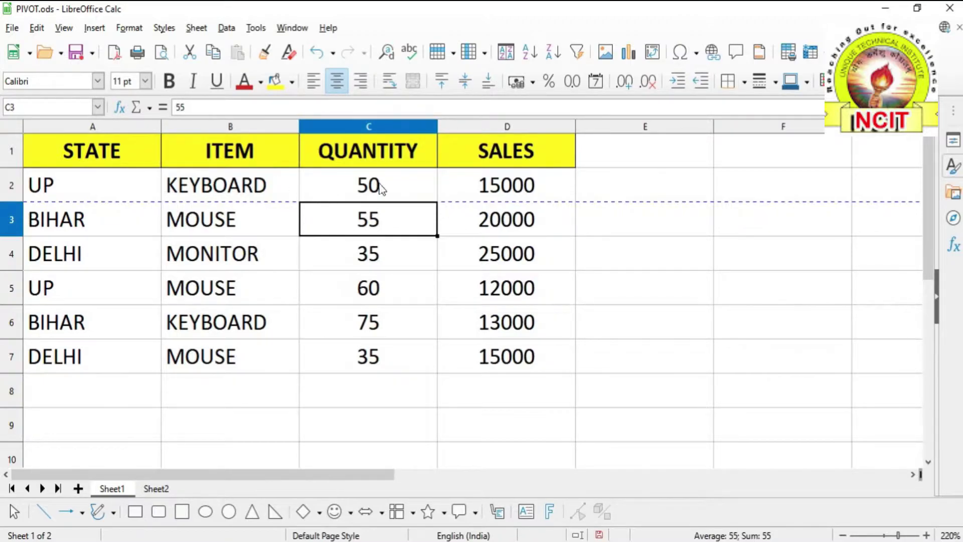
pyautogui.click(196, 27)
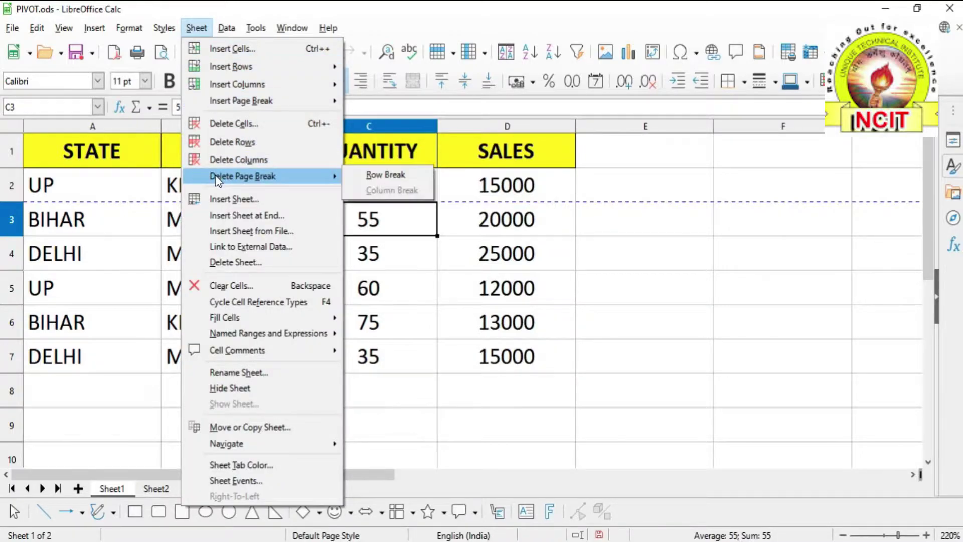
pyautogui.click(402, 176)
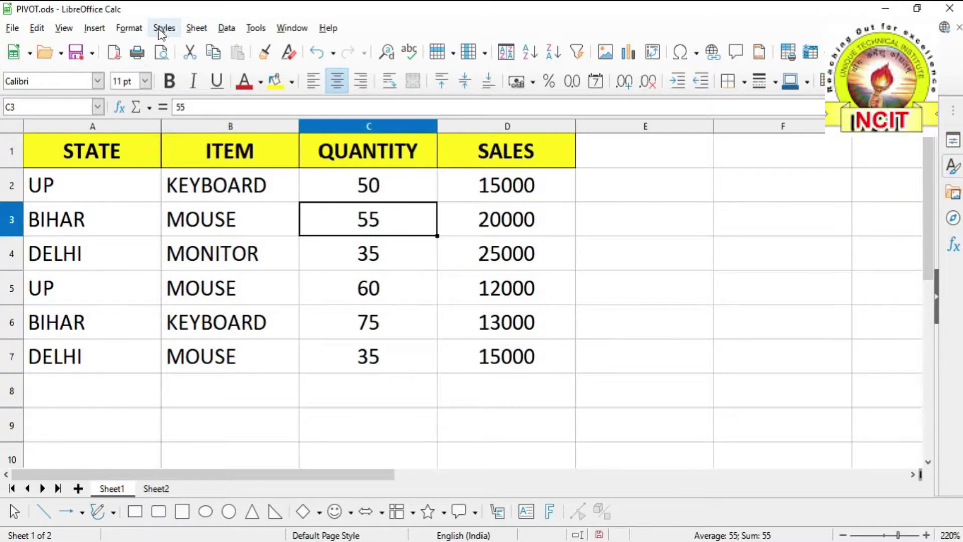
# Insert a column page break before column C, using cell C3 as the reference.
pyautogui.click(196, 28)
pyautogui.moveTo(323, 102)
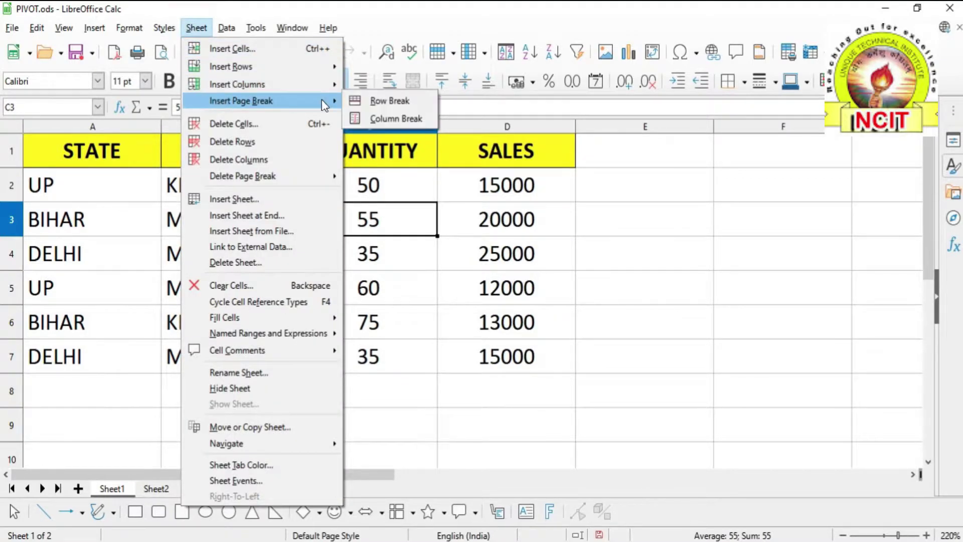
pyautogui.click(374, 119)
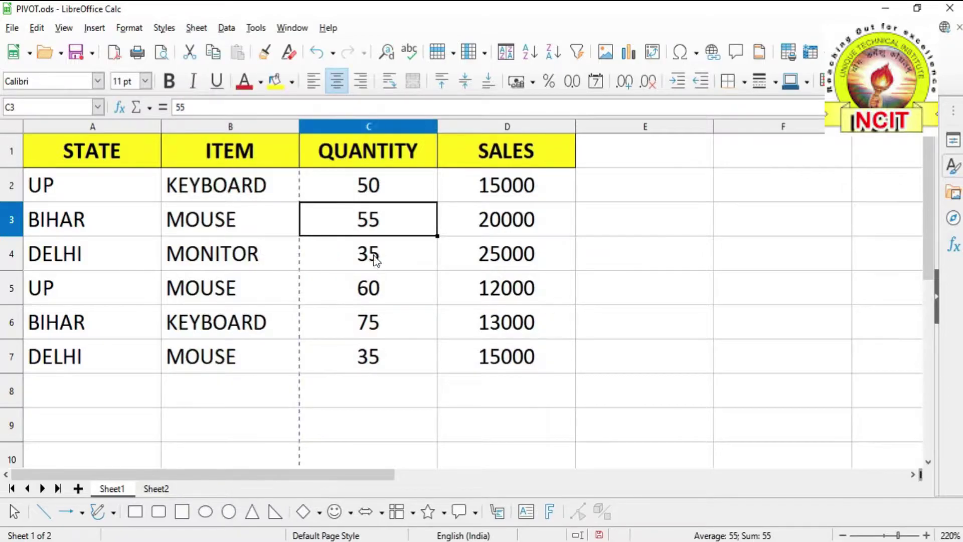
# Delete the column page break before column C from cell C3.
pyautogui.click(203, 29)
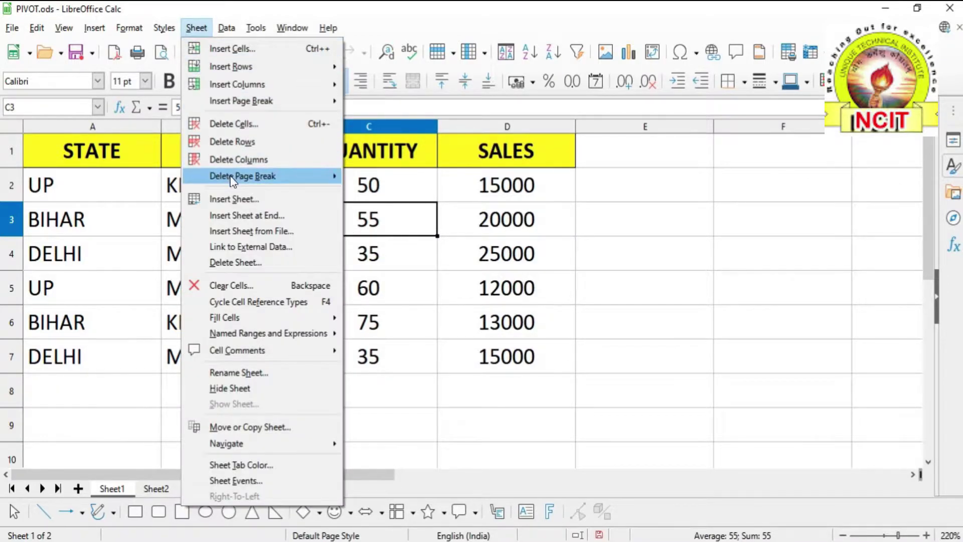
pyautogui.moveTo(314, 176)
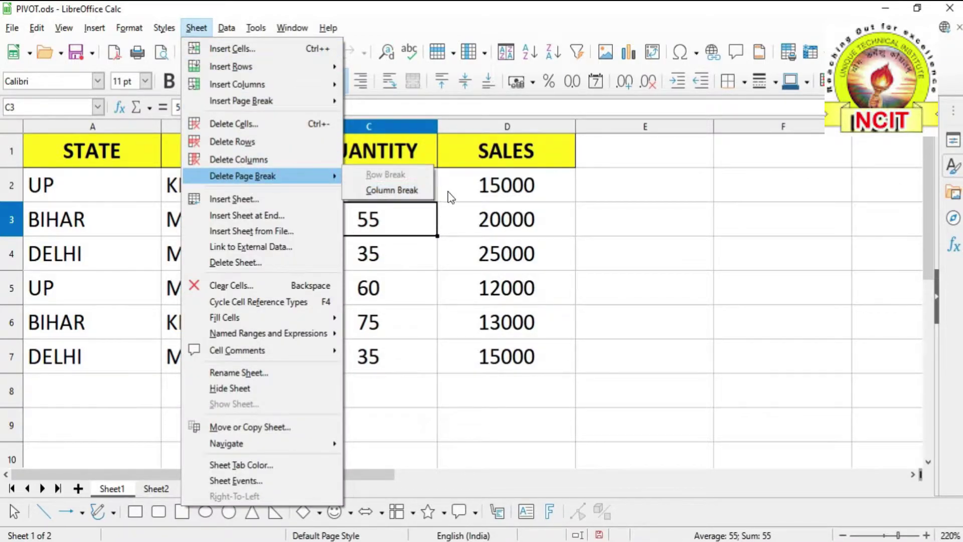
pyautogui.click(385, 190)
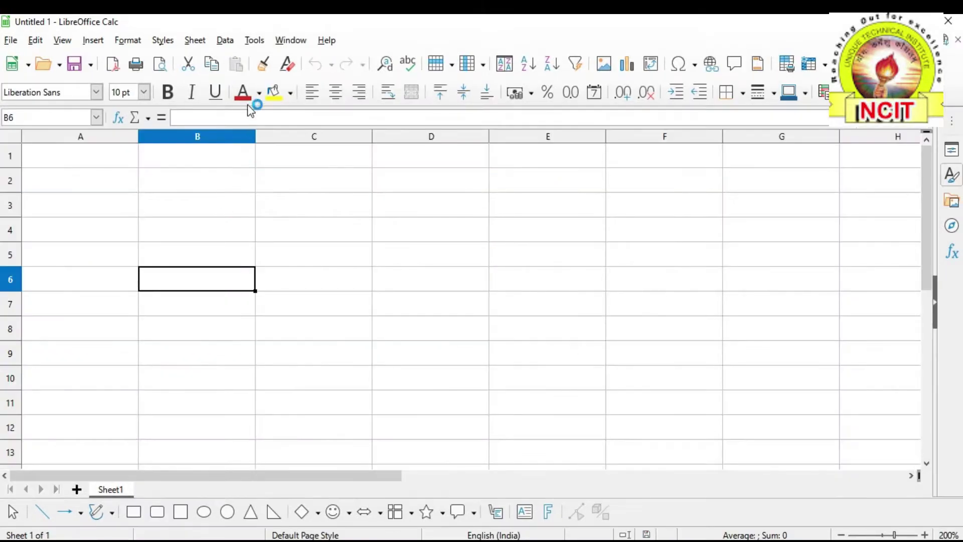
pyautogui.click(196, 41)
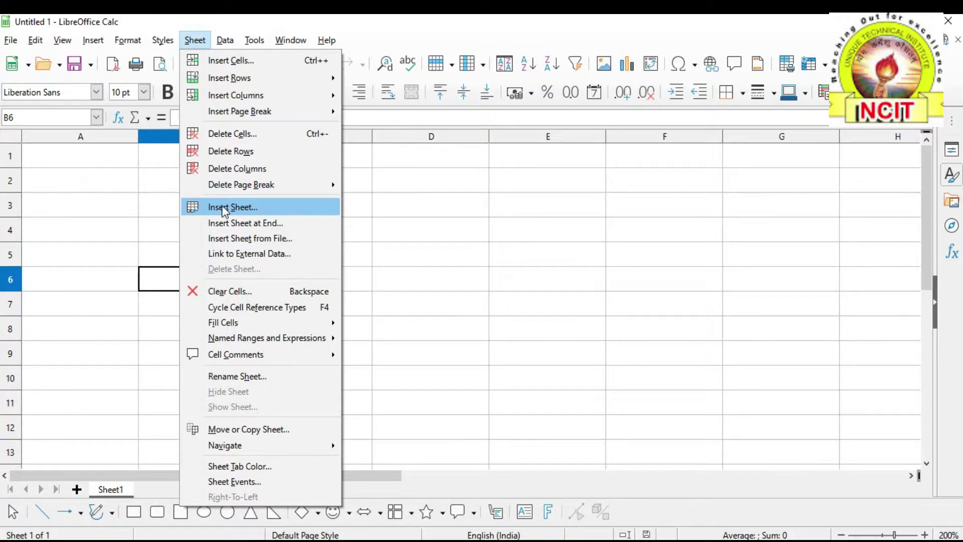
pyautogui.click(456, 301)
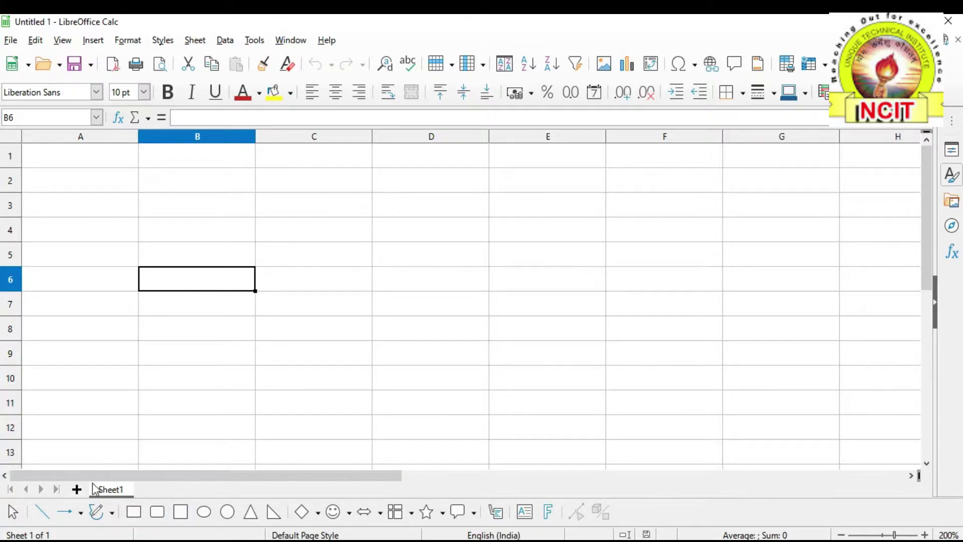
pyautogui.press('Up')
pyautogui.press('Right')
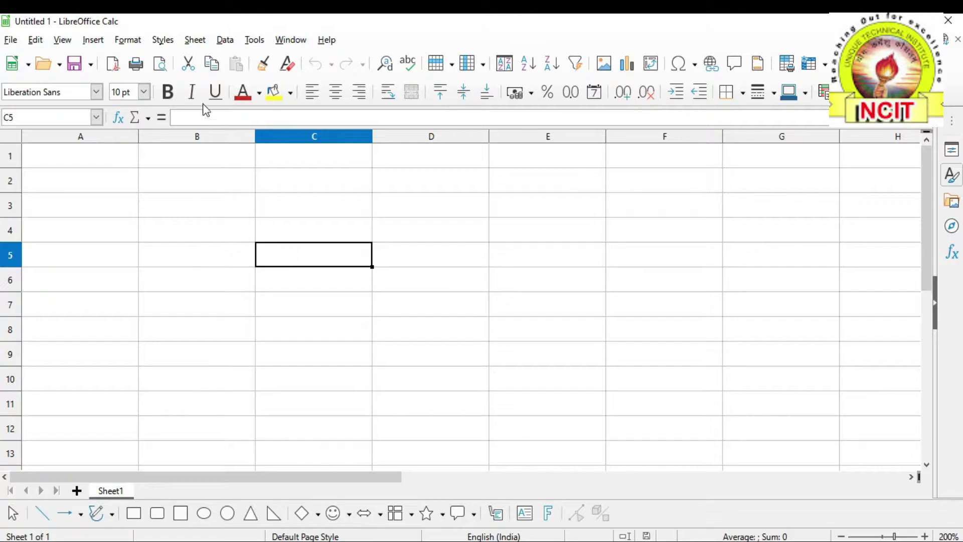
# Start inserting a sheet, with the position set before the current sheet and a new sheet as the source.
pyautogui.click(198, 42)
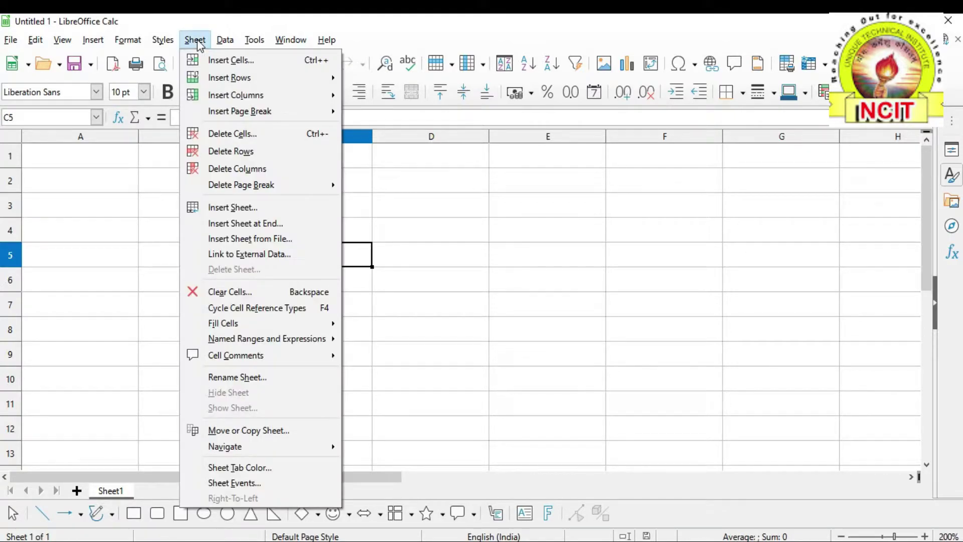
pyautogui.click(233, 208)
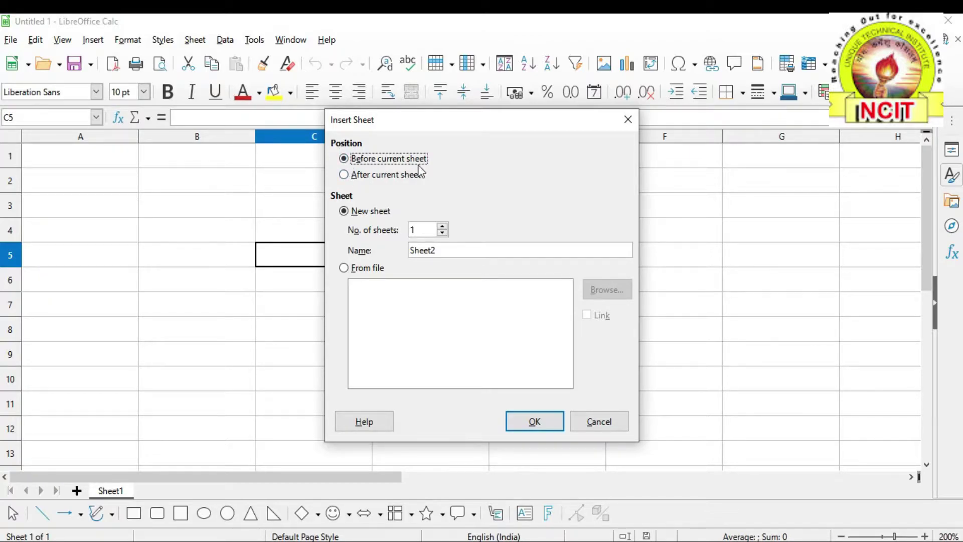
pyautogui.click(359, 175)
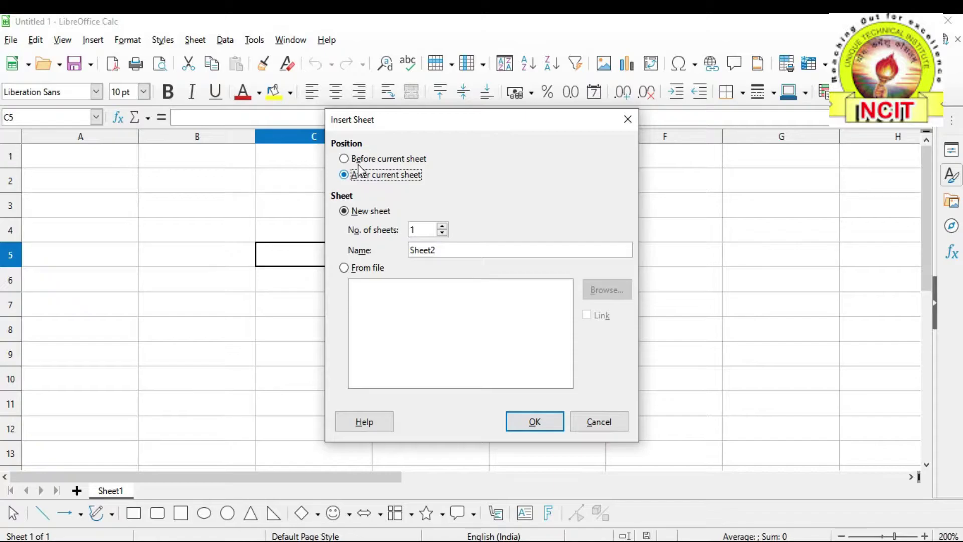
pyautogui.click(360, 159)
pyautogui.click(360, 176)
pyautogui.click(360, 162)
pyautogui.click(359, 176)
pyautogui.click(359, 161)
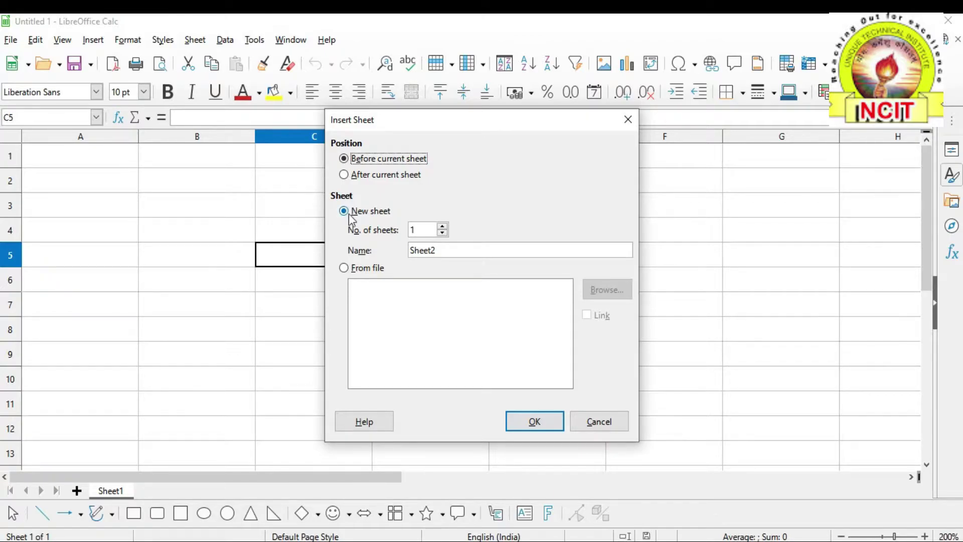
pyautogui.click(344, 268)
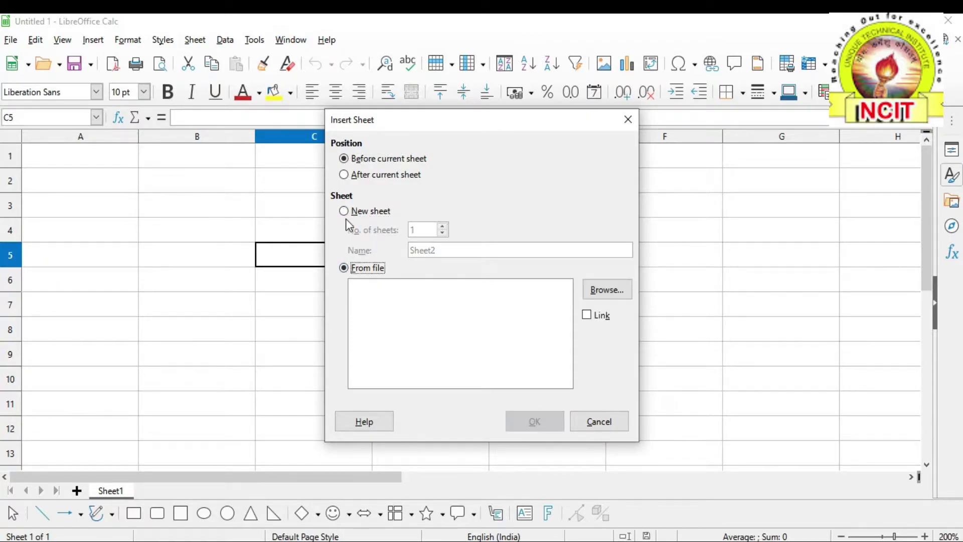
pyautogui.click(345, 214)
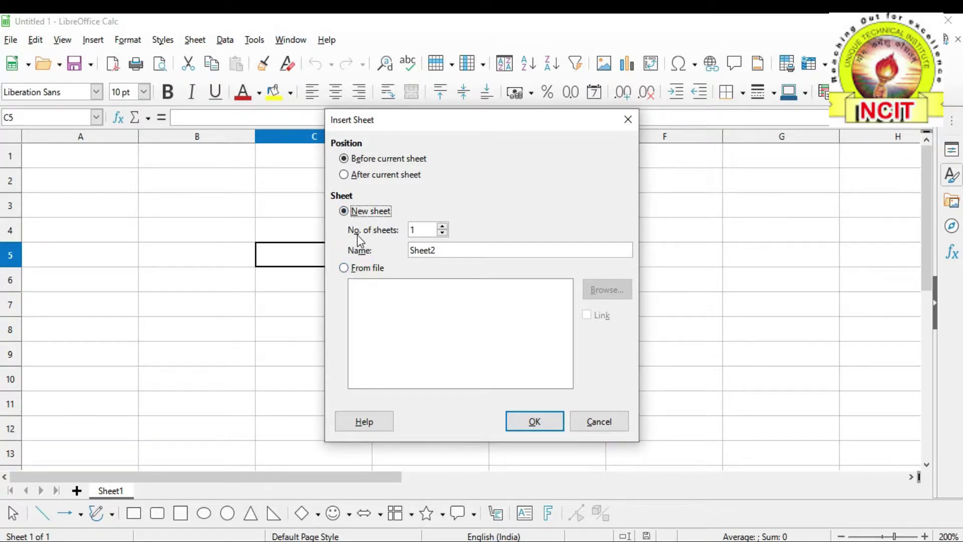
# Try raising the number of sheets to insert and lower it back to 1.
pyautogui.click(417, 230)
pyautogui.click(441, 227)
pyautogui.click(441, 226)
pyautogui.click(442, 227)
pyautogui.click(442, 226)
pyautogui.click(442, 227)
pyautogui.click(442, 227)
pyautogui.click(442, 233)
pyautogui.click(441, 233)
pyautogui.click(442, 226)
pyautogui.click(442, 227)
pyautogui.click(442, 233)
pyautogui.click(442, 233)
pyautogui.click(441, 233)
pyautogui.click(442, 233)
pyautogui.click(442, 233)
pyautogui.click(442, 233)
# Name the new sheet NCIT and insert it before Sheet1.
pyautogui.click(441, 250)
pyautogui.doubleClick(414, 251)
pyautogui.write('N')
pyautogui.click(413, 229)
pyautogui.click(435, 249)
pyautogui.moveTo(435, 249); pyautogui.dragTo(396, 262)
pyautogui.write('NCIT')
pyautogui.click(550, 421)
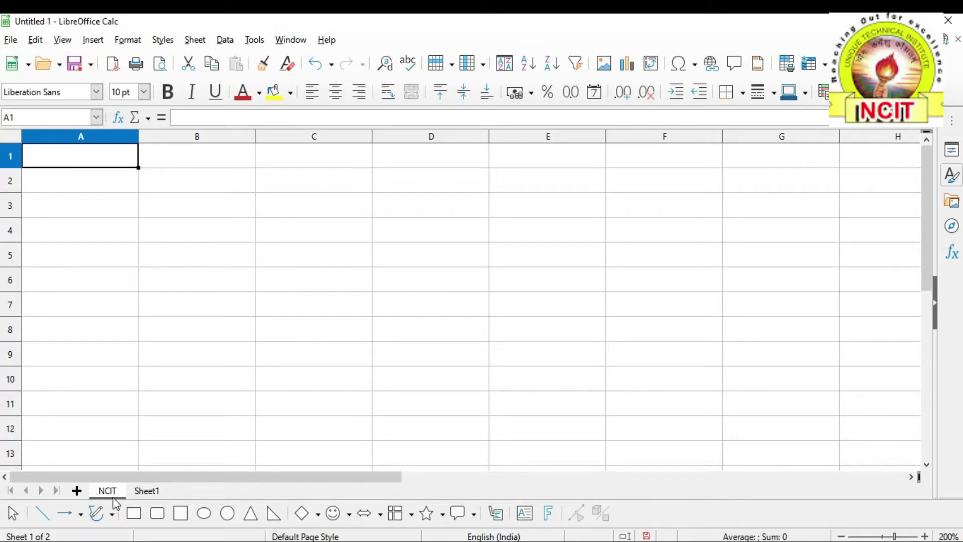
# Insert 3 new sheets after Sheet1.
pyautogui.click(195, 42)
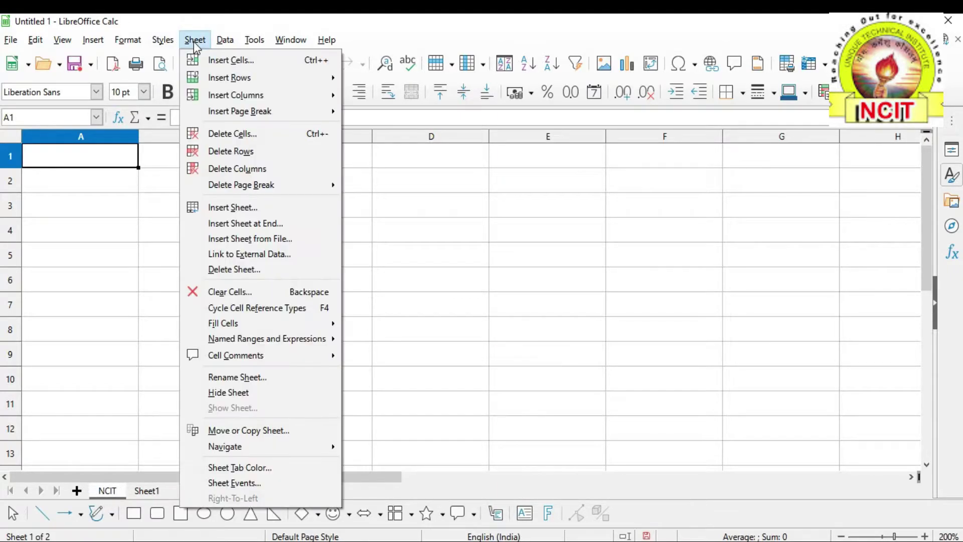
pyautogui.click(411, 302)
pyautogui.click(158, 489)
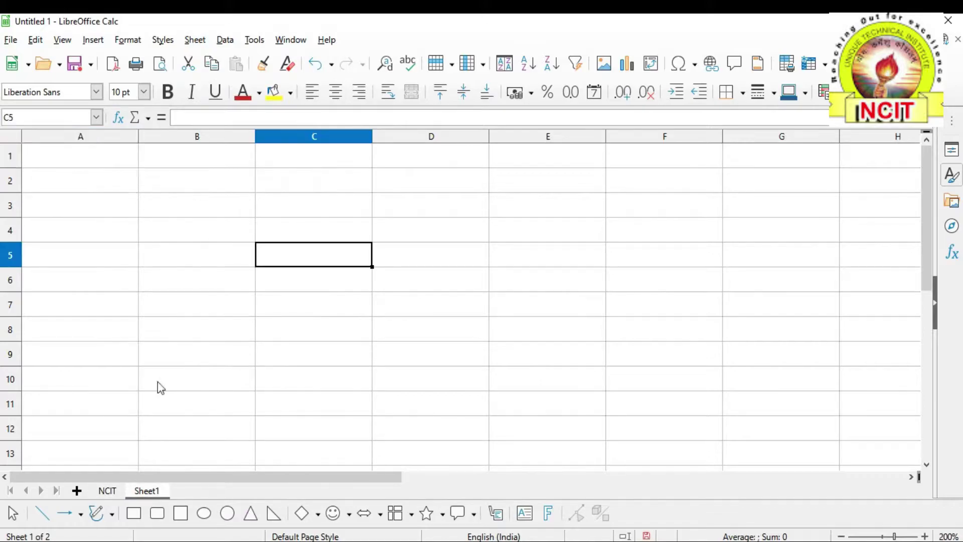
pyautogui.click(194, 40)
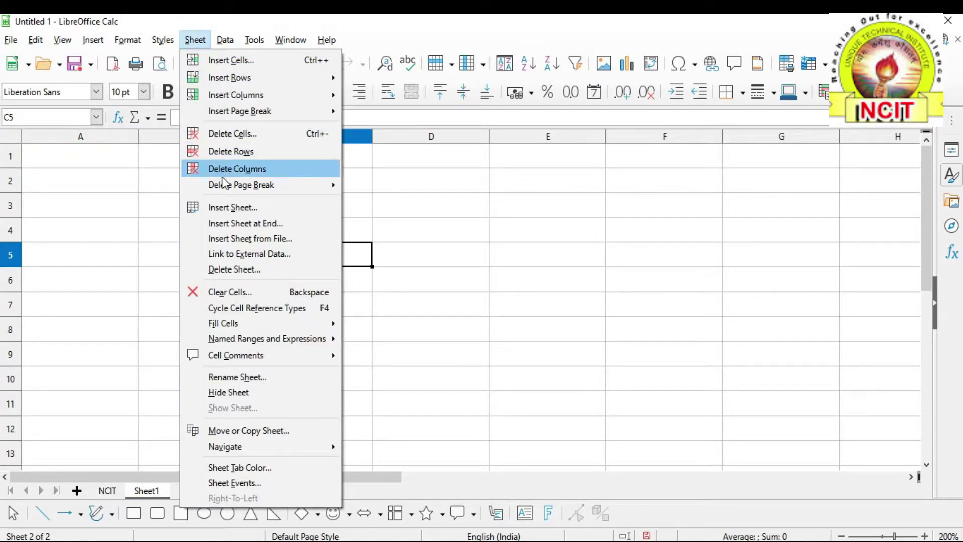
pyautogui.click(224, 207)
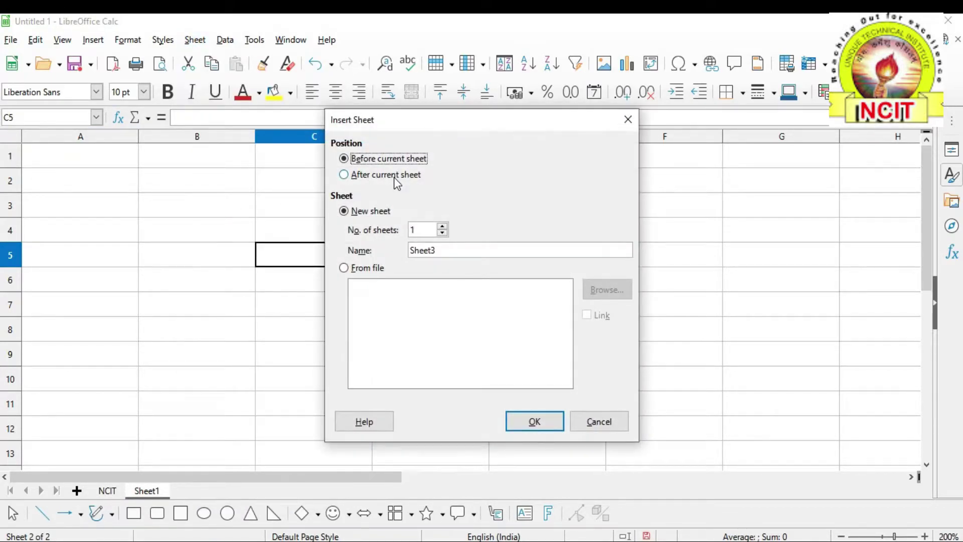
pyautogui.click(353, 178)
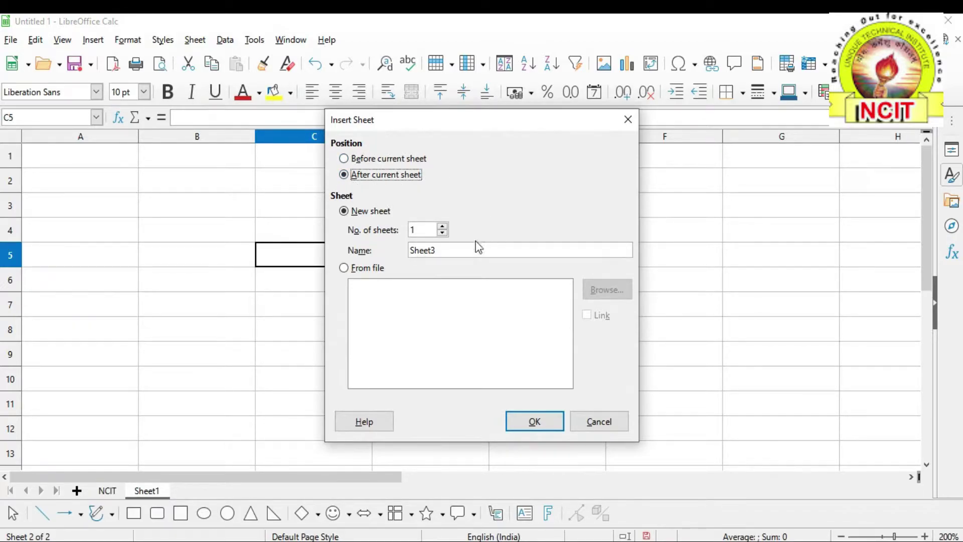
pyautogui.click(442, 226)
pyautogui.click(442, 226)
pyautogui.click(429, 230)
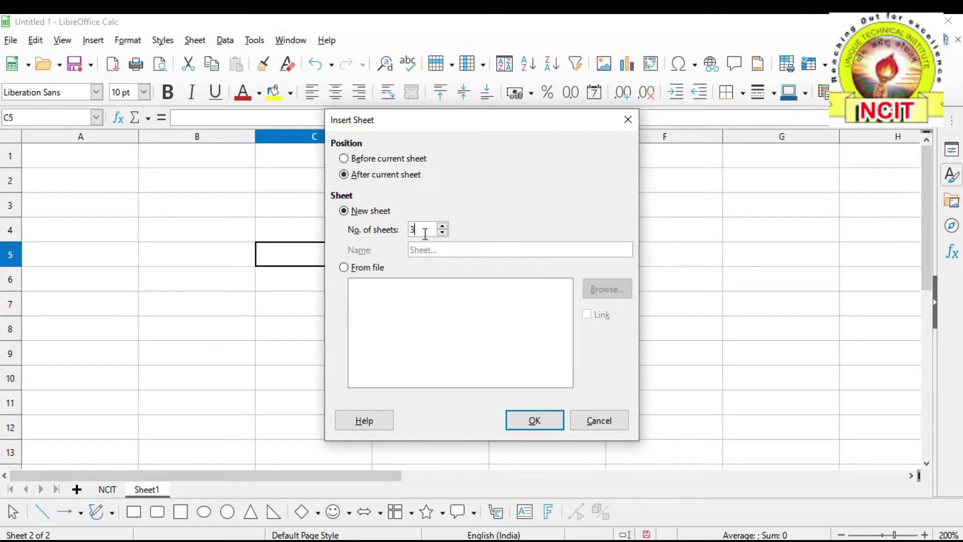
pyautogui.click(534, 419)
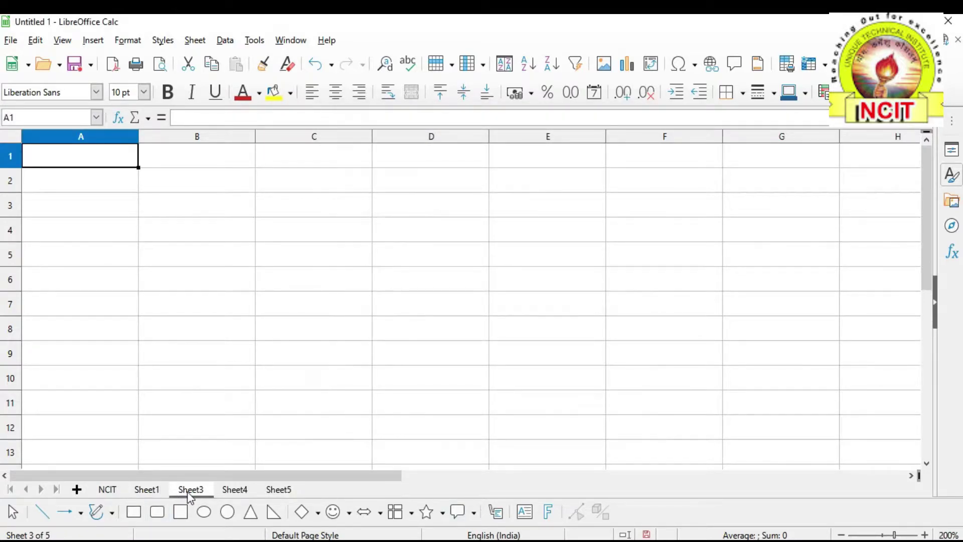
# From Sheet5, start inserting a sheet from file before the current sheet and load MM.ods from the Desktop.
pyautogui.click(283, 492)
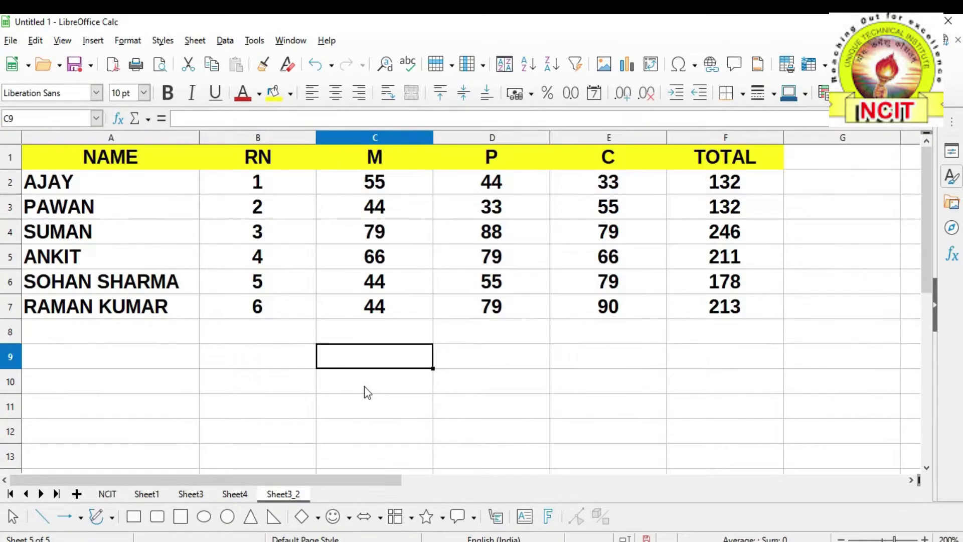
pyautogui.click(195, 41)
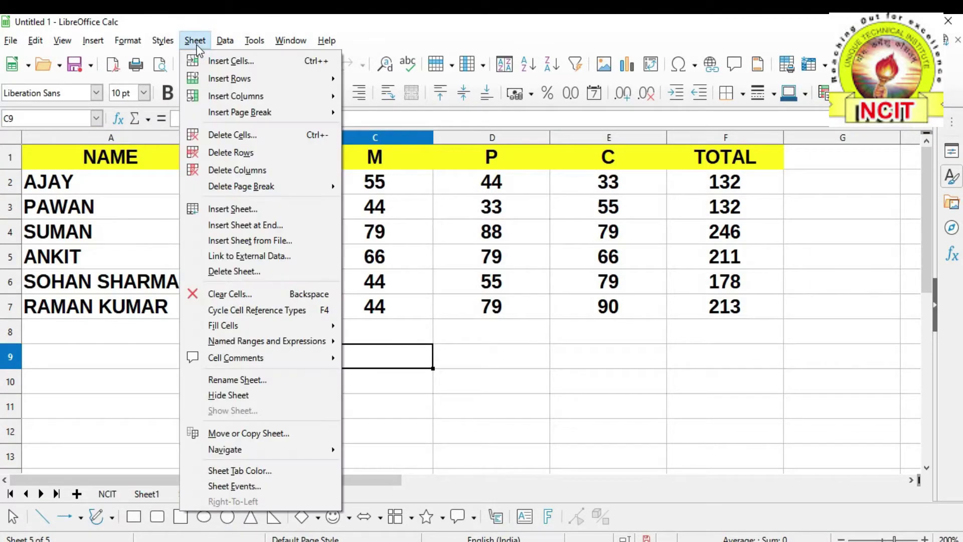
pyautogui.click(226, 205)
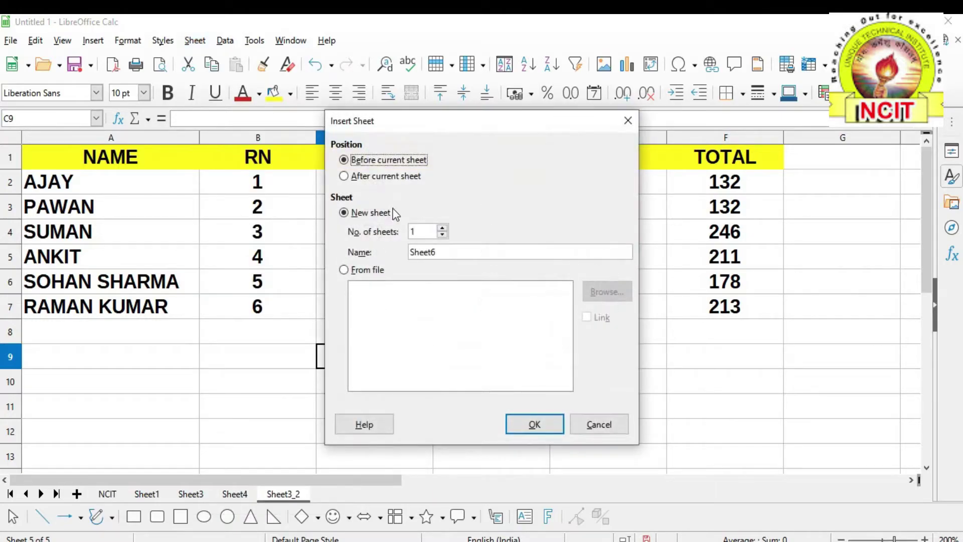
pyautogui.click(356, 270)
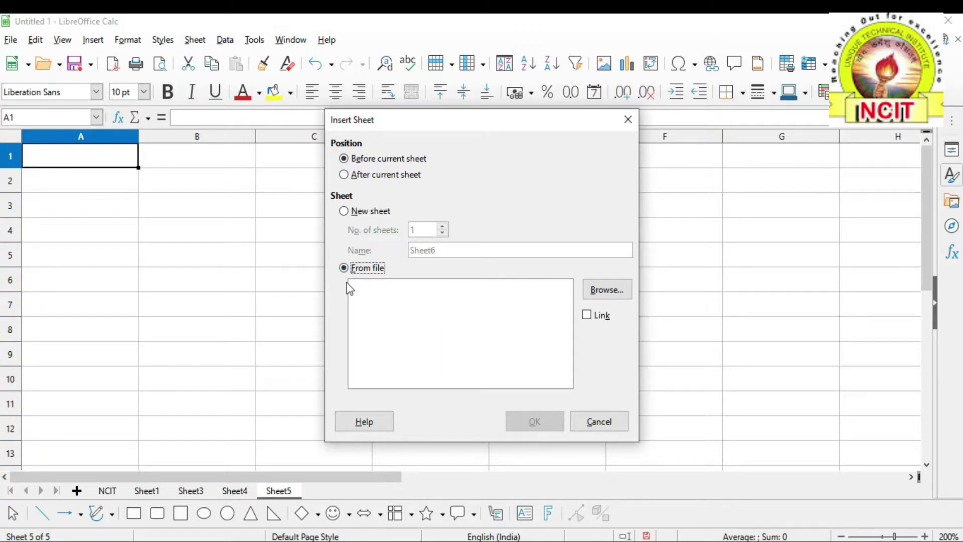
pyautogui.click(606, 288)
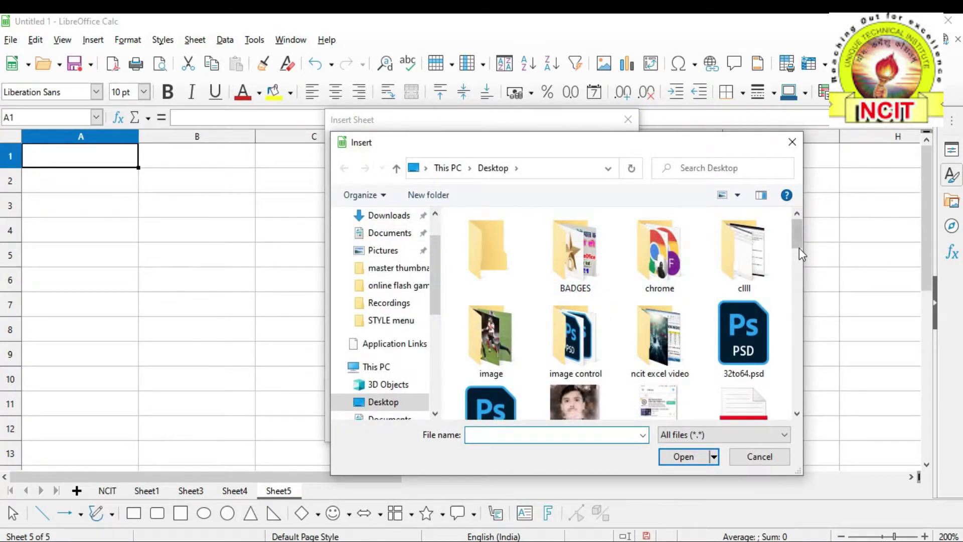
pyautogui.click(798, 413)
pyautogui.click(797, 414)
pyautogui.click(798, 413)
pyautogui.click(797, 414)
pyautogui.click(797, 413)
pyautogui.click(797, 414)
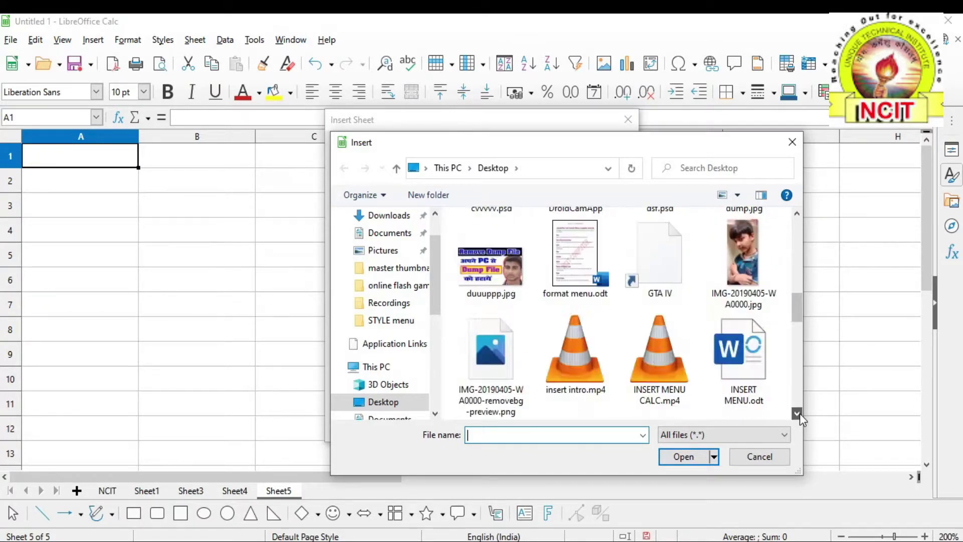
pyautogui.click(798, 414)
pyautogui.click(797, 414)
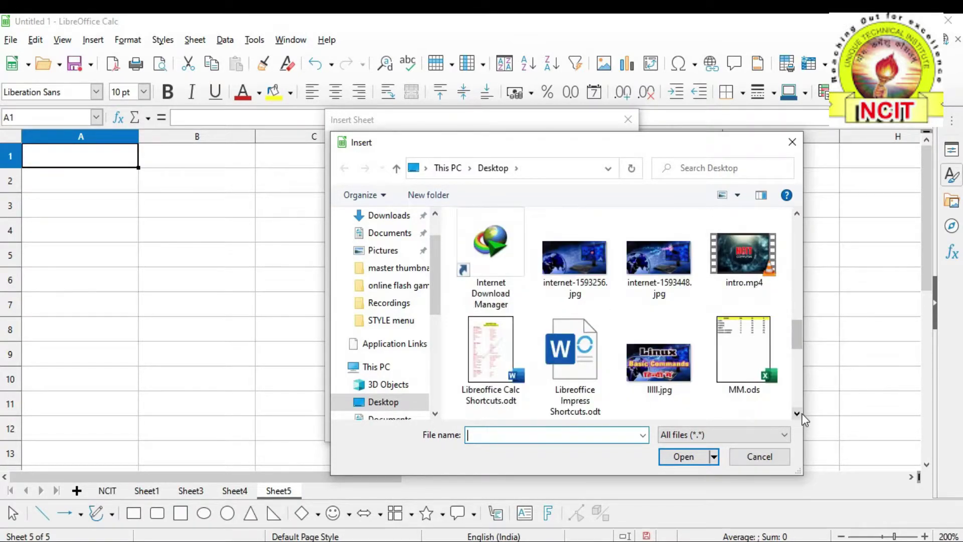
pyautogui.click(748, 351)
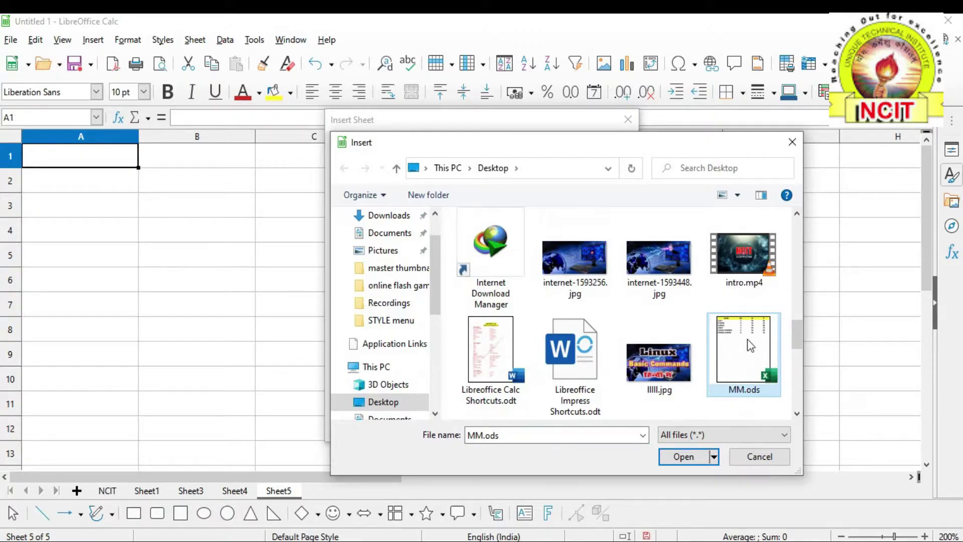
pyautogui.click(683, 457)
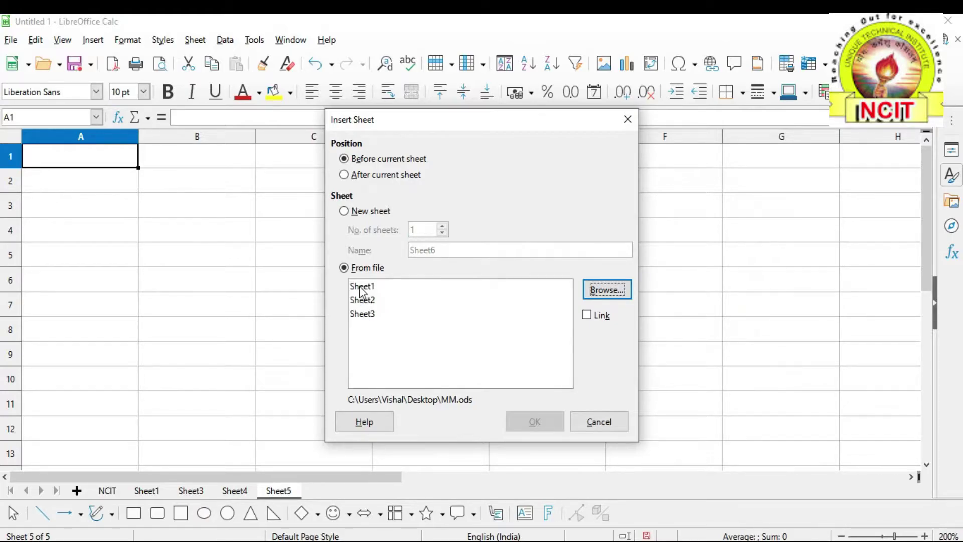
# Choose Sheet3 of MM.ods and insert it before Sheet5.
pyautogui.click(361, 314)
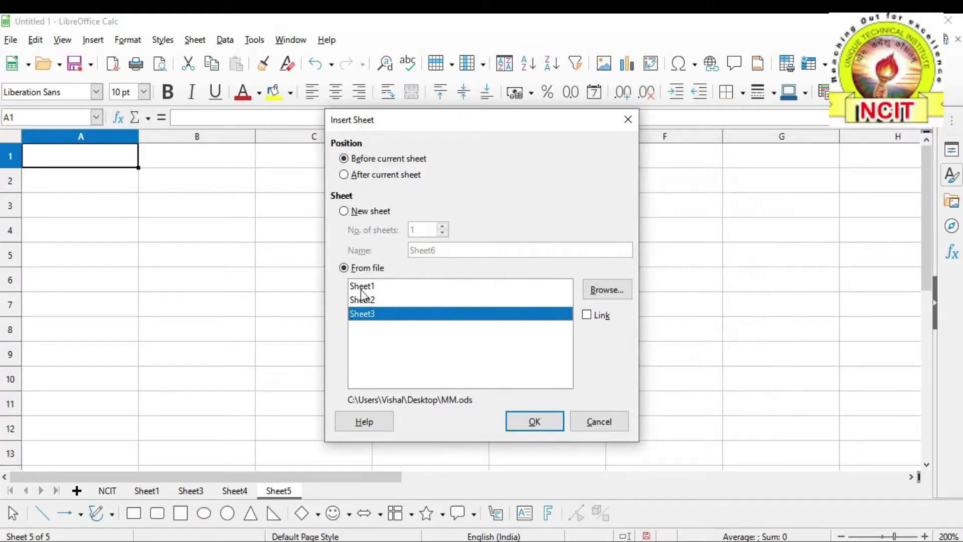
pyautogui.click(360, 287)
pyautogui.click(361, 302)
pyautogui.click(361, 311)
pyautogui.click(533, 422)
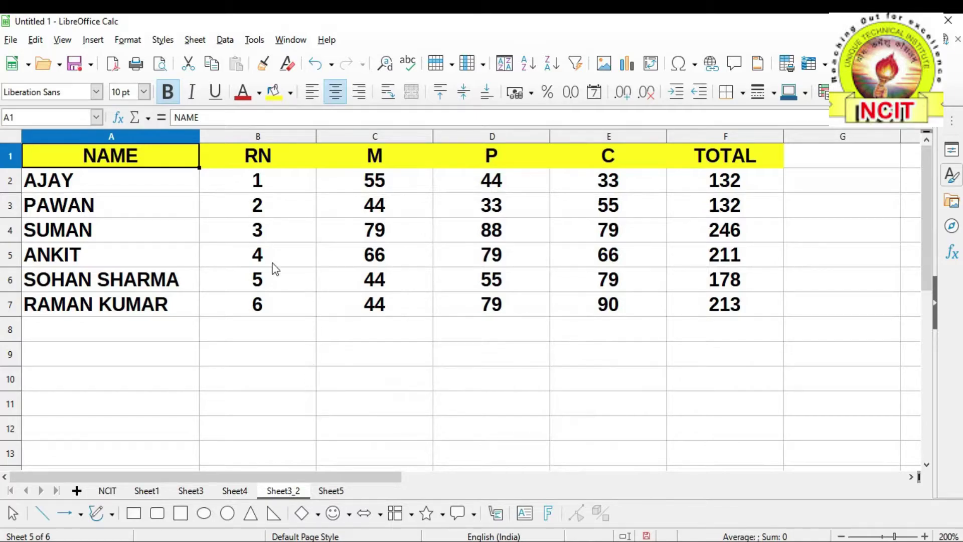
# With the NCIT sheet active, append a new sheet at the end of the workbook, keeping the suggested name.
pyautogui.click(195, 40)
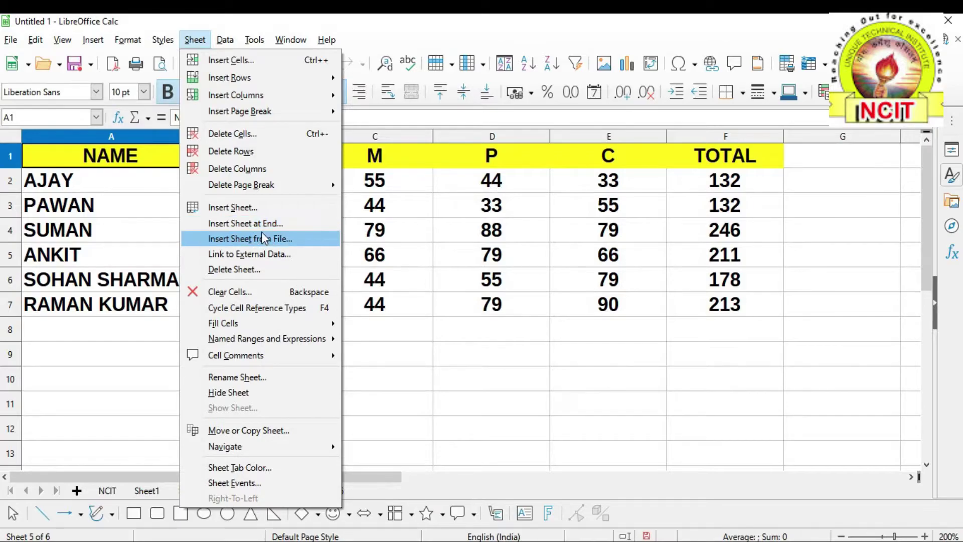
pyautogui.click(450, 408)
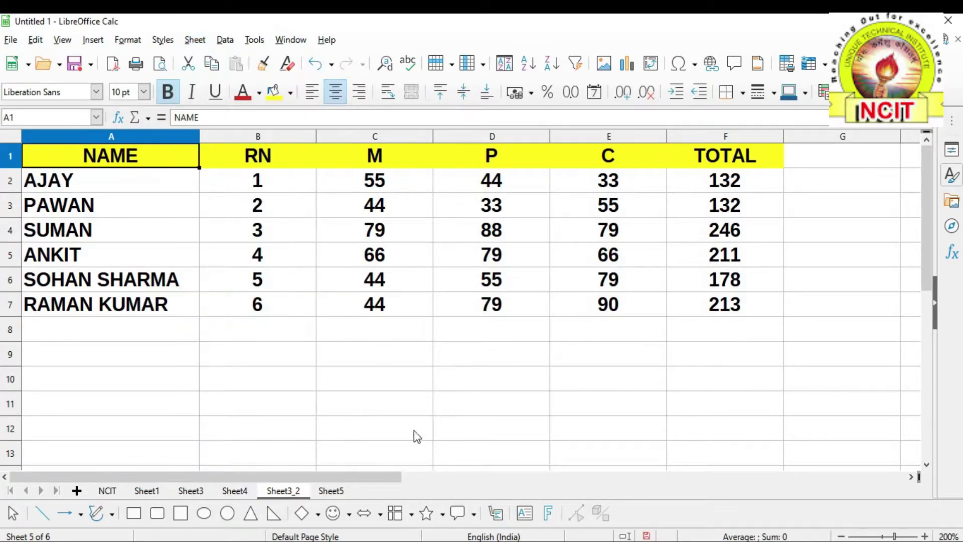
pyautogui.click(117, 492)
pyautogui.click(344, 491)
pyautogui.click(105, 494)
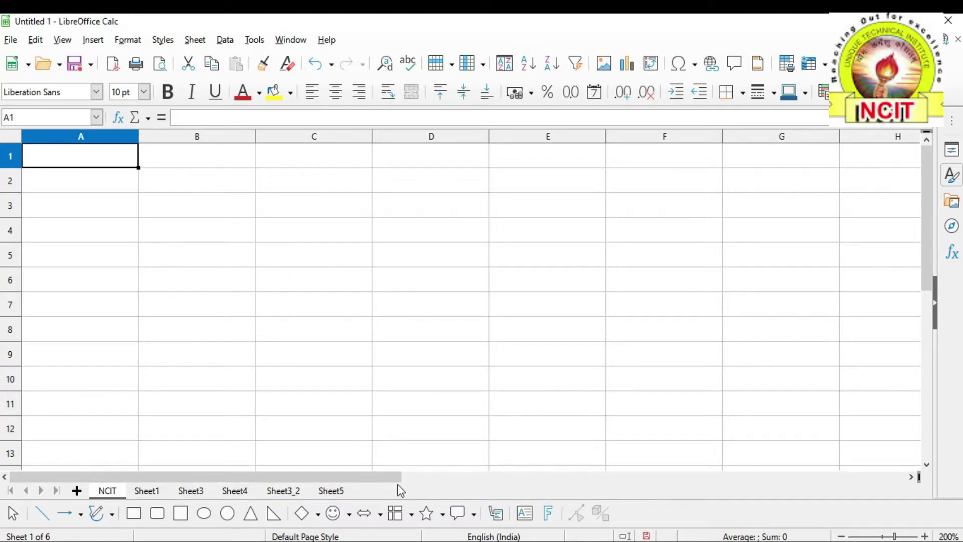
pyautogui.click(191, 43)
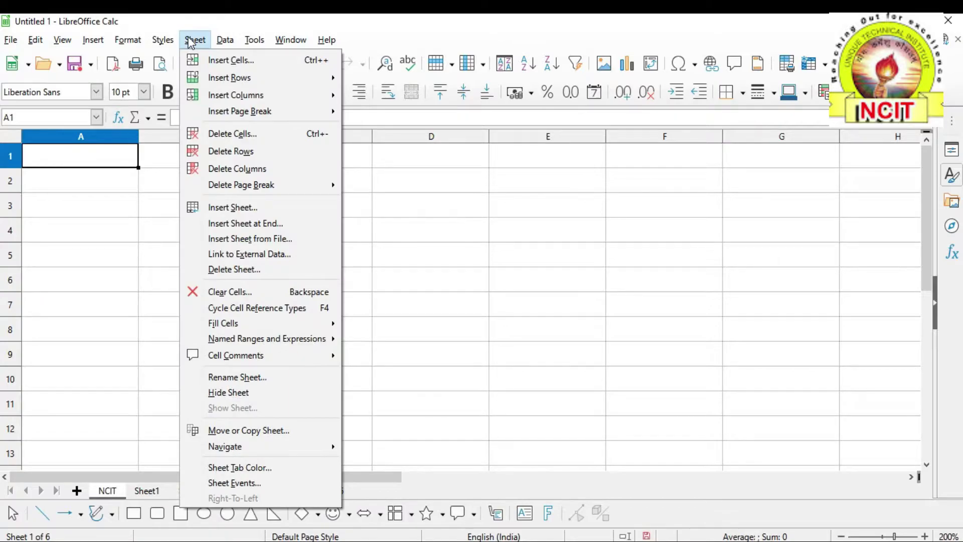
pyautogui.click(246, 224)
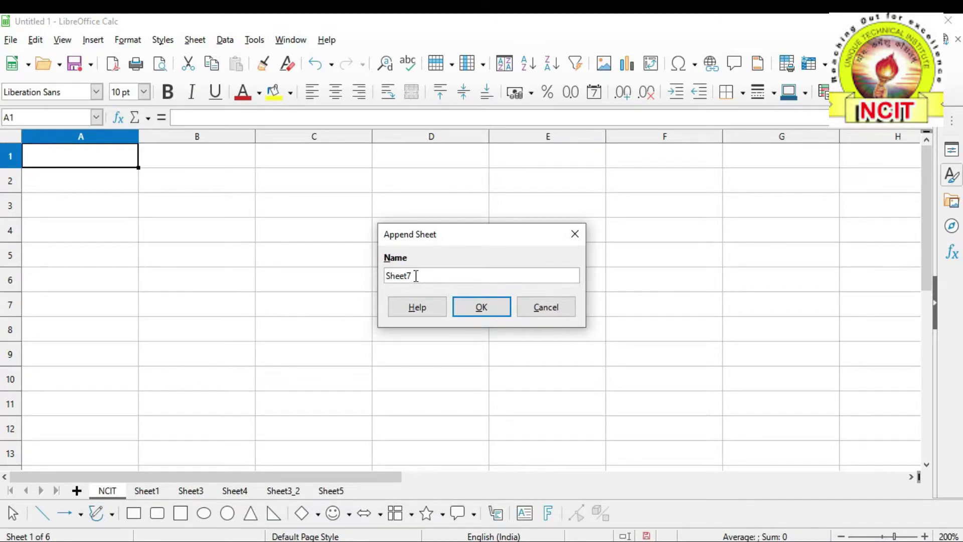
pyautogui.moveTo(412, 276); pyautogui.dragTo(389, 272)
pyautogui.click(477, 308)
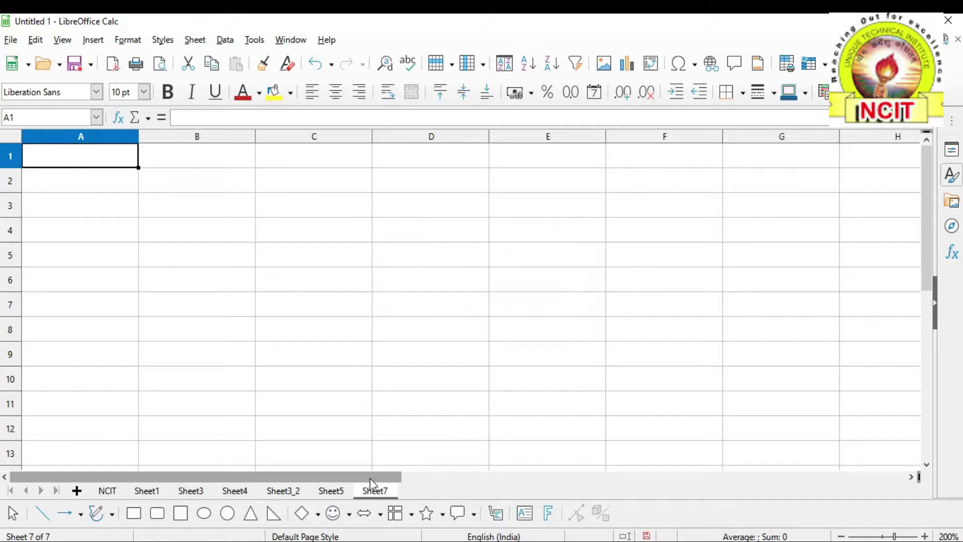
pyautogui.click(194, 39)
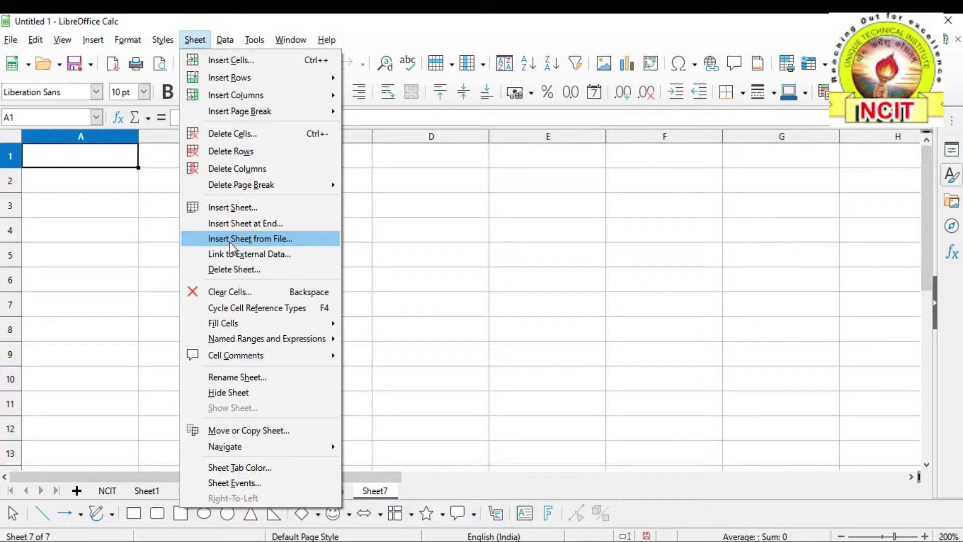
pyautogui.click(251, 208)
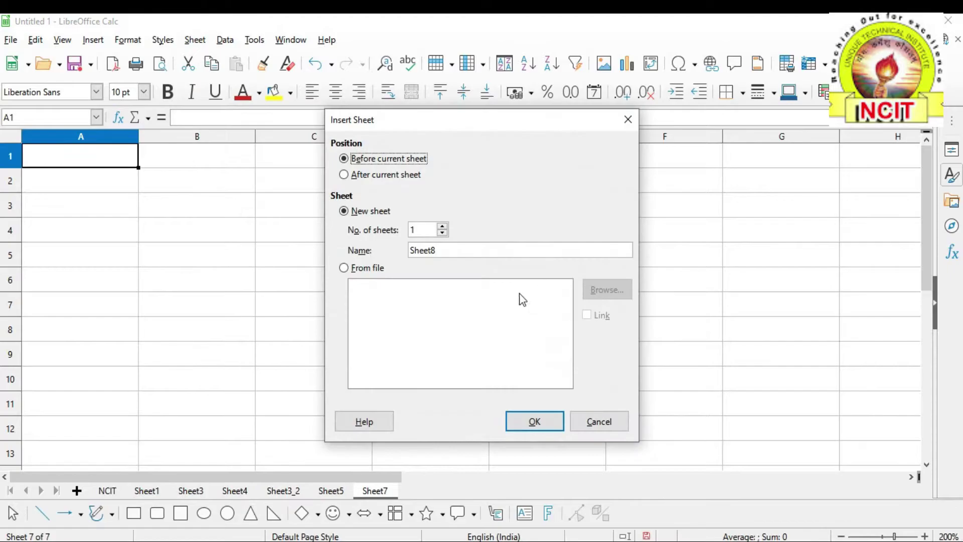
pyautogui.click(596, 419)
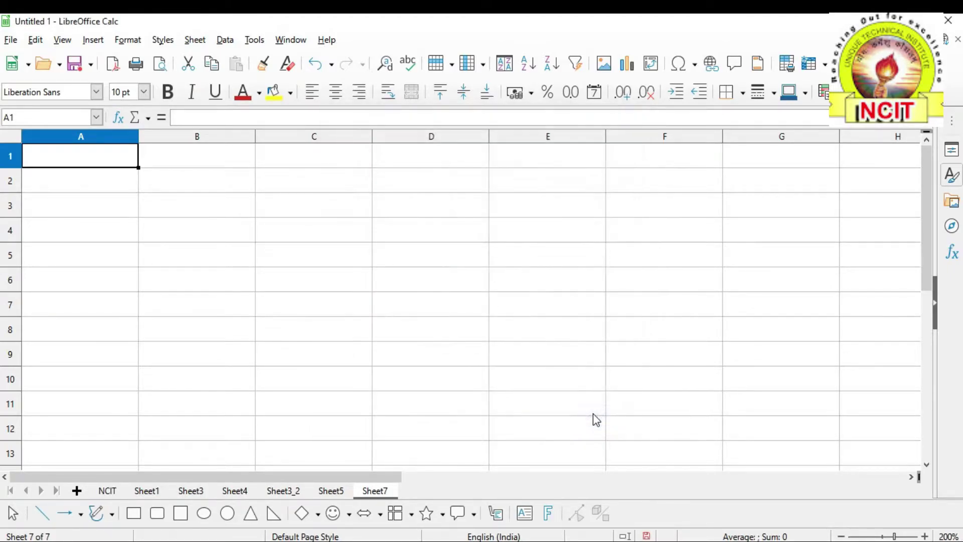
# From Sheet7, start inserting a sheet from file before the current sheet and load MM.ods from the Desktop.
pyautogui.click(201, 40)
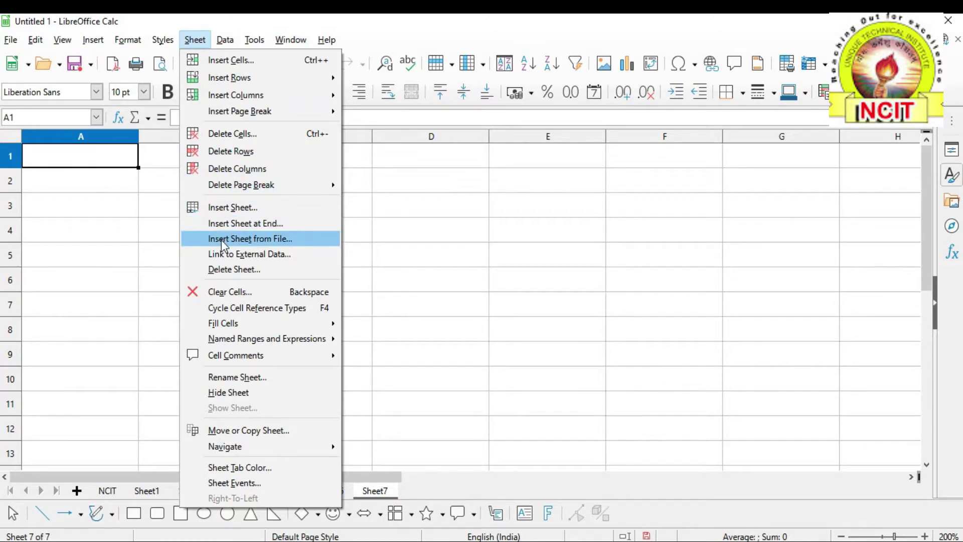
pyautogui.click(260, 242)
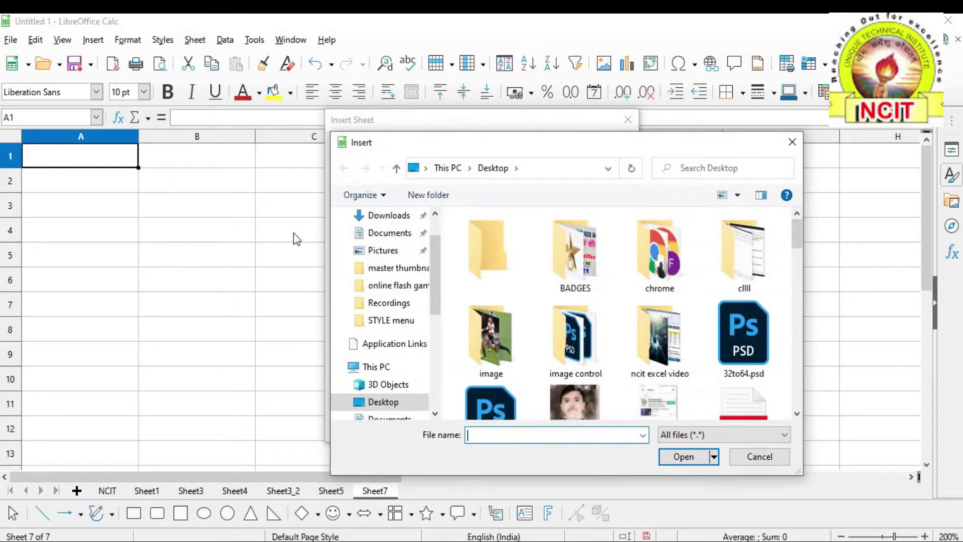
pyautogui.moveTo(448, 143); pyautogui.dragTo(331, 54)
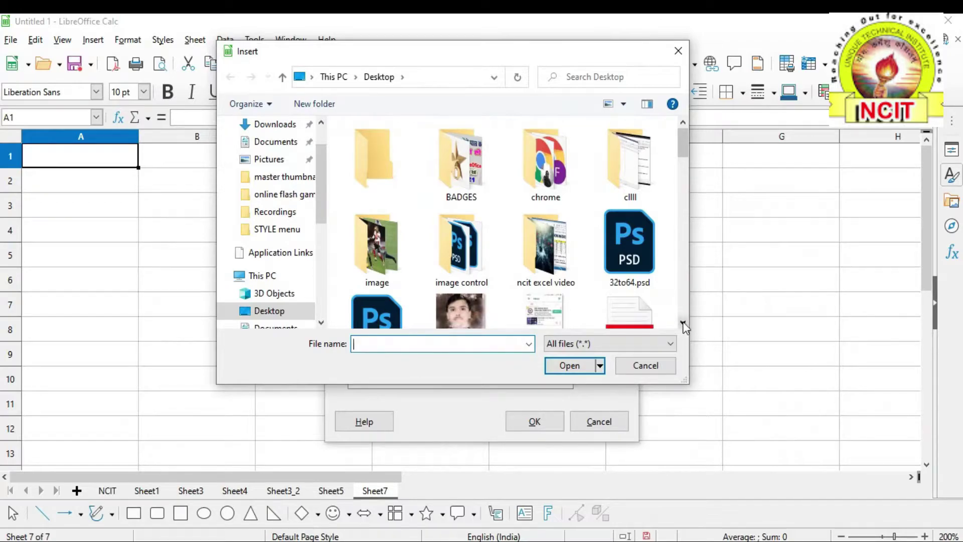
pyautogui.scroll(-3, 683, 322)
pyautogui.scroll(-5, 685, 326)
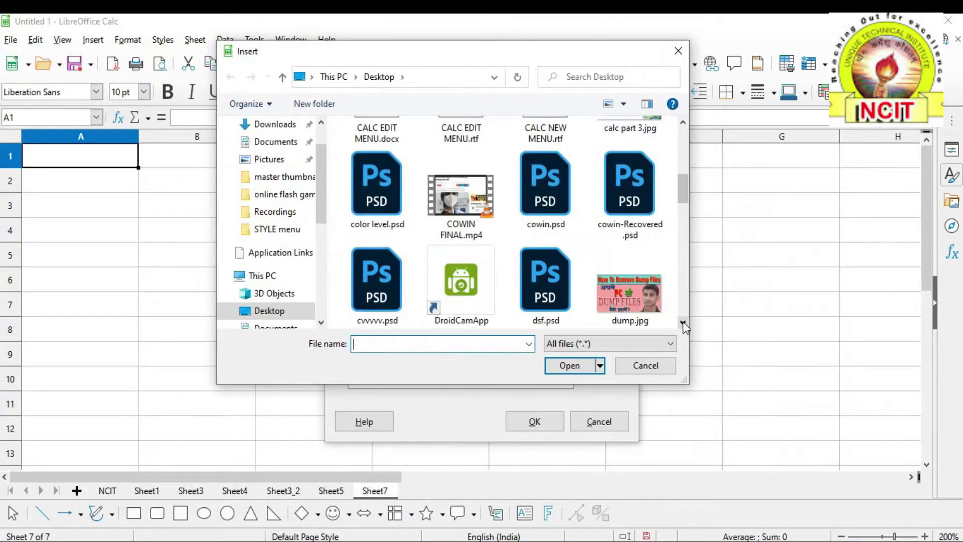
pyautogui.scroll(-1, 683, 324)
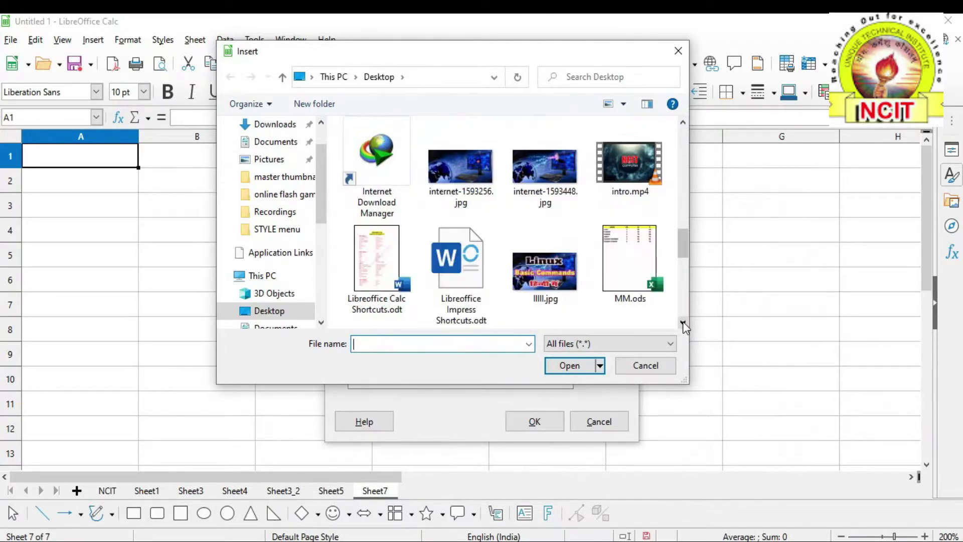
pyautogui.click(630, 260)
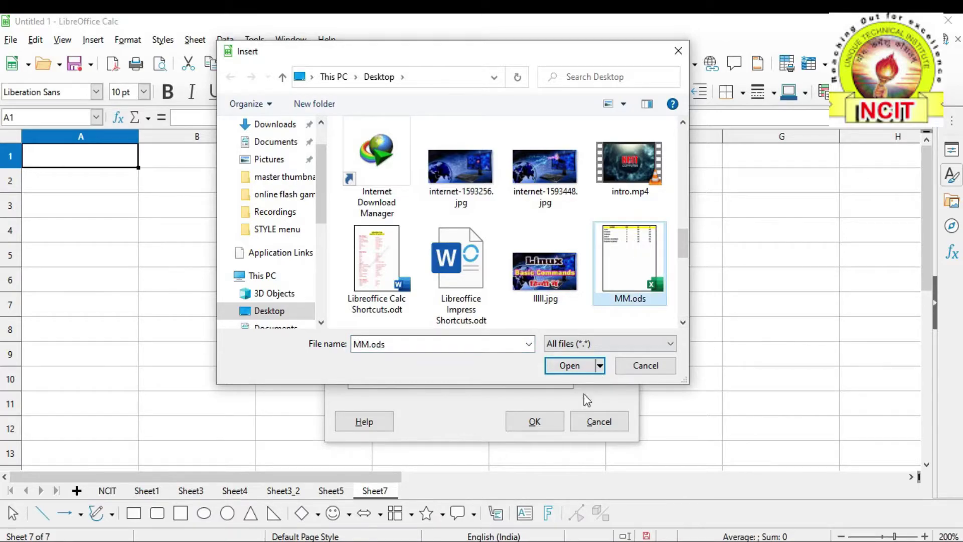
pyautogui.click(567, 370)
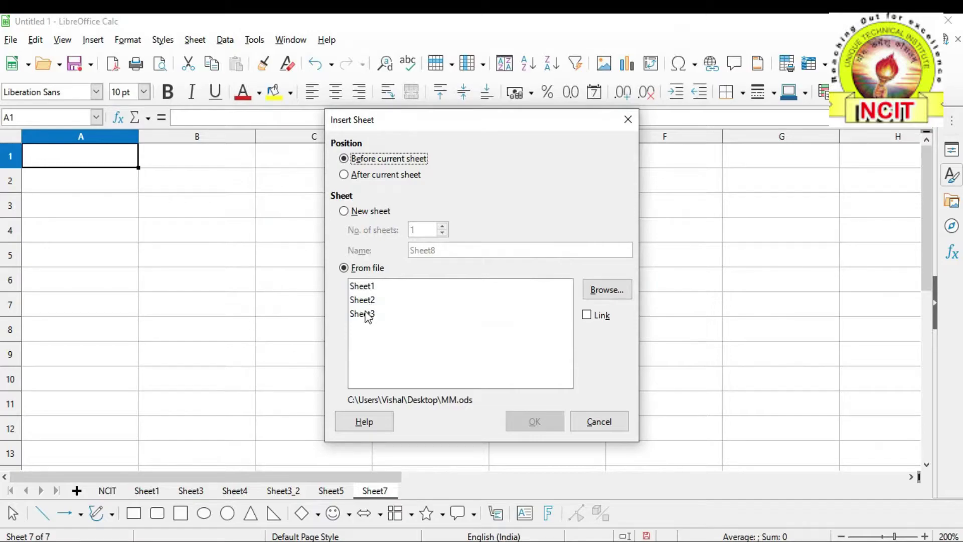
# Select Sheet3 of MM.ods and insert it before Sheet7.
pyautogui.click(367, 300)
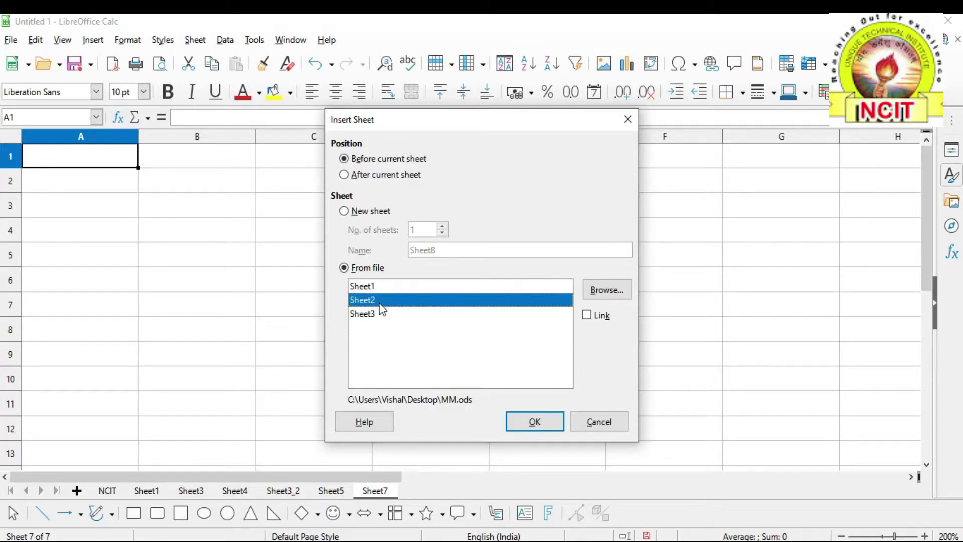
pyautogui.click(370, 315)
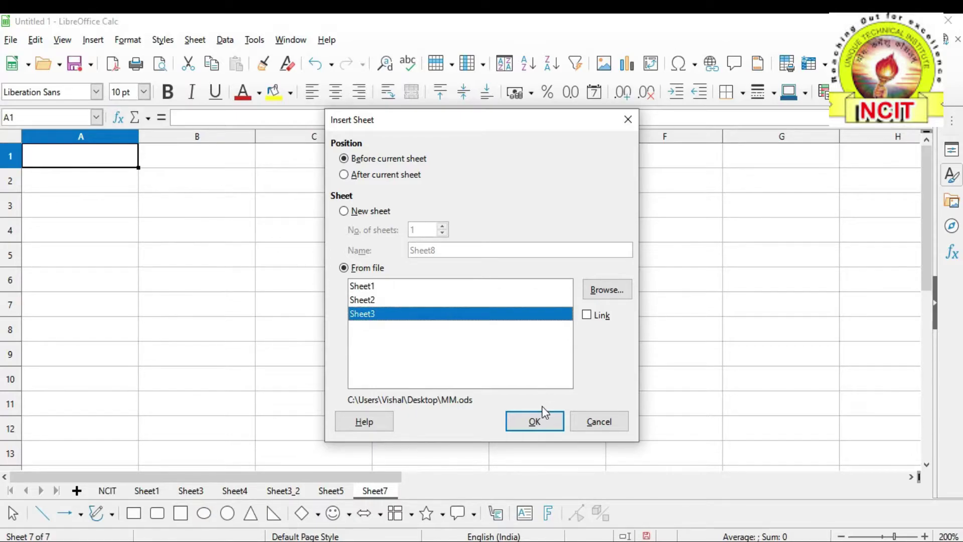
pyautogui.click(541, 424)
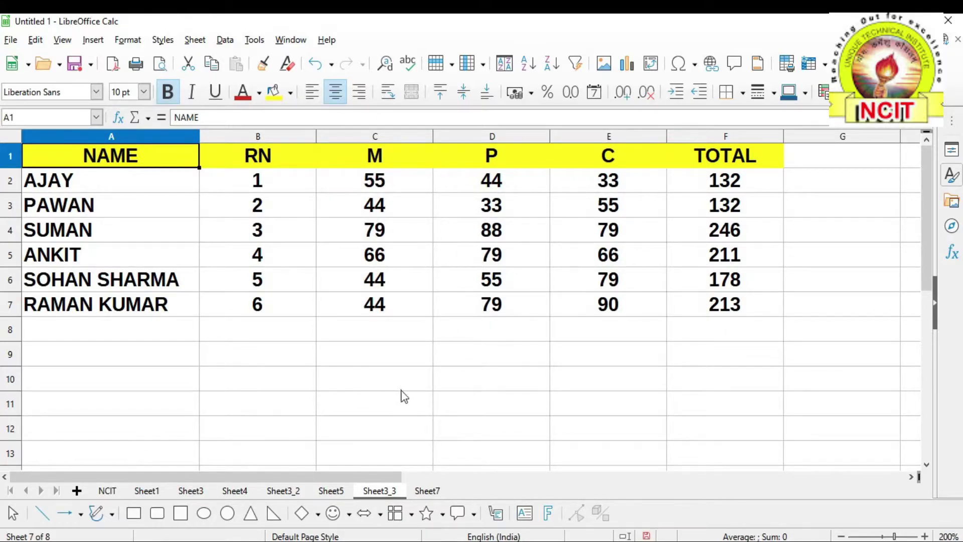
# View the Link to External Data options and the source file browser, closing both without linking anything.
pyautogui.click(201, 42)
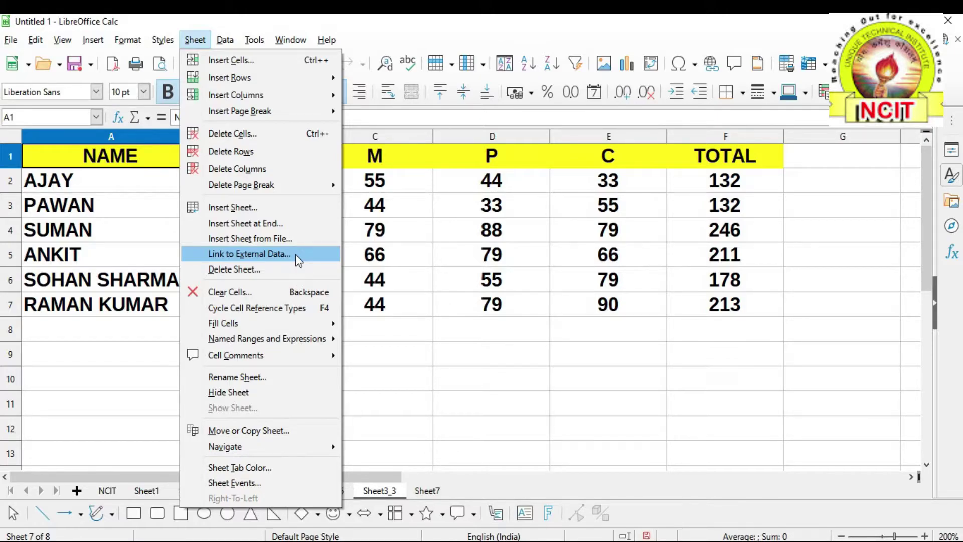
pyautogui.click(269, 253)
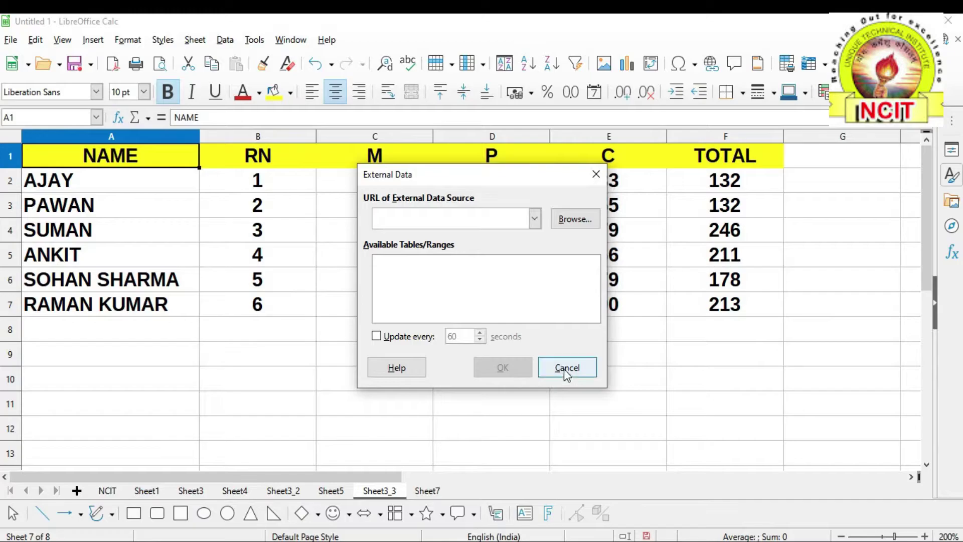
pyautogui.click(574, 219)
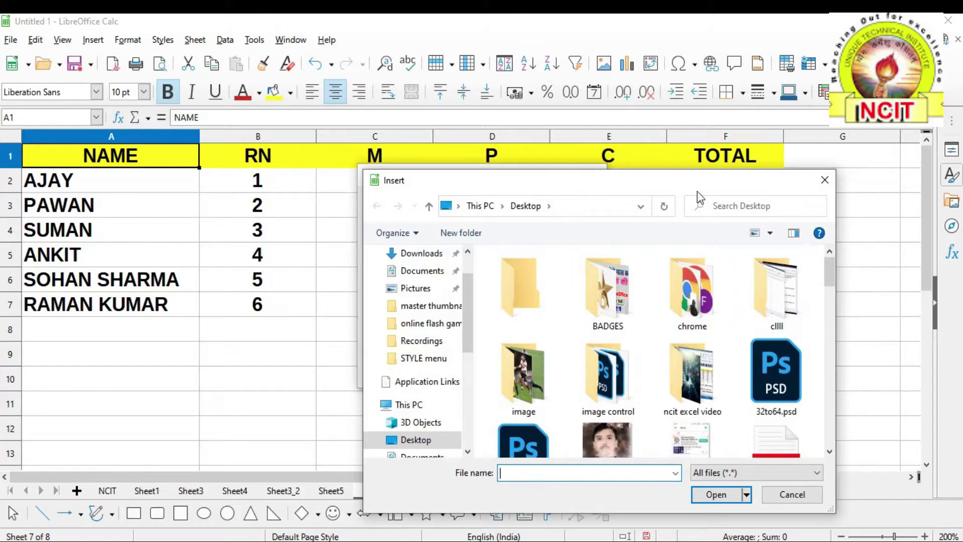
pyautogui.click(787, 498)
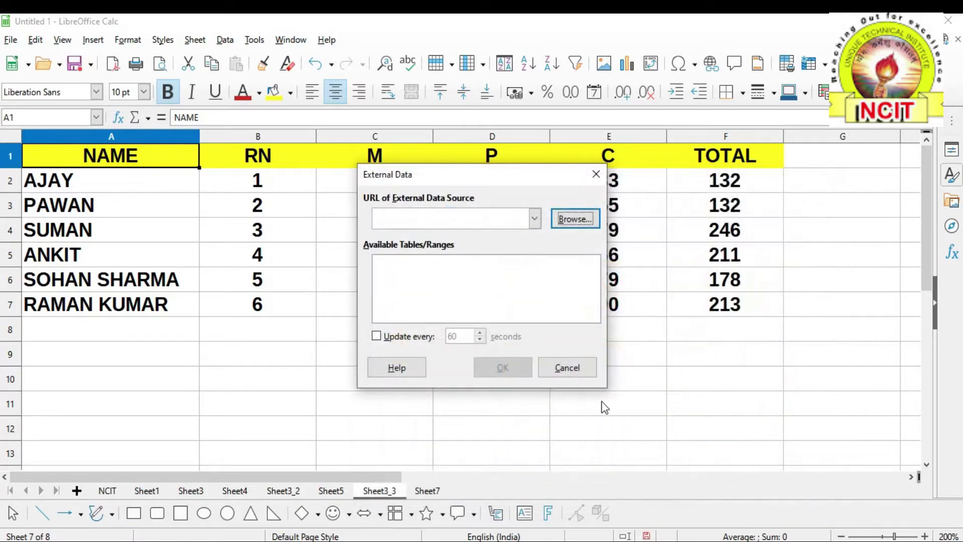
pyautogui.click(566, 367)
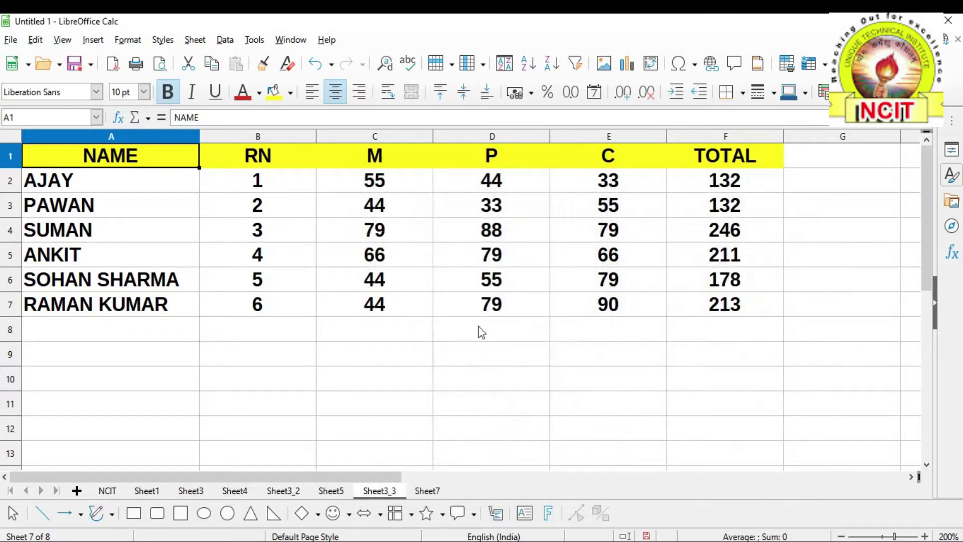
# Delete Sheet7 from the workbook and confirm the deletion.
pyautogui.click(194, 39)
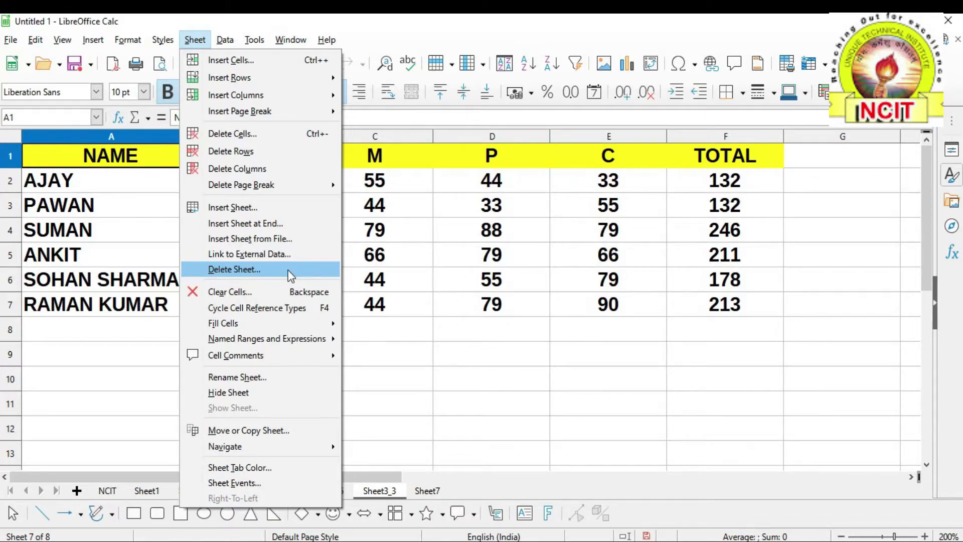
pyautogui.click(399, 358)
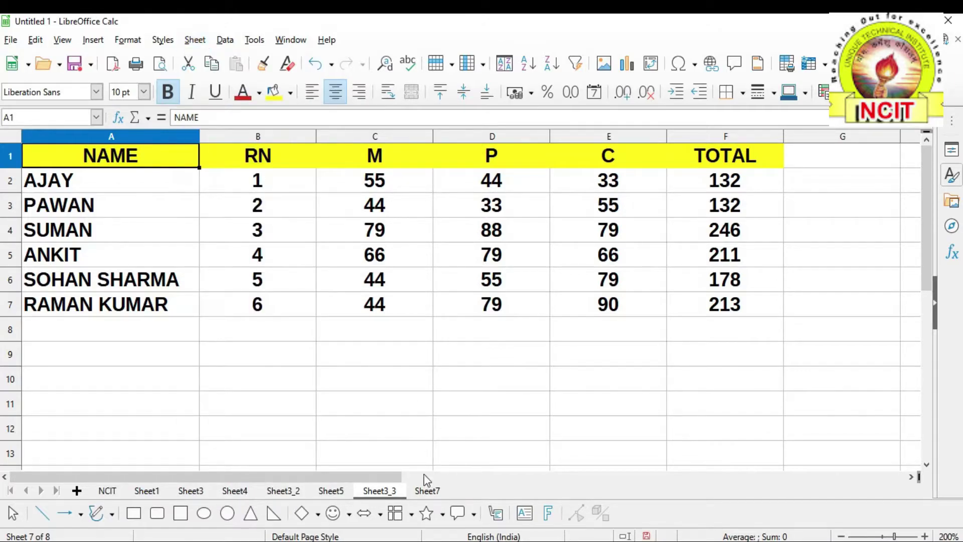
pyautogui.click(426, 490)
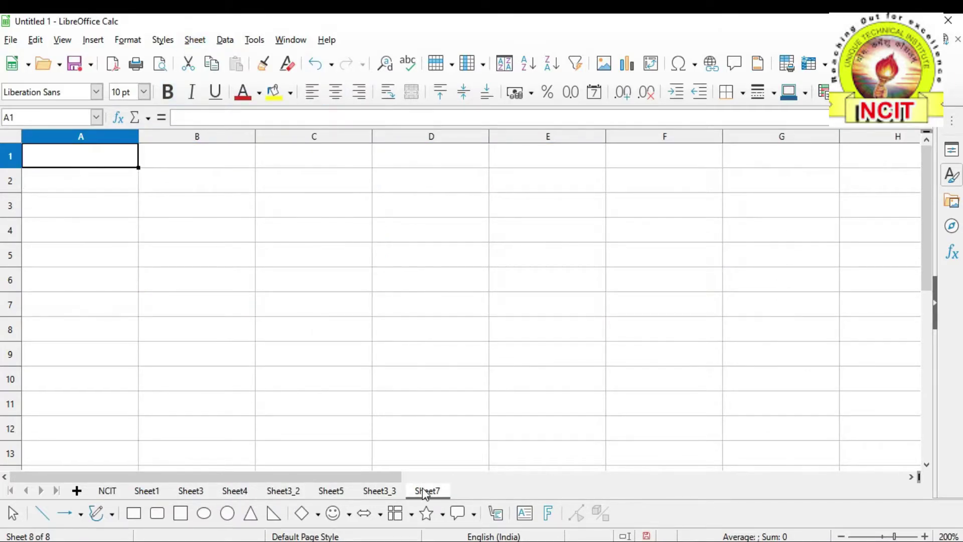
pyautogui.click(196, 41)
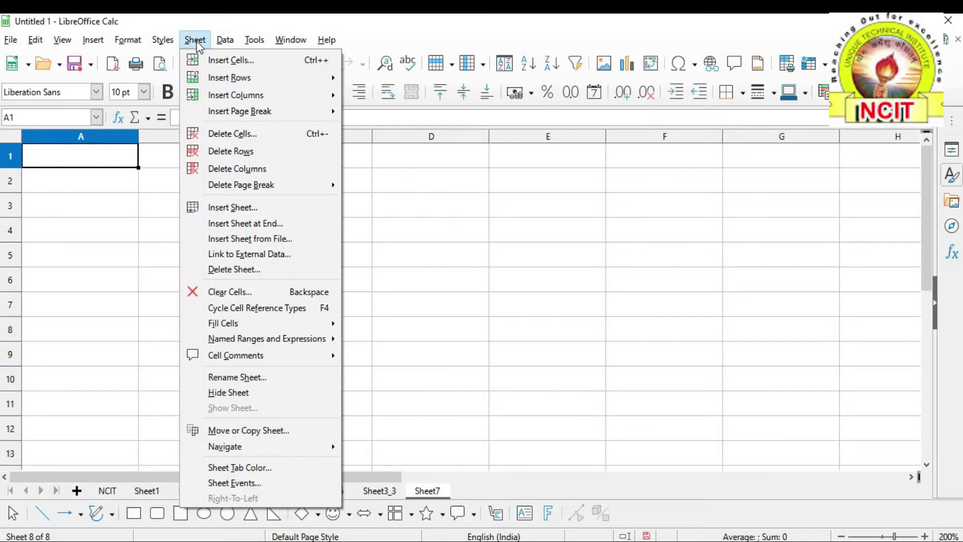
pyautogui.click(245, 271)
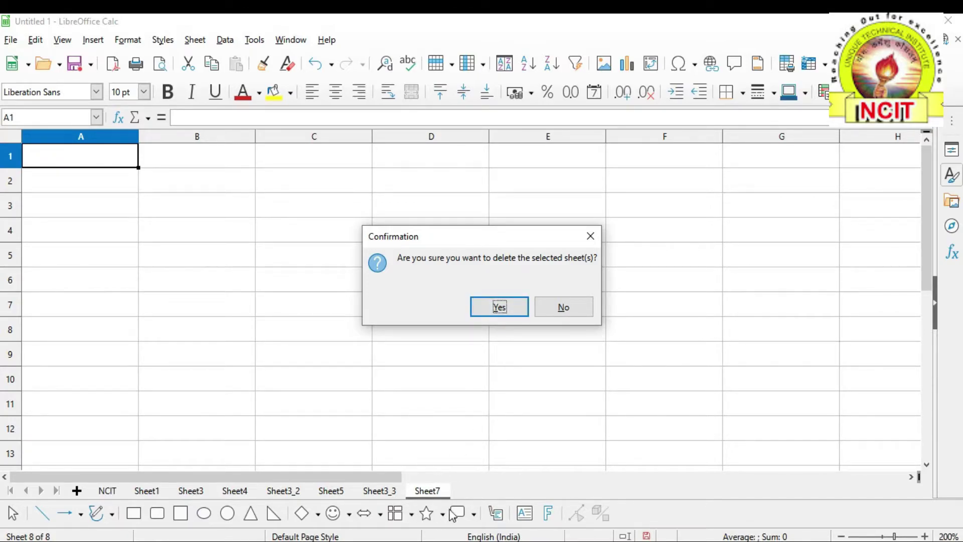
pyautogui.click(498, 307)
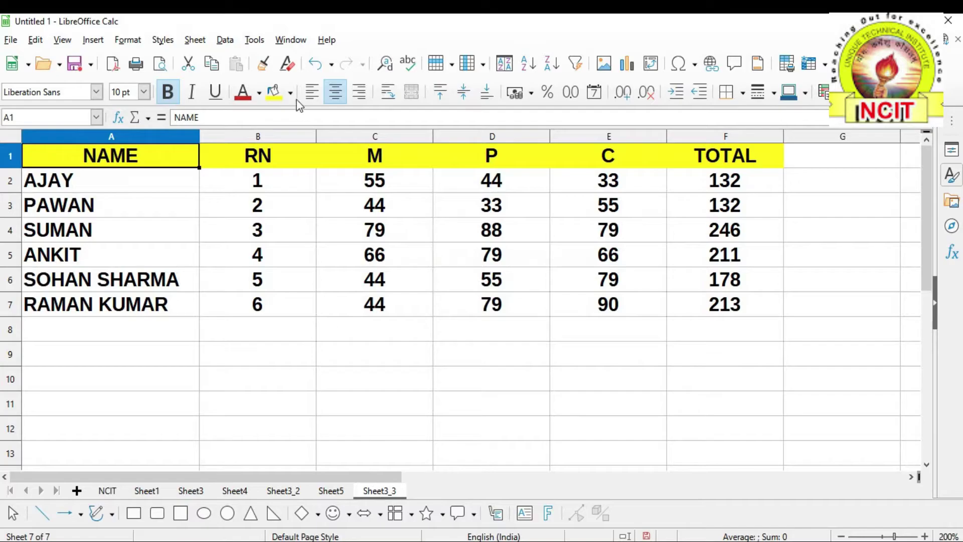
# Delete the sheets Sheet3_3 and Sheet5 from the workbook.
pyautogui.click(198, 40)
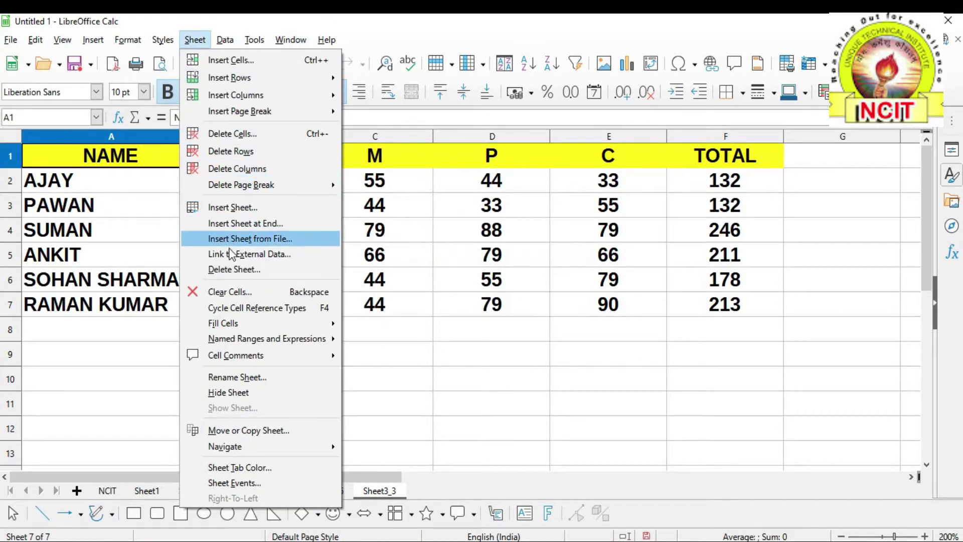
pyautogui.click(233, 270)
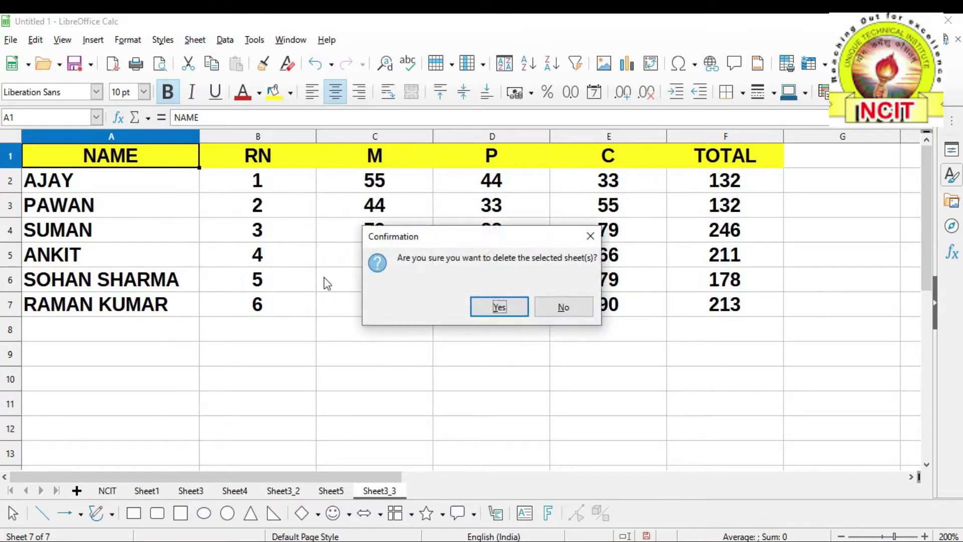
pyautogui.click(495, 310)
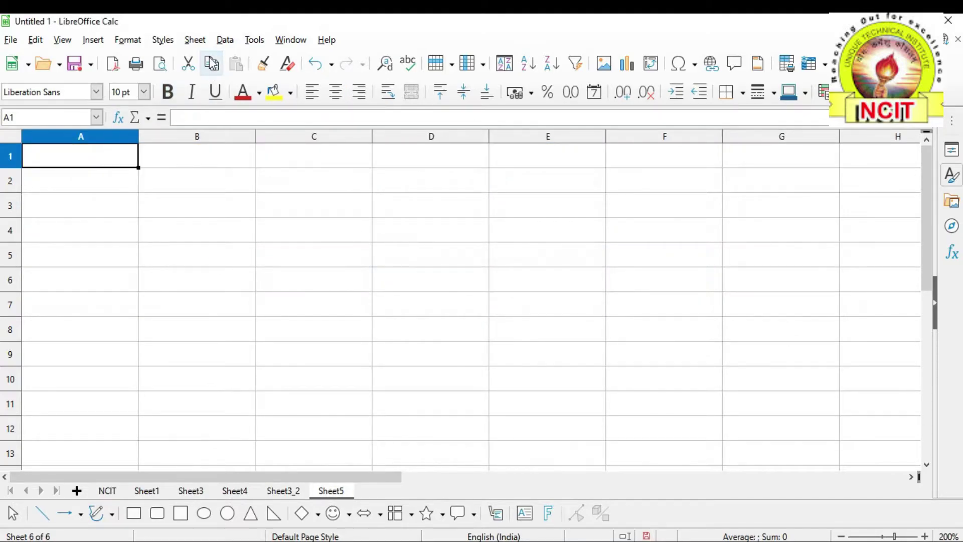
pyautogui.click(200, 44)
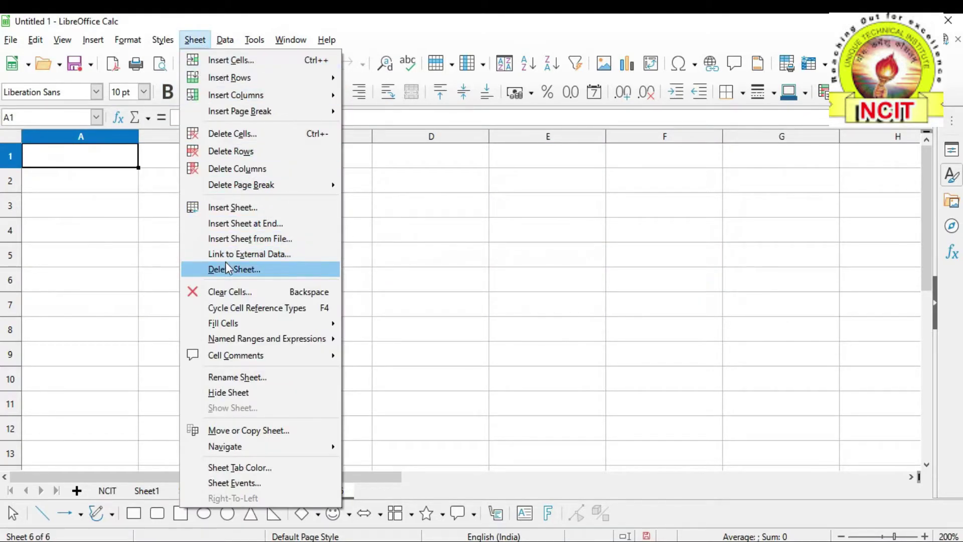
pyautogui.click(227, 264)
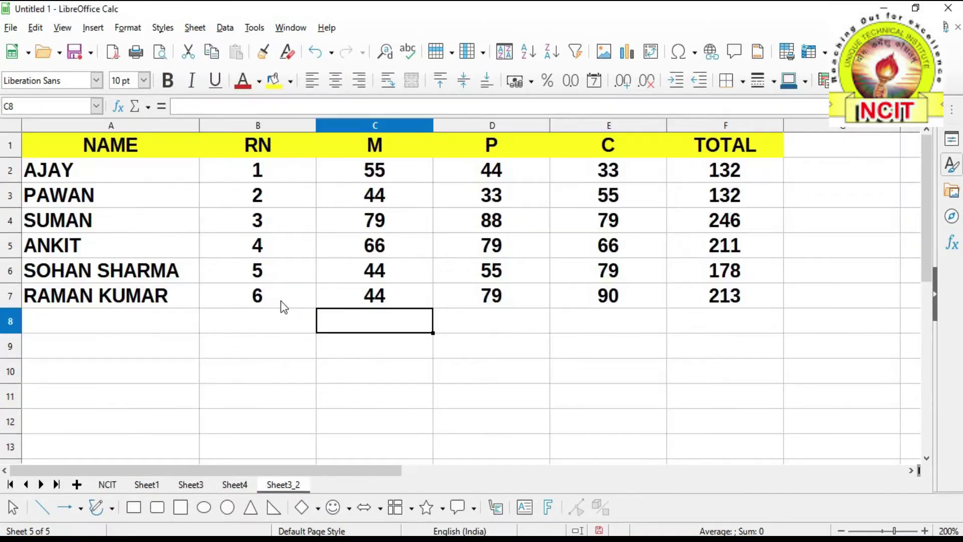
# Clear range A1:F7 on Sheet3_2 with the Delete all option, and undo the clearing.
pyautogui.click(196, 28)
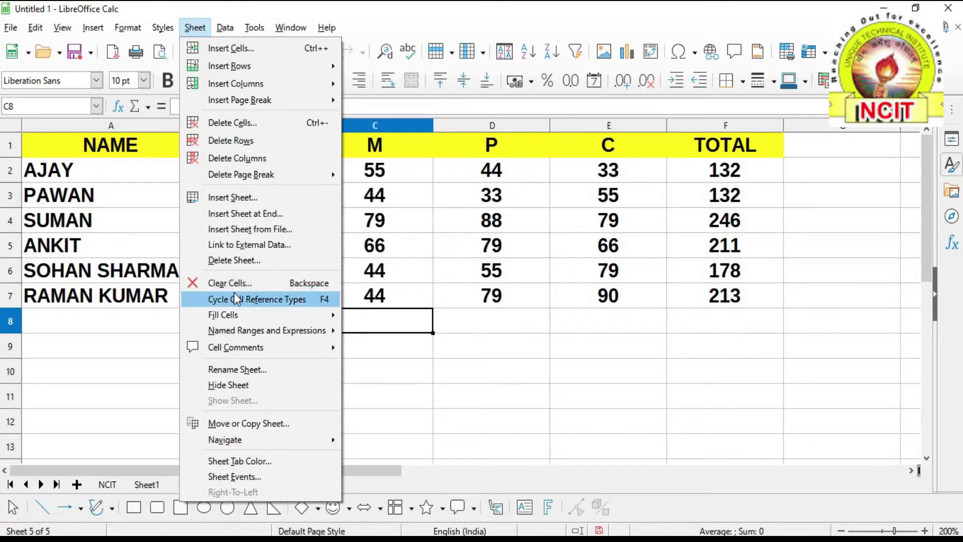
pyautogui.click(438, 348)
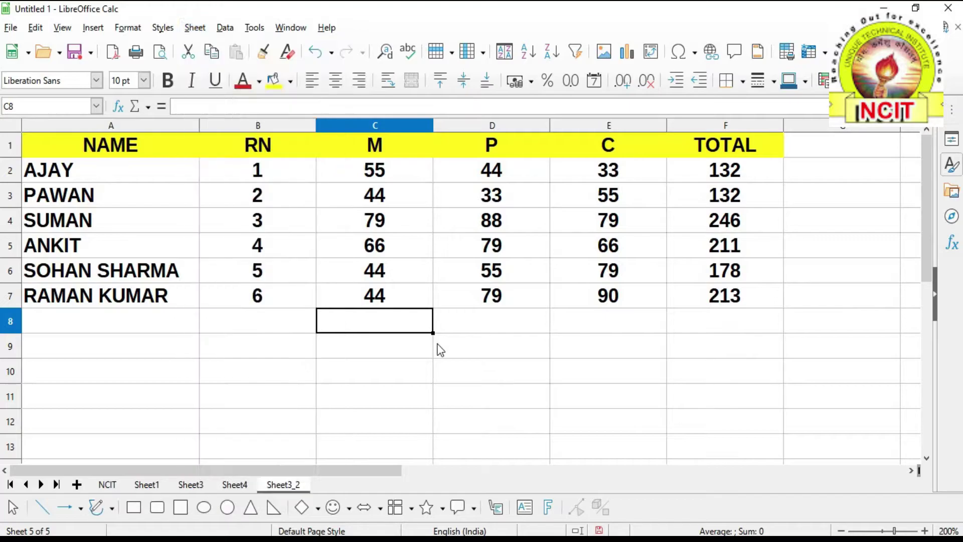
pyautogui.moveTo(40, 148); pyautogui.dragTo(683, 303)
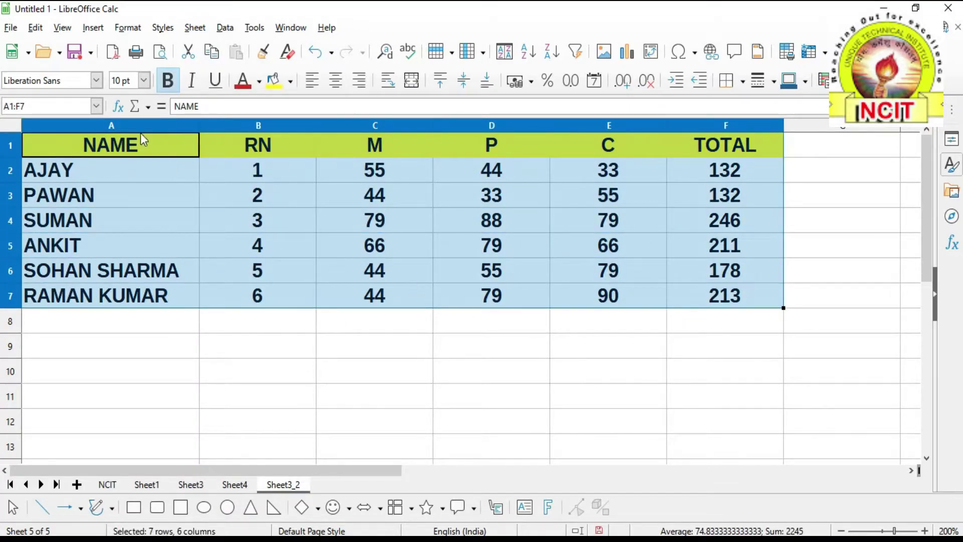
pyautogui.click(202, 30)
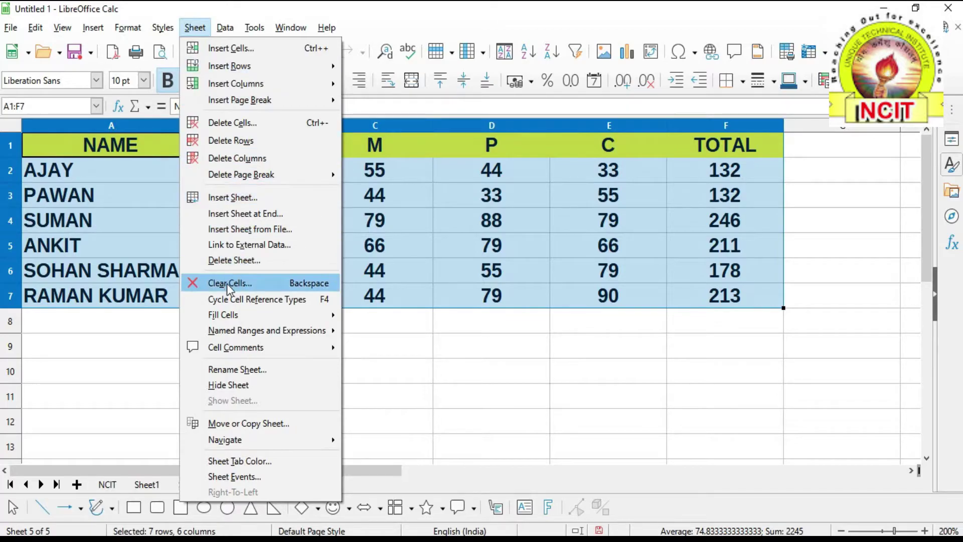
pyautogui.click(273, 283)
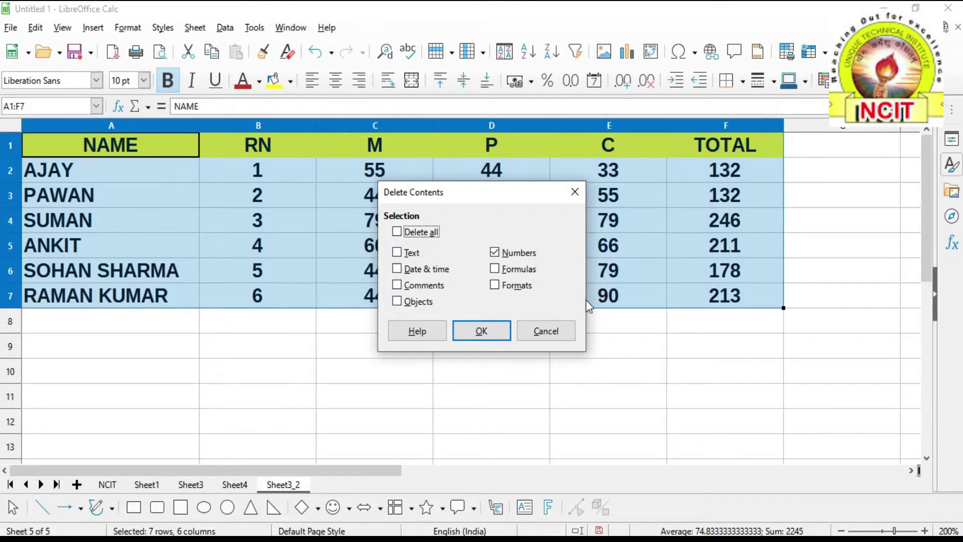
pyautogui.click(397, 233)
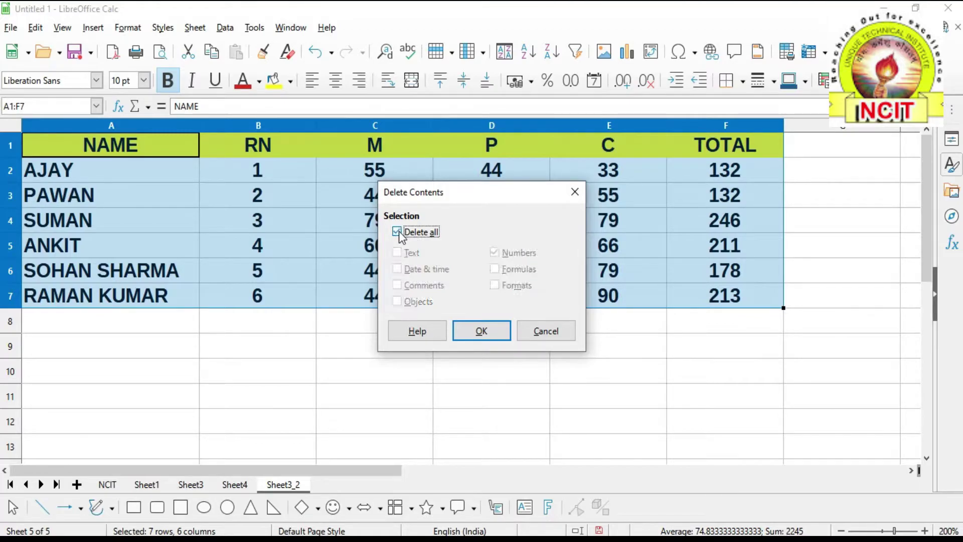
pyautogui.click(480, 330)
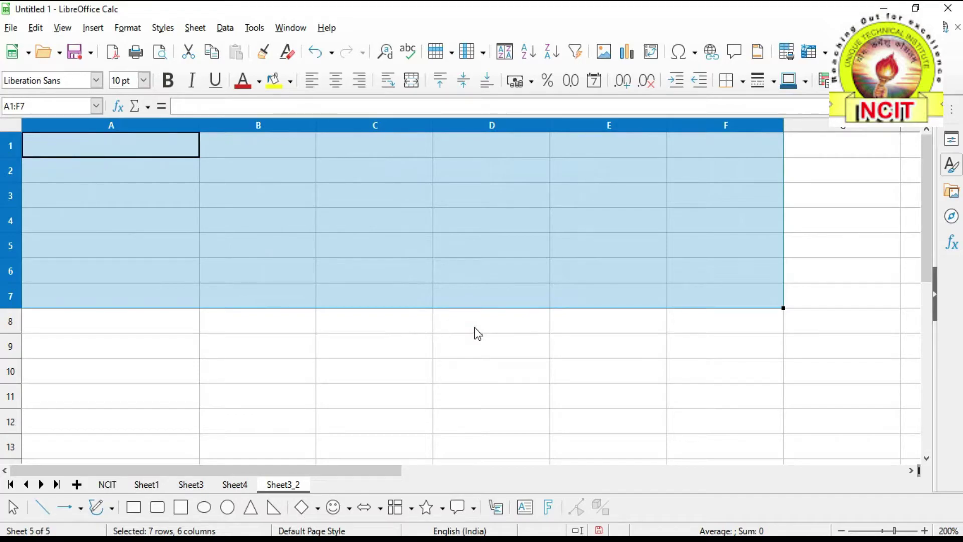
pyautogui.hotkey('ctrl', 'z')
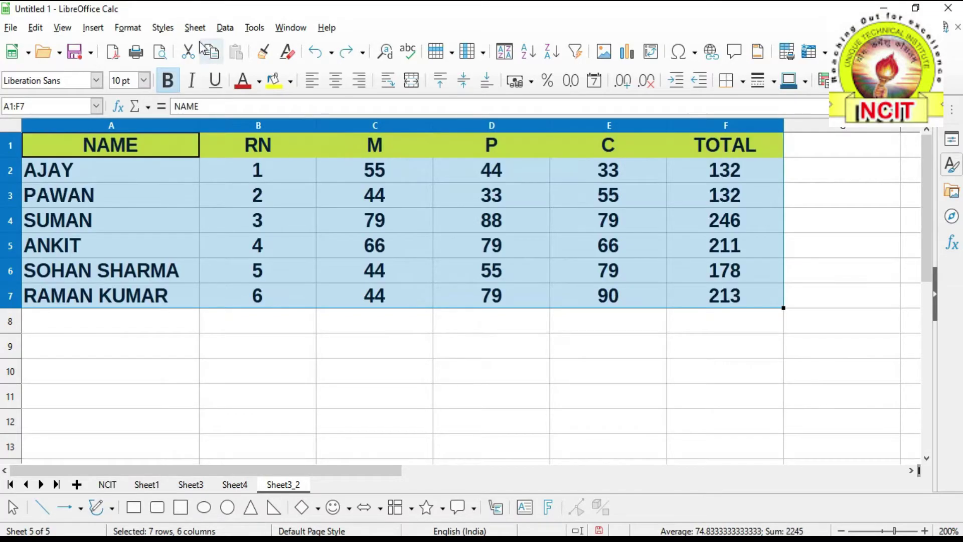
# Clear only the text from range A1:F7 on Sheet3_2, leaving Numbers unselected, and undo the clearing.
pyautogui.click(194, 27)
pyautogui.click(229, 283)
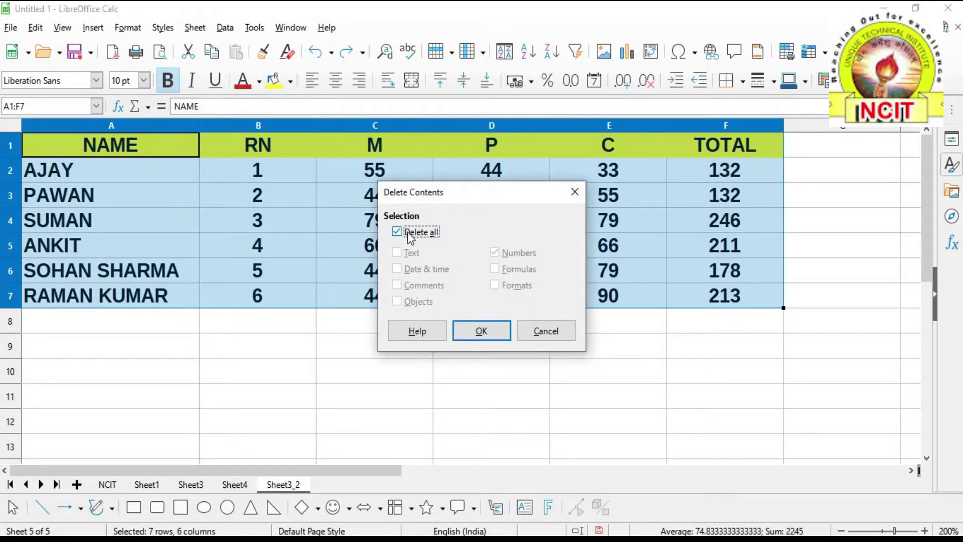
pyautogui.click(411, 236)
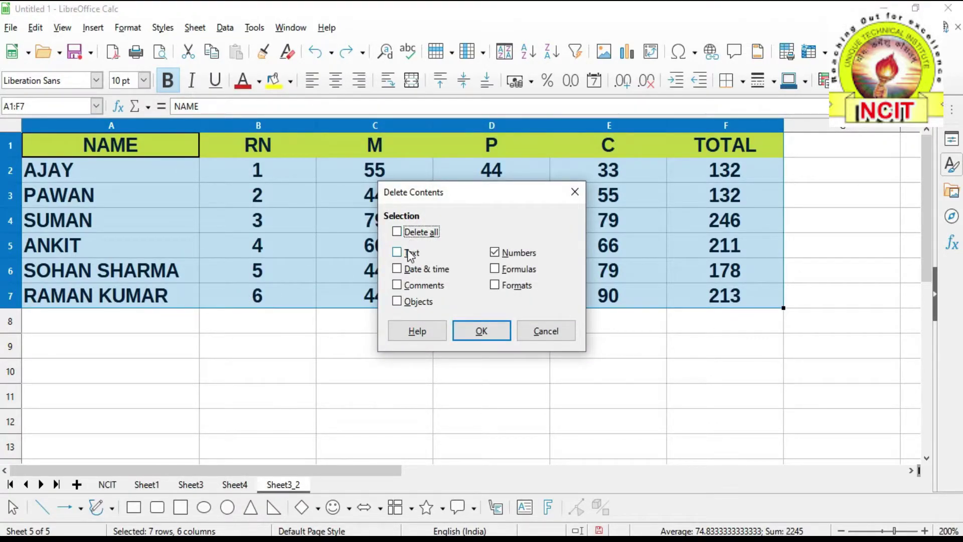
pyautogui.click(401, 255)
pyautogui.click(495, 256)
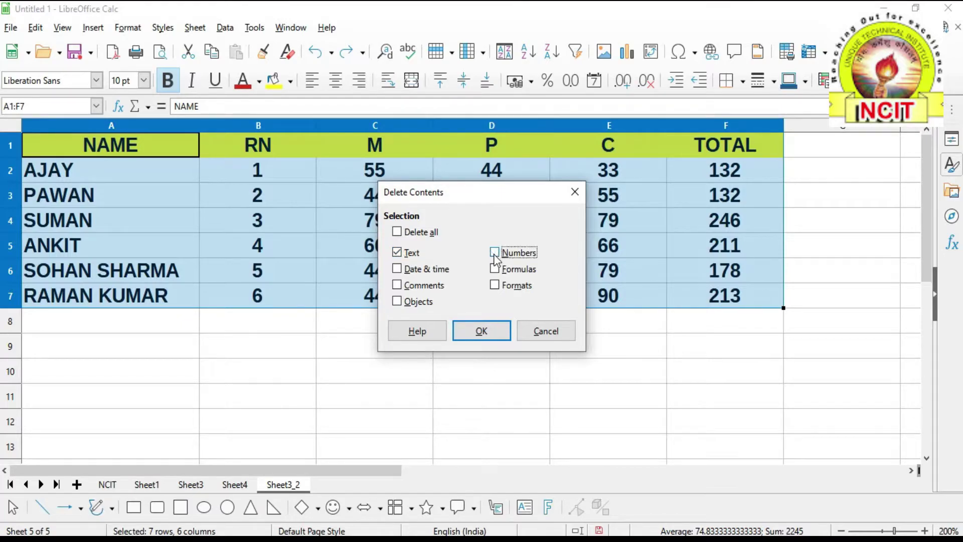
pyautogui.click(467, 332)
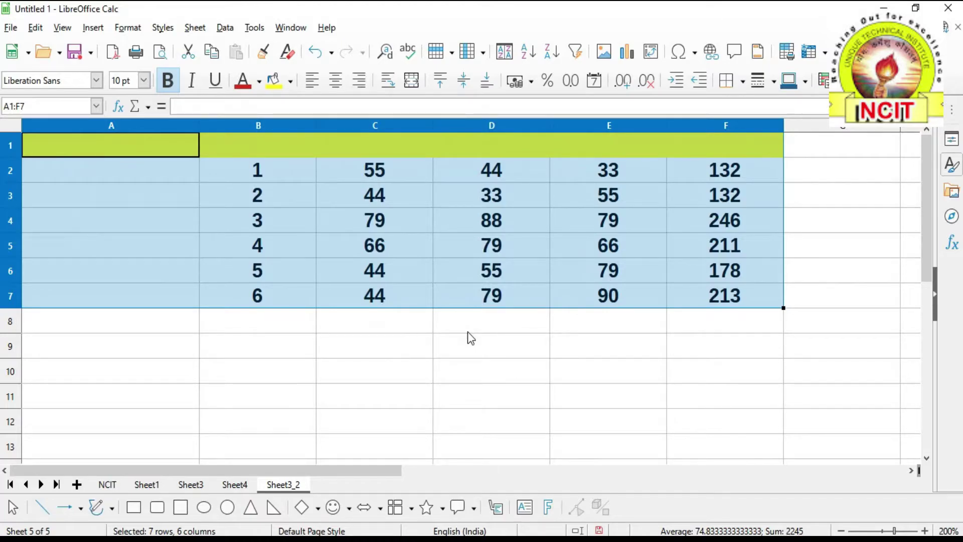
pyautogui.hotkey('ctrl', 'z')
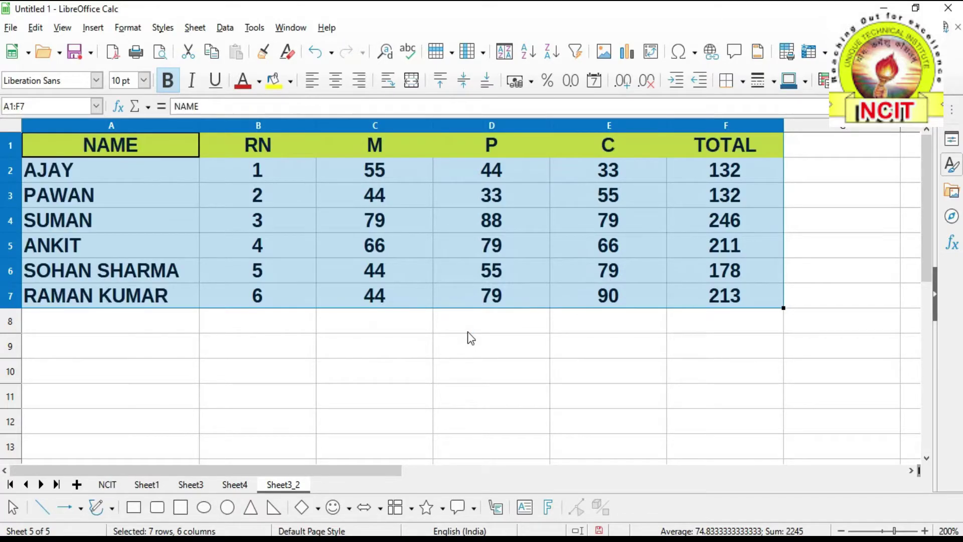
# Clear only the numbers from range A1:F7 on Sheet3_2, with Text unselected, and undo the clearing.
pyautogui.click(204, 31)
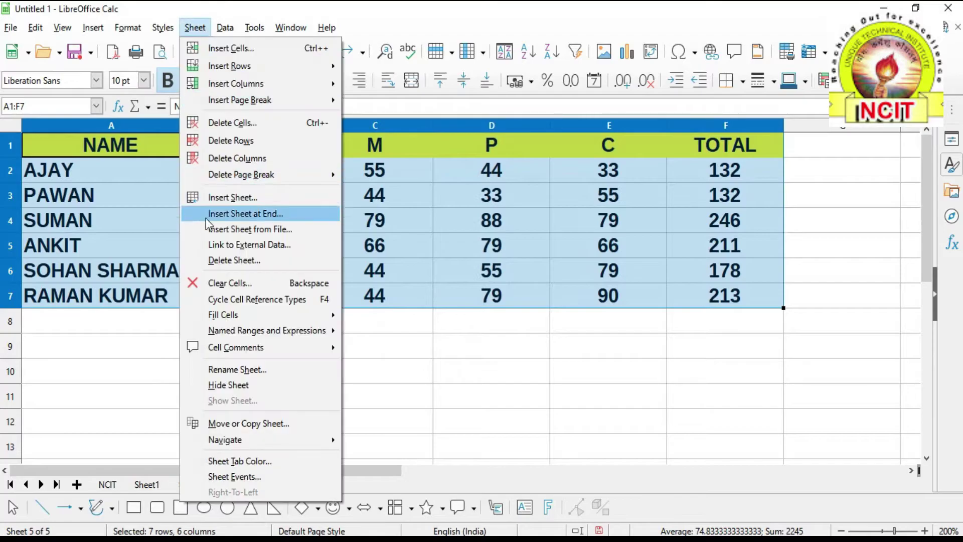
pyautogui.click(228, 281)
pyautogui.click(405, 255)
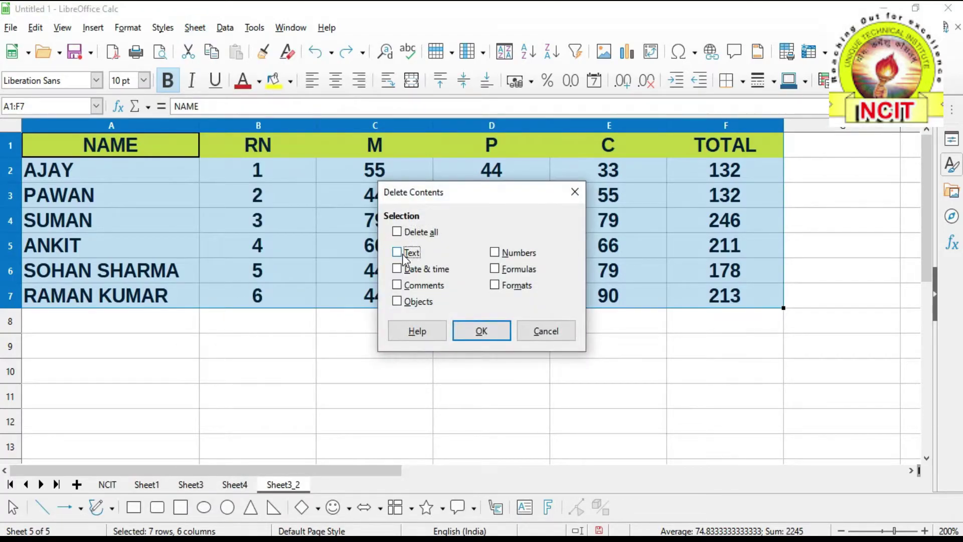
pyautogui.click(495, 252)
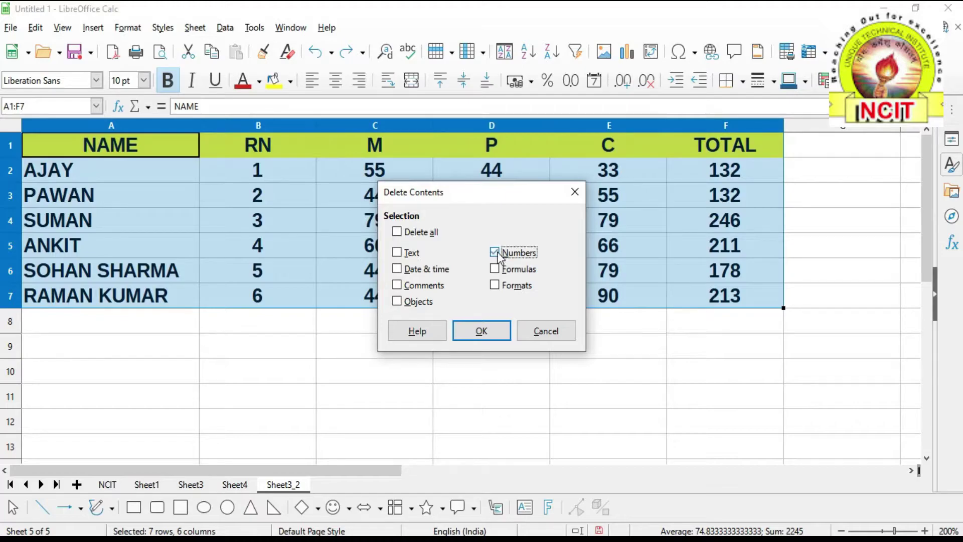
pyautogui.click(483, 333)
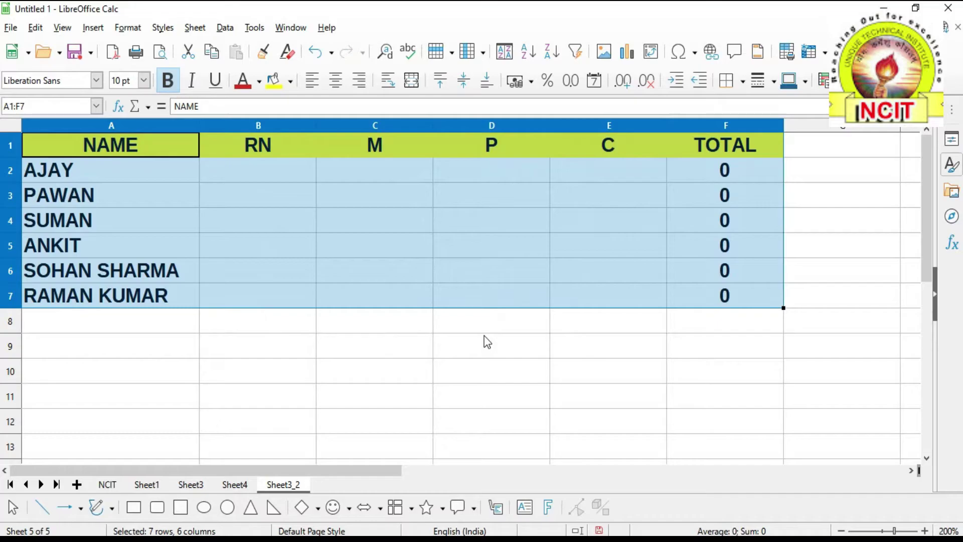
pyautogui.hotkey('ctrl', 'z')
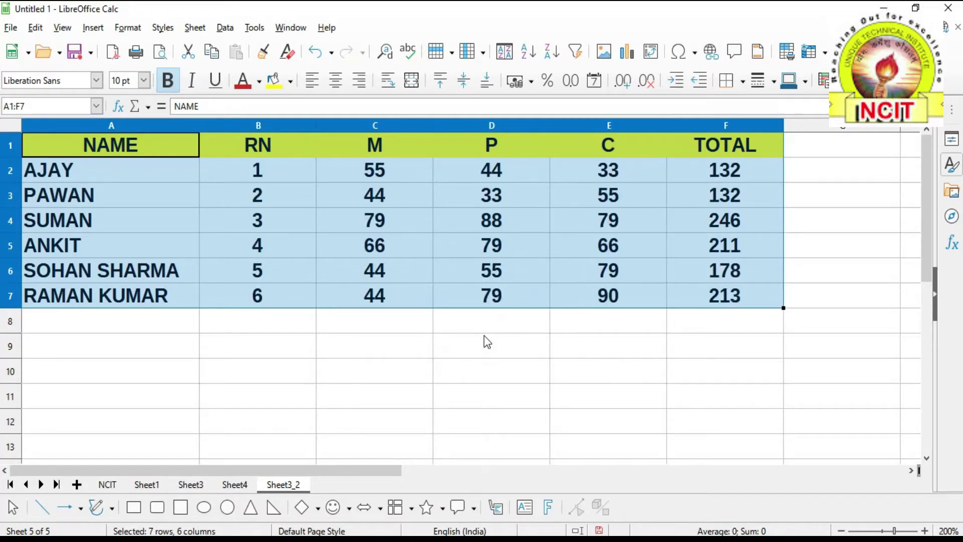
# Review the Date & time, Comments, Objects and Formats options for clearing the contents of range A1:F7.
pyautogui.click(195, 28)
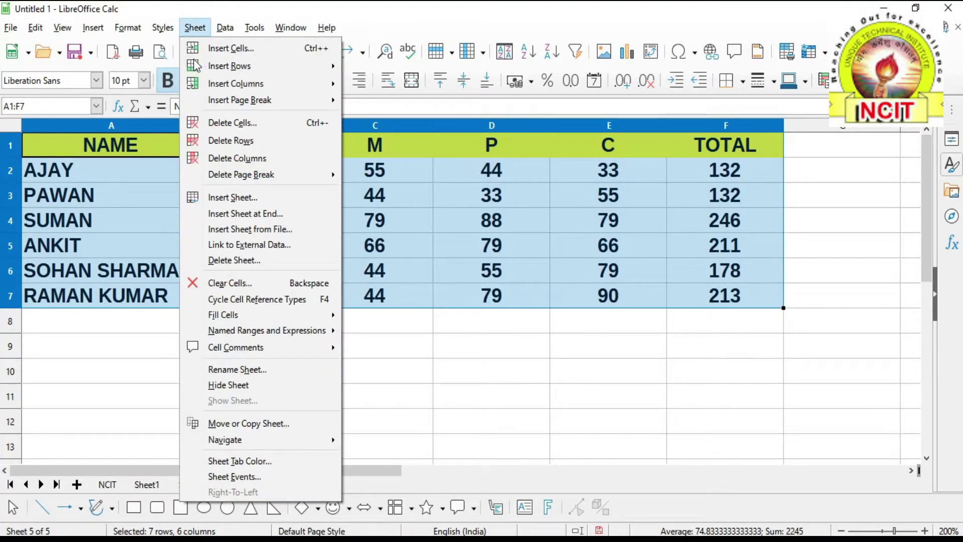
pyautogui.click(240, 282)
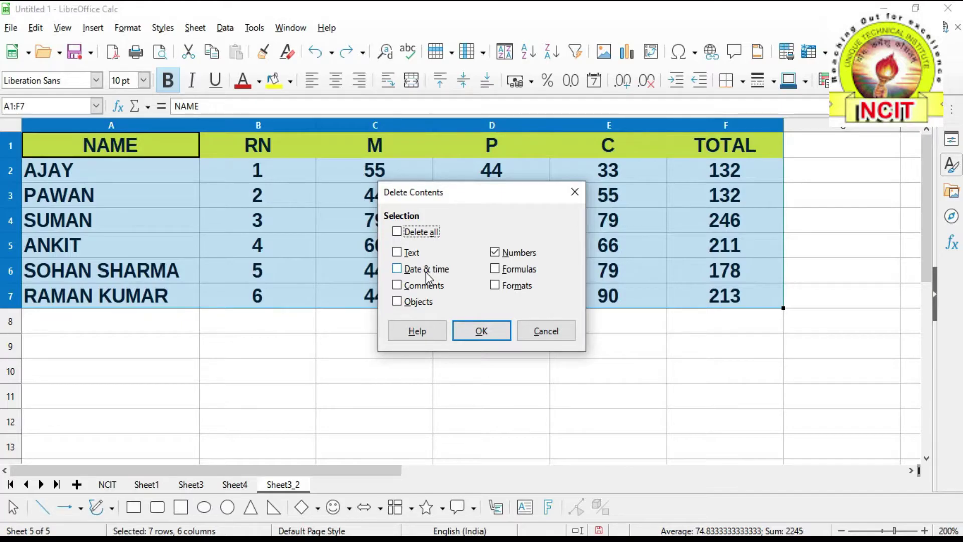
pyautogui.click(397, 270)
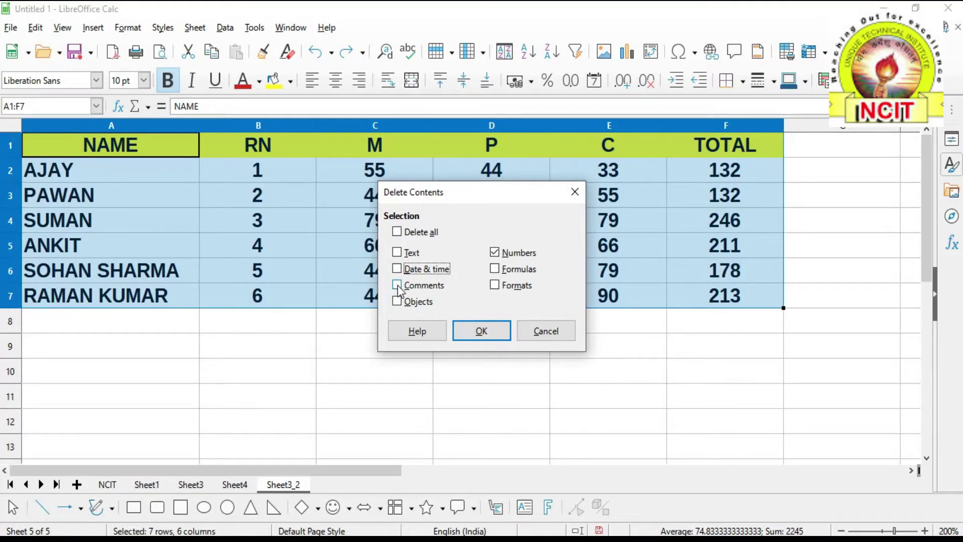
pyautogui.click(397, 286)
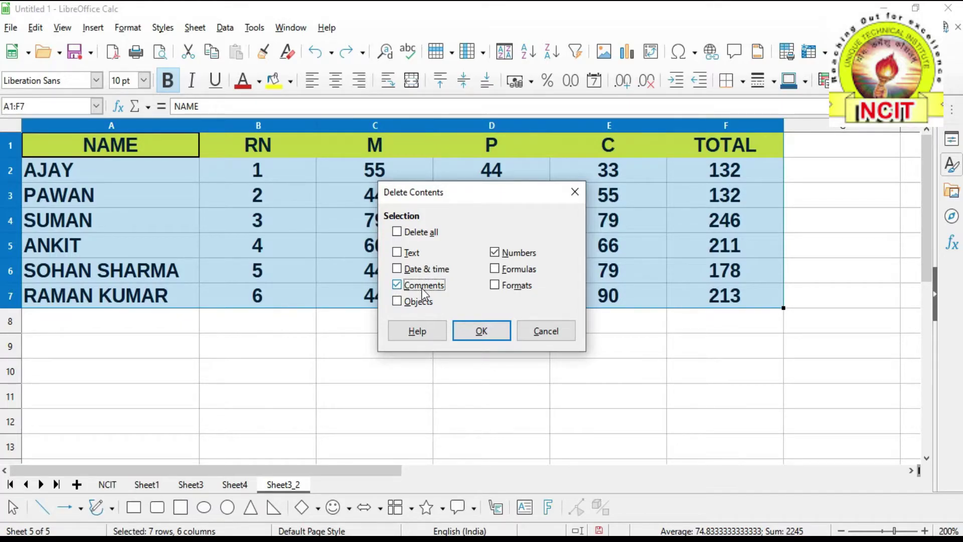
pyautogui.click(398, 303)
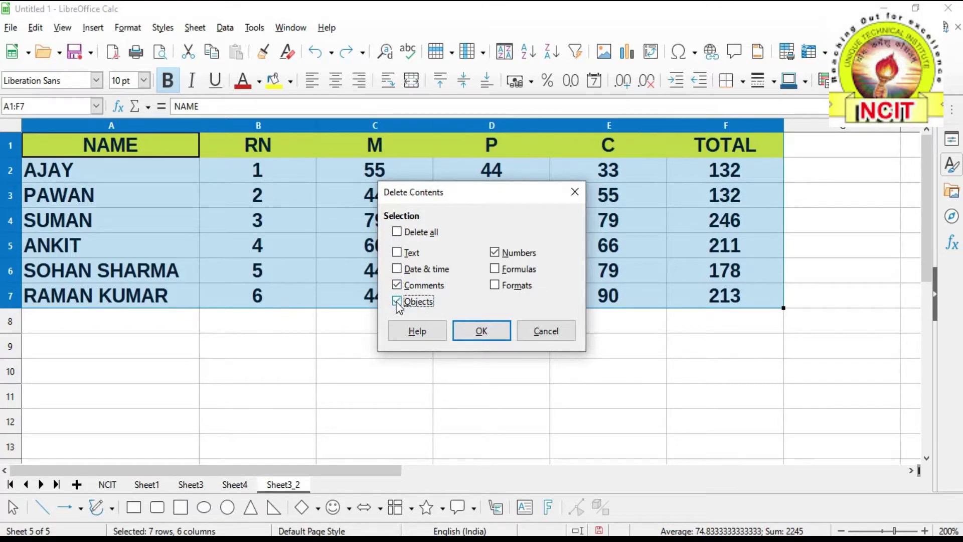
pyautogui.click(496, 286)
# Copy the value of C7 into the empty cell C8 below the M column with Fill Down.
pyautogui.click(199, 29)
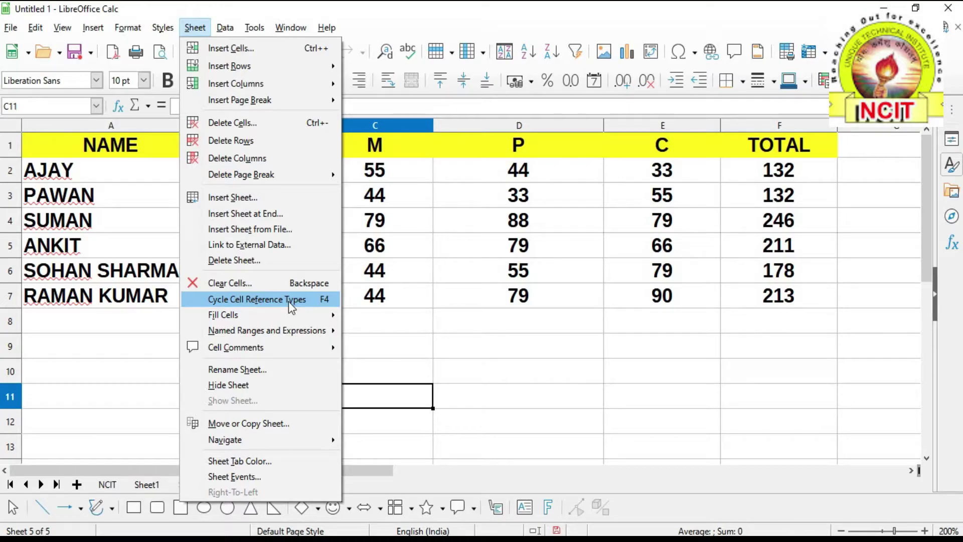
pyautogui.moveTo(281, 317)
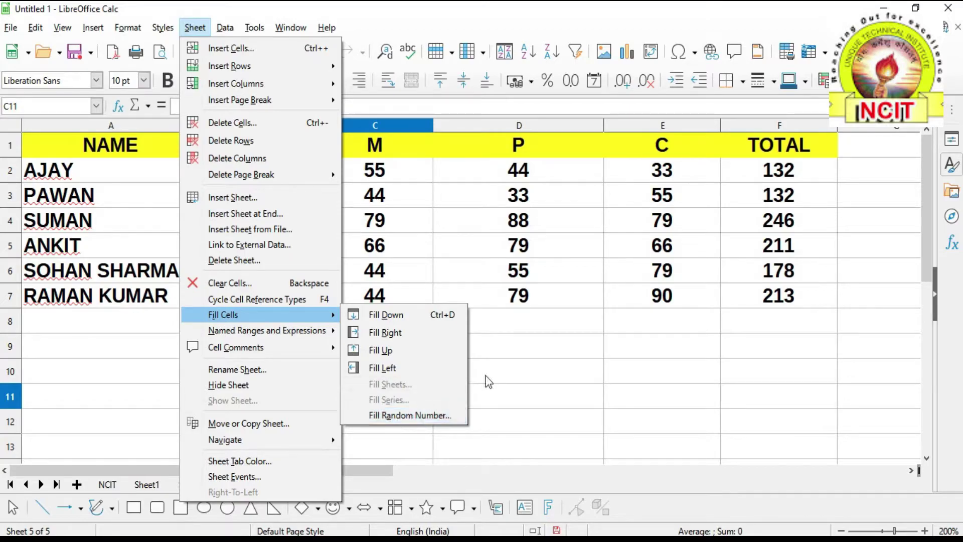
pyautogui.click(525, 365)
pyautogui.click(379, 326)
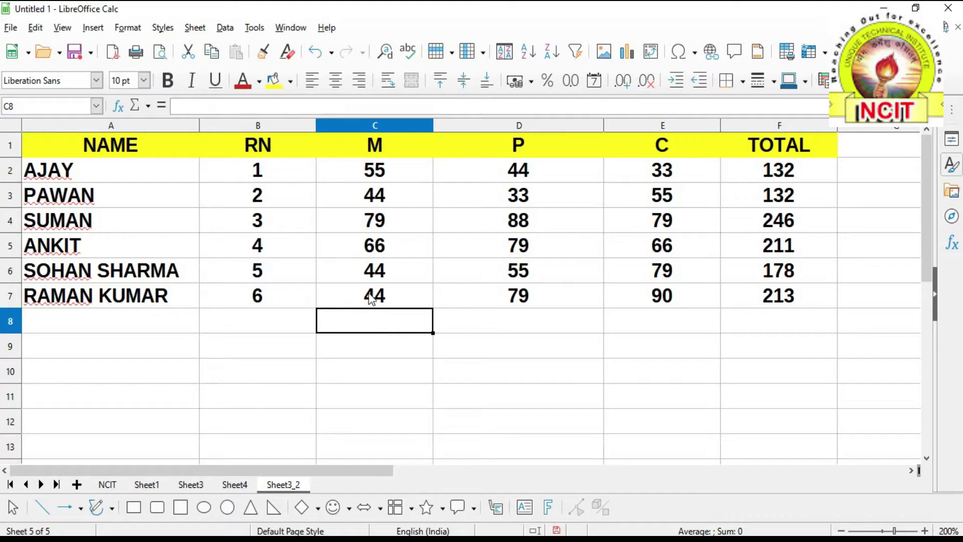
pyautogui.click(371, 297)
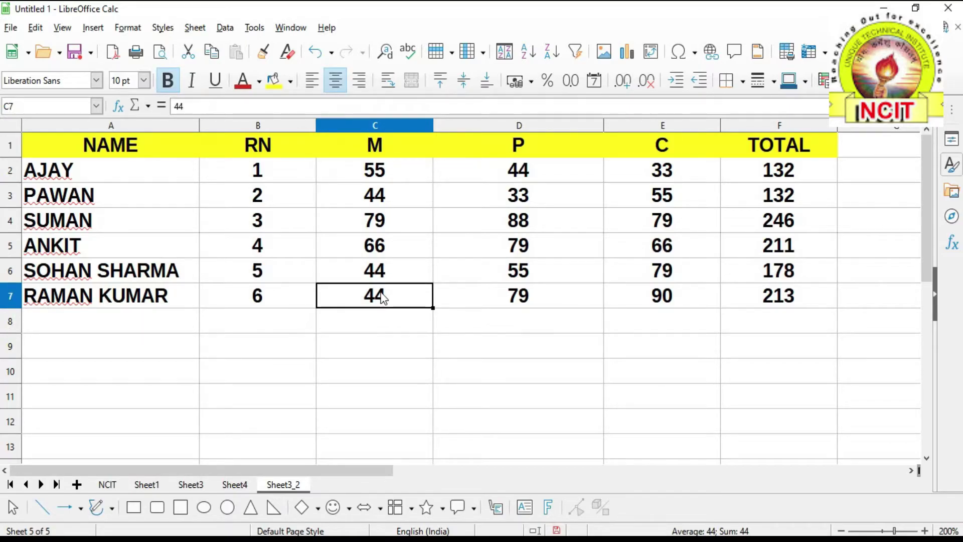
pyautogui.click(381, 331)
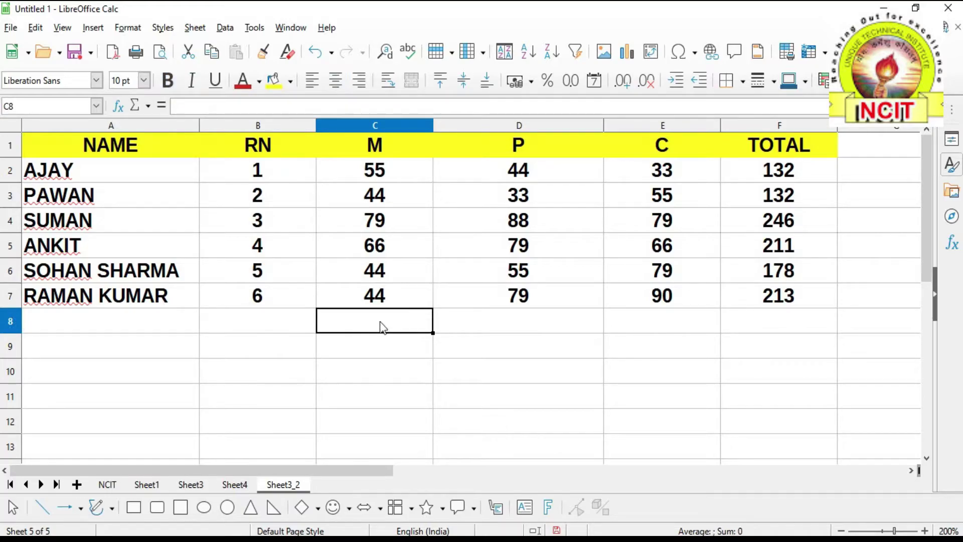
pyautogui.click(199, 31)
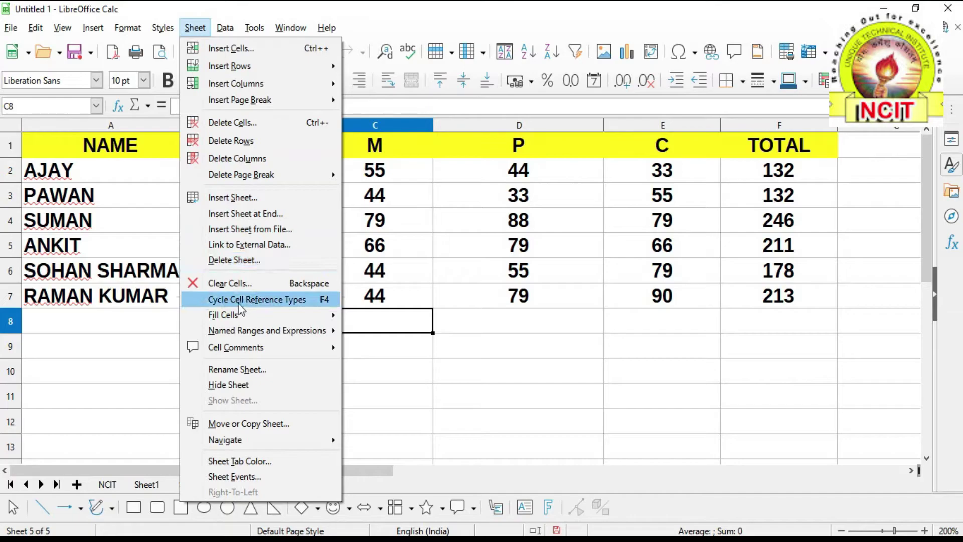
pyautogui.moveTo(236, 321)
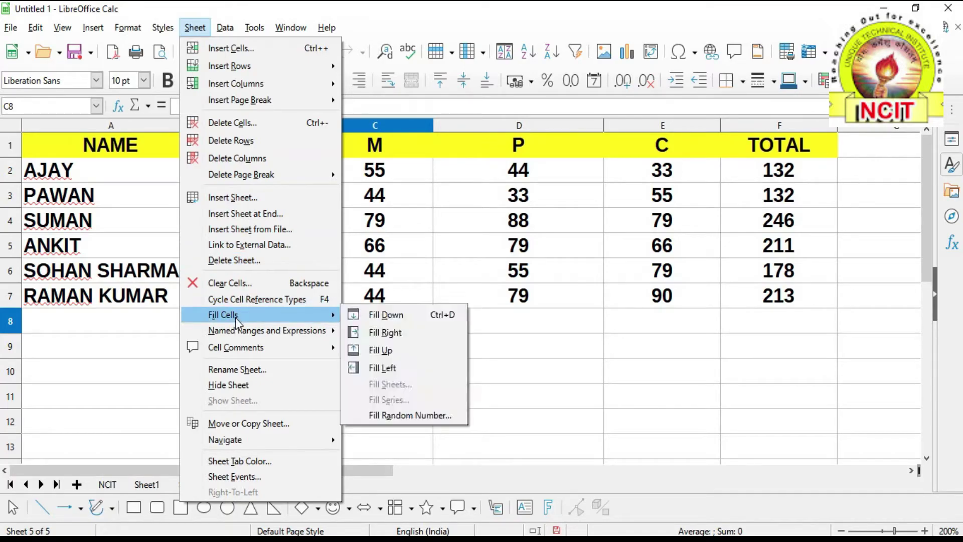
pyautogui.click(384, 321)
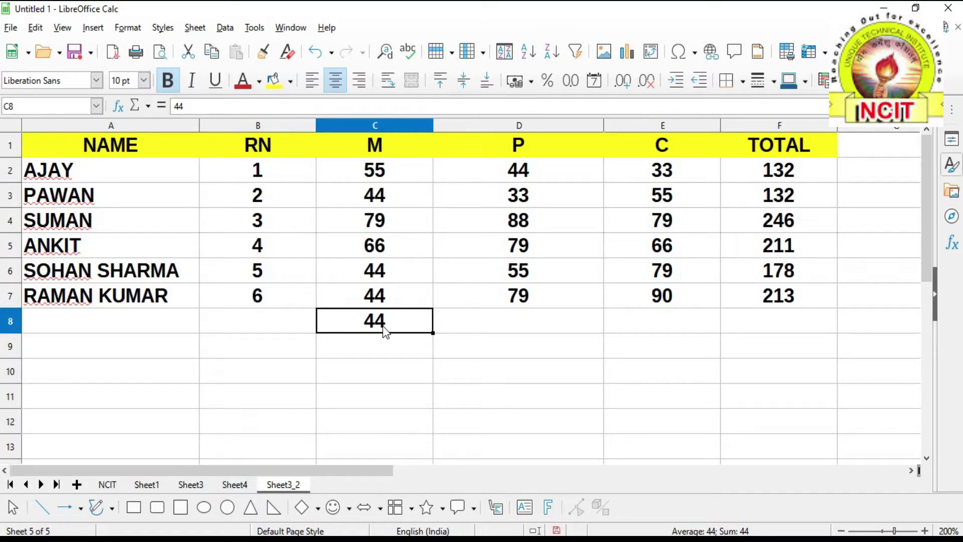
# Copy the value of C8 into the empty cell D8 with Fill Right.
pyautogui.click(462, 327)
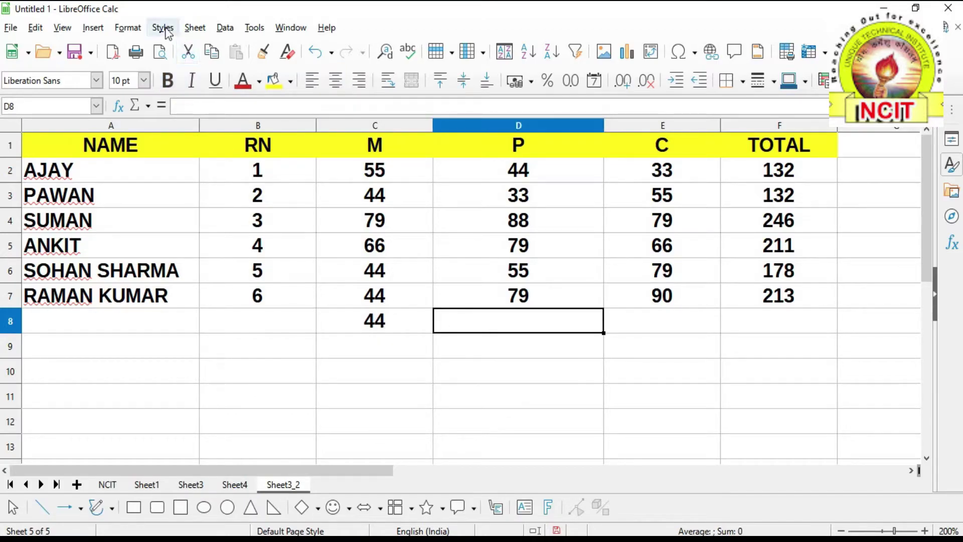
pyautogui.click(191, 31)
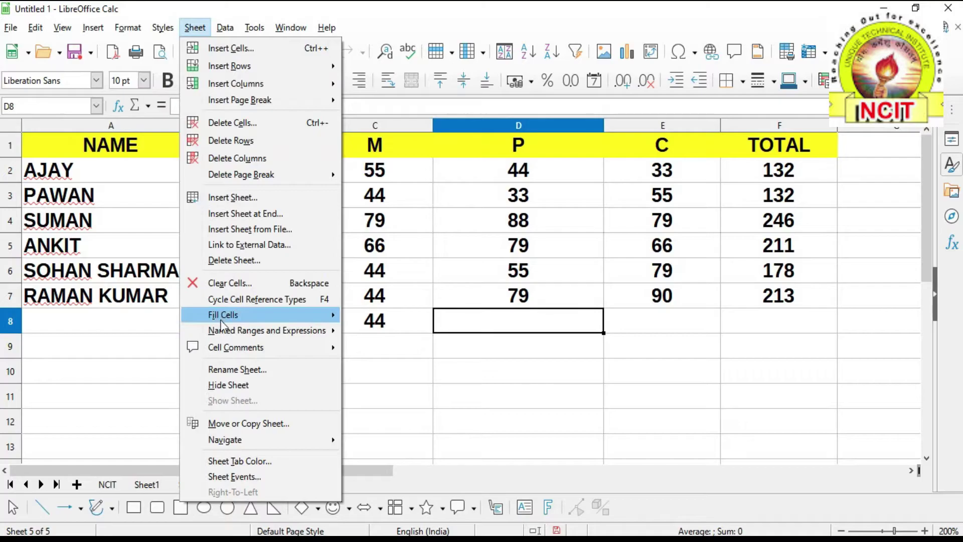
pyautogui.moveTo(236, 315)
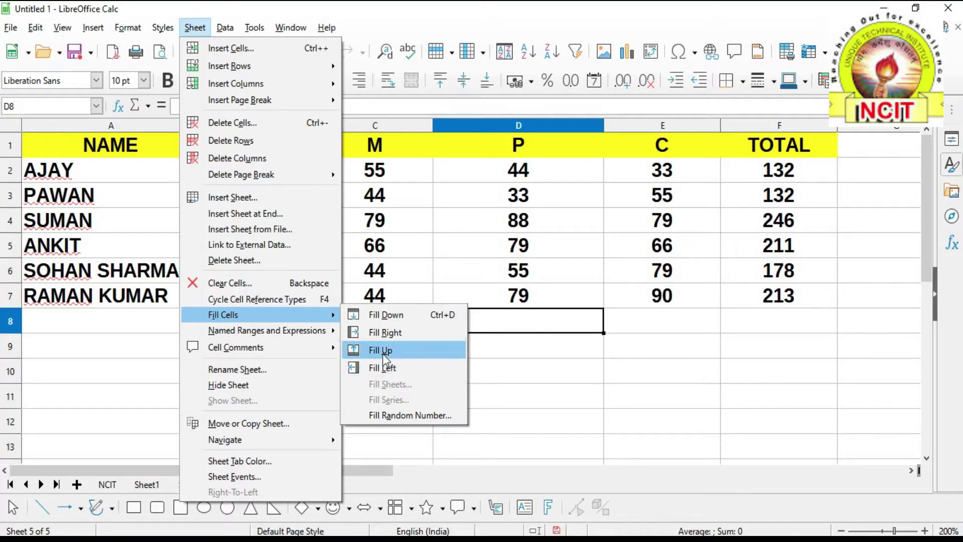
pyautogui.click(383, 335)
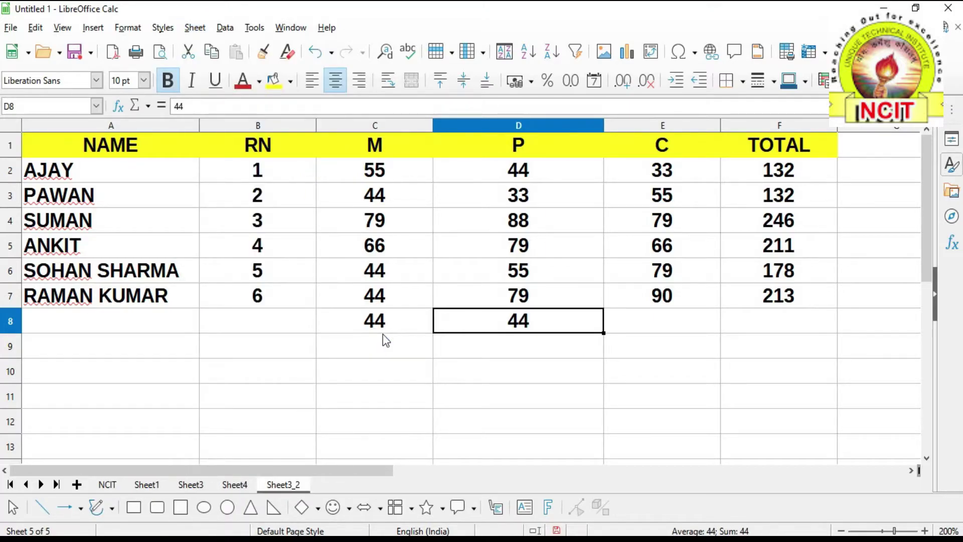
# Copy the value of C8 into the empty cell B8 with Fill Left.
pyautogui.click(298, 324)
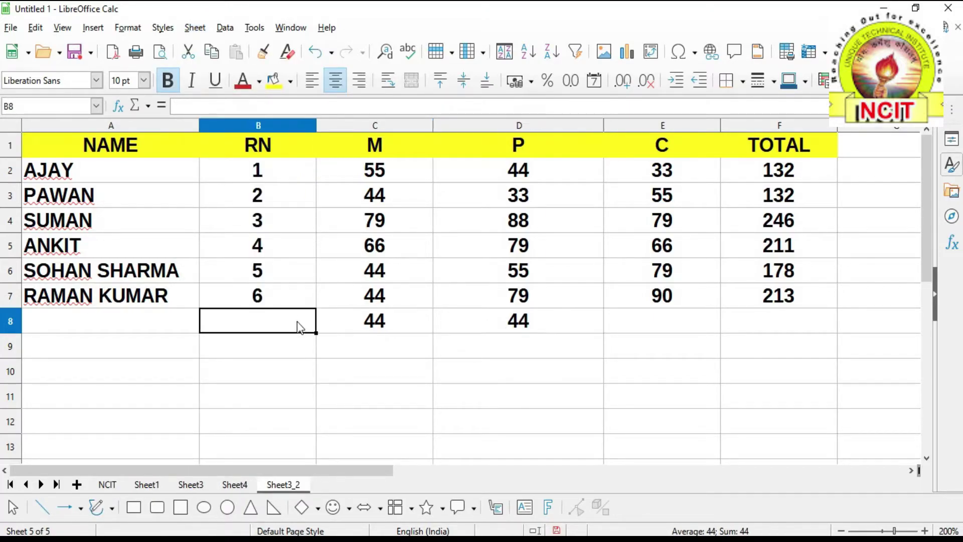
pyautogui.click(195, 27)
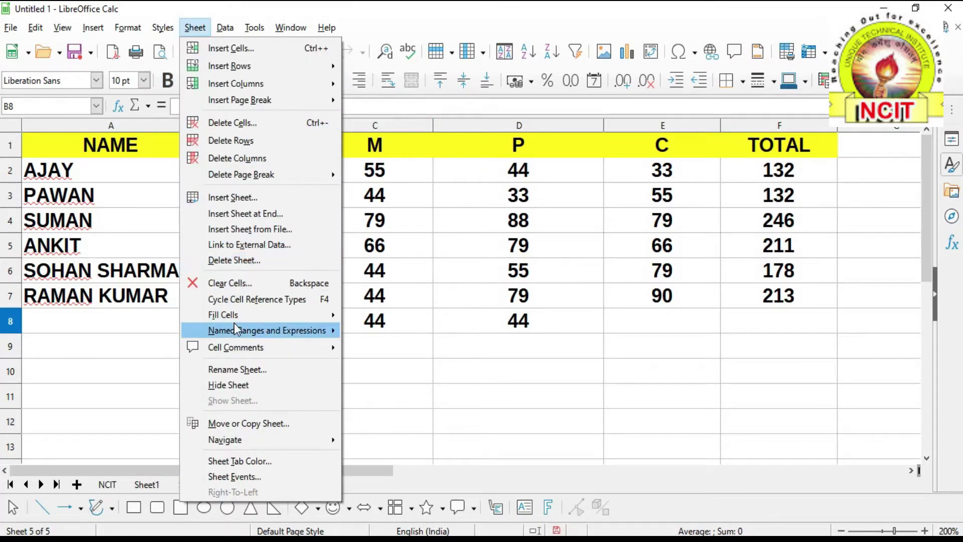
pyautogui.moveTo(235, 315)
pyautogui.click(384, 368)
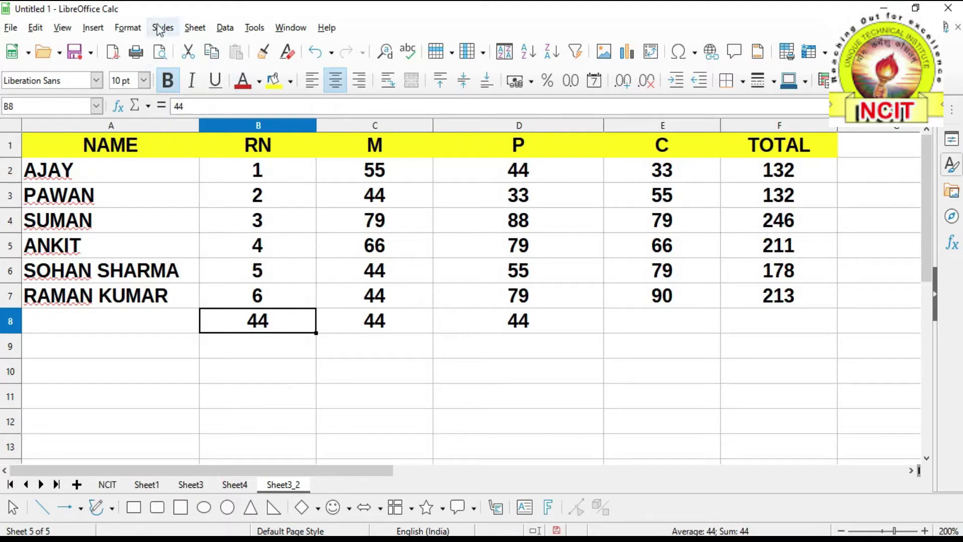
pyautogui.click(194, 29)
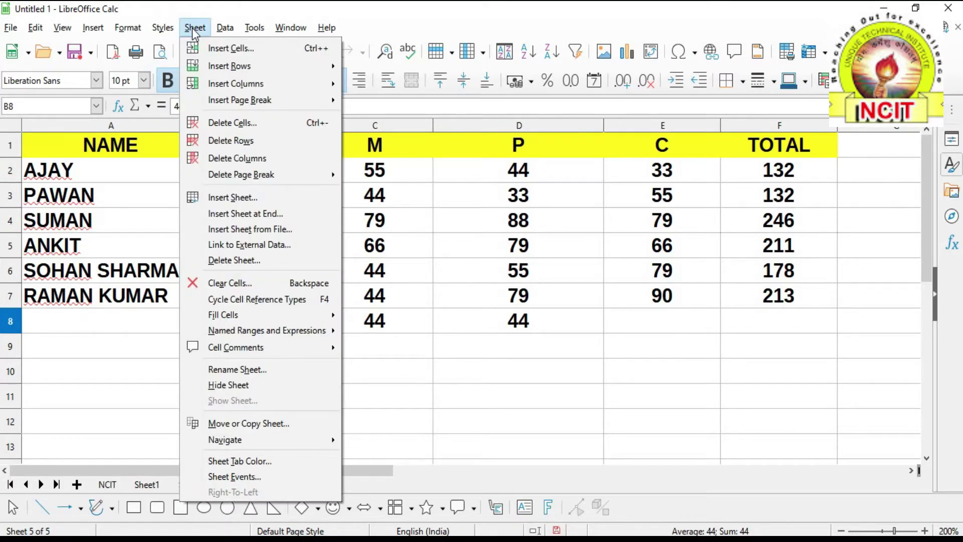
pyautogui.click(195, 29)
pyautogui.click(195, 29)
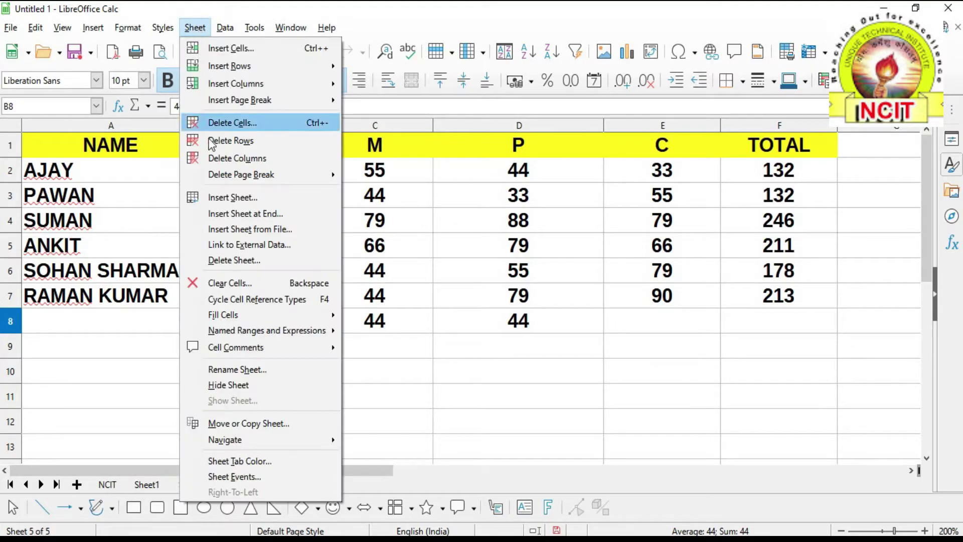
pyautogui.moveTo(253, 336)
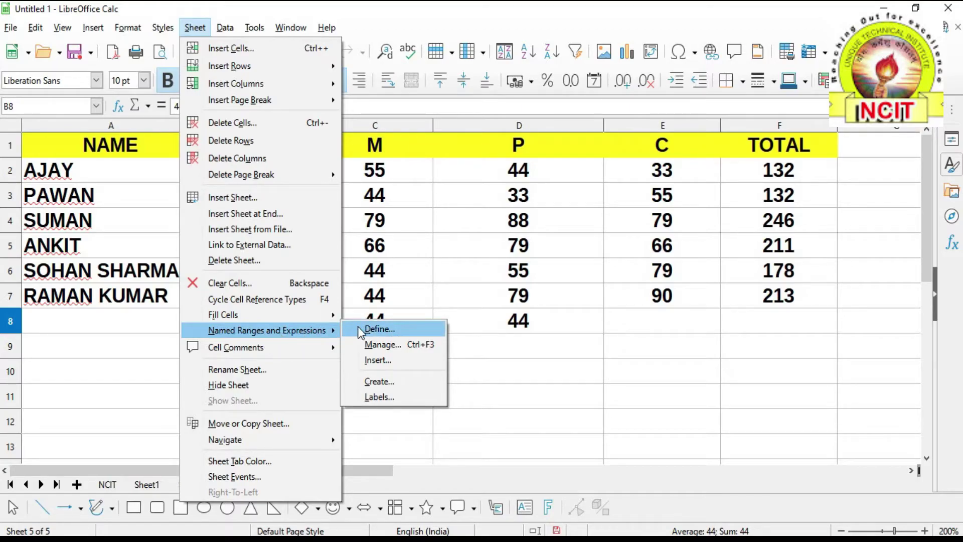
pyautogui.click(607, 374)
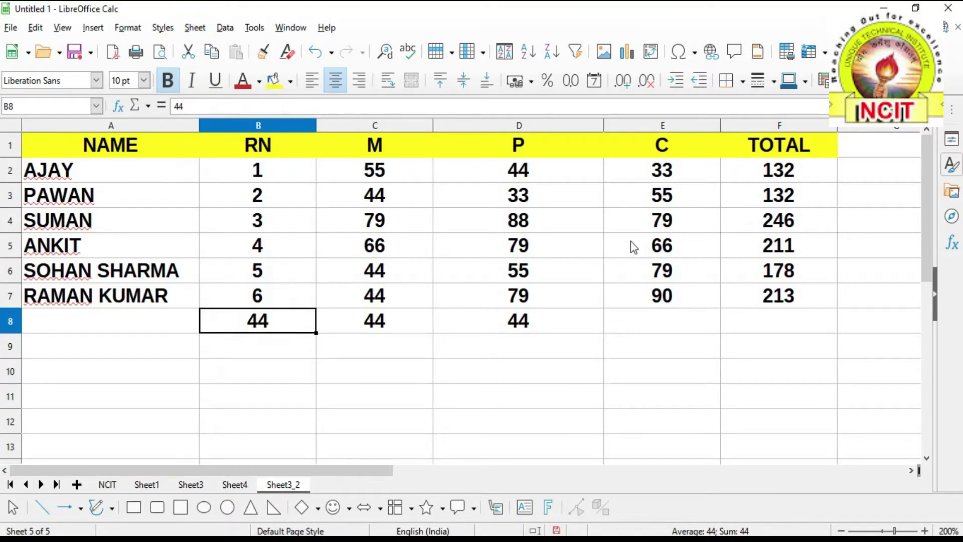
# Total the C column marks in cell E10 with =SUM(E2:E7), and delete that formula again.
pyautogui.moveTo(691, 170); pyautogui.dragTo(694, 297)
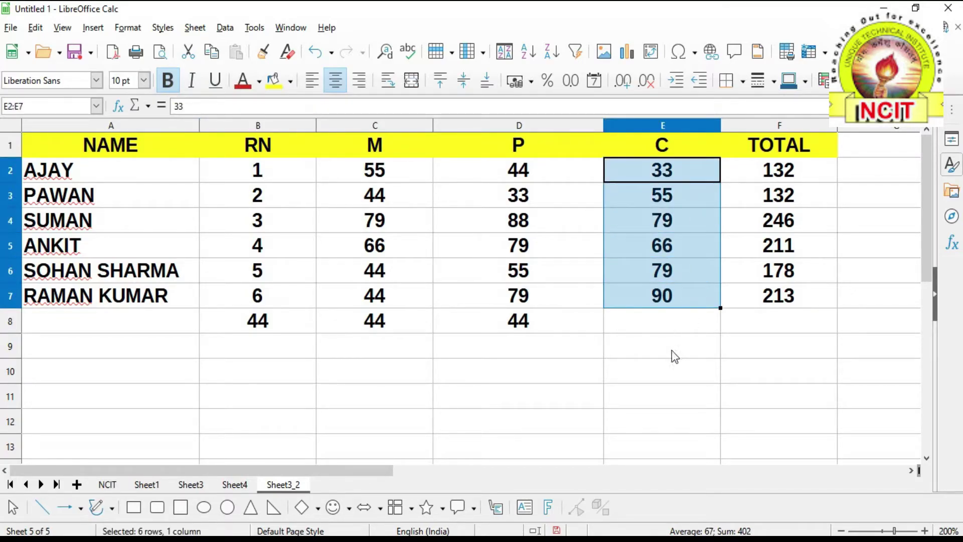
pyautogui.click(665, 368)
pyautogui.write('=')
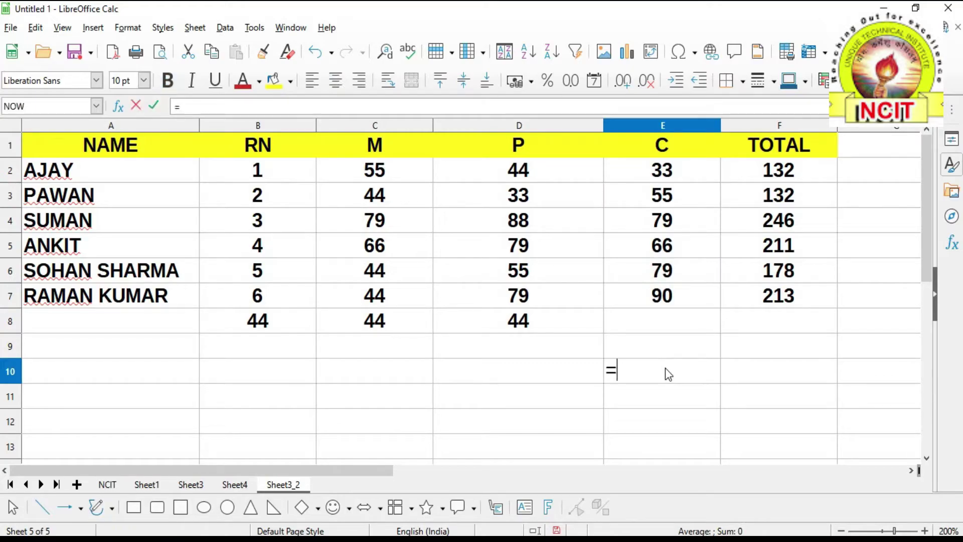
pyautogui.write('SUM(')
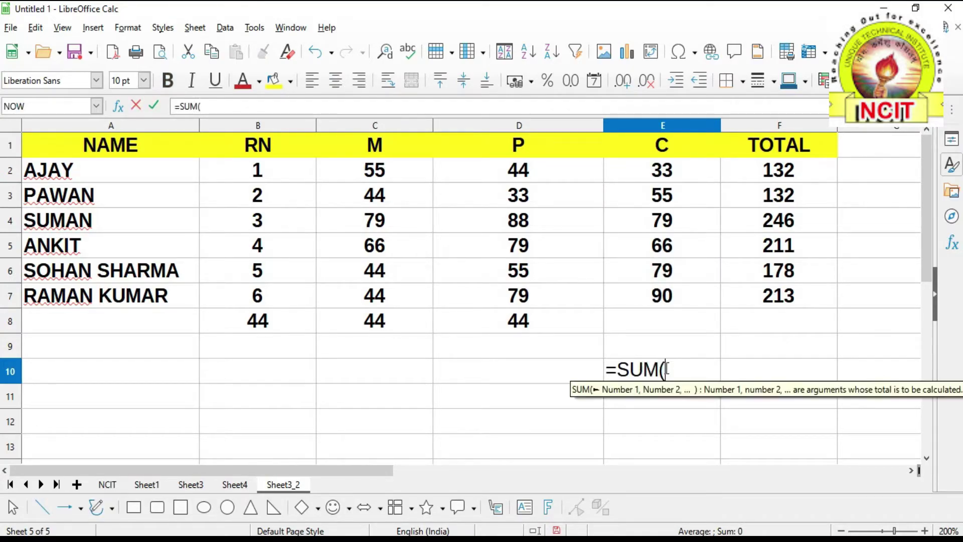
pyautogui.moveTo(681, 173); pyautogui.dragTo(679, 296)
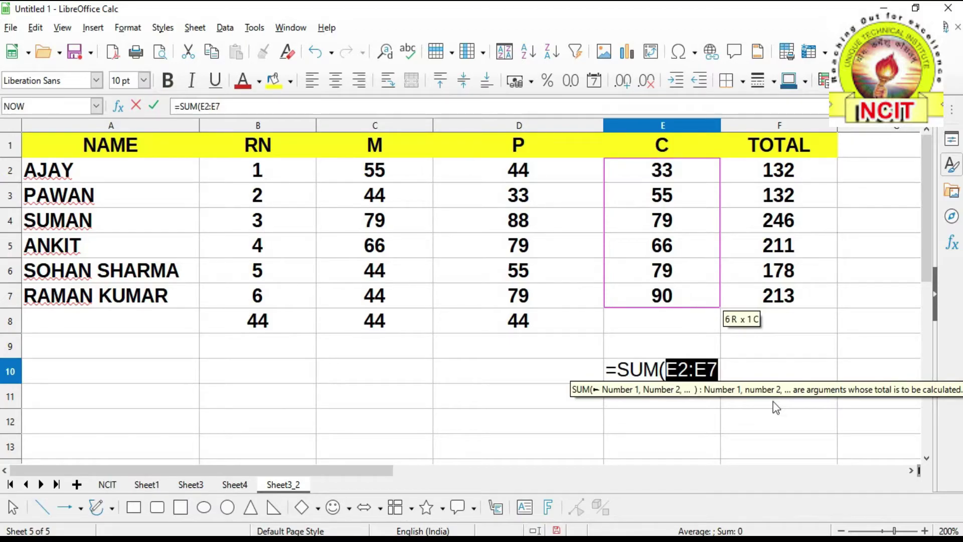
pyautogui.write(')')
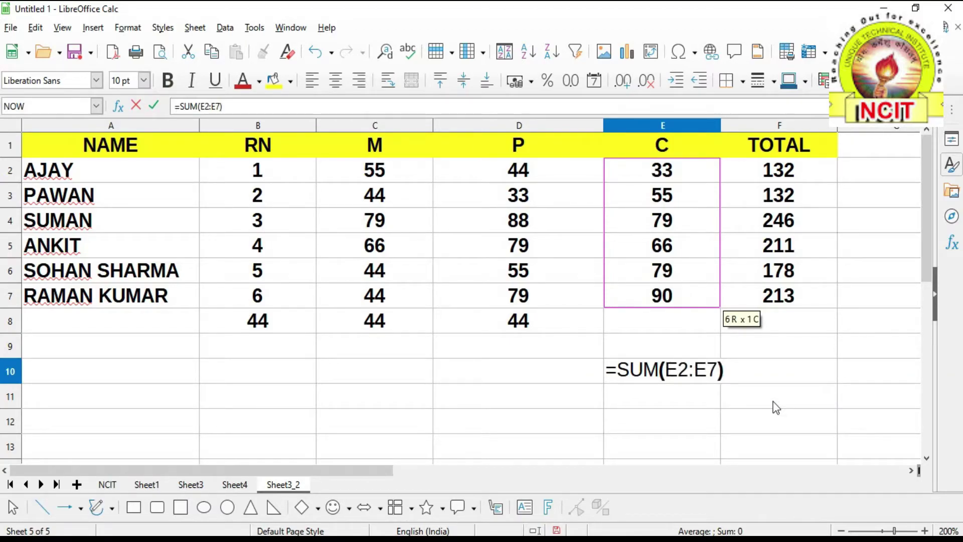
pyautogui.press('Return')
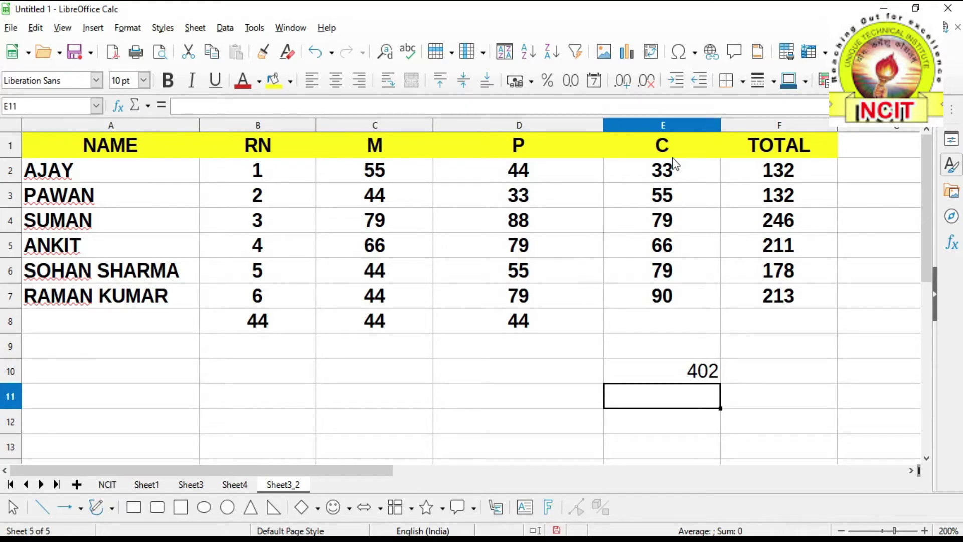
pyautogui.click(676, 364)
pyautogui.press('Delete')
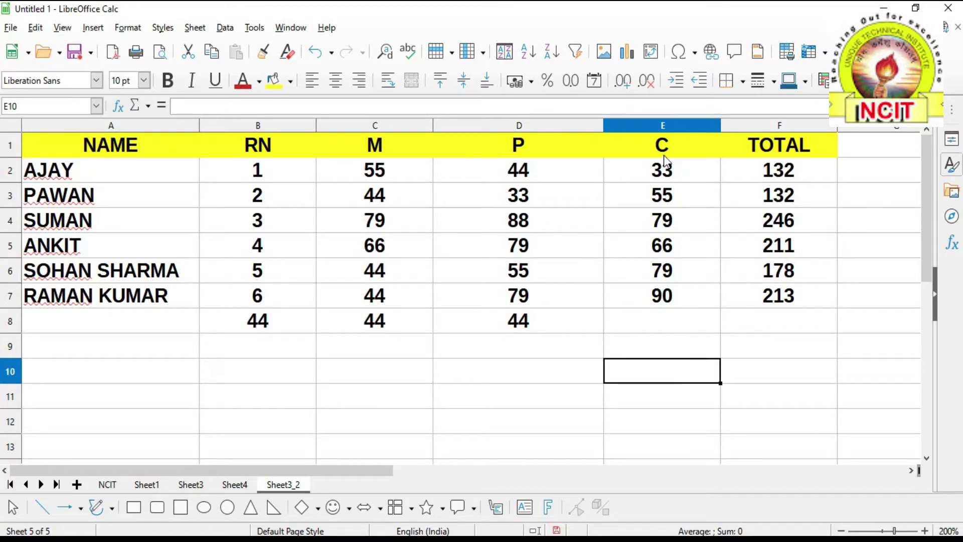
# Define the name CH for range $Sheet3_2.$E$2:$E$7 with the scope Document (Global).
pyautogui.moveTo(663, 170); pyautogui.dragTo(662, 303)
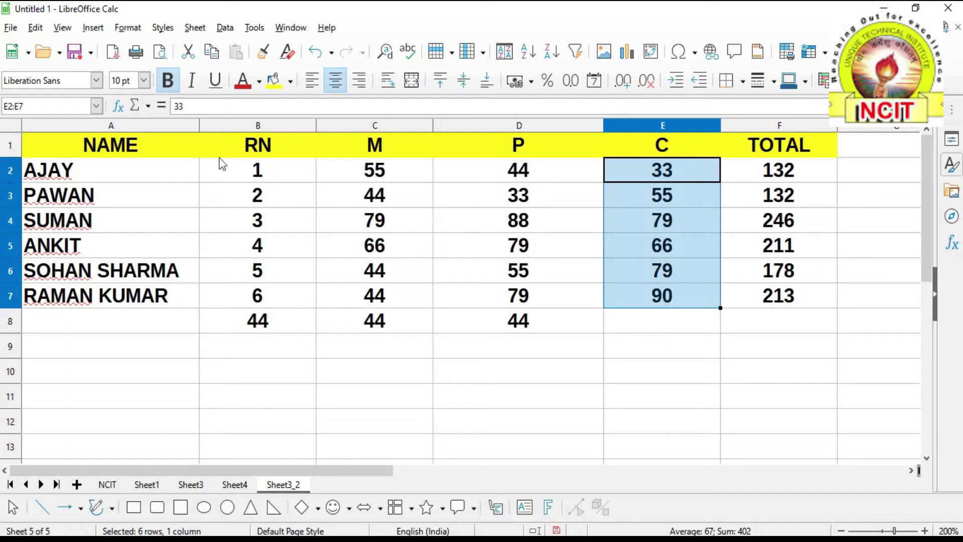
pyautogui.click(197, 28)
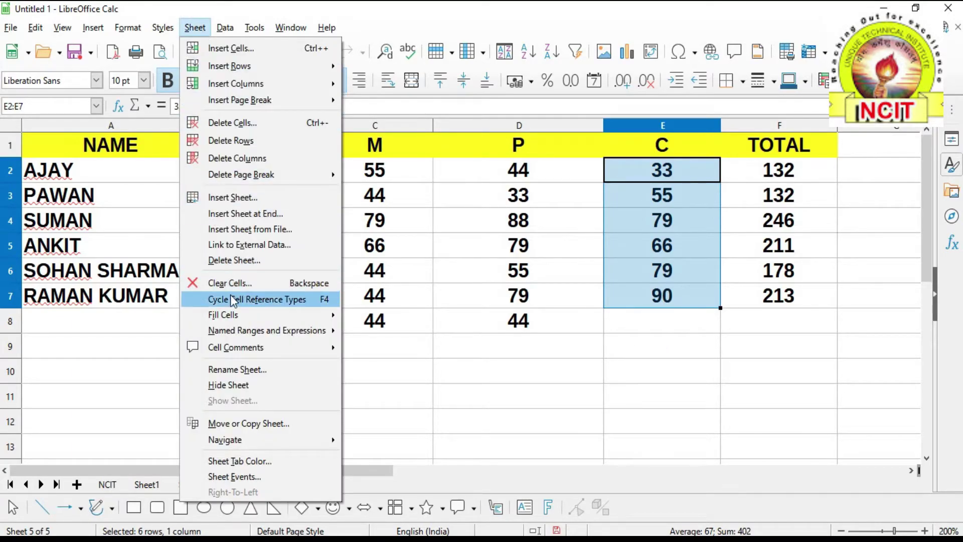
pyautogui.moveTo(239, 335)
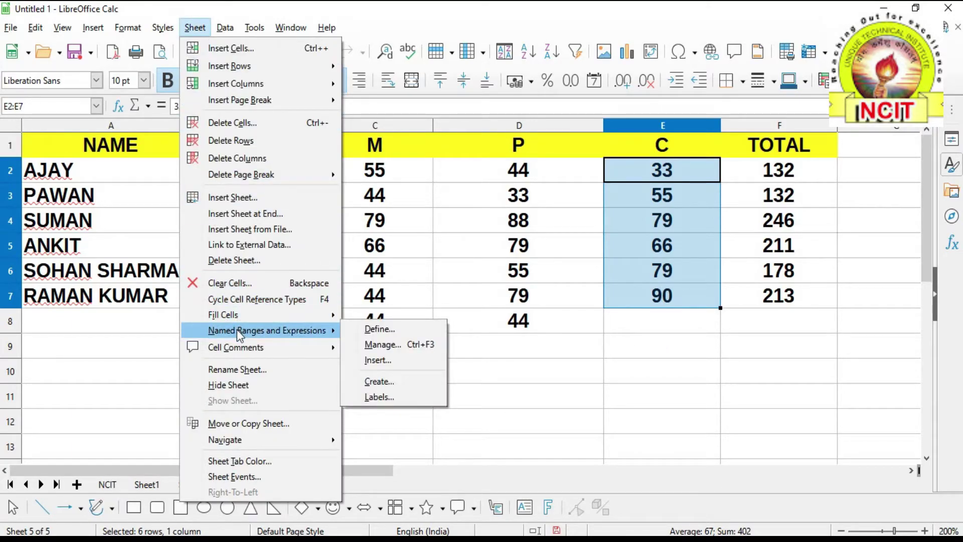
pyautogui.click(383, 331)
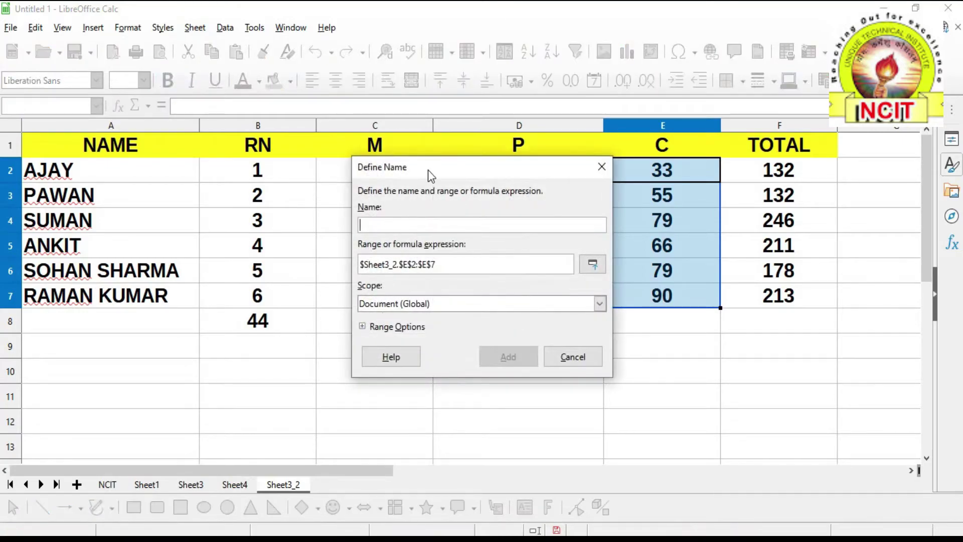
pyautogui.moveTo(428, 170); pyautogui.dragTo(351, 180)
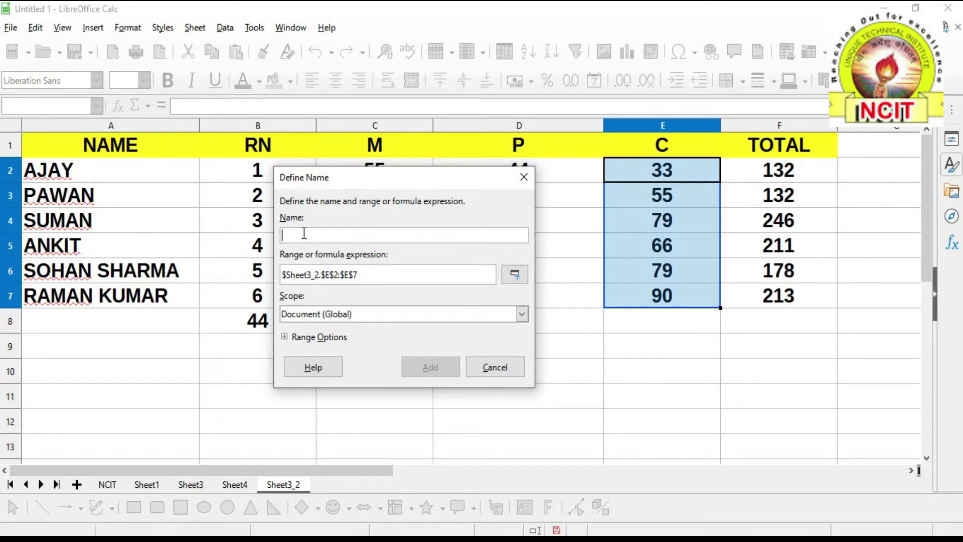
pyautogui.write('CH')
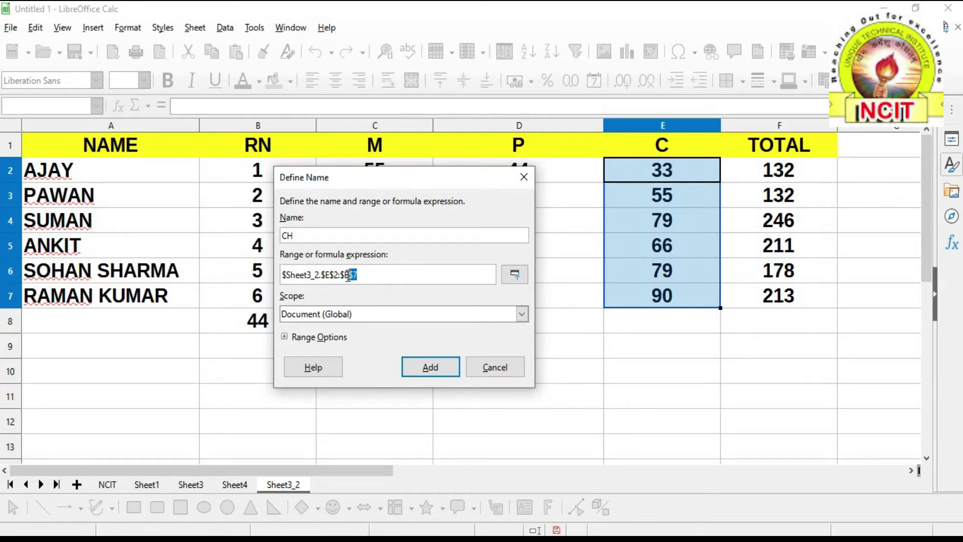
pyautogui.moveTo(356, 275); pyautogui.dragTo(277, 276)
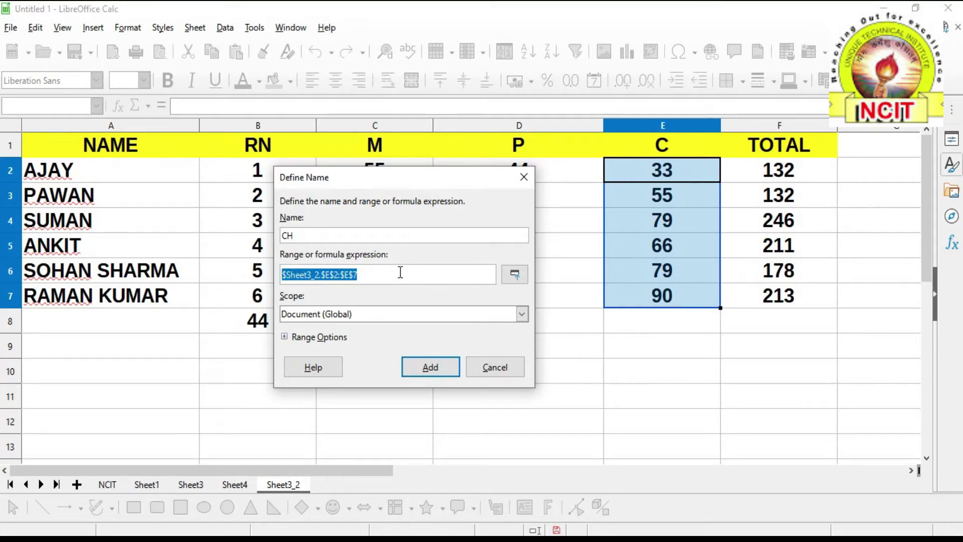
pyautogui.click(516, 275)
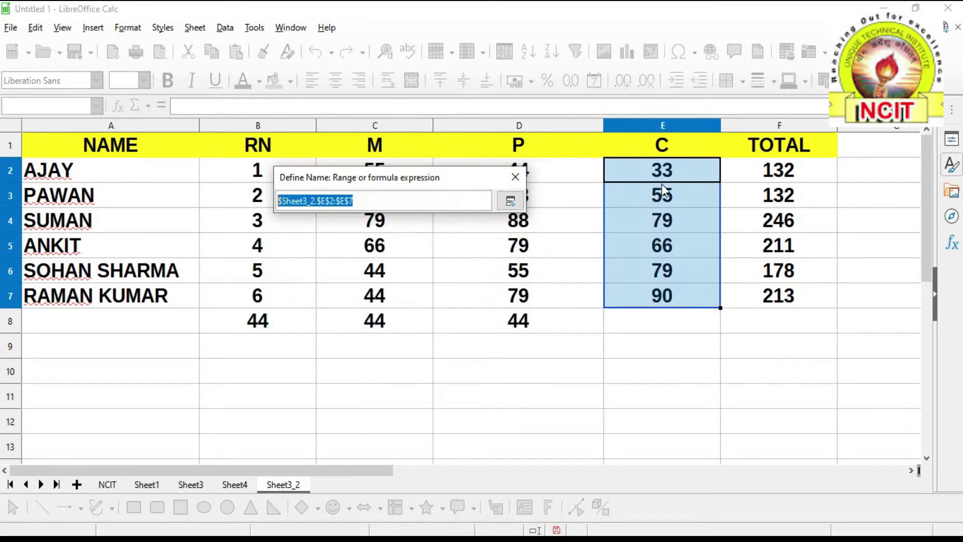
pyautogui.moveTo(662, 173); pyautogui.dragTo(662, 300)
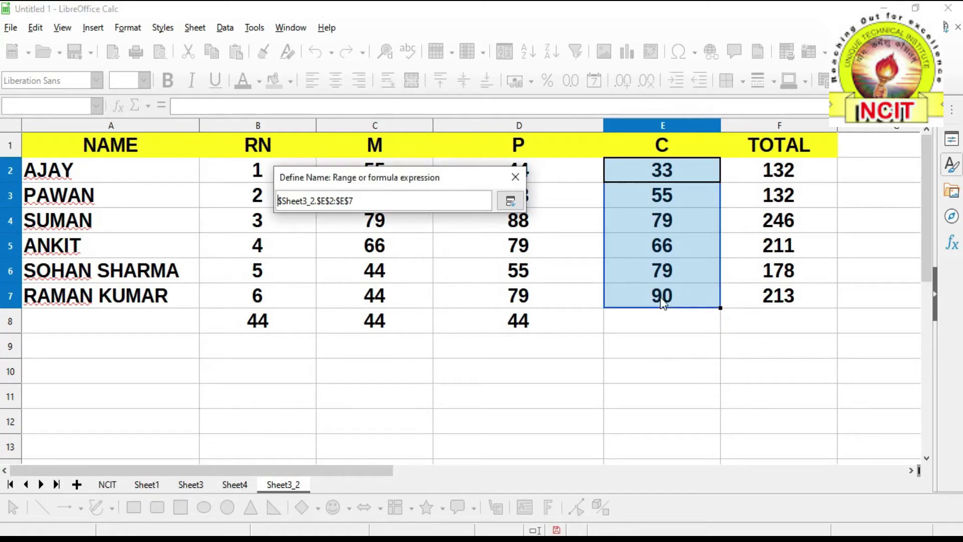
pyautogui.click(510, 201)
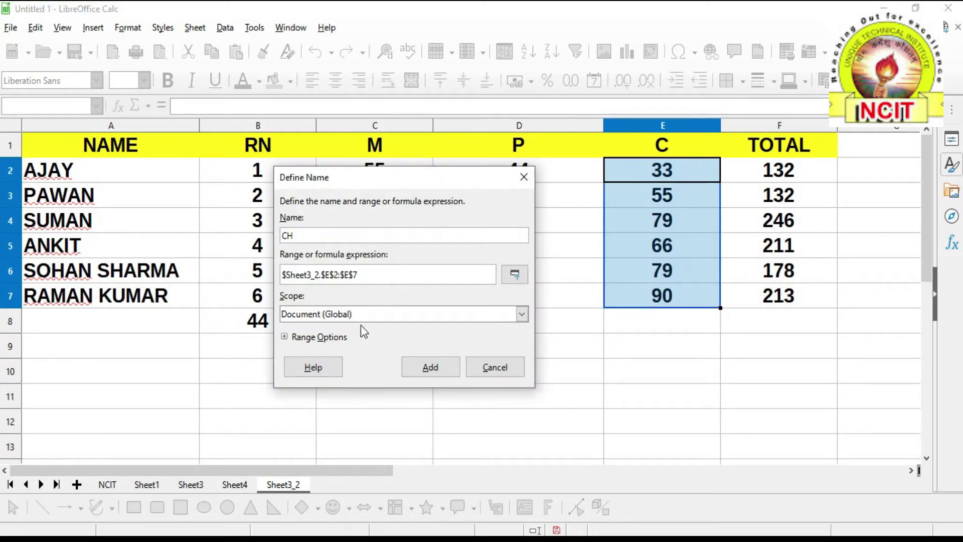
pyautogui.click(444, 371)
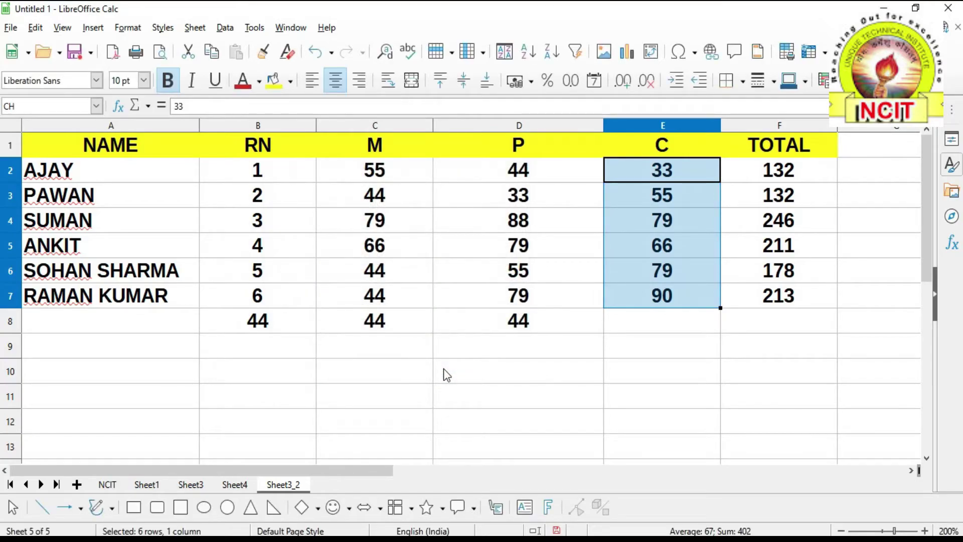
# Total the C column marks in cell E10 with the named range formula =SUM(CH), and select the cell to check its formula.
pyautogui.click(649, 376)
pyautogui.write('=')
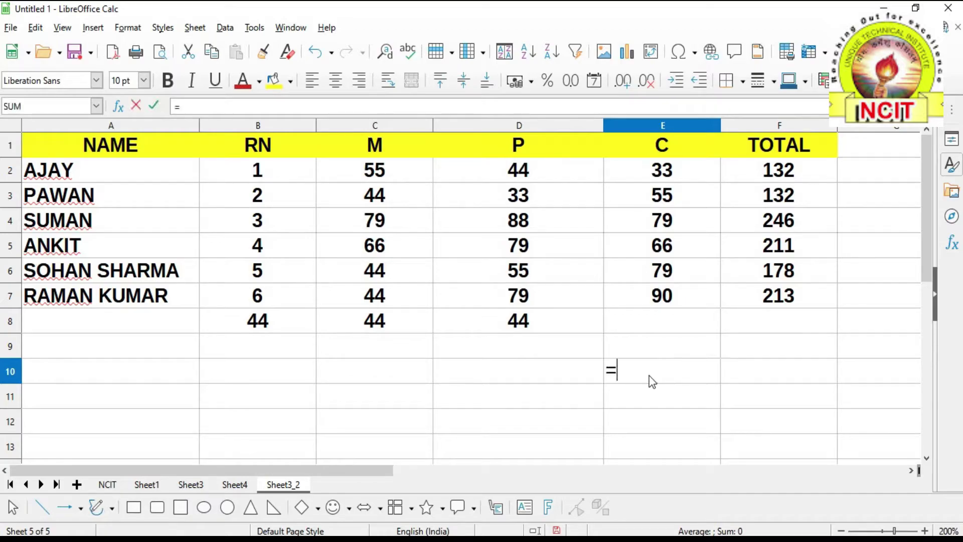
pyautogui.write('SUM(')
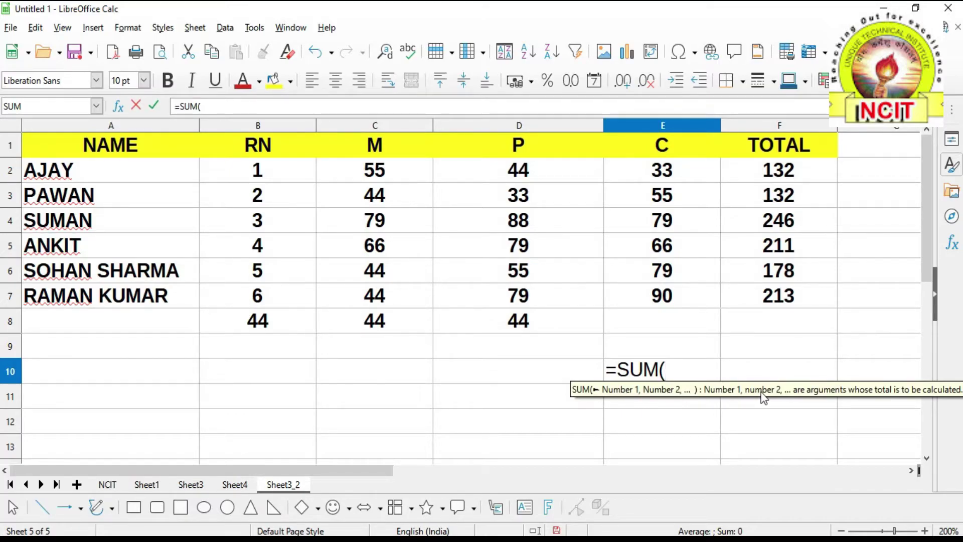
pyautogui.write('CH')
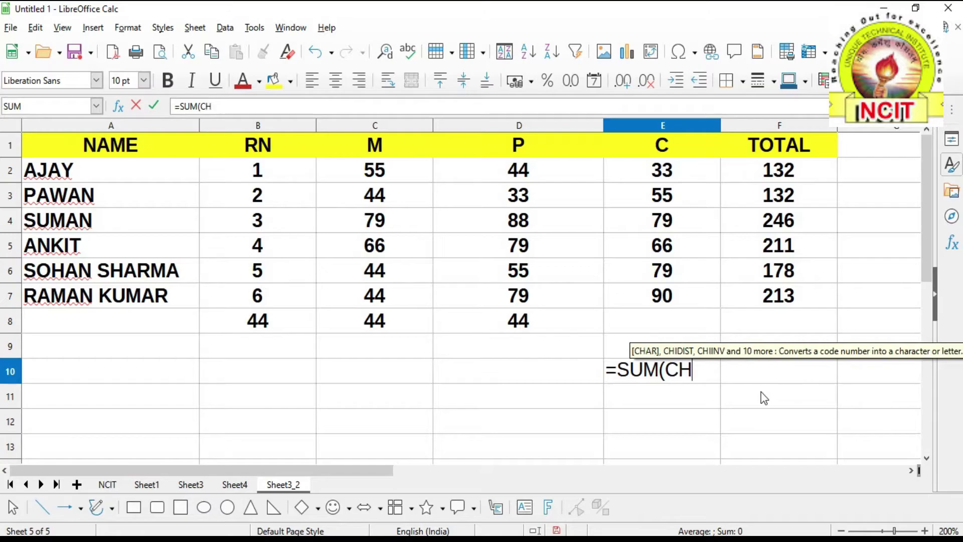
pyautogui.write(')')
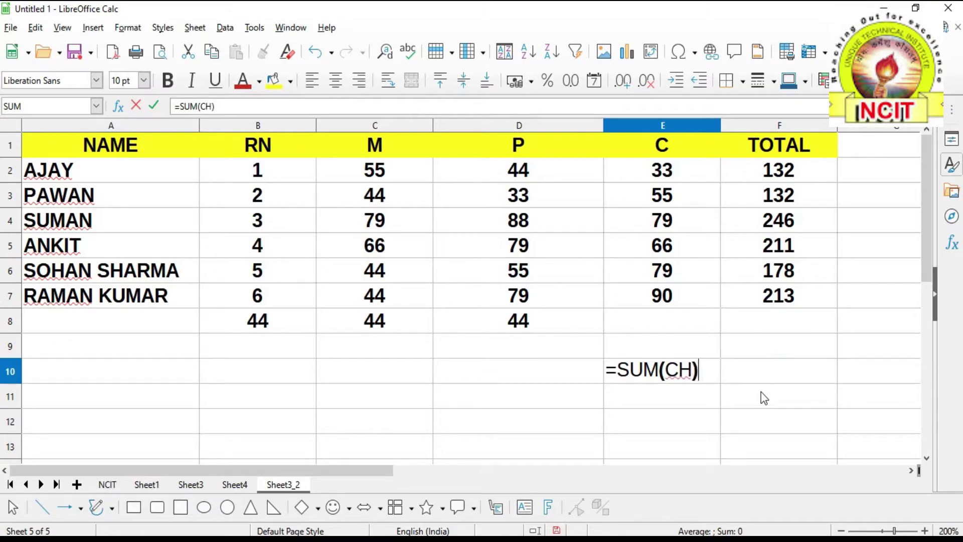
pyautogui.press('Return')
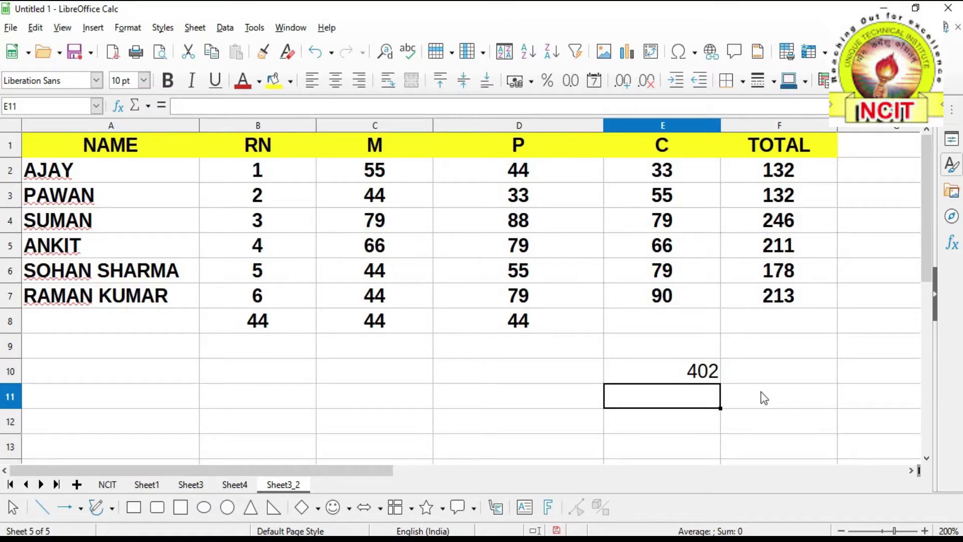
pyautogui.click(686, 344)
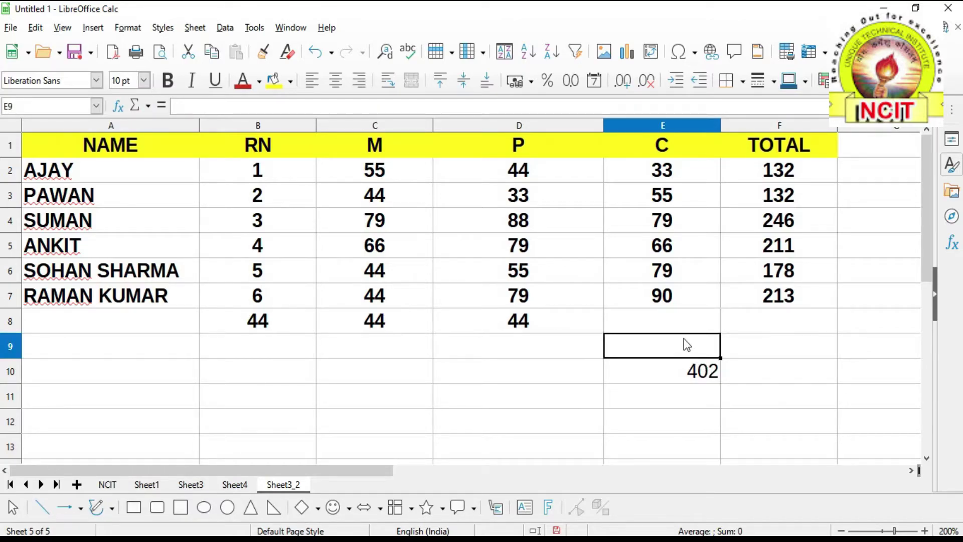
pyautogui.click(689, 380)
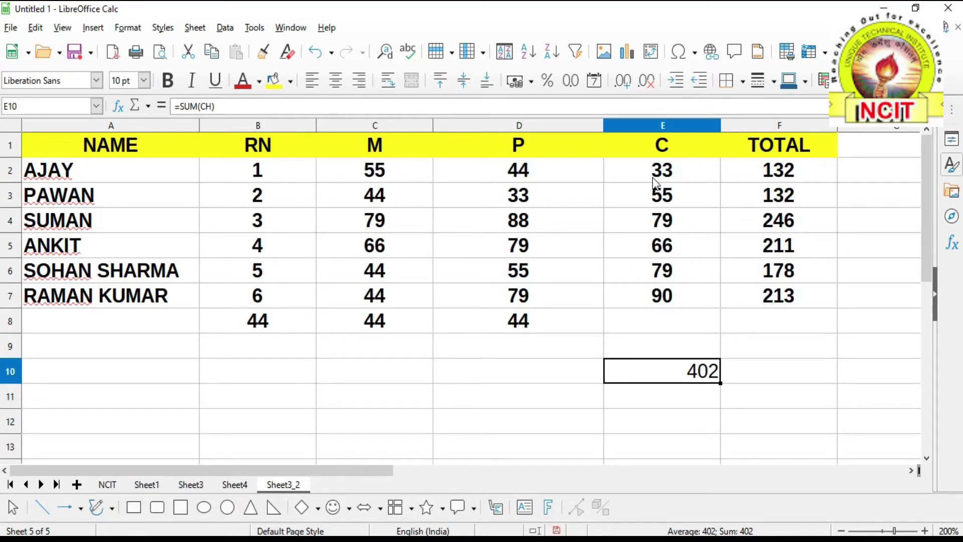
# Delete the named range CH in the Manage Names dialog and apply the change.
pyautogui.click(195, 28)
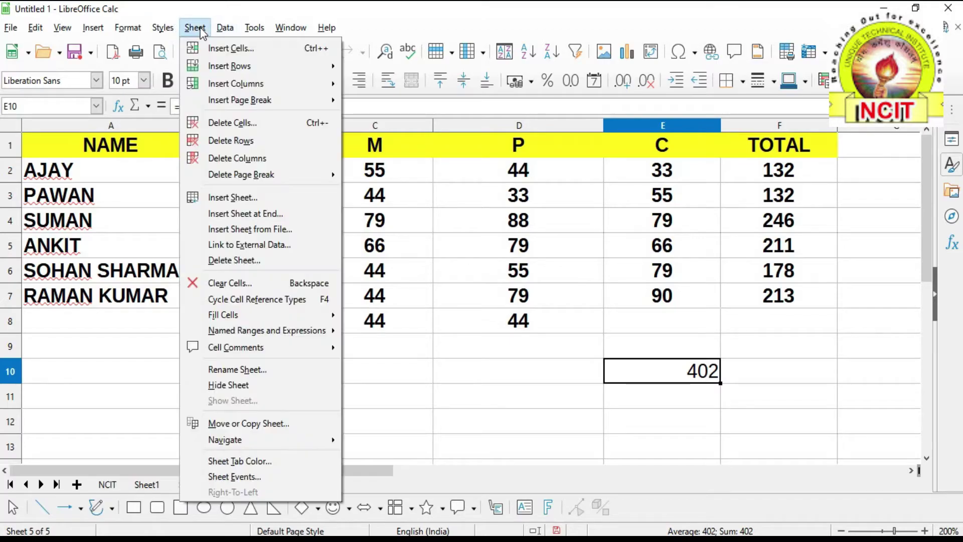
pyautogui.moveTo(220, 314)
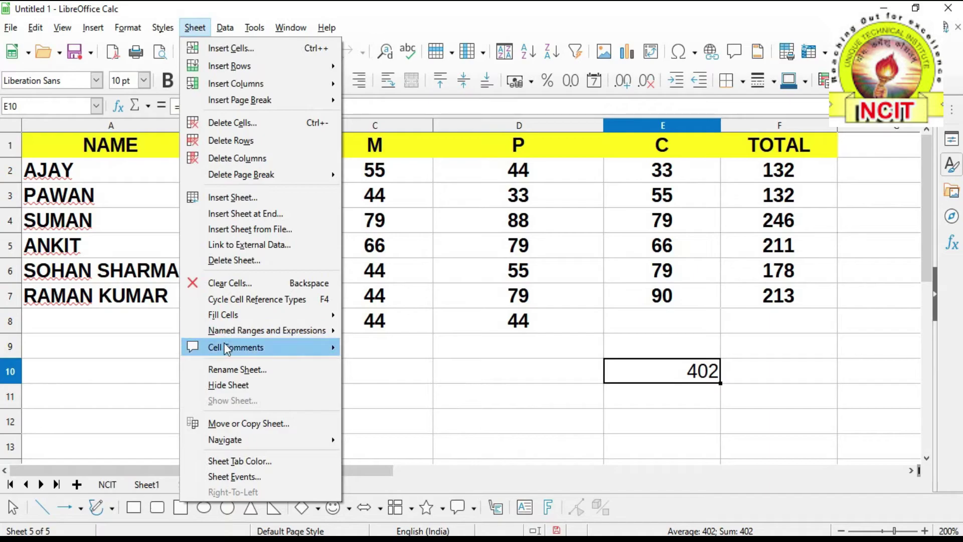
pyautogui.moveTo(277, 332)
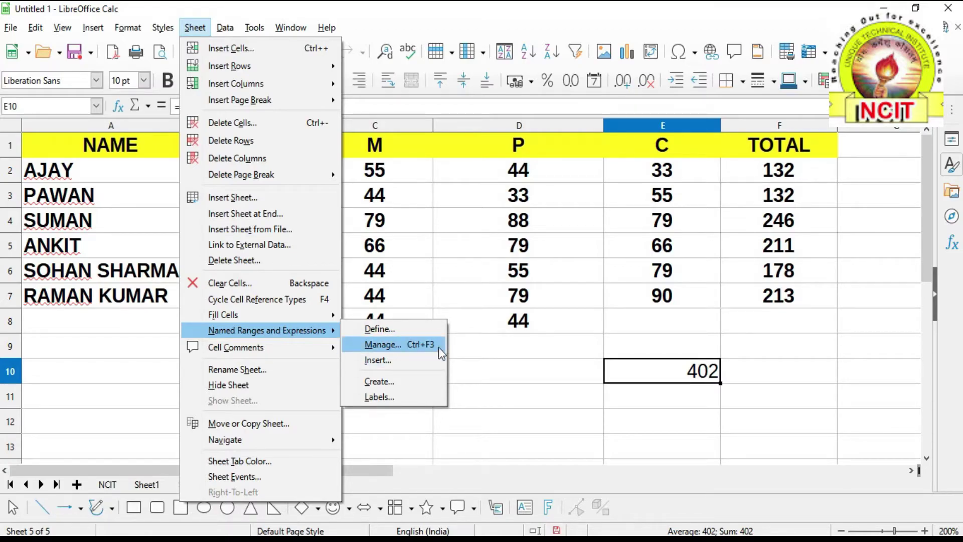
pyautogui.click(407, 347)
pyautogui.moveTo(510, 71); pyautogui.dragTo(376, 75)
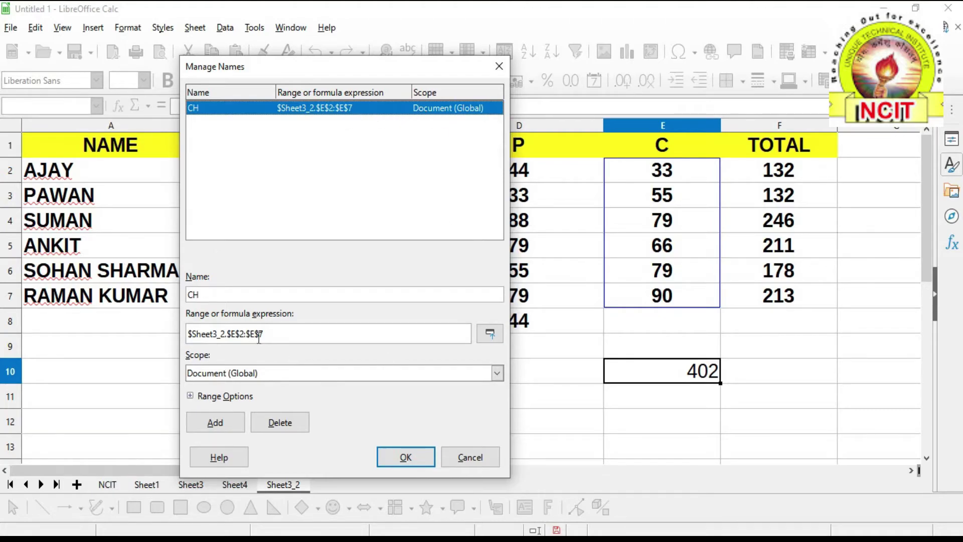
pyautogui.click(216, 296)
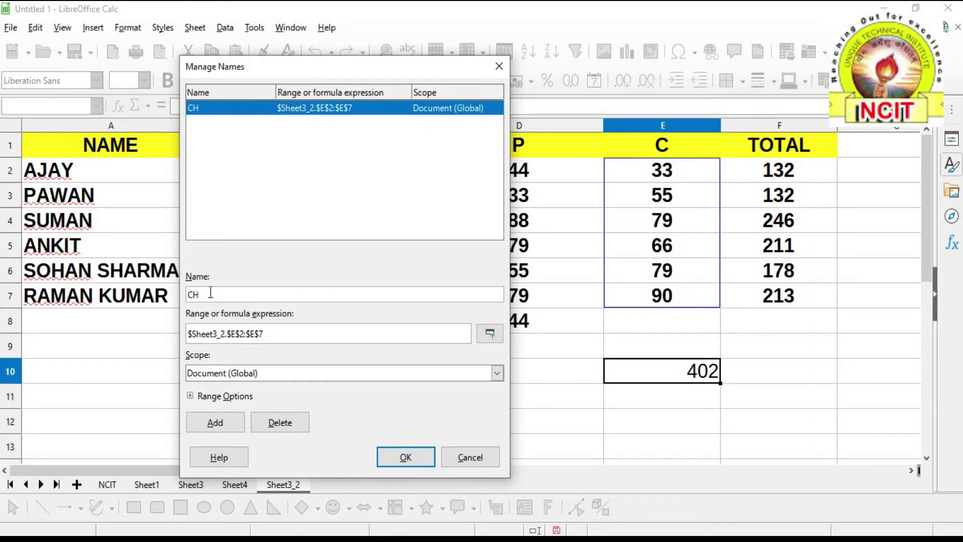
pyautogui.click(277, 334)
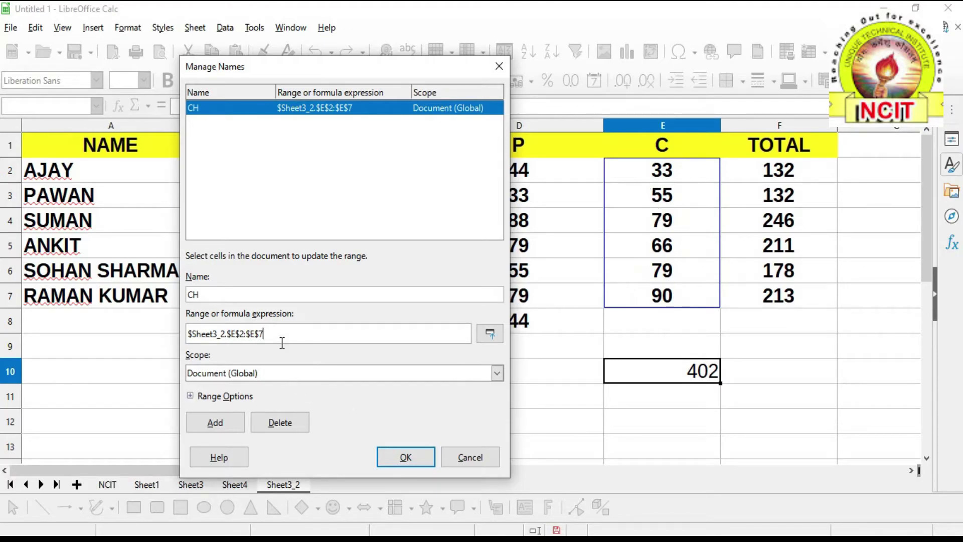
pyautogui.moveTo(267, 335); pyautogui.dragTo(184, 338)
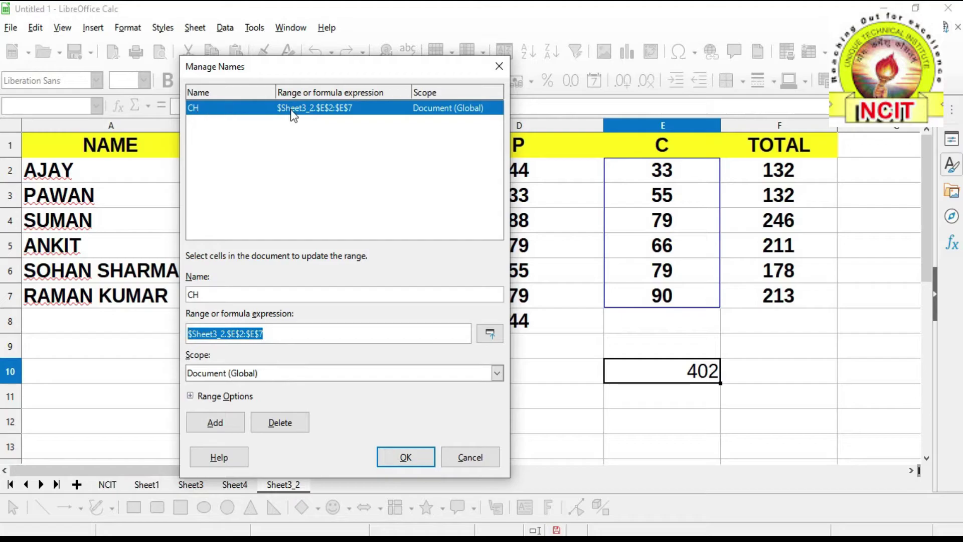
pyautogui.click(288, 427)
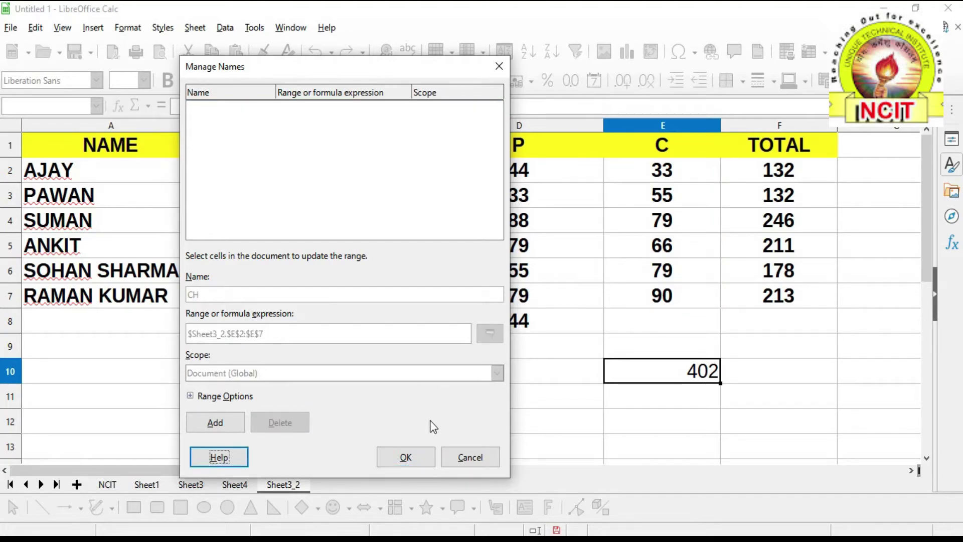
pyautogui.click(407, 455)
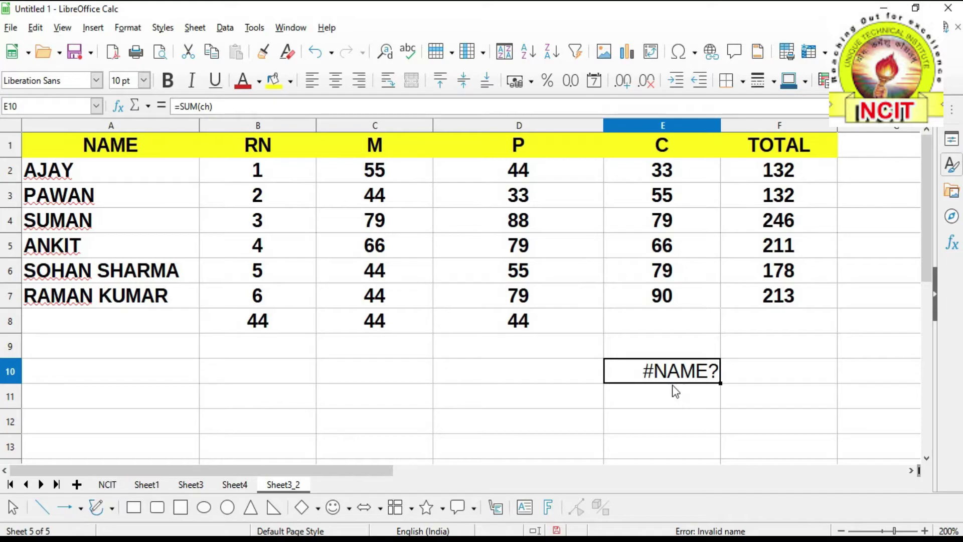
pyautogui.click(191, 31)
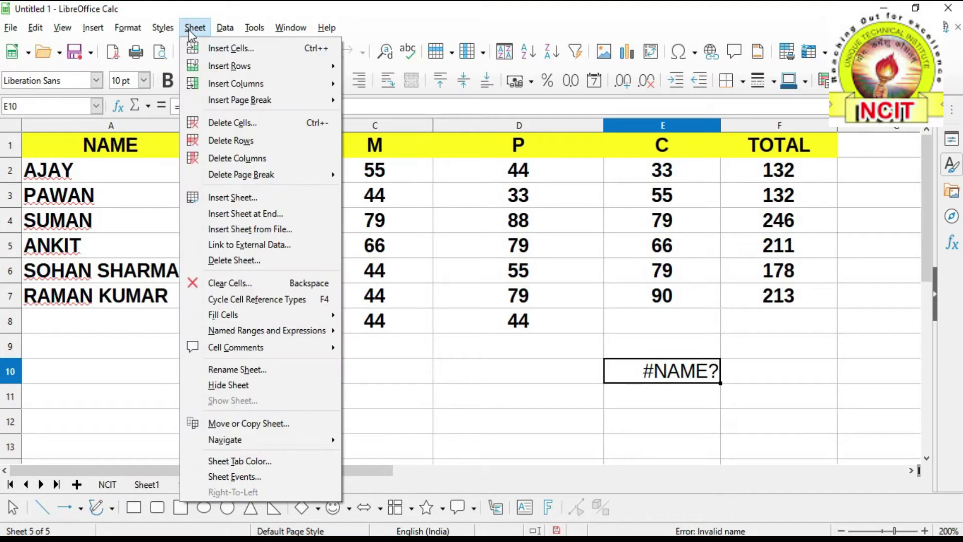
pyautogui.moveTo(224, 320)
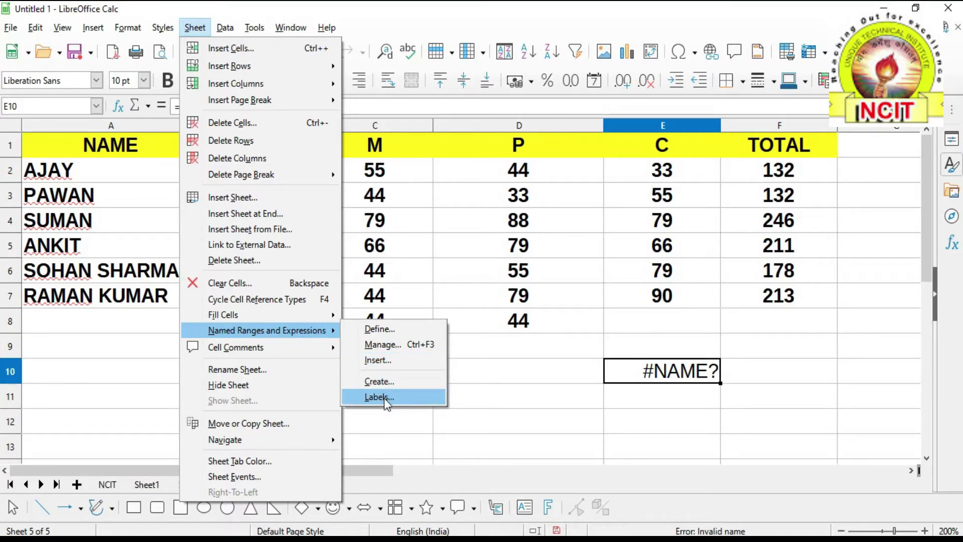
pyautogui.click(508, 420)
pyautogui.click(195, 27)
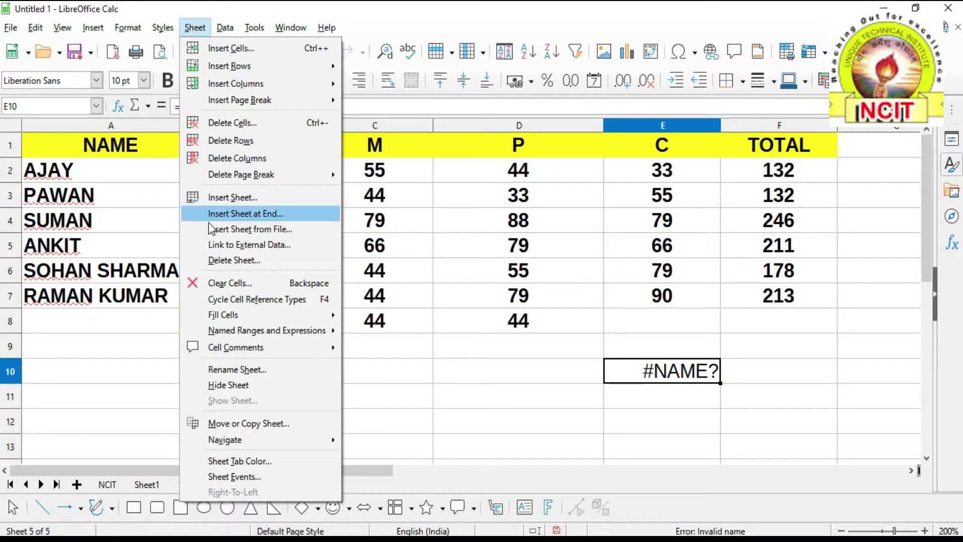
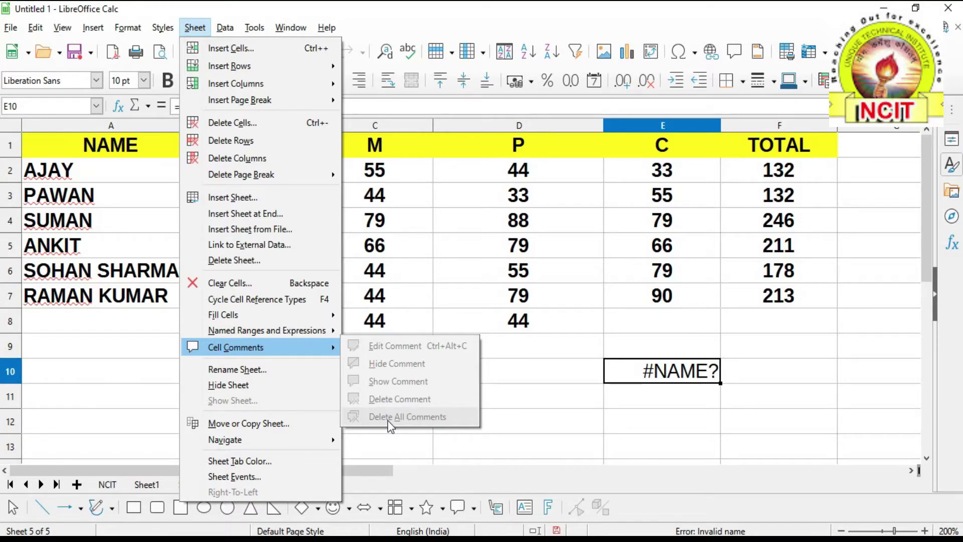
pyautogui.click(539, 369)
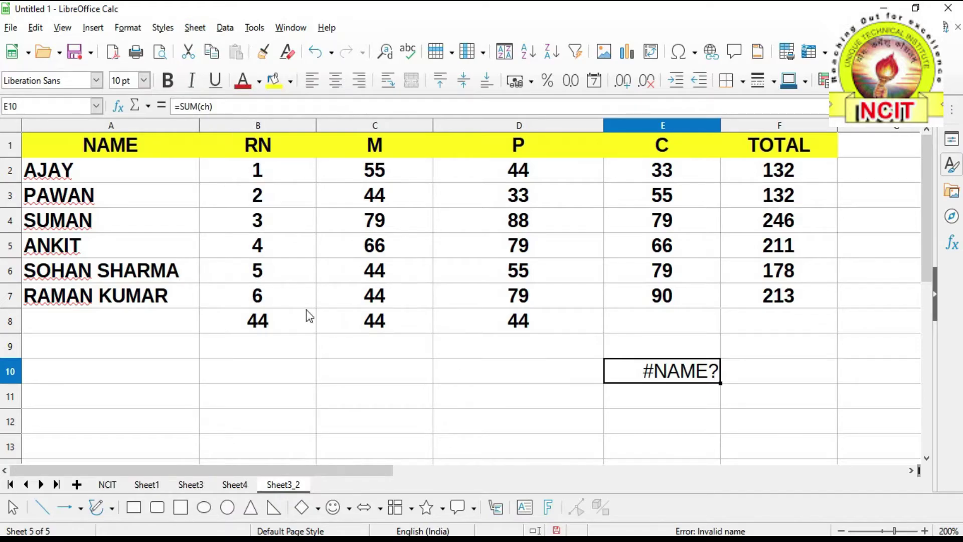
# Insert a comment reading NCIT COMPUTER on cell B8 and display it to check the text.
pyautogui.click(263, 322)
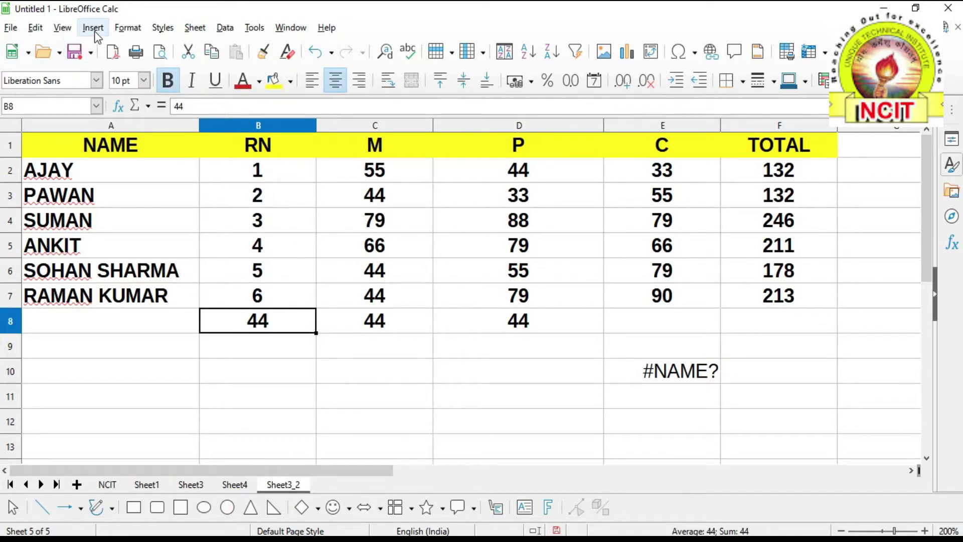
pyautogui.click(94, 29)
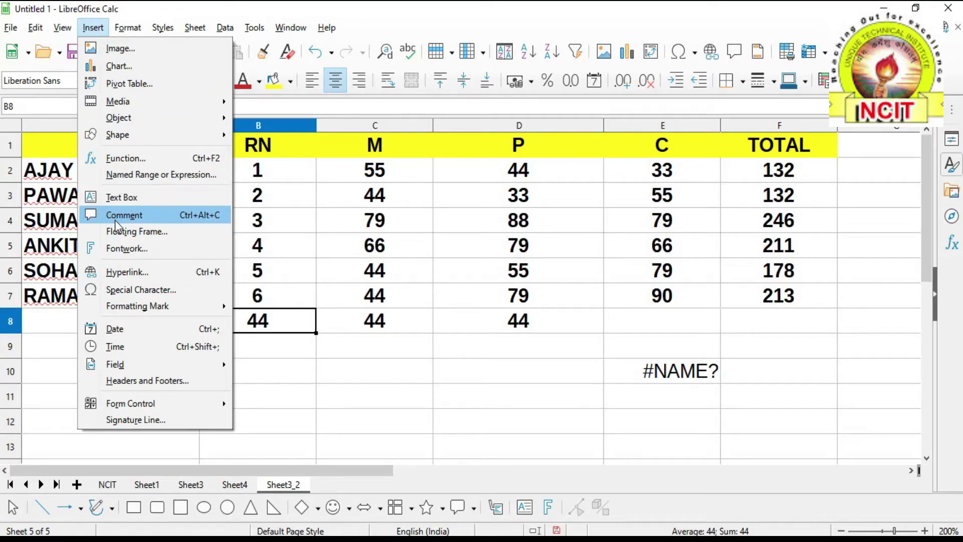
pyautogui.click(180, 215)
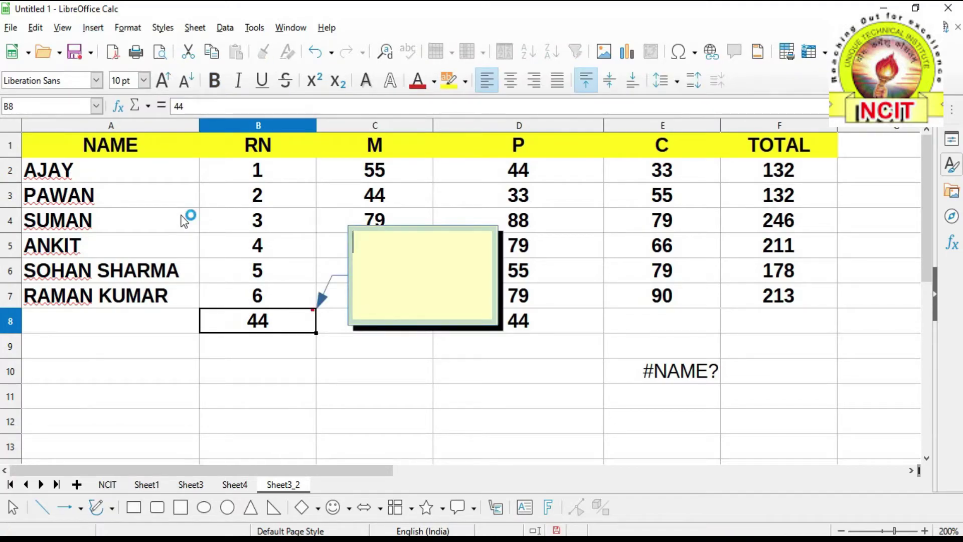
pyautogui.write('NCIT')
pyautogui.write('C')
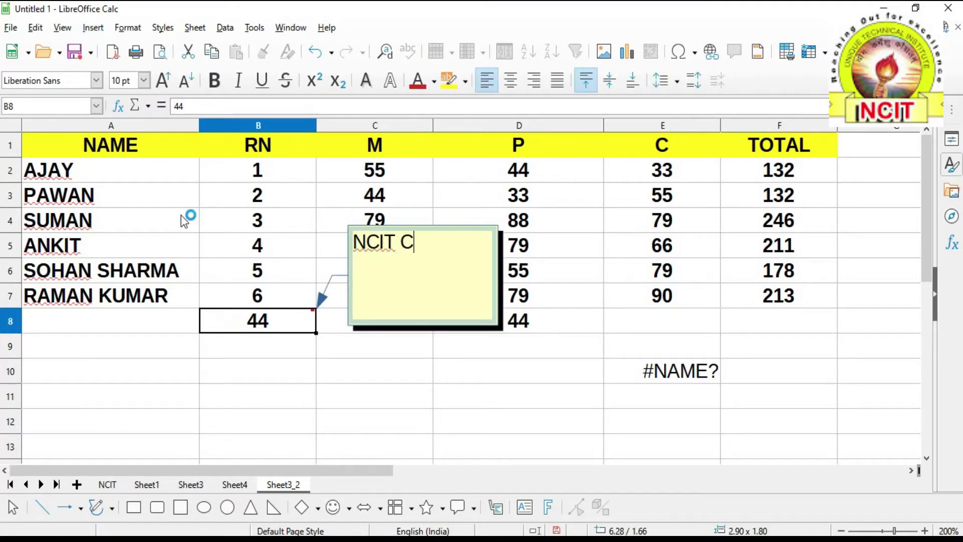
pyautogui.write('OMPUTER')
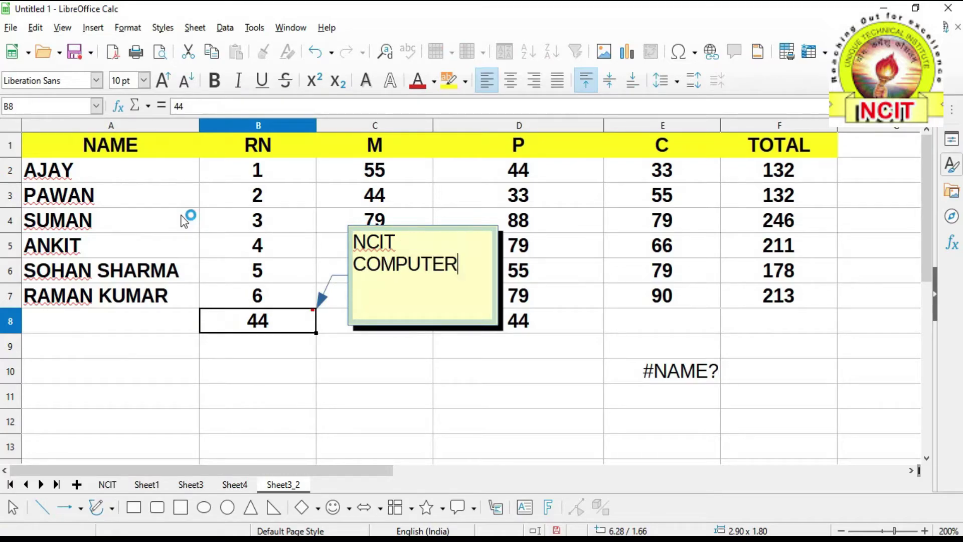
pyautogui.click(302, 414)
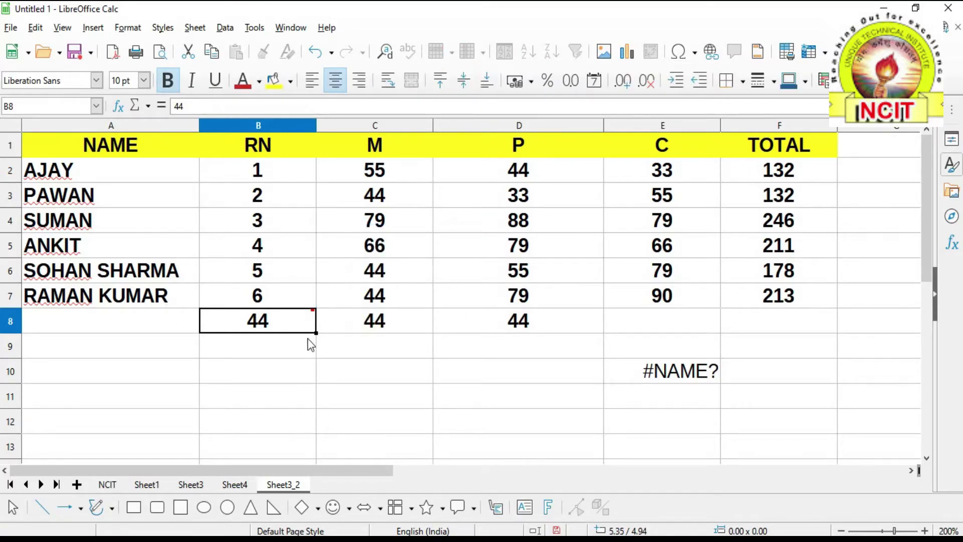
pyautogui.moveTo(306, 335)
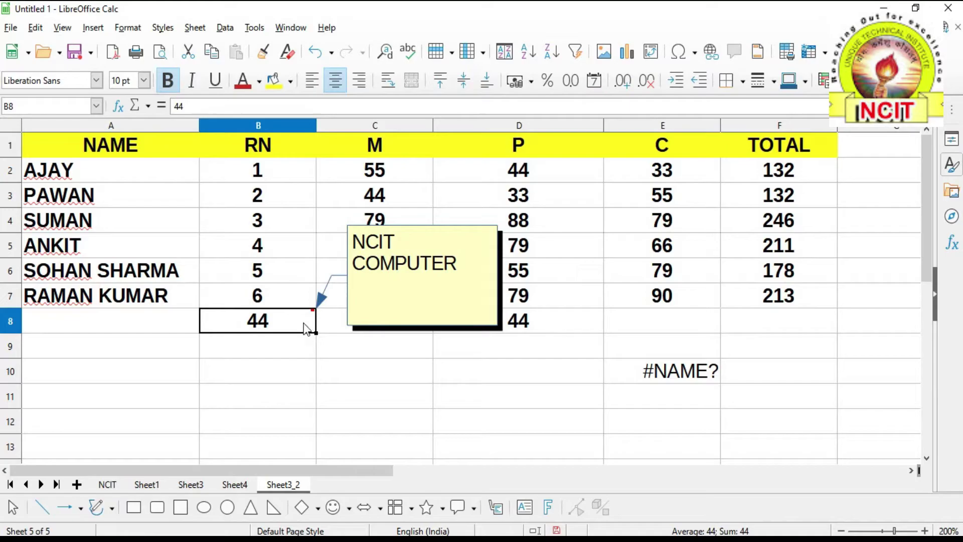
# Open the comment on cell B8 for editing and close it again.
pyautogui.click(194, 28)
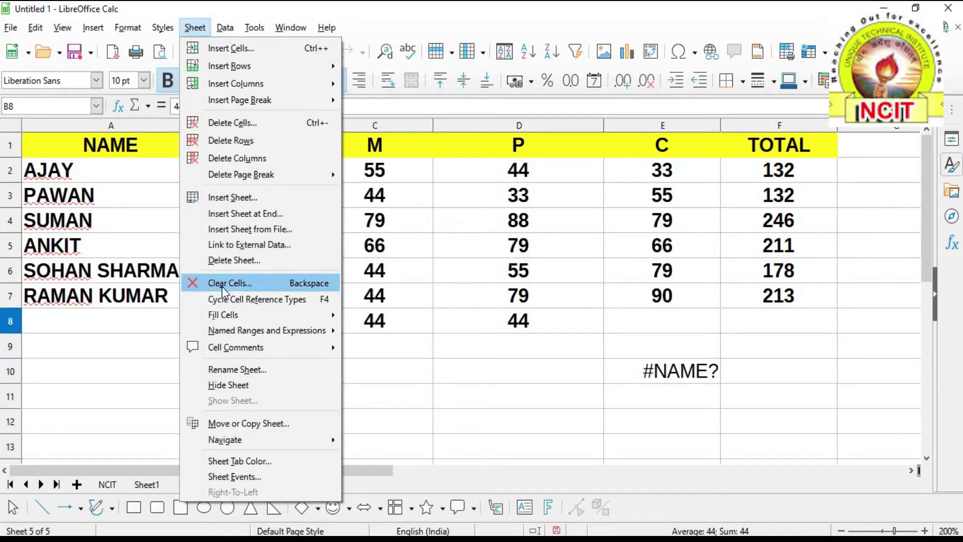
pyautogui.moveTo(231, 351)
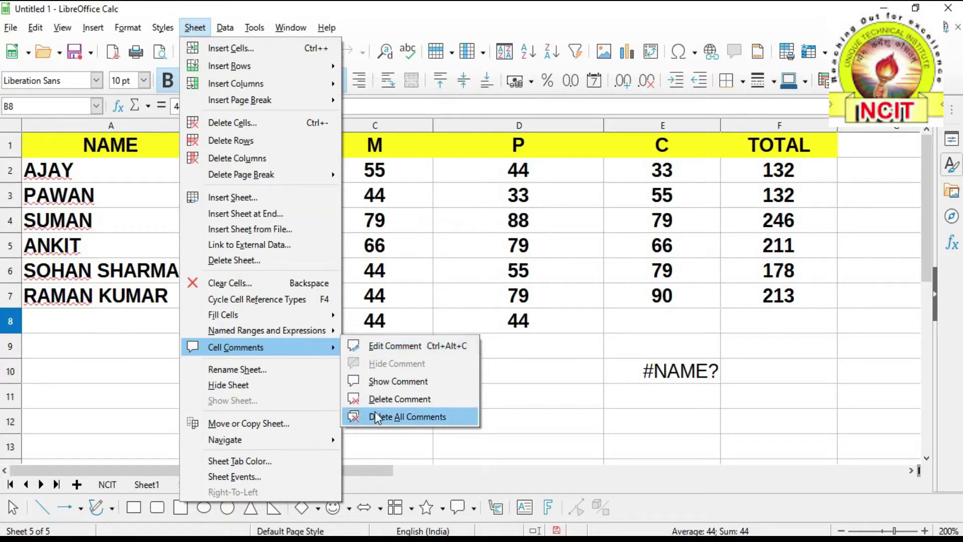
pyautogui.click(395, 346)
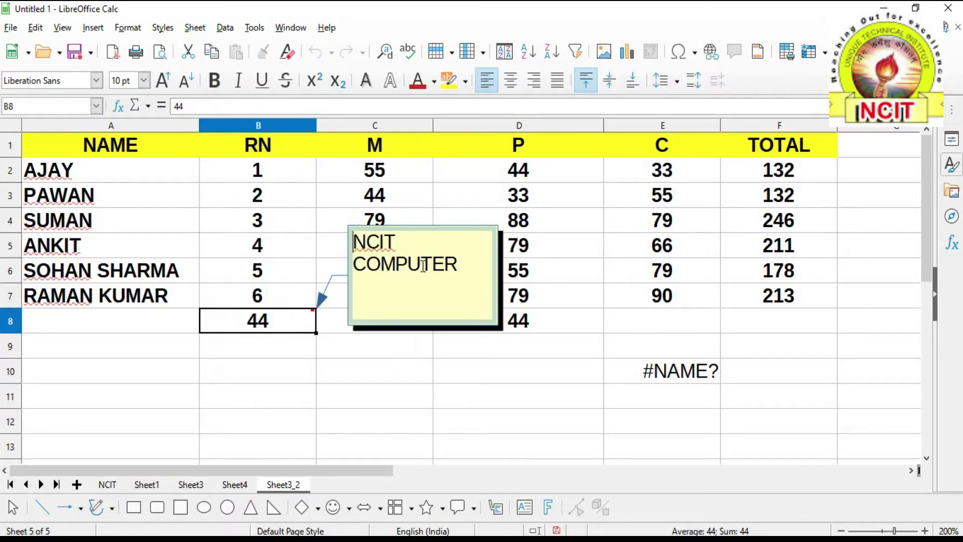
pyautogui.press('Escape')
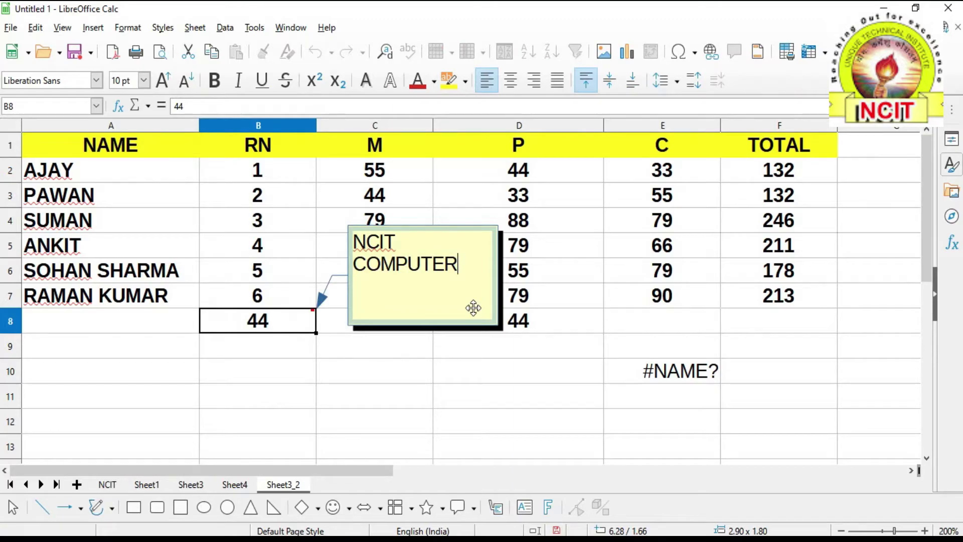
pyautogui.press('Escape')
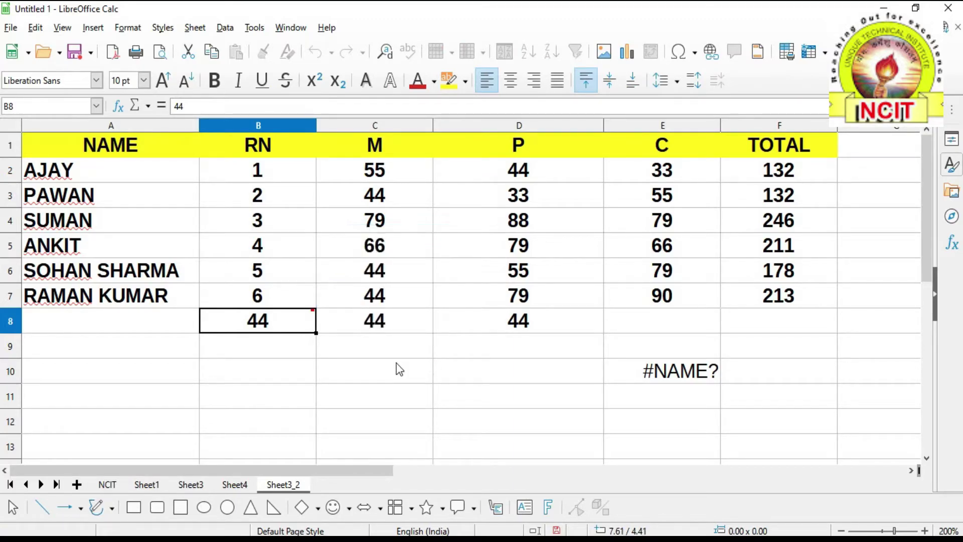
# Show the comment on cell B8 permanently with Show Comment, and hide it again with Hide Comment.
pyautogui.click(194, 28)
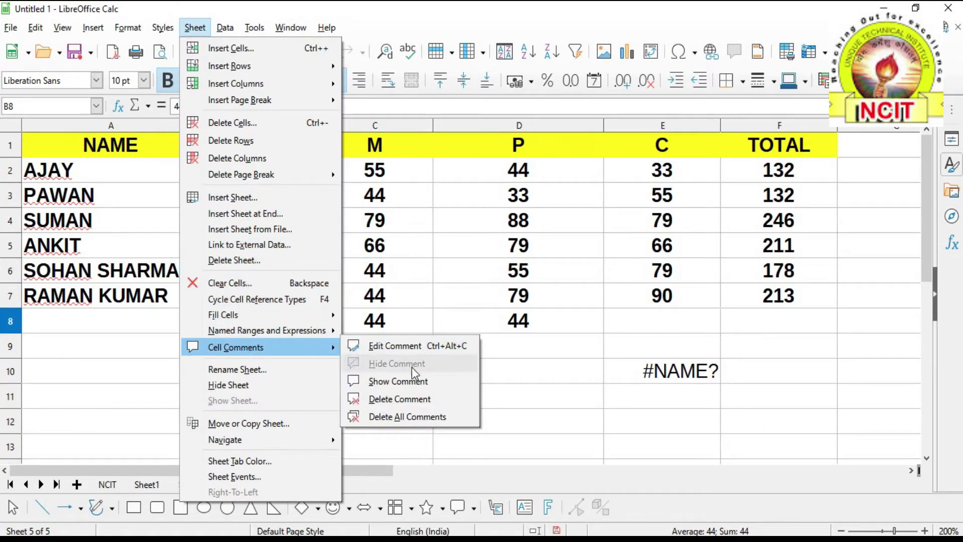
pyautogui.click(404, 383)
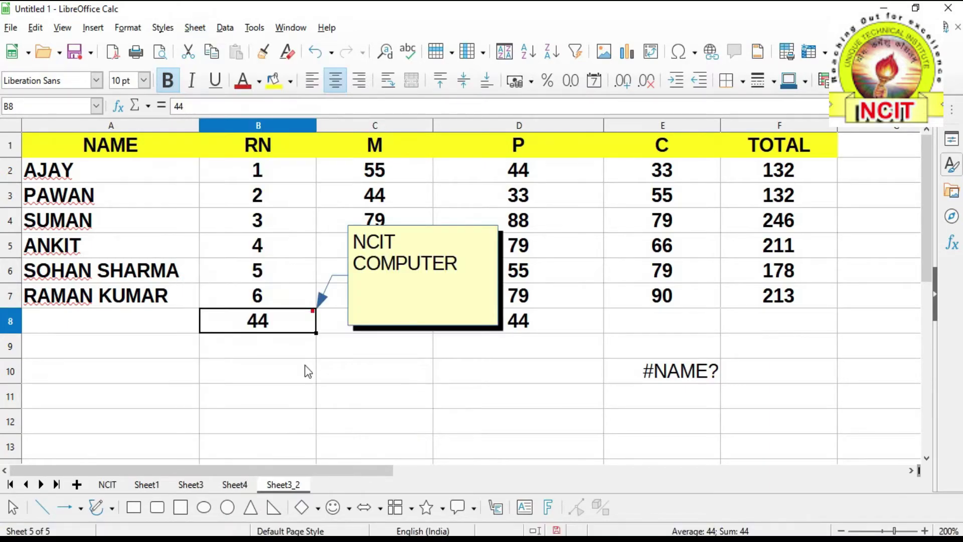
pyautogui.click(194, 27)
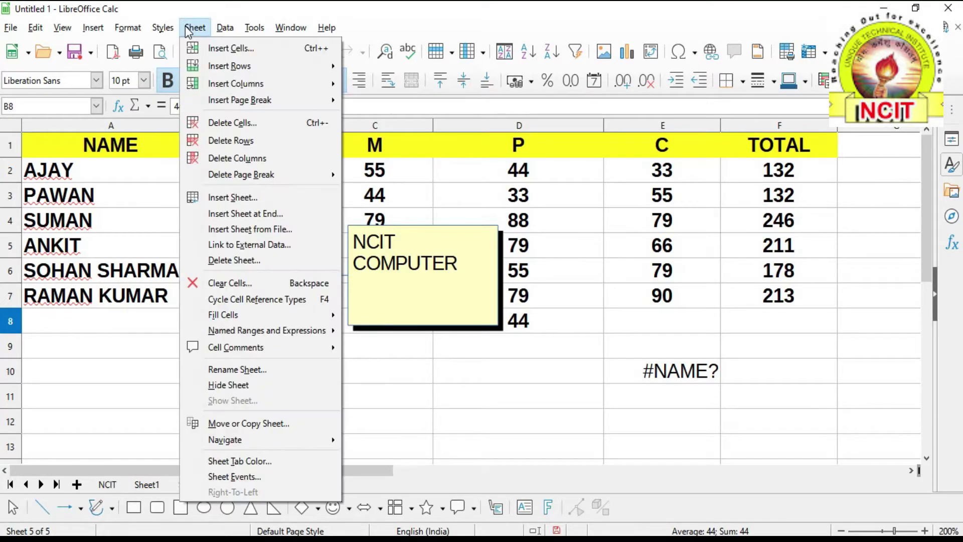
pyautogui.moveTo(271, 347)
pyautogui.click(389, 360)
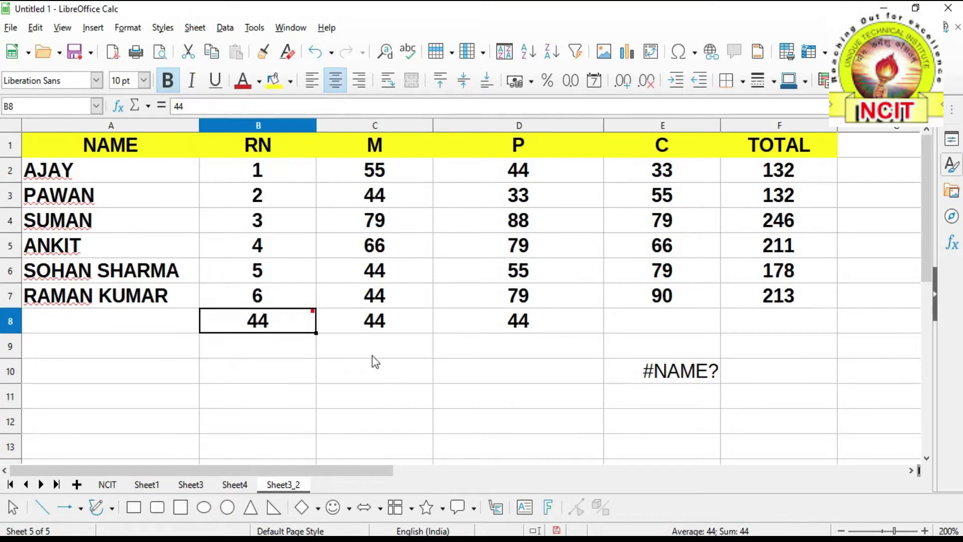
# Delete the comment from cell B8.
pyautogui.click(193, 28)
pyautogui.moveTo(249, 347)
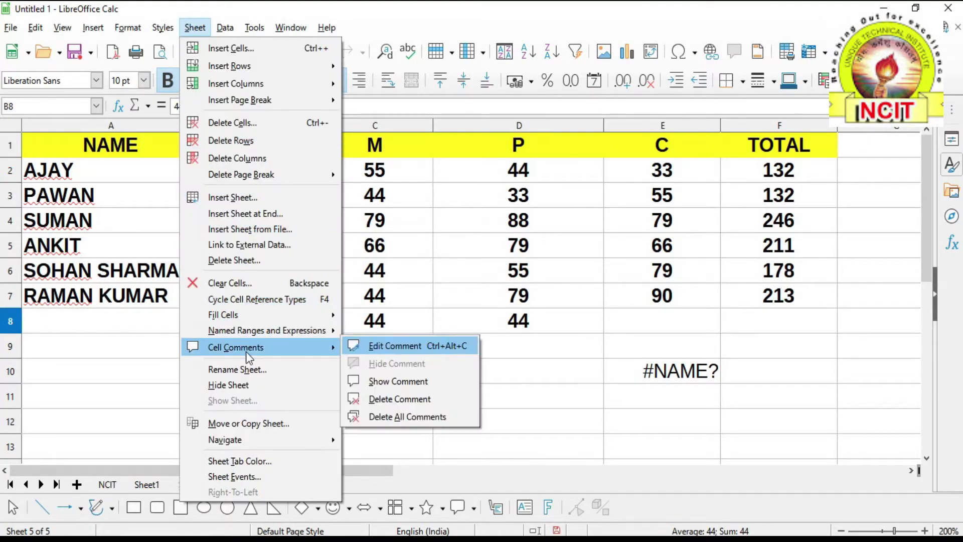
pyautogui.click(382, 399)
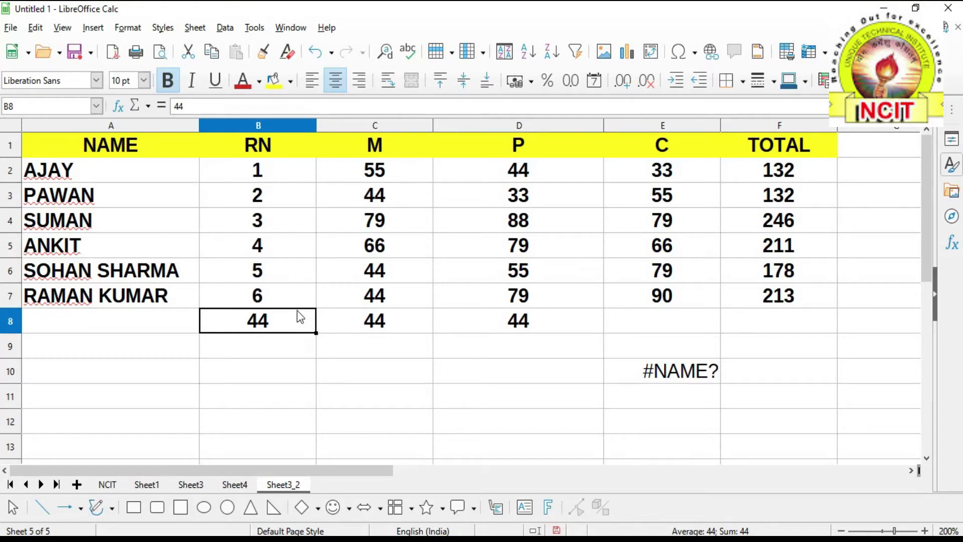
pyautogui.click(193, 29)
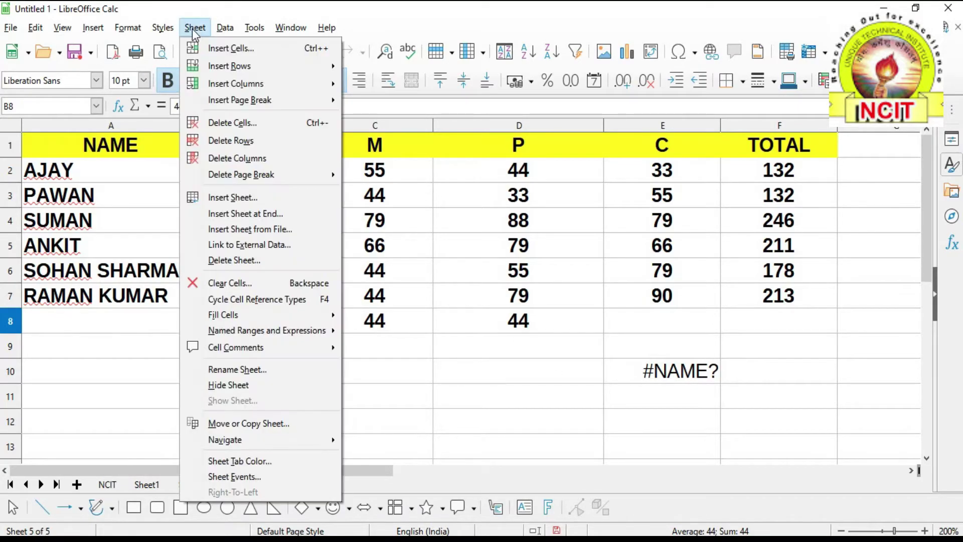
pyautogui.moveTo(258, 350)
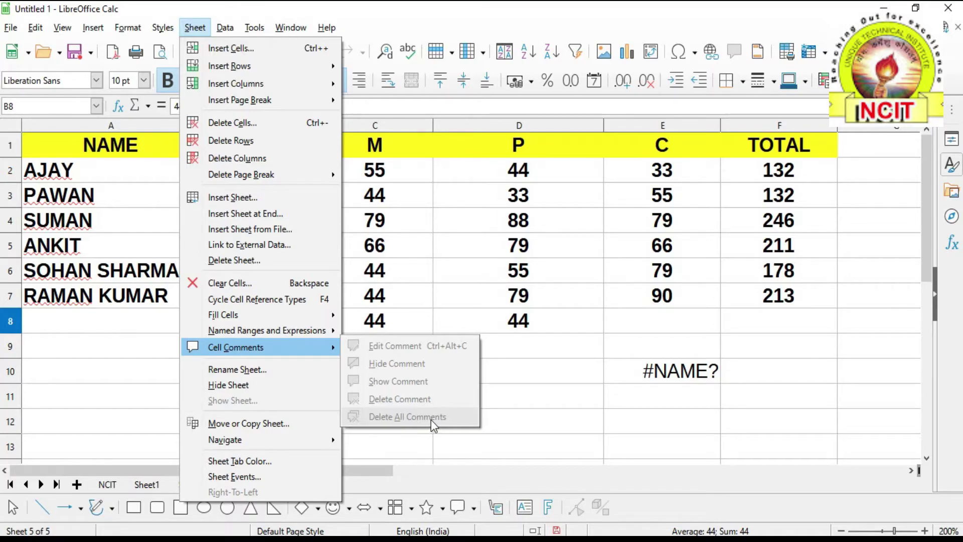
pyautogui.click(543, 400)
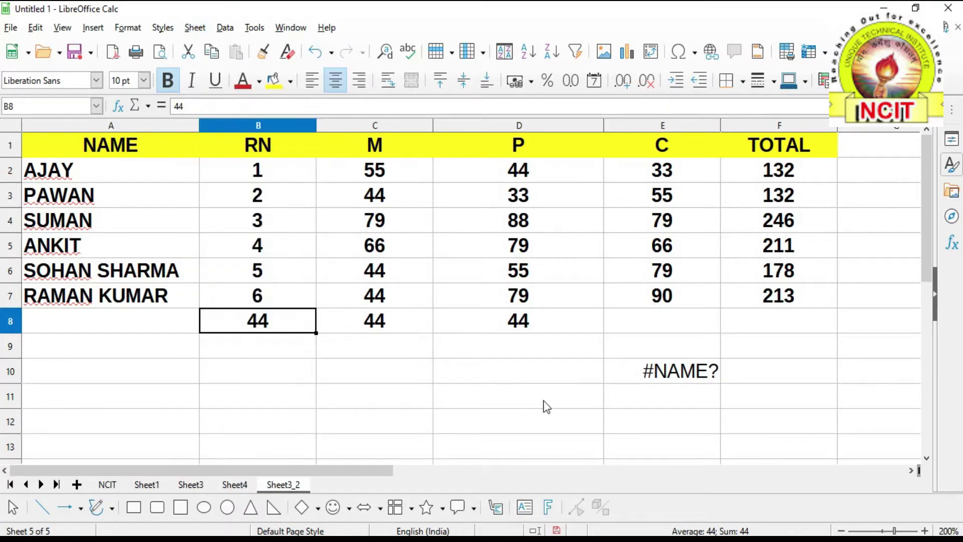
# Rename the active sheet Sheet3_2 as COMPUTER.
pyautogui.click(195, 28)
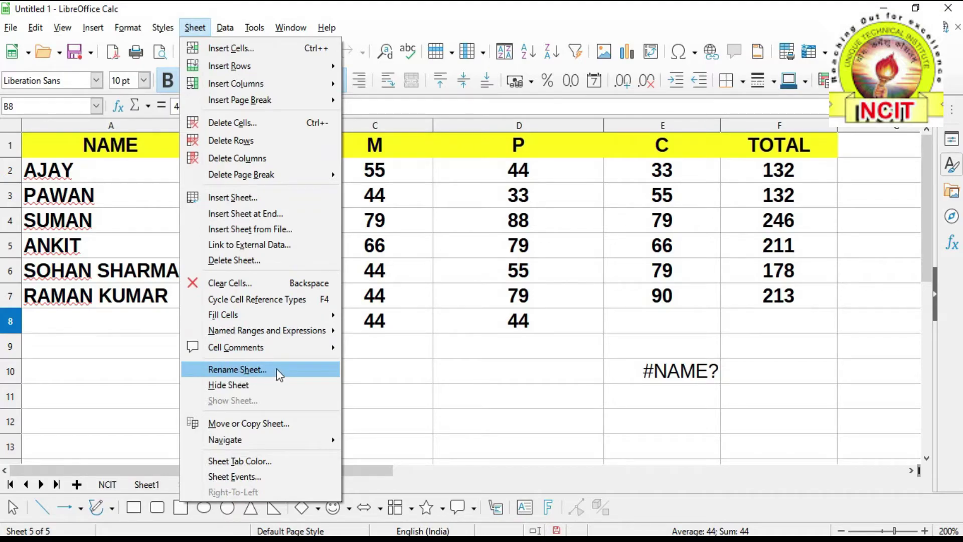
pyautogui.click(411, 401)
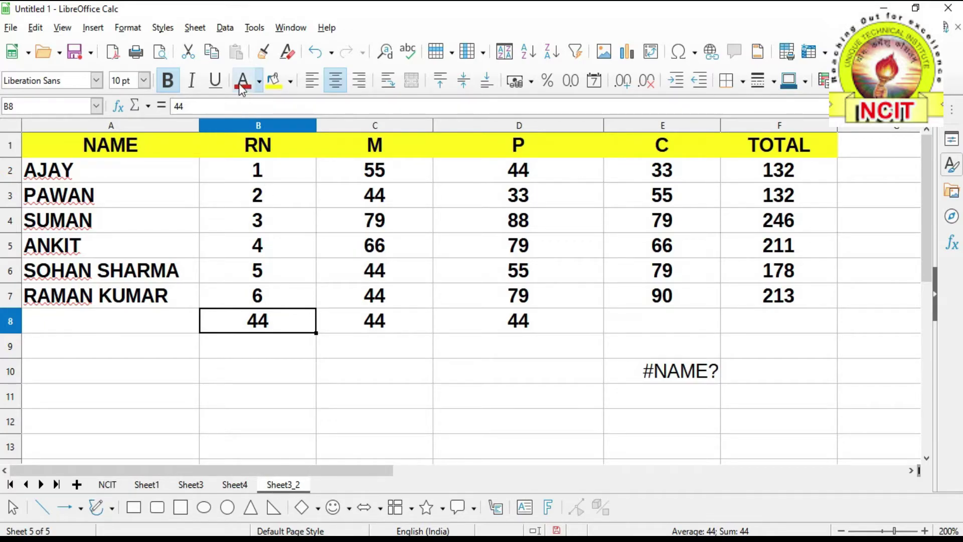
pyautogui.click(195, 28)
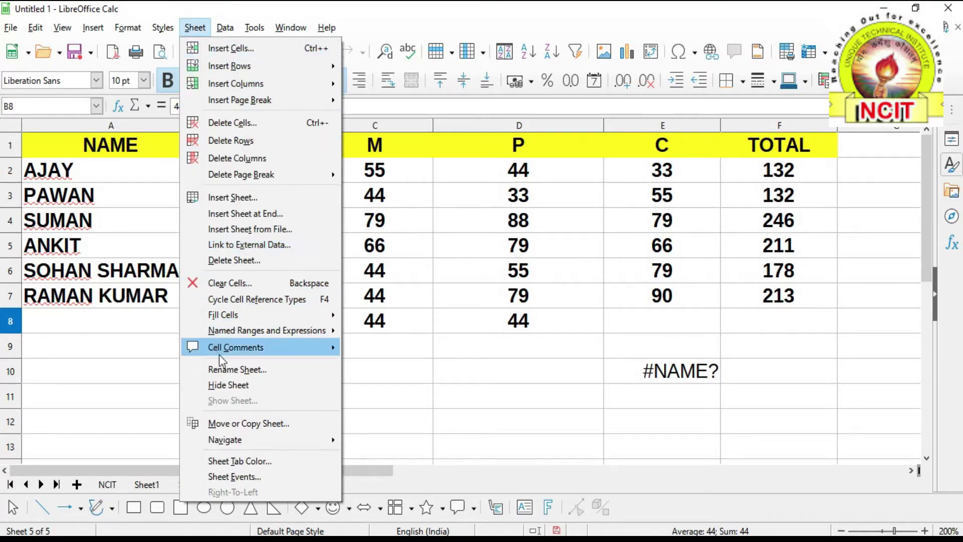
pyautogui.click(228, 369)
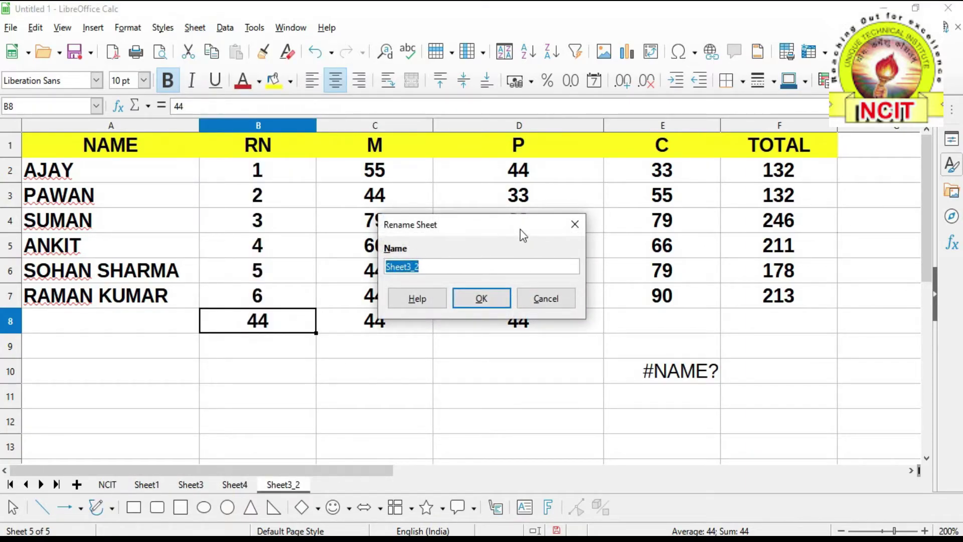
pyautogui.click(443, 269)
pyautogui.moveTo(443, 270); pyautogui.dragTo(371, 266)
pyautogui.write('COMPUTER')
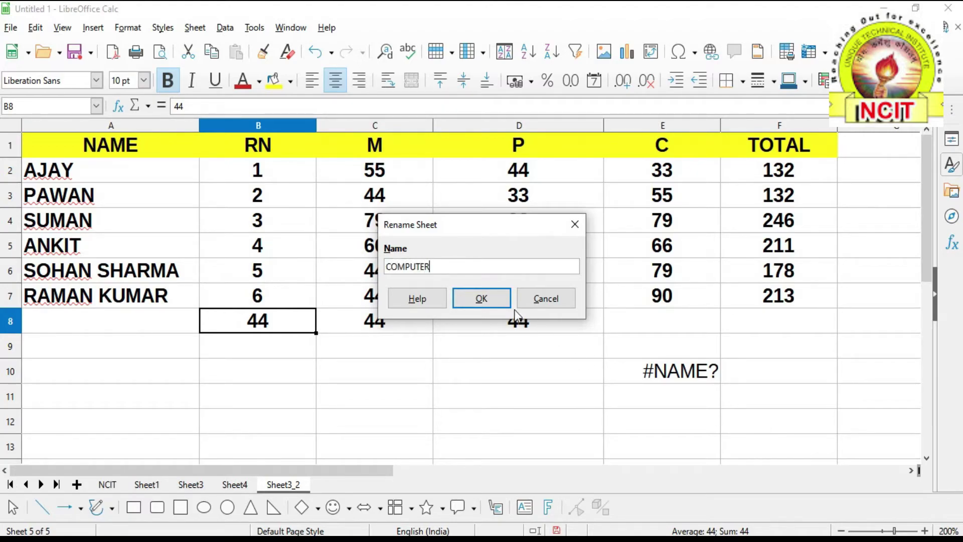
pyautogui.click(491, 300)
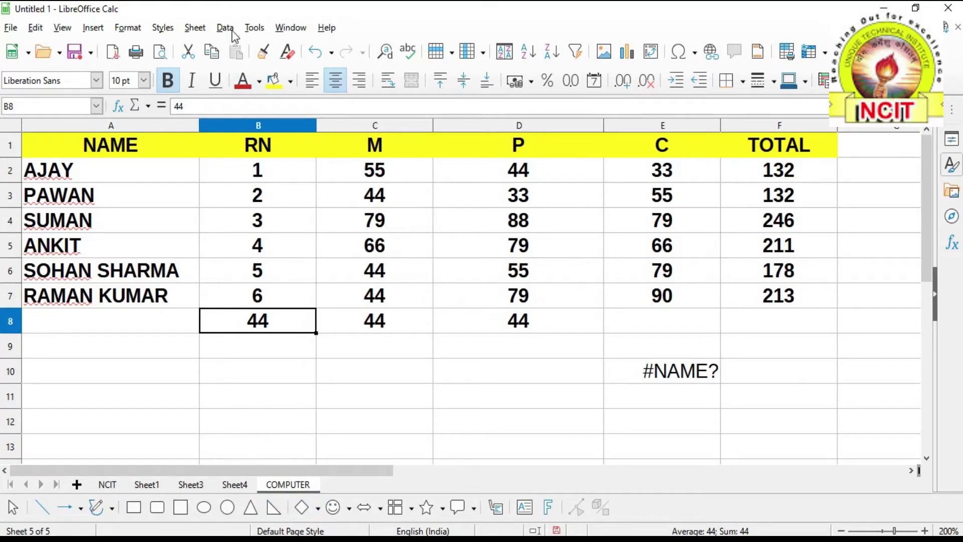
# Hide the COMPUTER sheet with the Hide Sheet command.
pyautogui.click(195, 35)
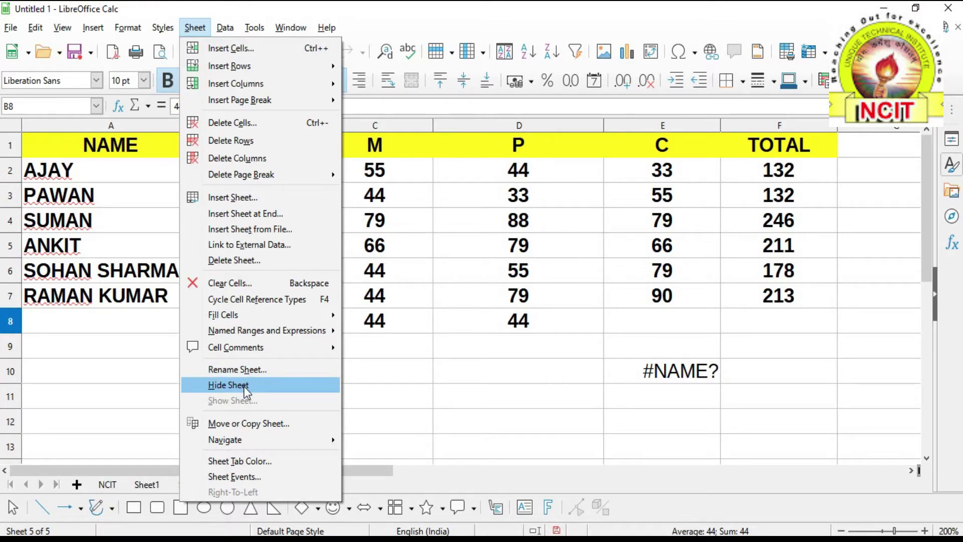
pyautogui.click(423, 390)
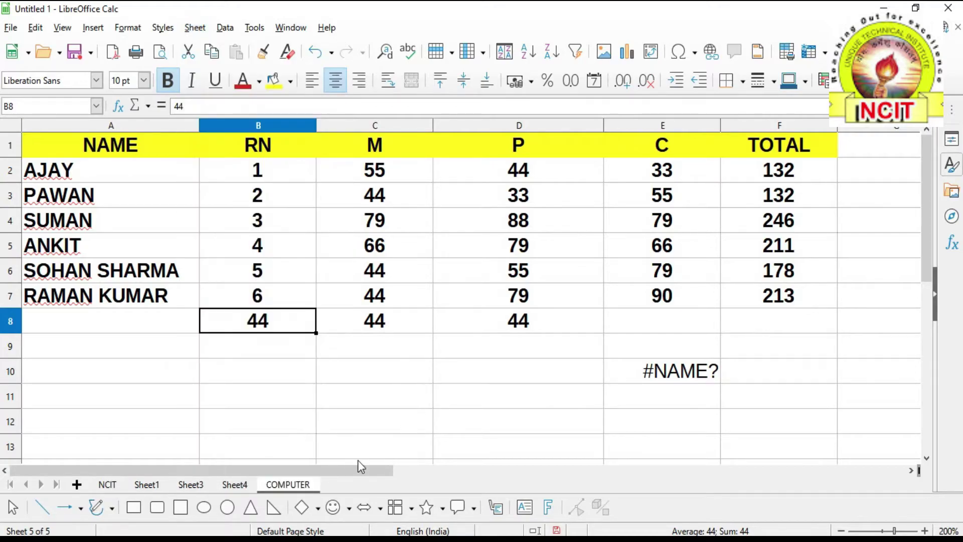
pyautogui.click(195, 28)
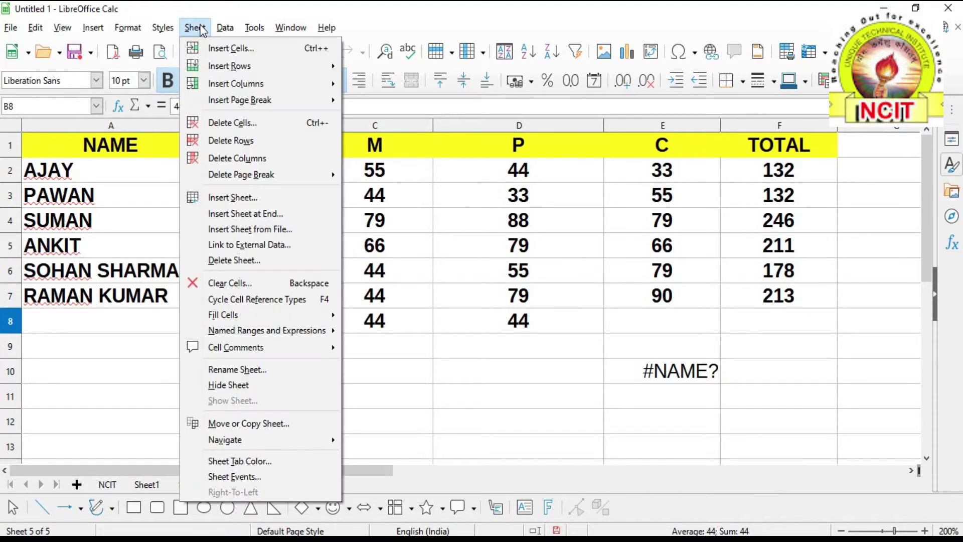
pyautogui.click(223, 387)
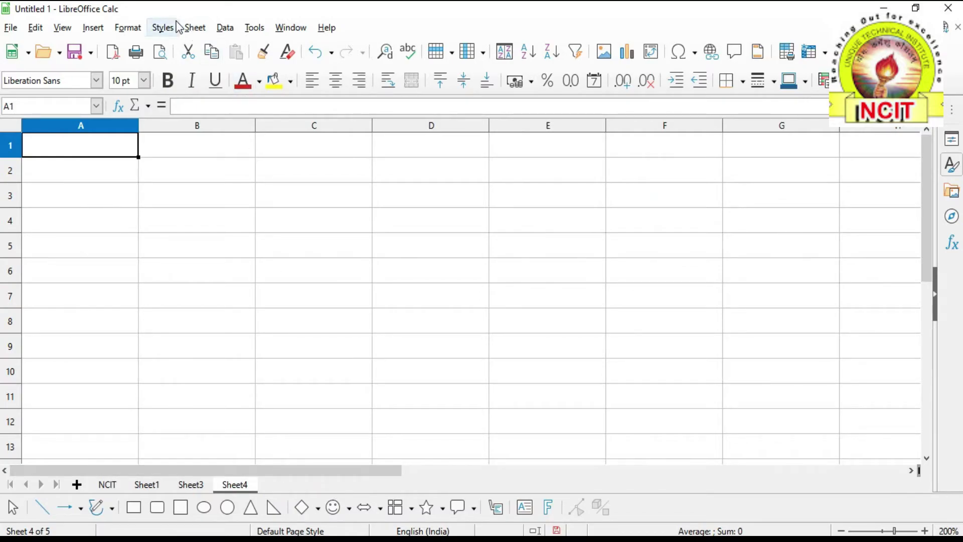
# Bring the hidden COMPUTER sheet back into the workbook with Show Sheet.
pyautogui.click(193, 28)
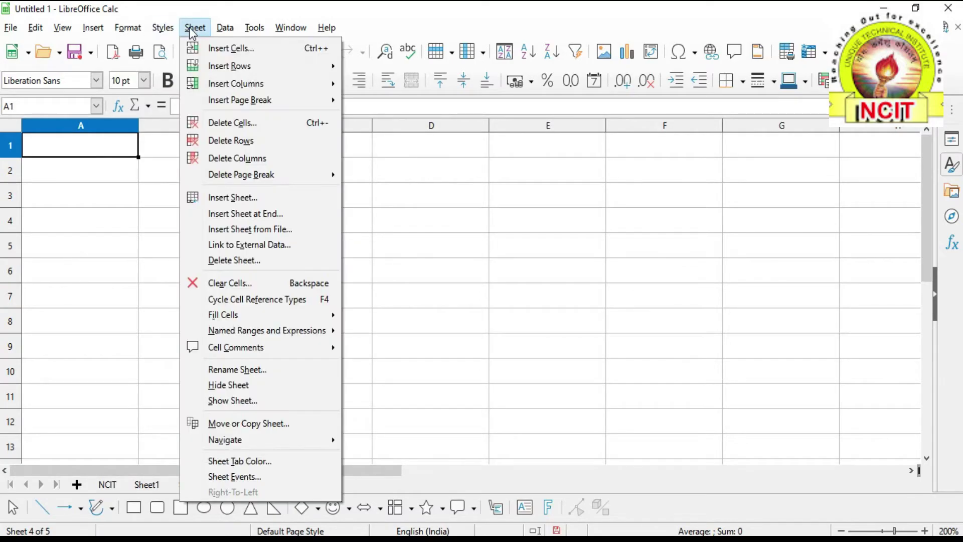
pyautogui.click(264, 403)
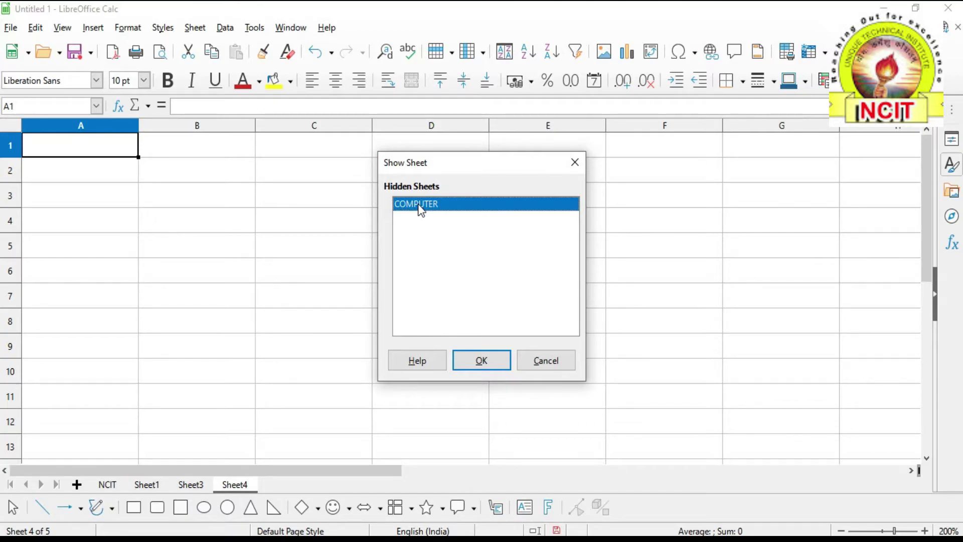
pyautogui.click(492, 365)
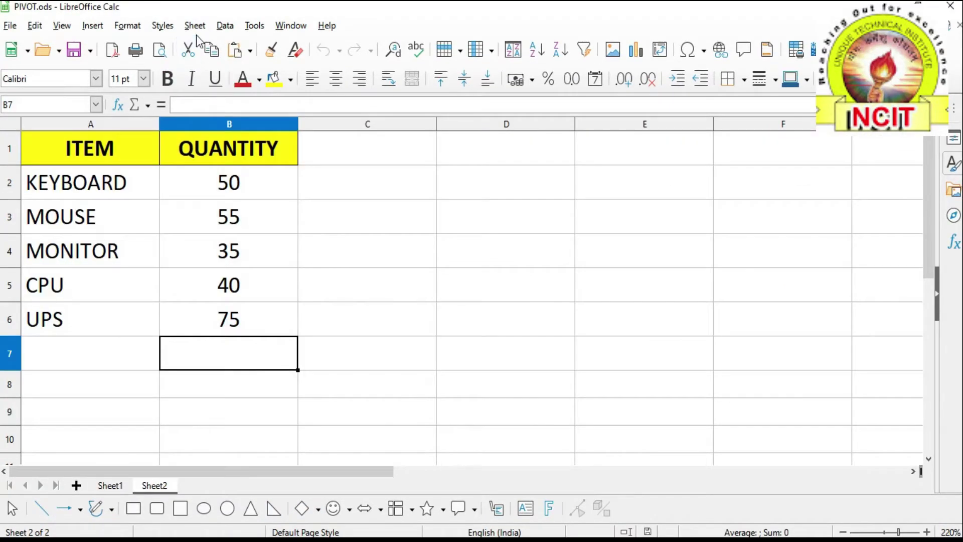
# In PIVOT.ods, apply a Move to the active sheet with Sheet2 as the insert-before position and NCIT as its new name.
pyautogui.click(195, 25)
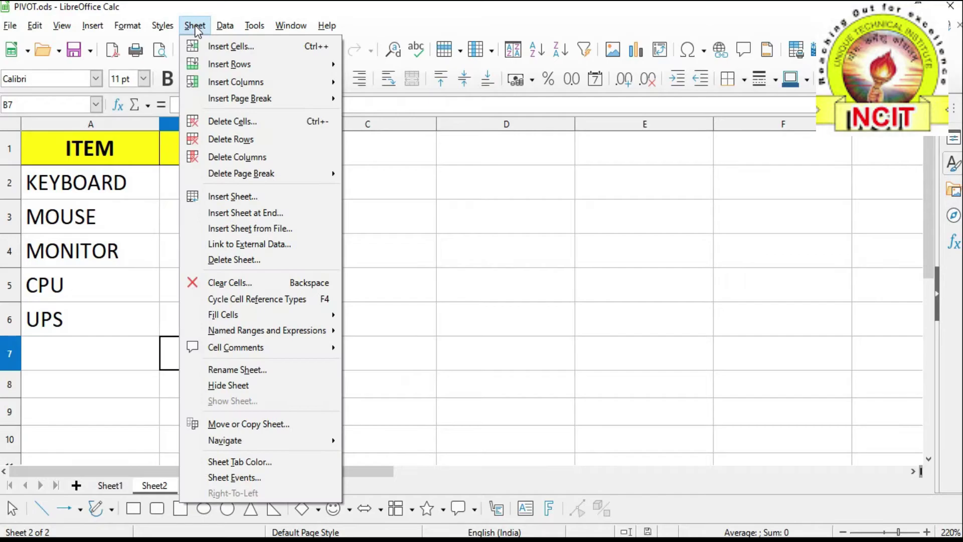
pyautogui.click(256, 429)
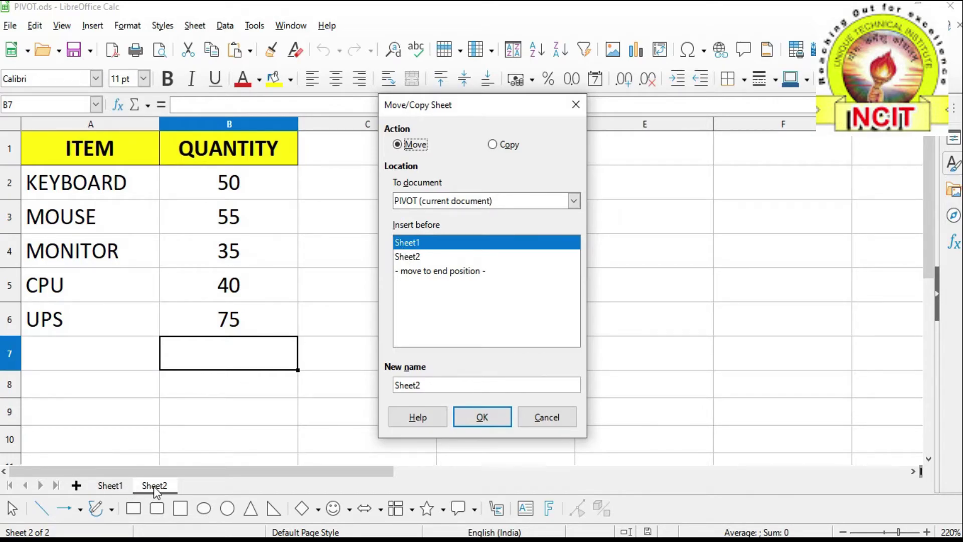
pyautogui.click(413, 258)
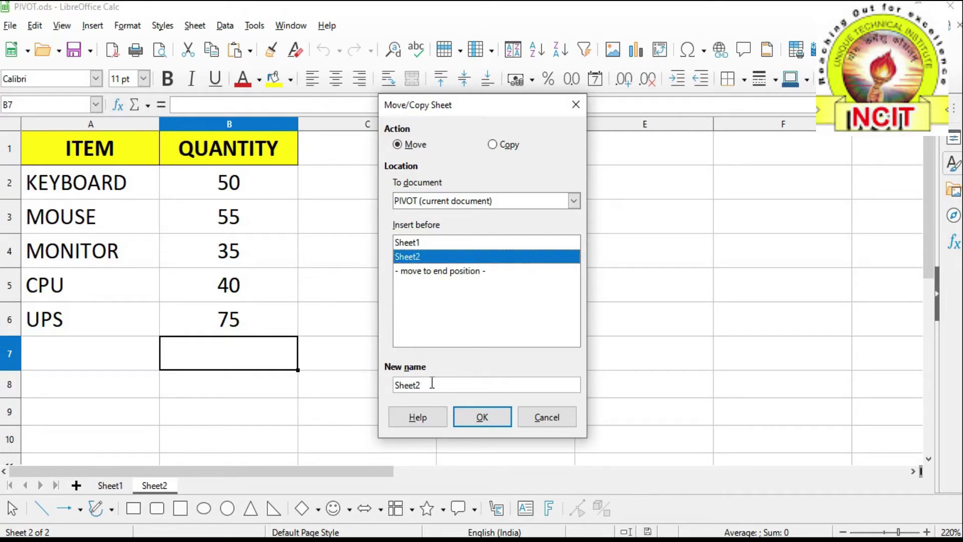
pyautogui.moveTo(420, 384); pyautogui.dragTo(381, 384)
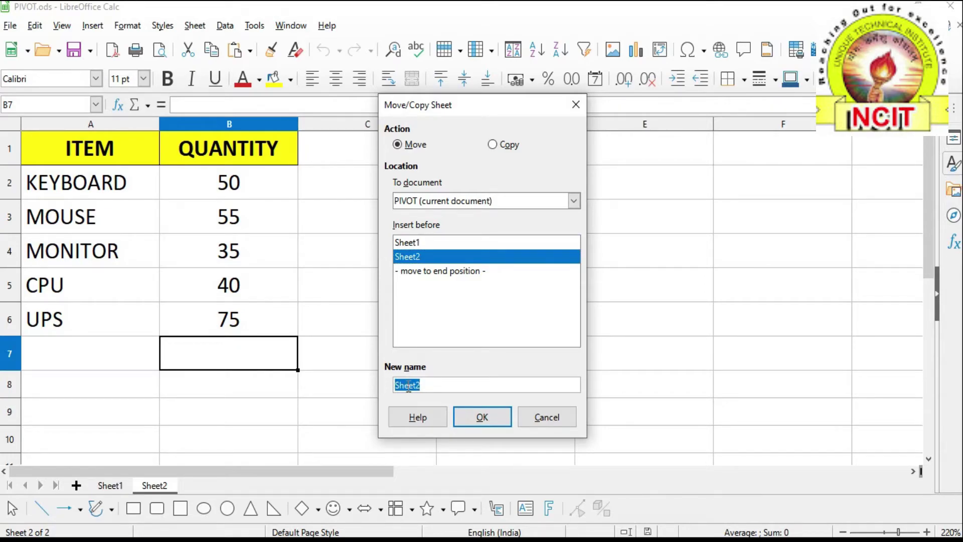
pyautogui.write('NCIT')
pyautogui.click(484, 421)
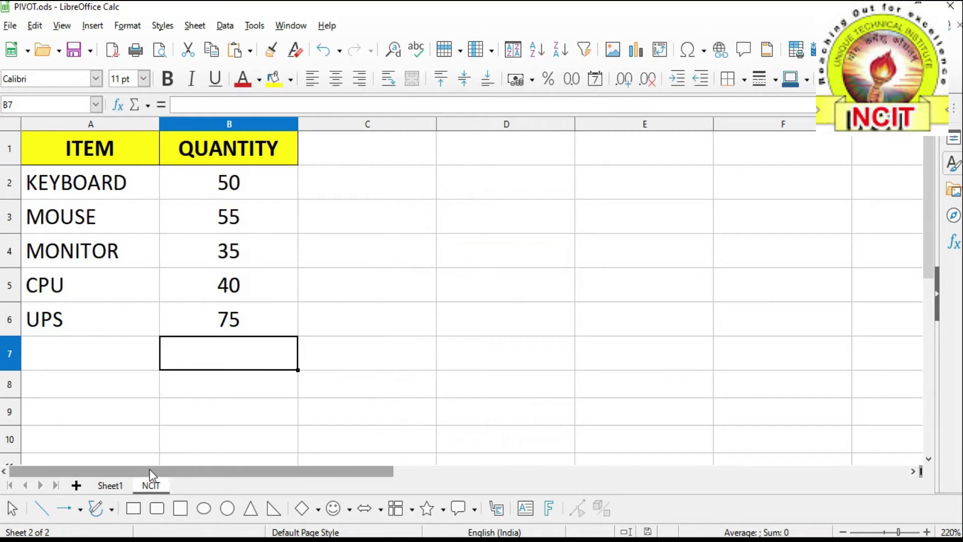
# Copy the NCIT sheet within the current document, inserting the copy before NCIT and naming it COMPUTER.
pyautogui.click(195, 27)
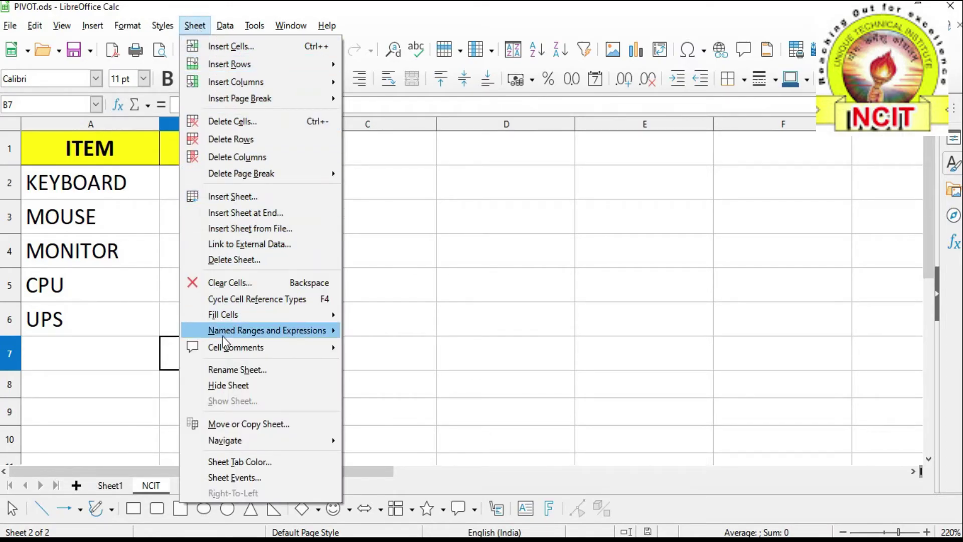
pyautogui.click(231, 425)
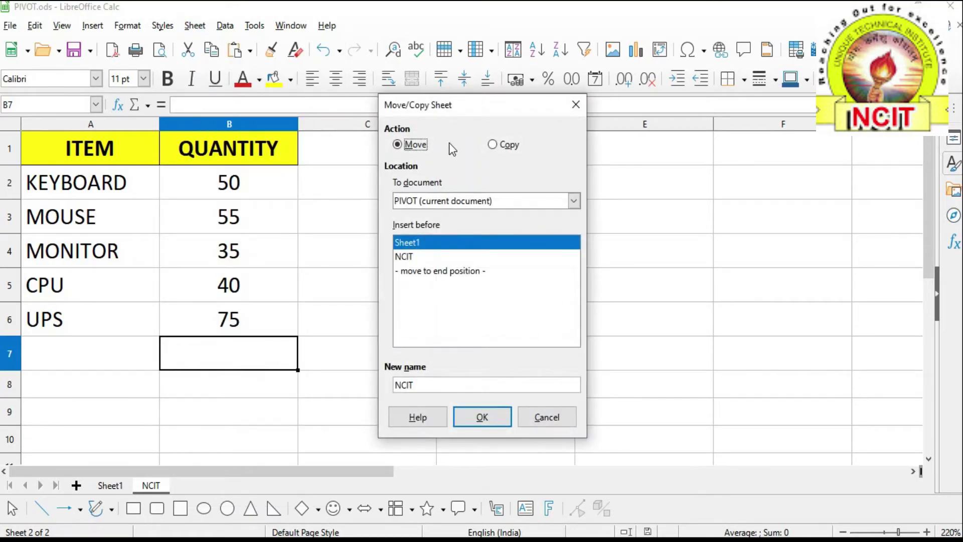
pyautogui.click(493, 145)
pyautogui.click(412, 257)
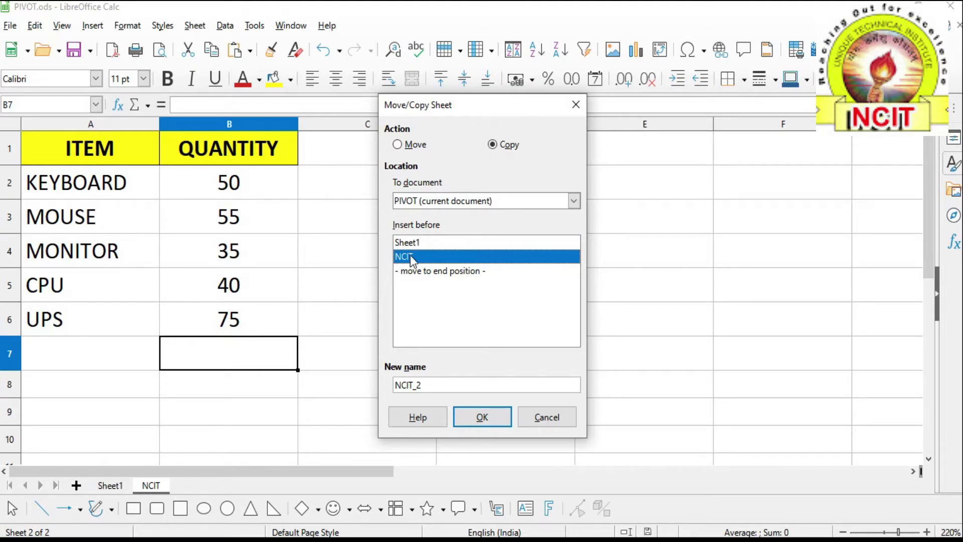
pyautogui.moveTo(451, 389); pyautogui.dragTo(394, 387)
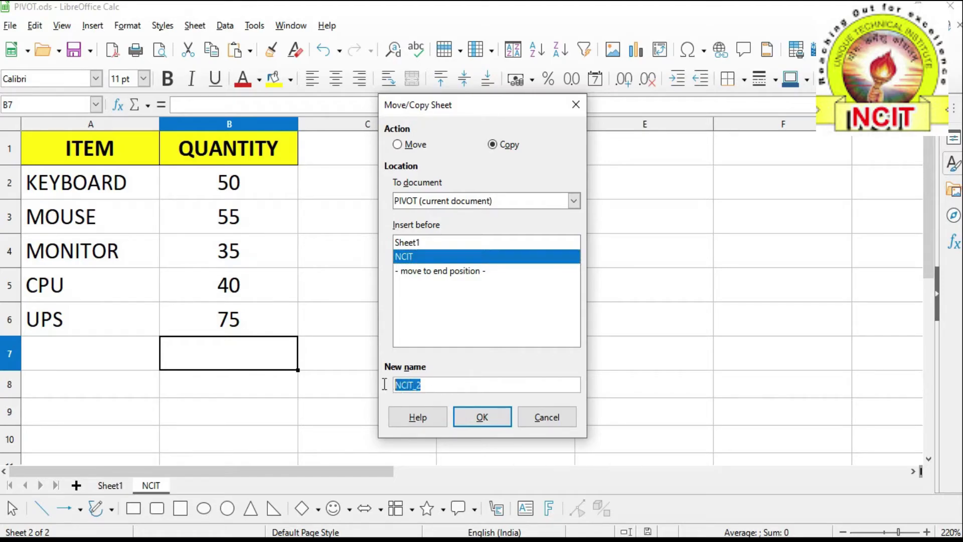
pyautogui.write('COMPUTER')
pyautogui.click(479, 419)
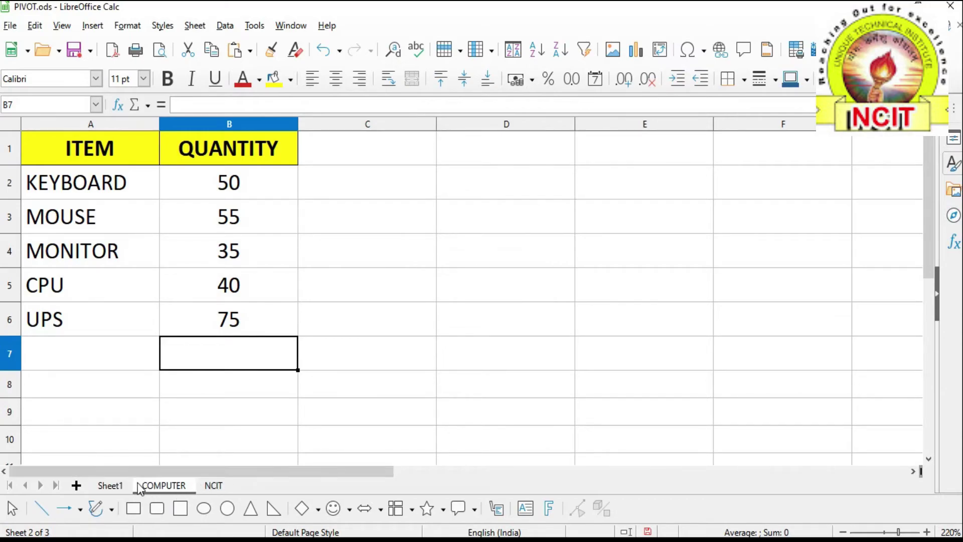
# Move the COMPUTER sheet to the end position of the current document, keeping its name.
pyautogui.click(193, 26)
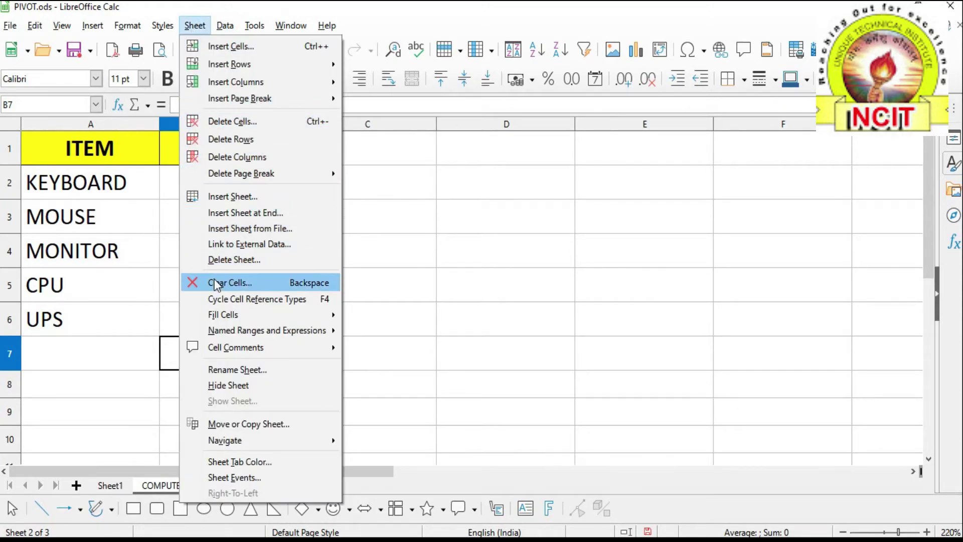
pyautogui.click(238, 424)
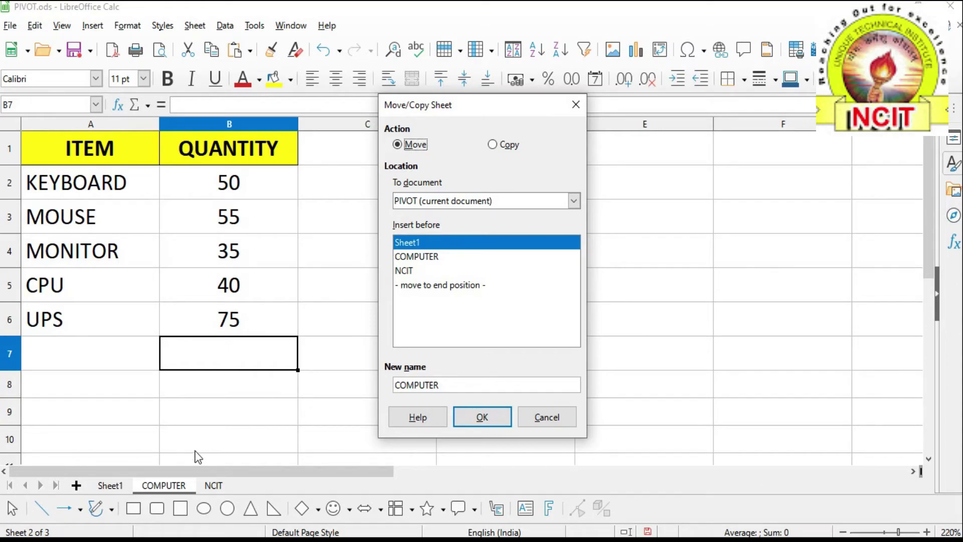
pyautogui.click(424, 258)
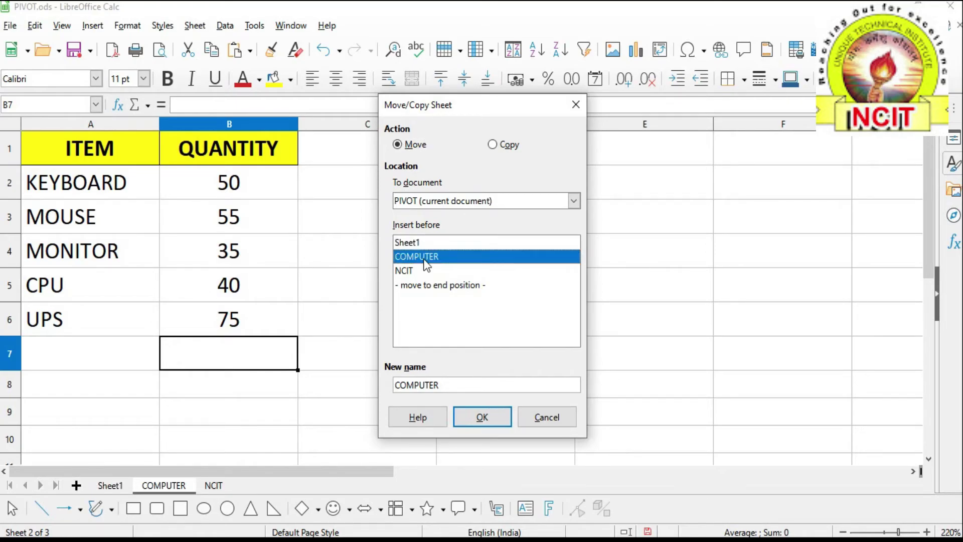
pyautogui.click(424, 287)
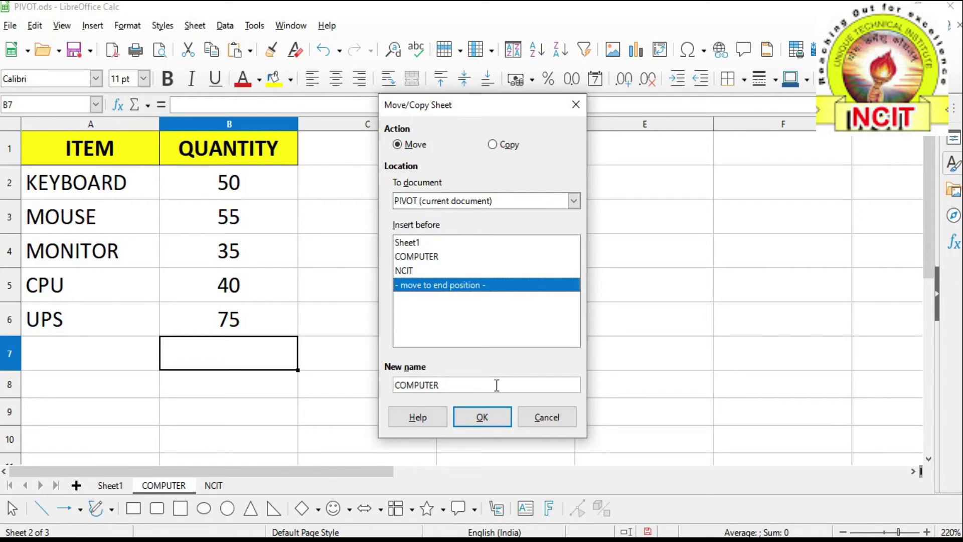
pyautogui.click(500, 414)
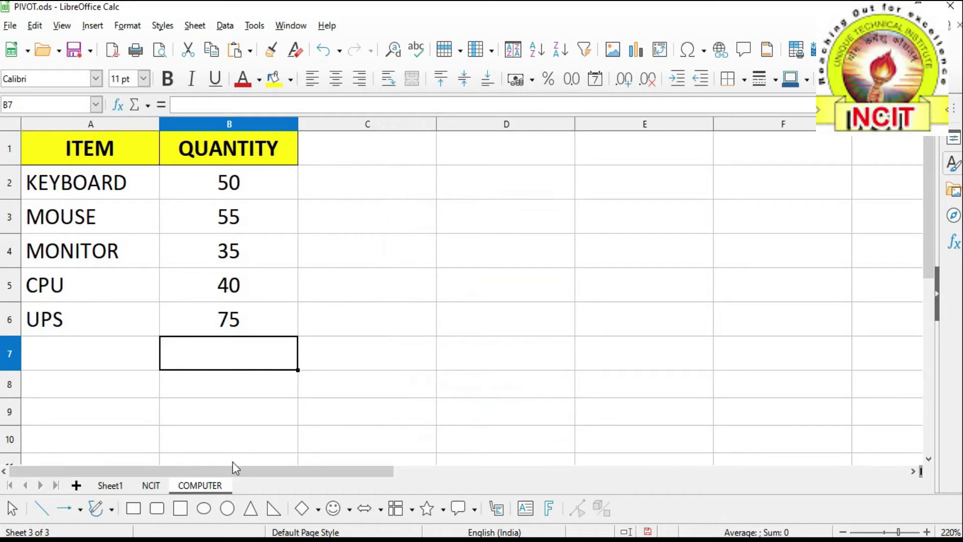
# Switch to Sheet1 and go from it to the NCIT sheet with the To Next Sheet navigation command.
pyautogui.click(190, 25)
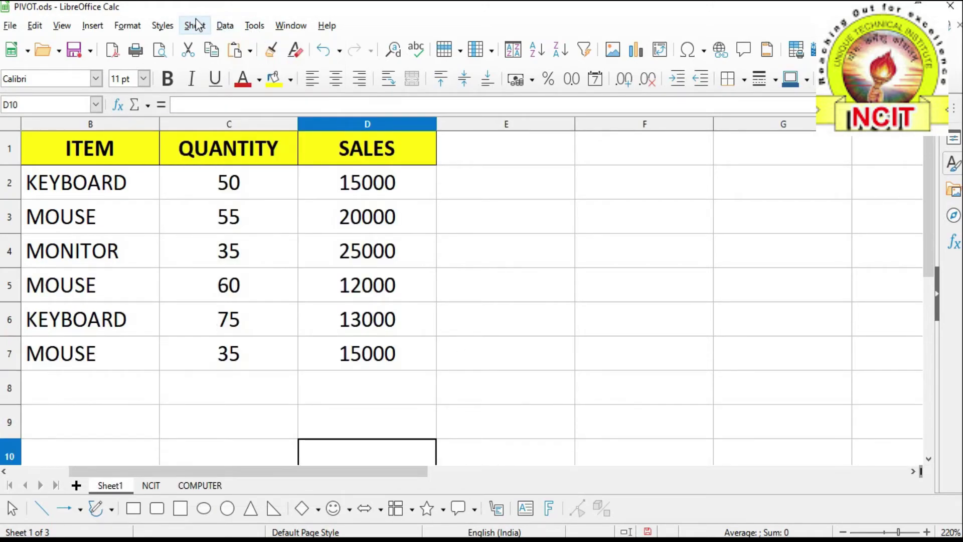
pyautogui.click(194, 25)
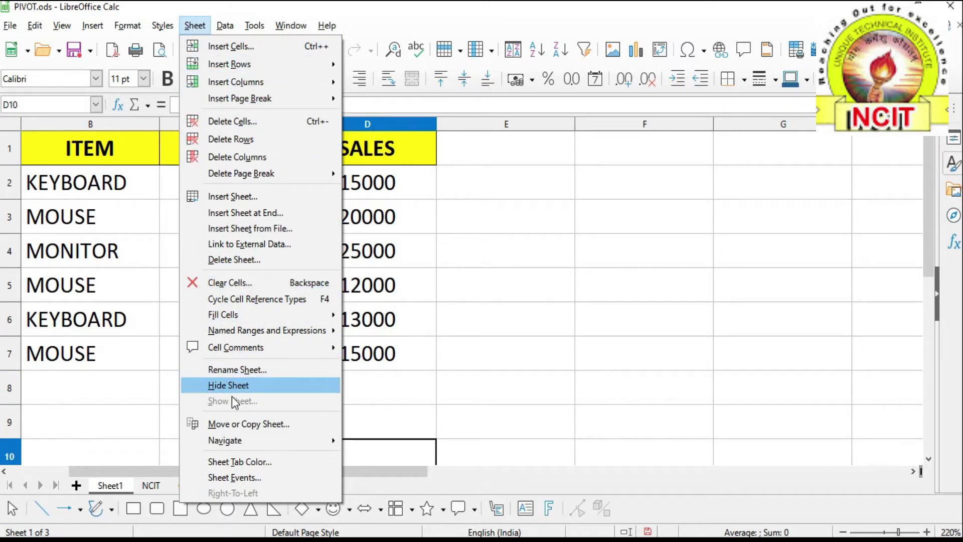
pyautogui.moveTo(239, 440)
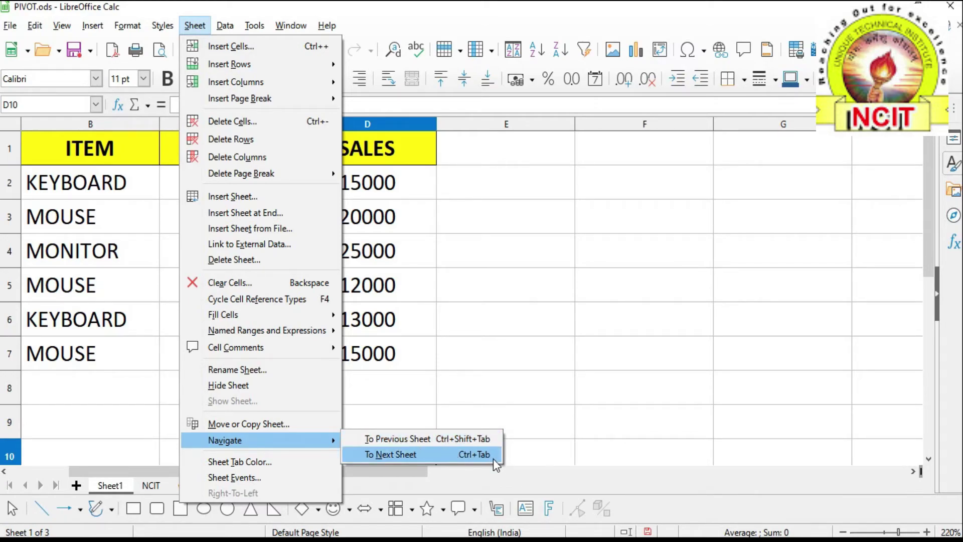
pyautogui.click(491, 377)
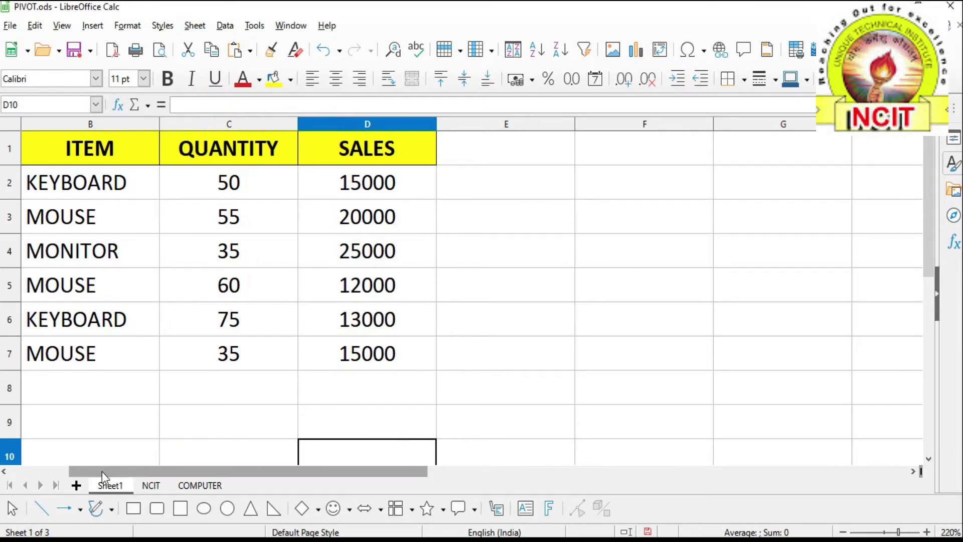
pyautogui.click(197, 29)
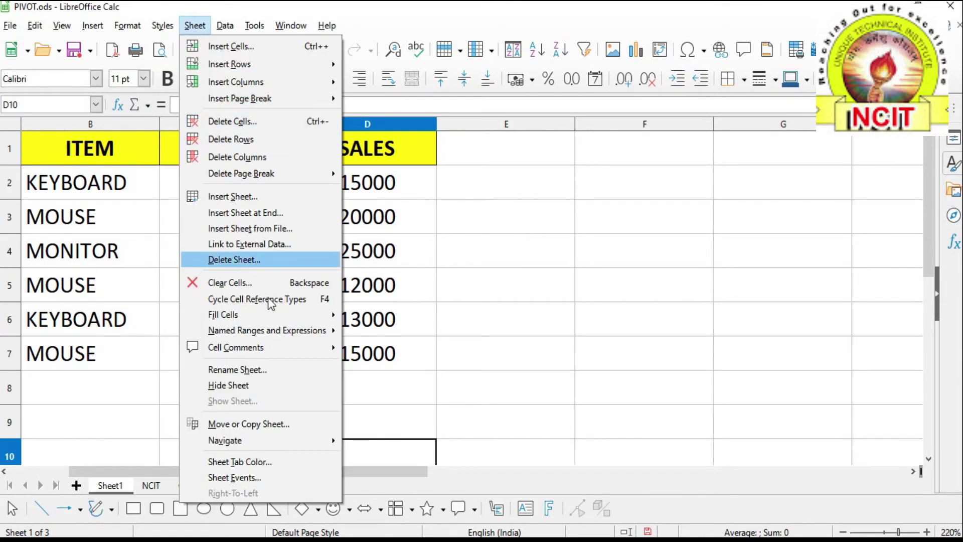
pyautogui.moveTo(271, 444)
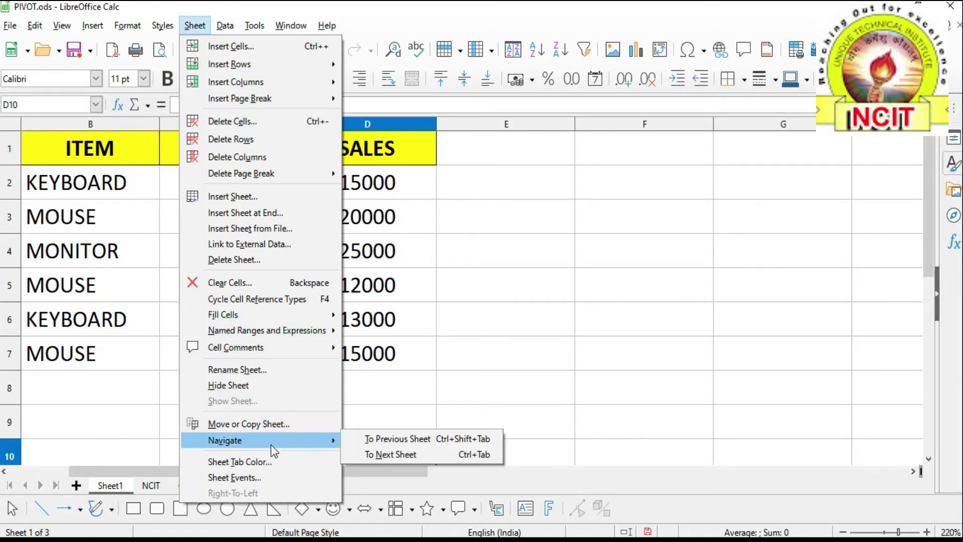
pyautogui.click(387, 456)
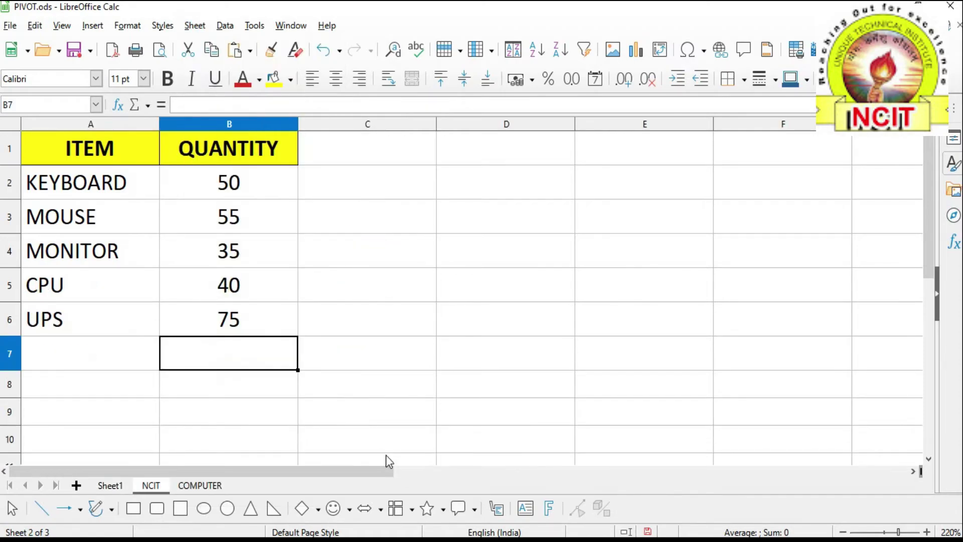
# Go from the NCIT sheet back to Sheet1 with the To Previous Sheet navigation command.
pyautogui.click(194, 26)
pyautogui.moveTo(269, 440)
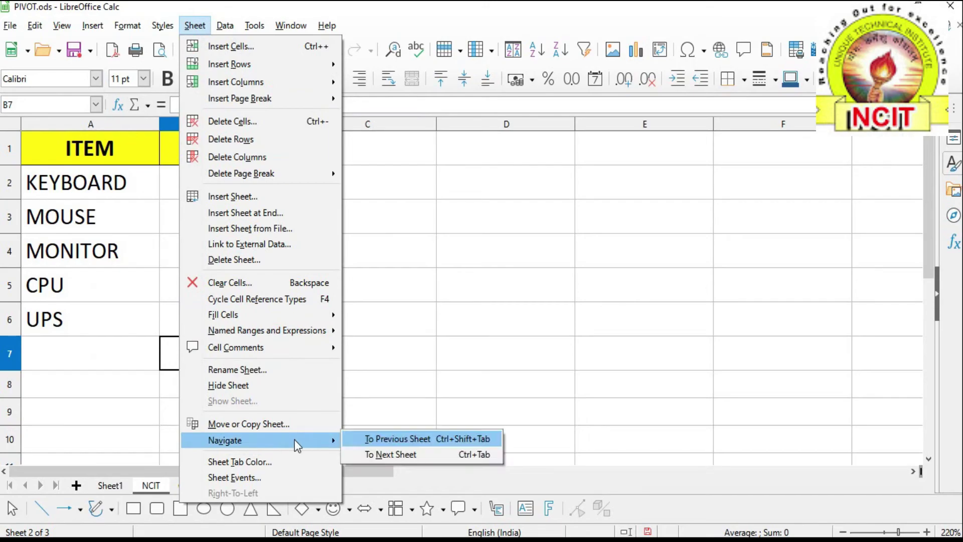
pyautogui.click(442, 440)
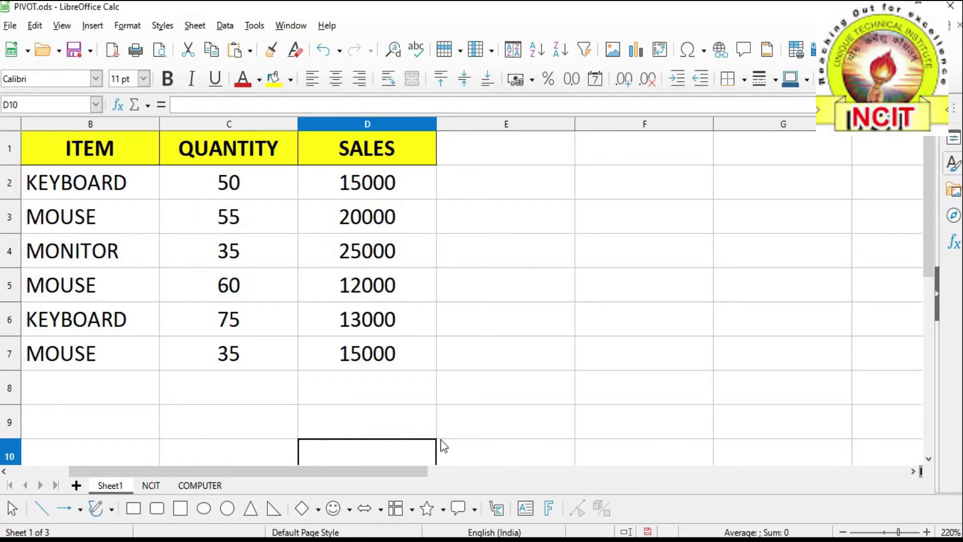
# Set Sheet1's tab color to Pink from the compatibility palette.
pyautogui.click(195, 25)
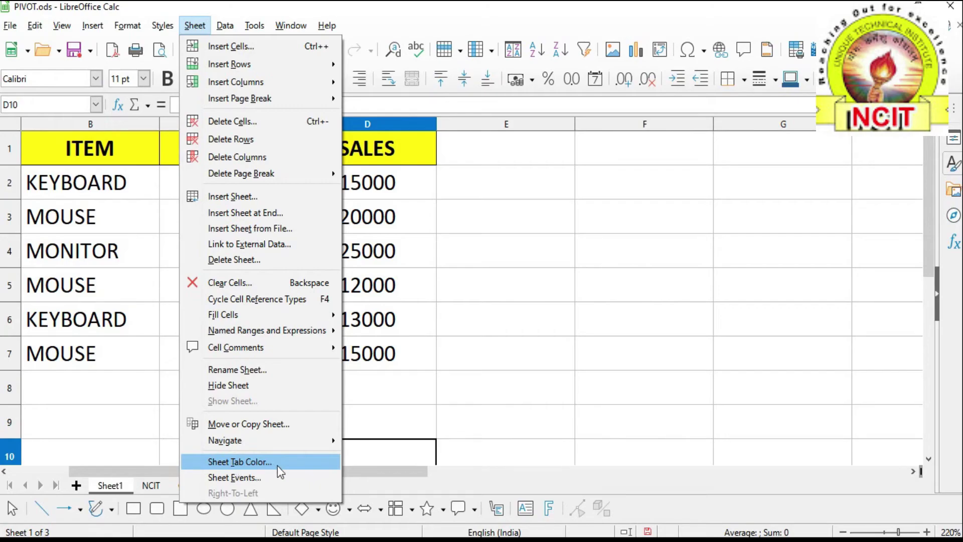
pyautogui.click(239, 463)
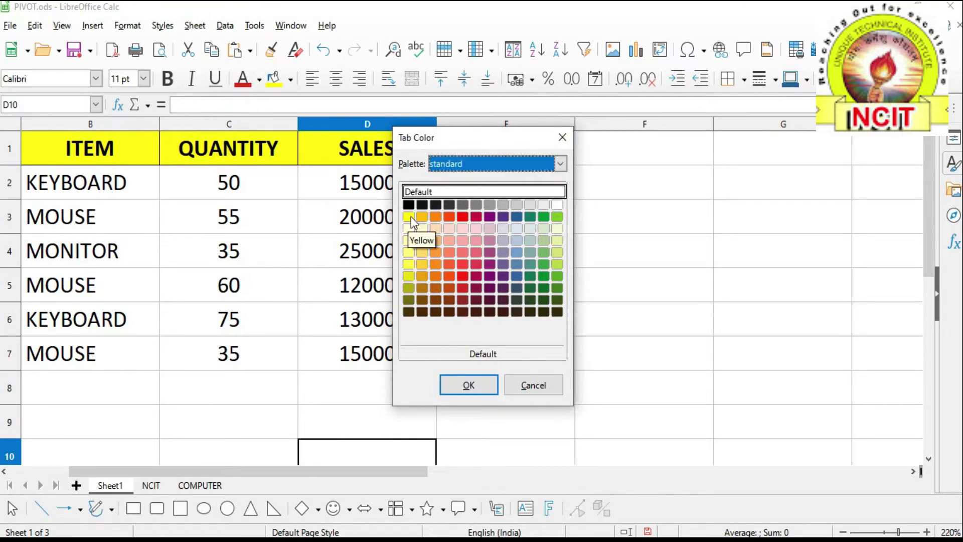
pyautogui.click(474, 160)
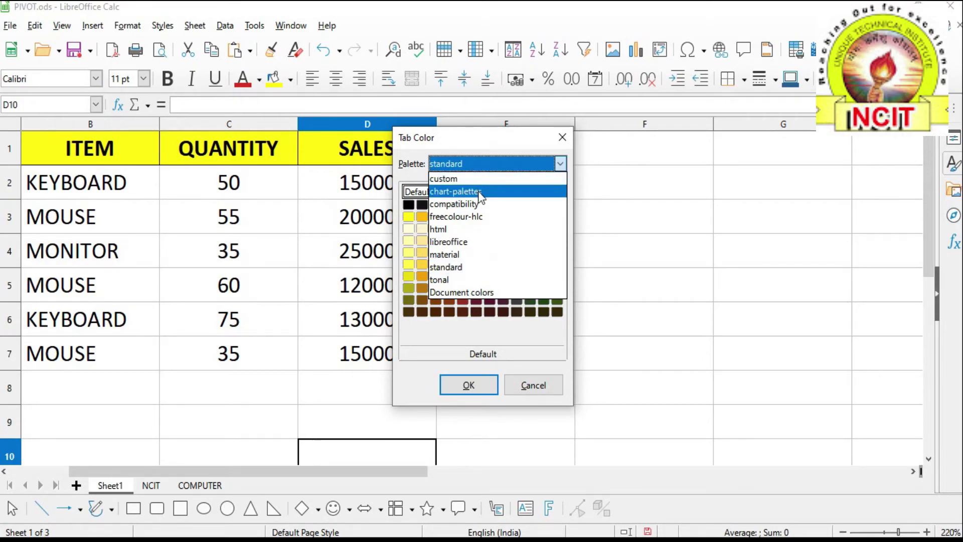
pyautogui.click(456, 269)
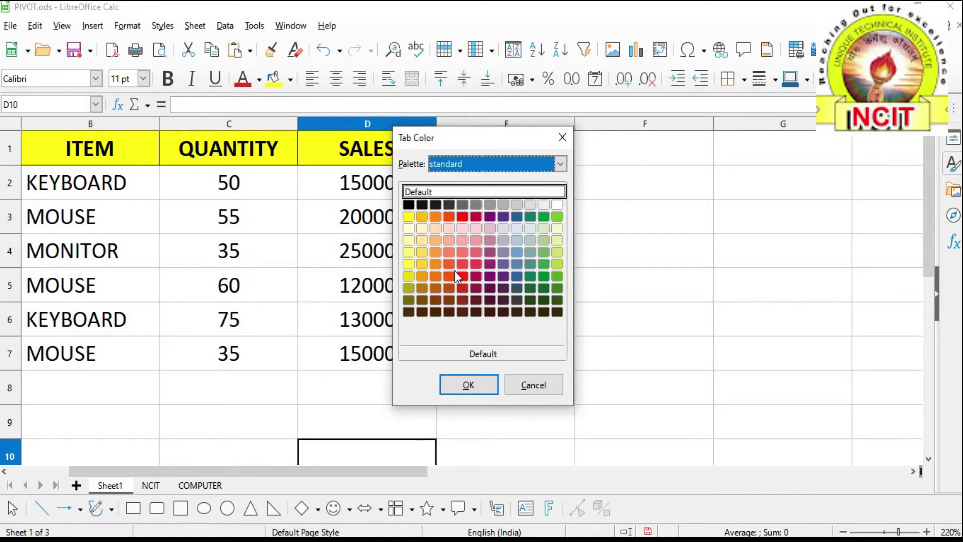
pyautogui.click(467, 168)
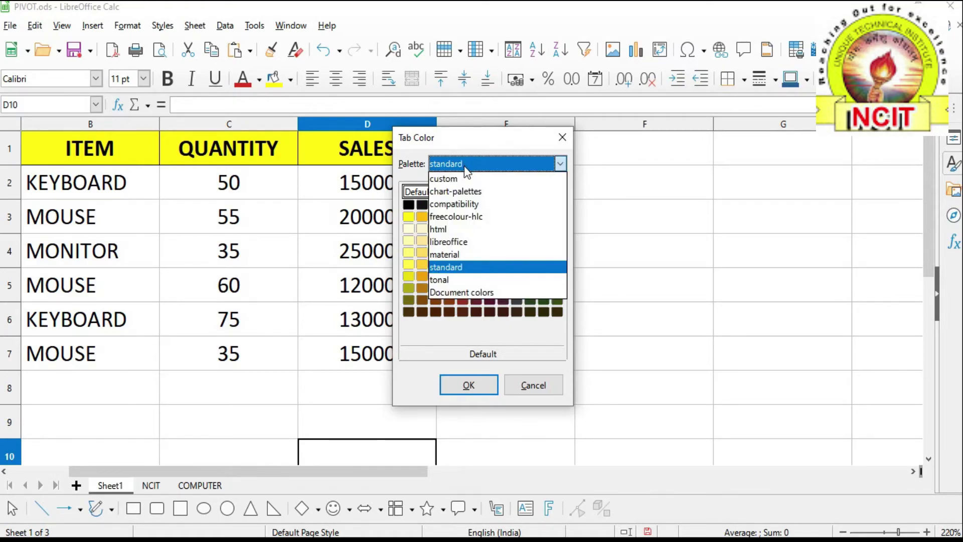
pyautogui.click(459, 206)
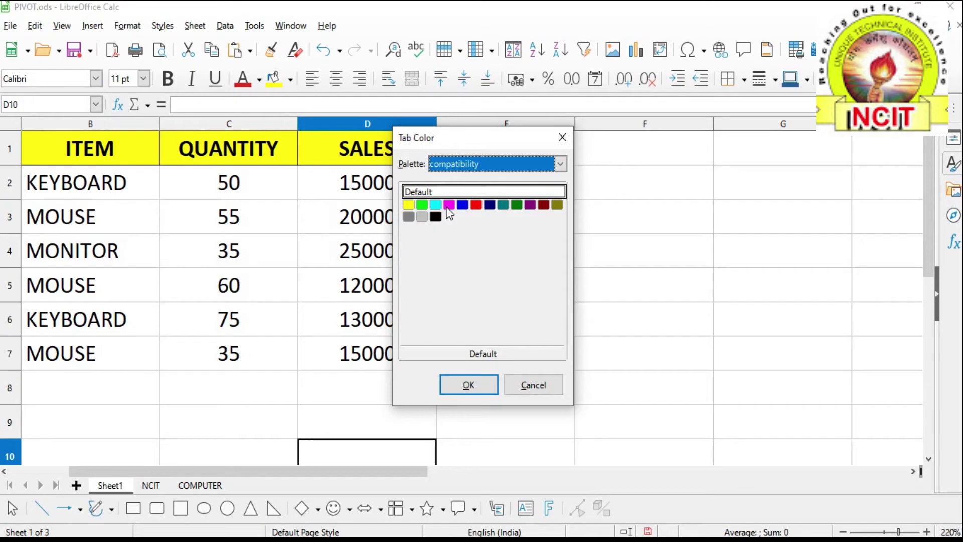
pyautogui.click(448, 207)
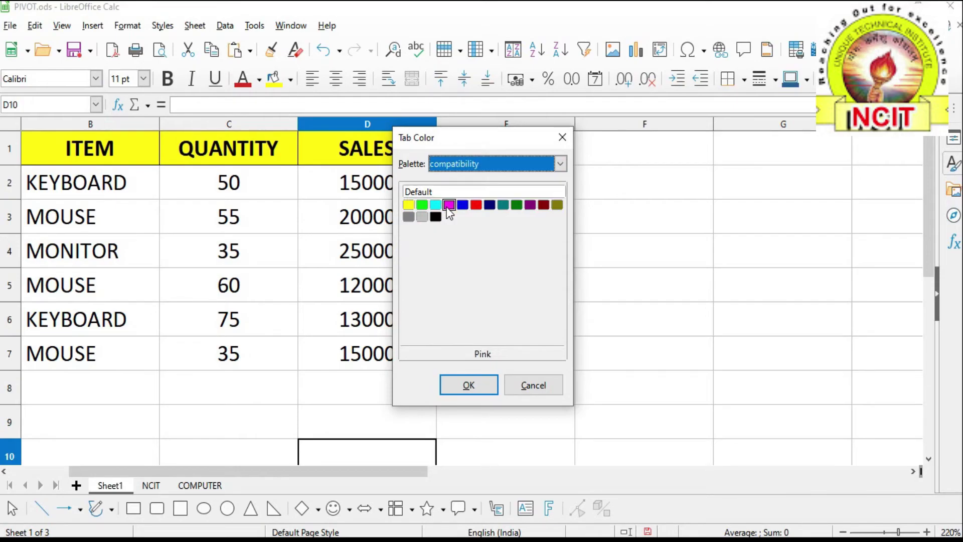
pyautogui.click(470, 386)
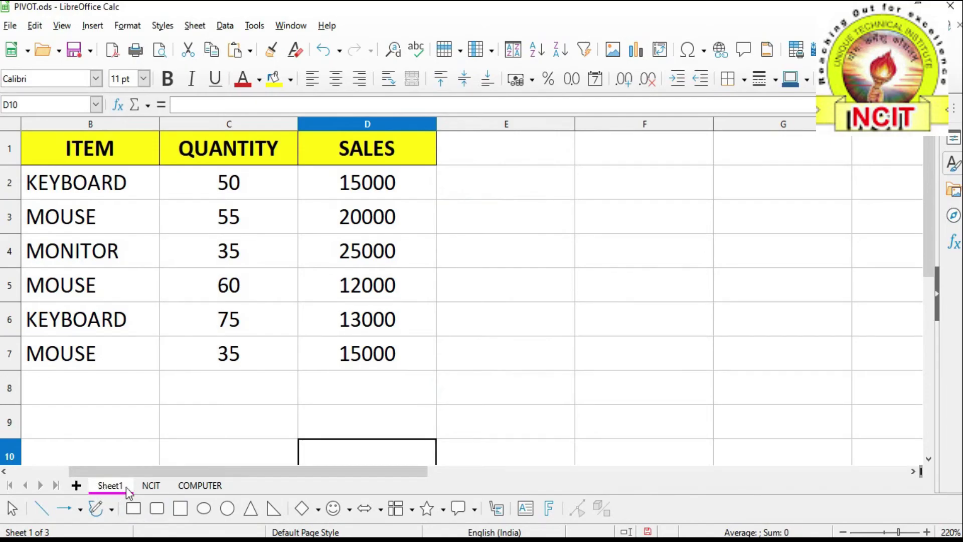
# Switch to the NCIT sheet and set its tab color to Dark Red 1 from the standard palette.
pyautogui.click(152, 487)
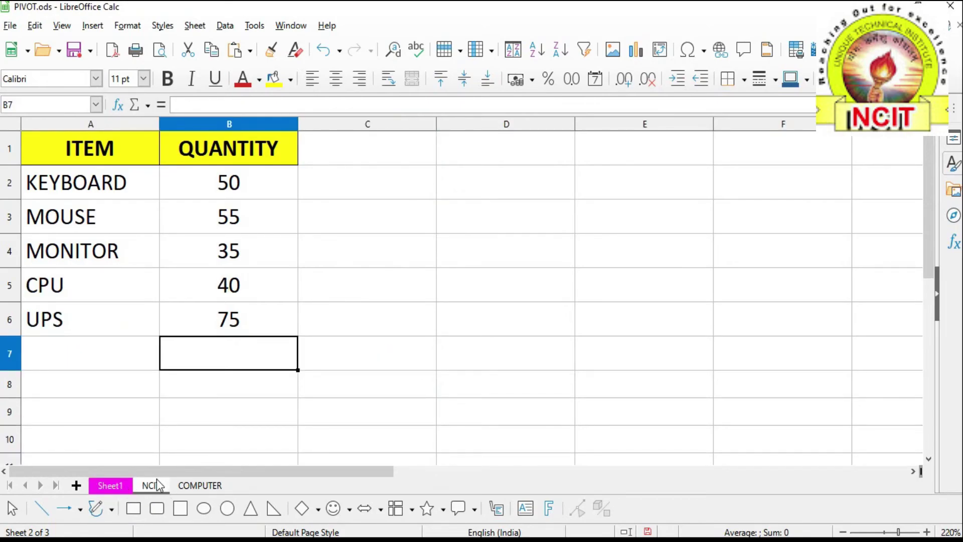
pyautogui.click(193, 25)
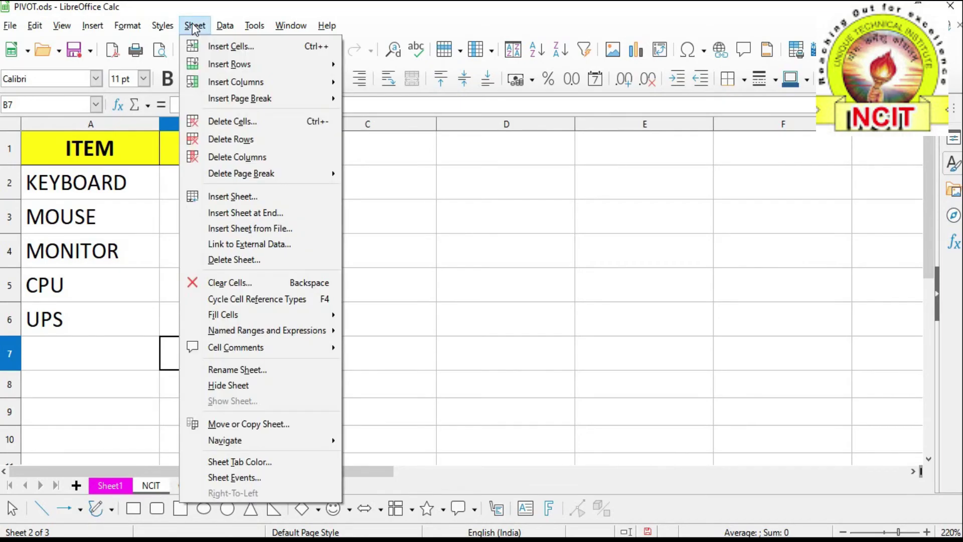
pyautogui.click(228, 463)
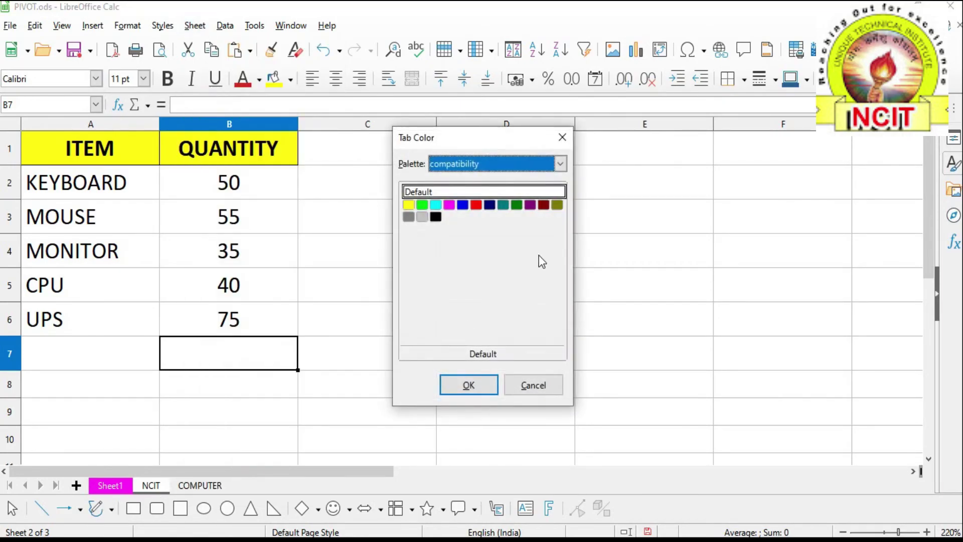
pyautogui.click(514, 168)
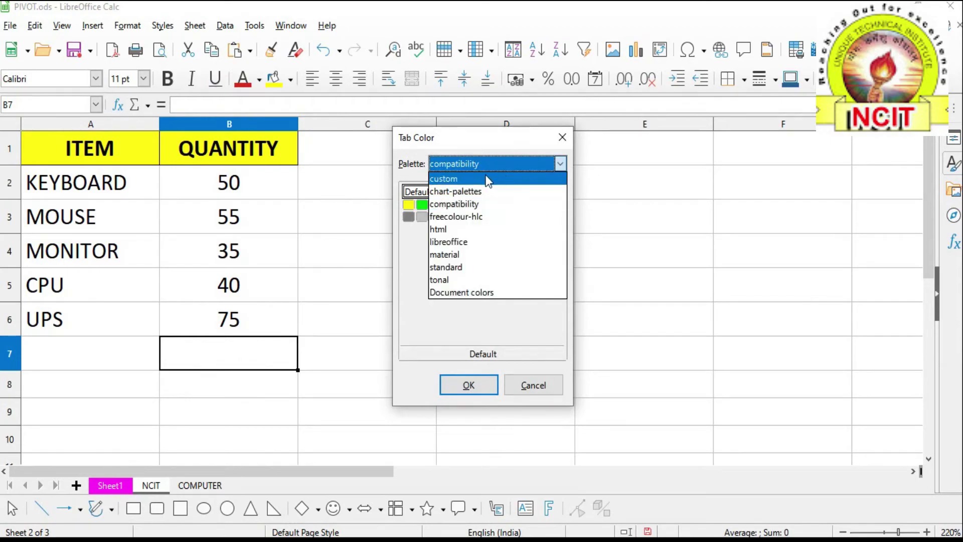
pyautogui.click(487, 180)
pyautogui.click(491, 168)
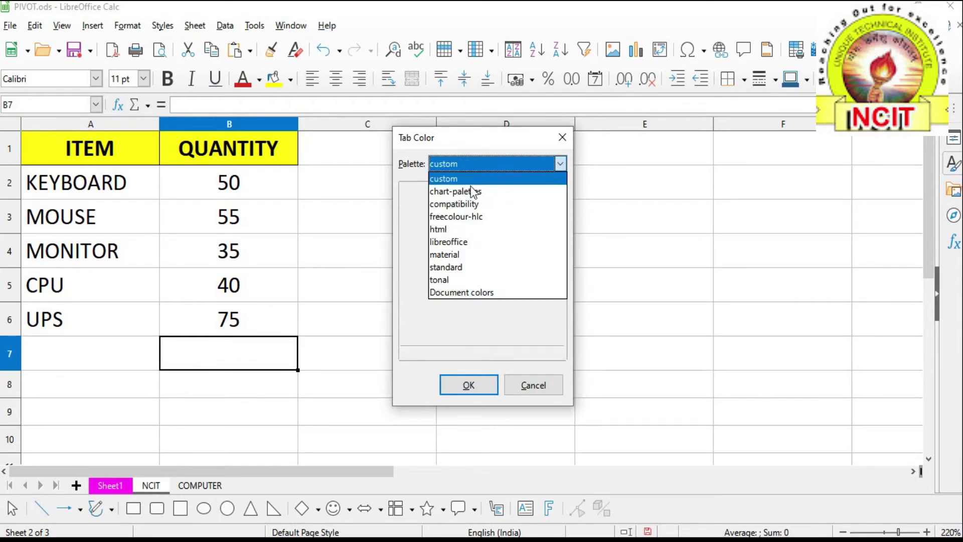
pyautogui.click(457, 266)
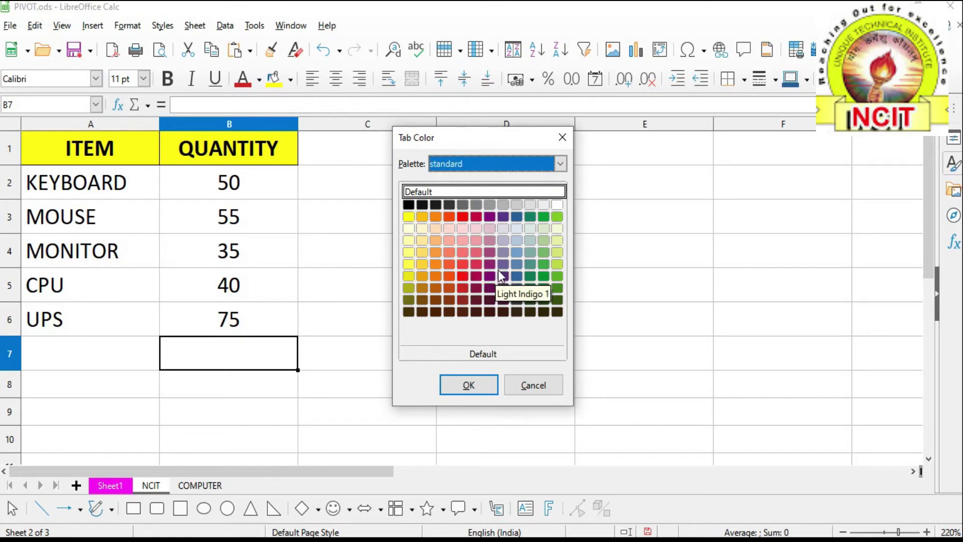
pyautogui.click(462, 273)
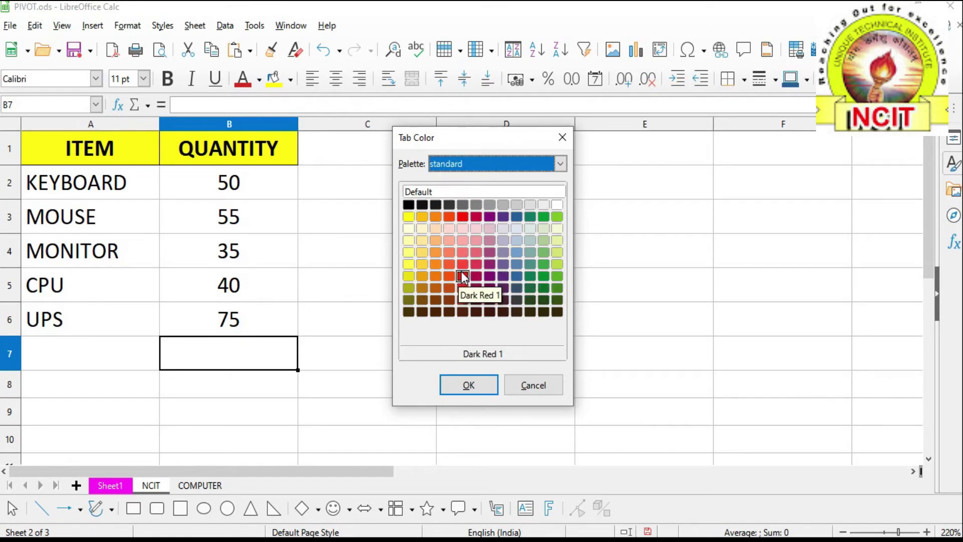
pyautogui.click(471, 384)
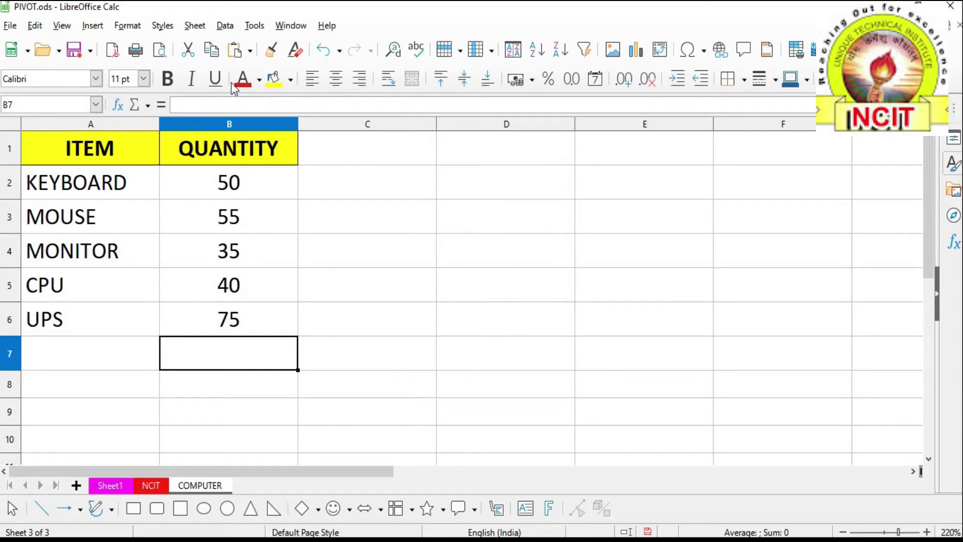
# Set the COMPUTER sheet's tab color to Dark Green 2 and switch through the three sheets to compare their tab colors.
pyautogui.click(196, 26)
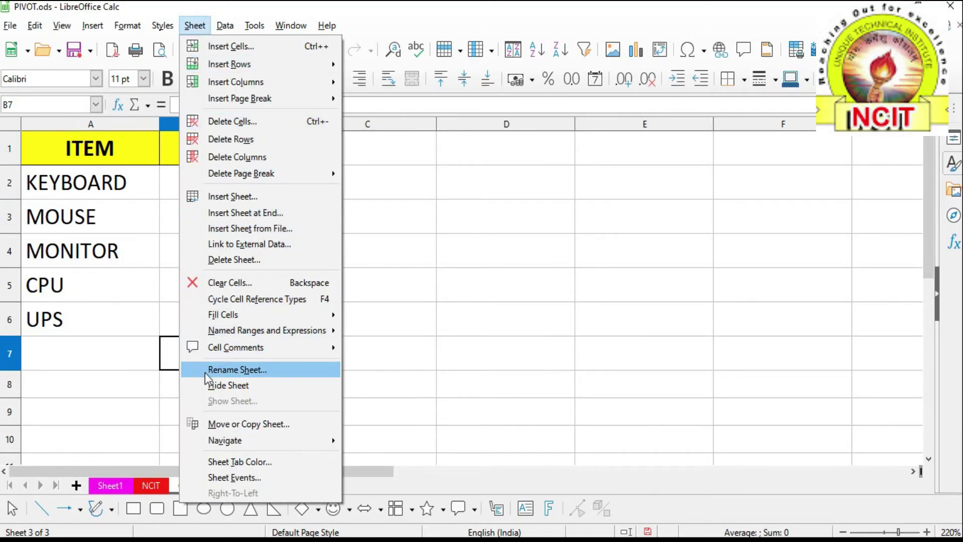
pyautogui.click(252, 461)
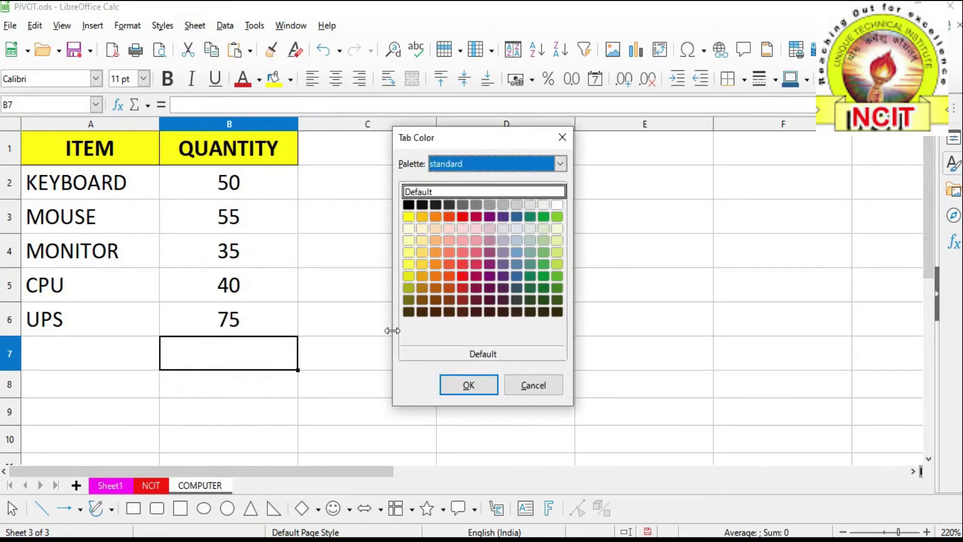
pyautogui.click(543, 287)
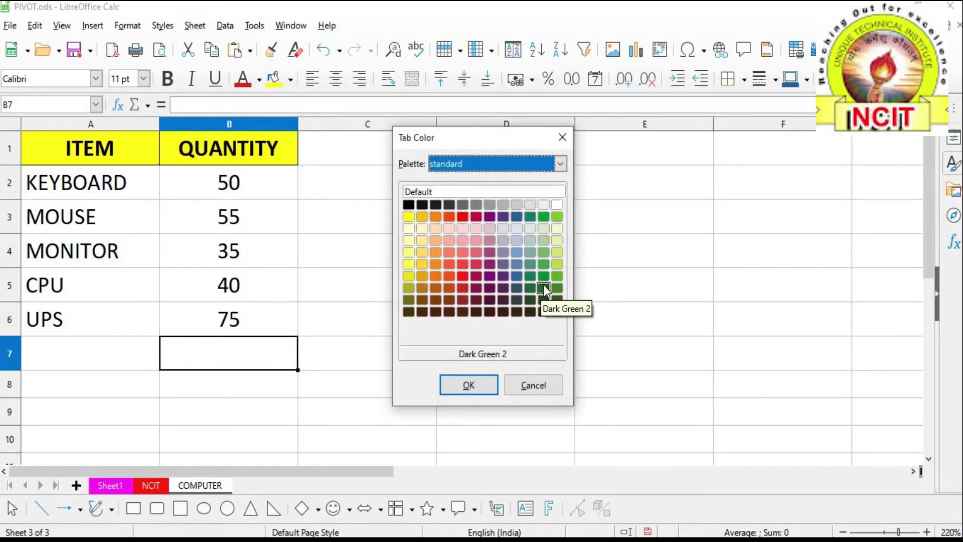
pyautogui.click(468, 385)
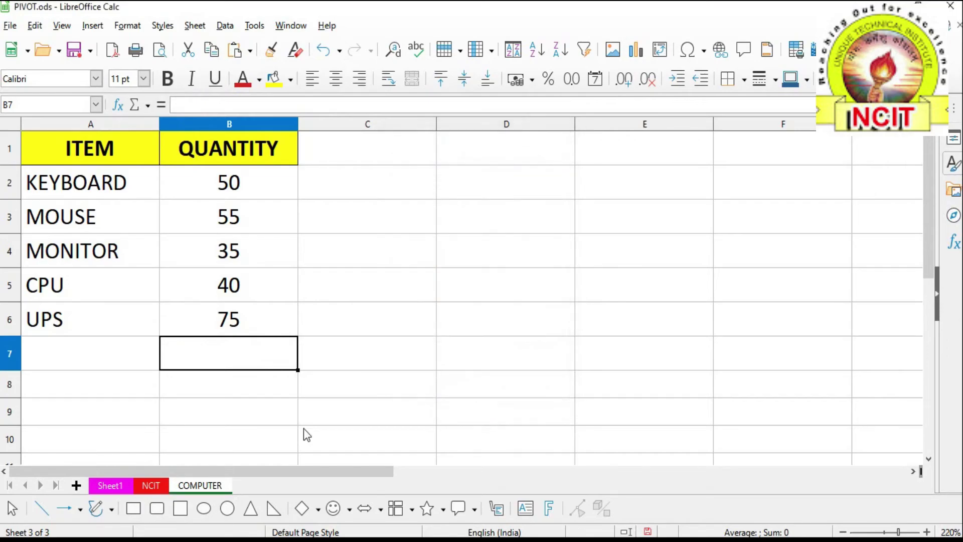
pyautogui.click(148, 482)
pyautogui.click(123, 485)
pyautogui.click(150, 485)
pyautogui.click(195, 485)
# Open the COMPUTER sheet's event assignments and bring up the macro selector for the Right click event.
pyautogui.click(196, 25)
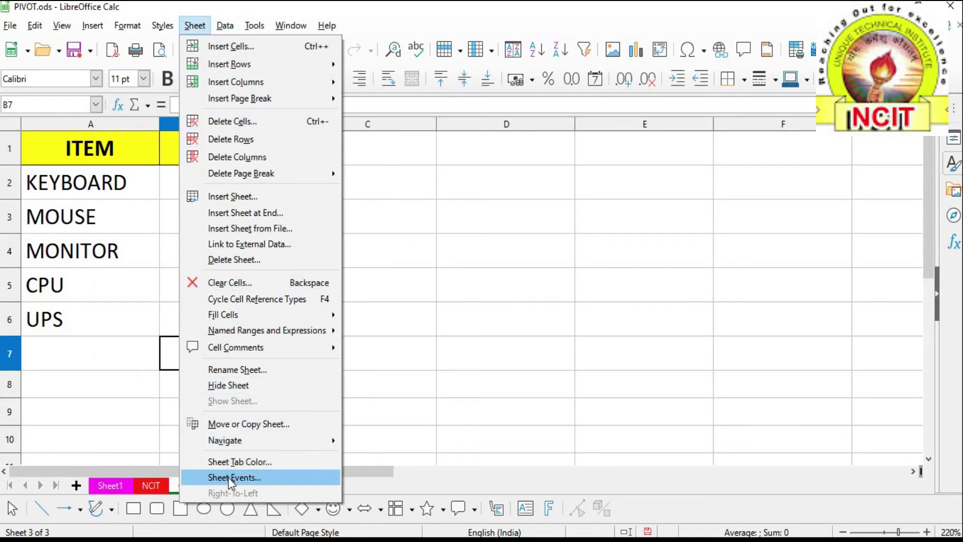
pyautogui.click(259, 480)
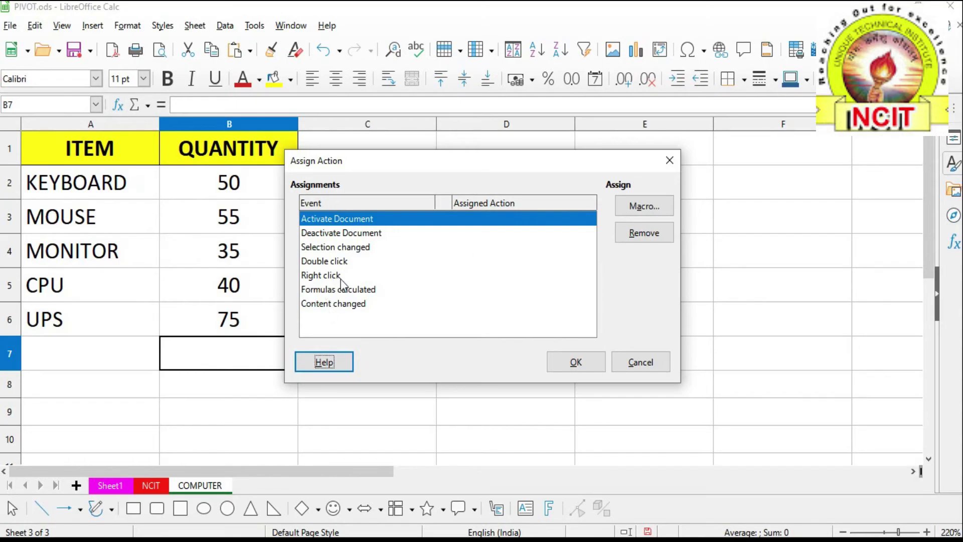
pyautogui.click(320, 276)
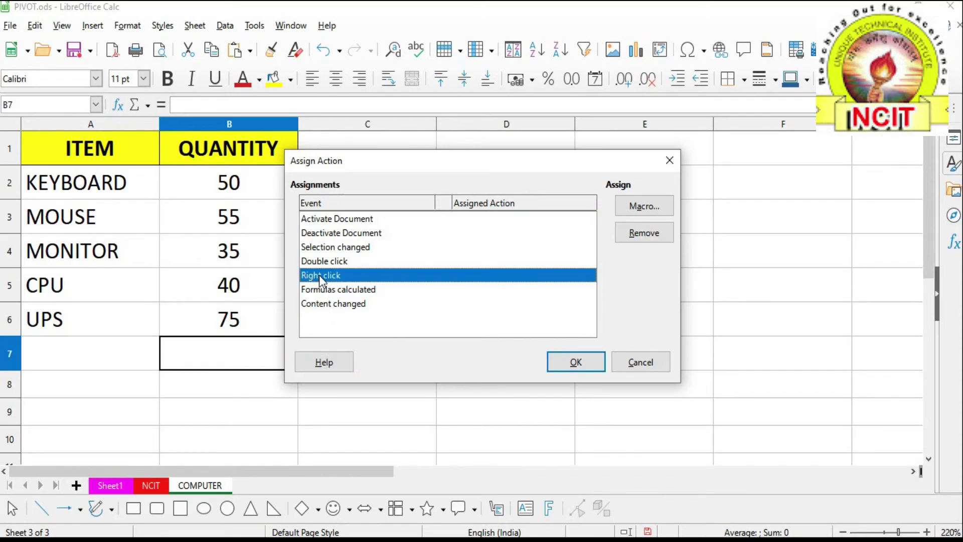
pyautogui.click(642, 207)
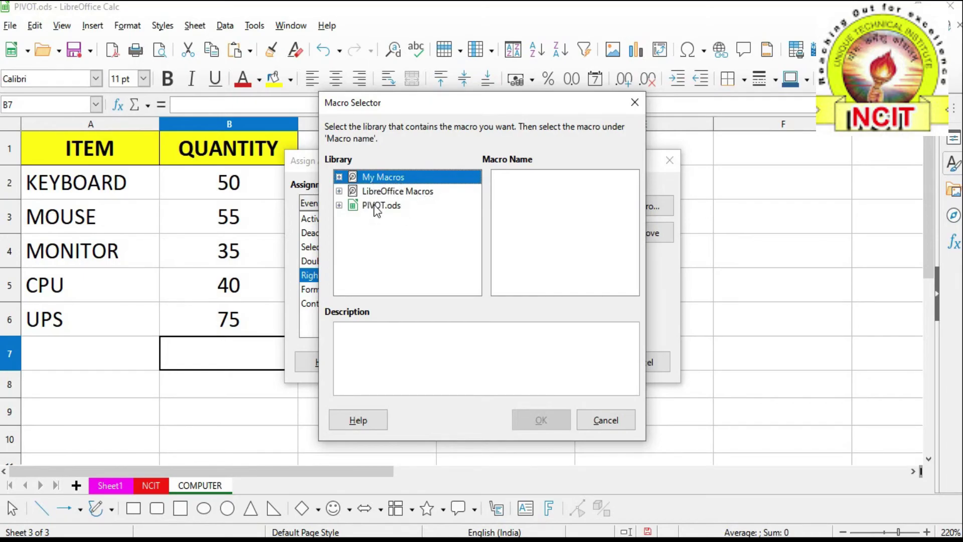
# Expand the LibreOffice Macros library and examine the macro libraries it contains through to the end of the list.
pyautogui.click(339, 191)
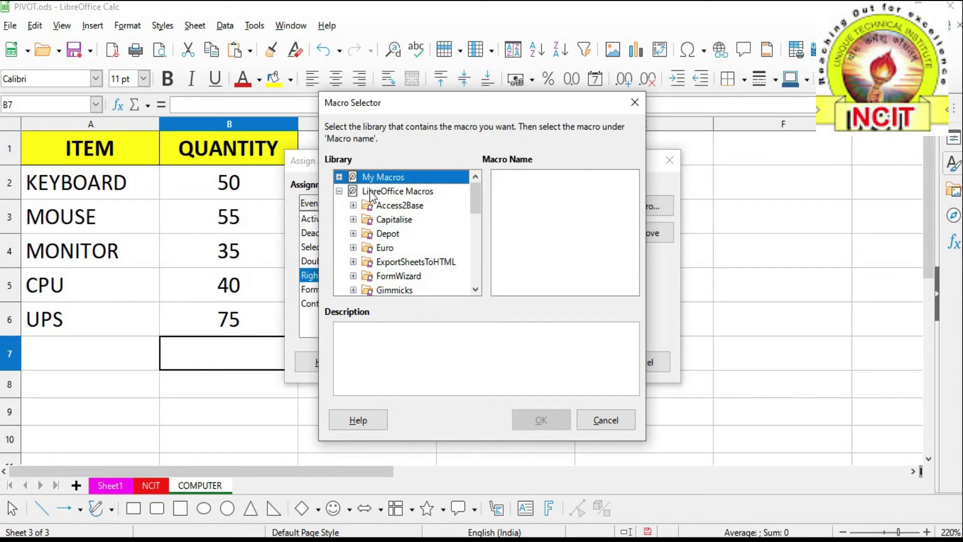
pyautogui.click(475, 290)
pyautogui.click(475, 290)
pyautogui.click(475, 290)
pyautogui.click(476, 290)
pyautogui.click(475, 290)
pyautogui.click(475, 290)
pyautogui.click(476, 290)
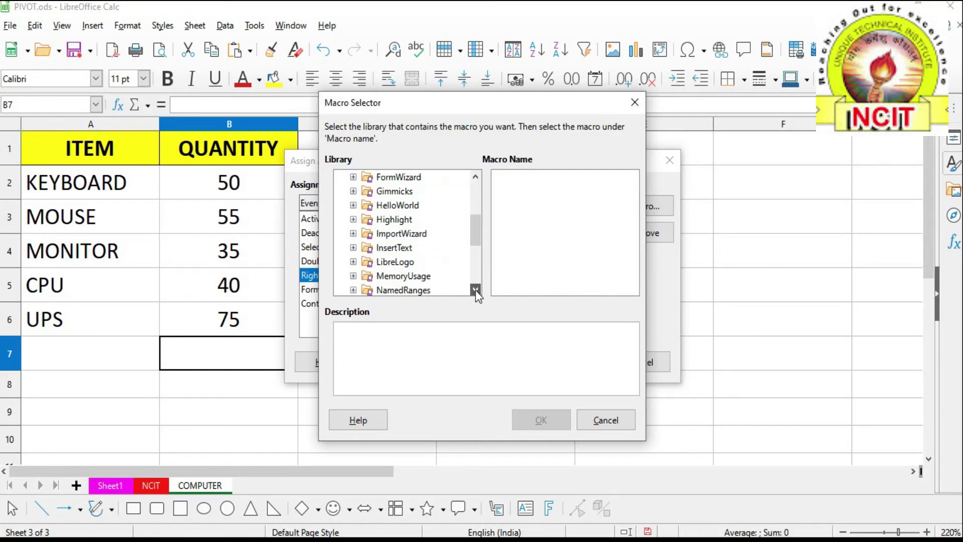
pyautogui.click(476, 290)
pyautogui.click(475, 289)
pyautogui.click(475, 290)
pyautogui.click(475, 290)
pyautogui.click(475, 290)
pyautogui.click(475, 290)
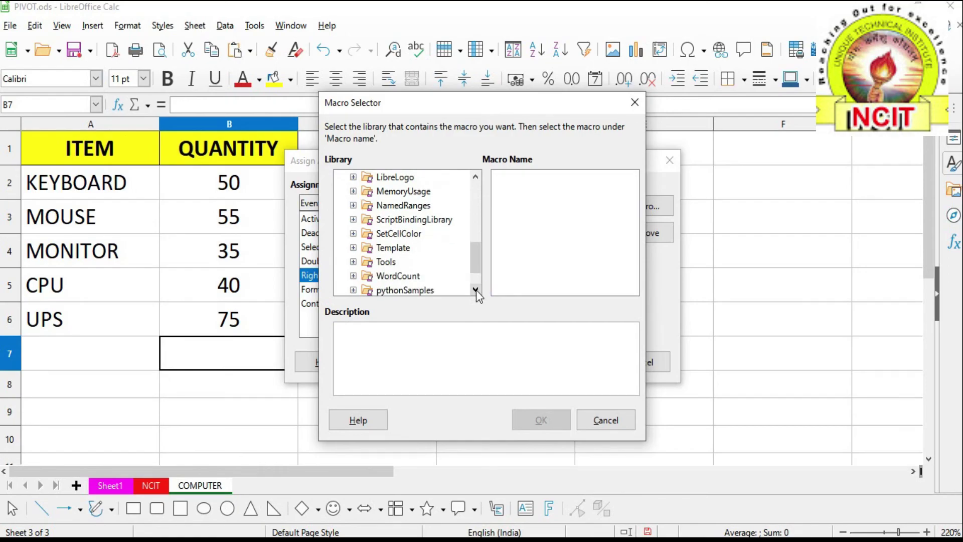
pyautogui.click(475, 290)
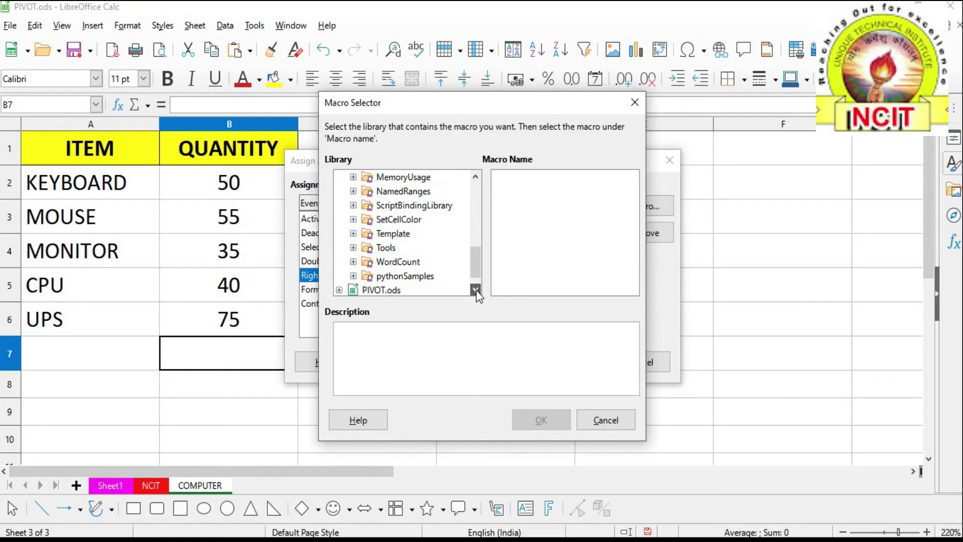
# Assign the Main macro from the Main module of the ImportWizard library to the Right click event.
pyautogui.click(476, 174)
pyautogui.click(477, 175)
pyautogui.click(476, 174)
pyautogui.click(476, 176)
pyautogui.click(476, 175)
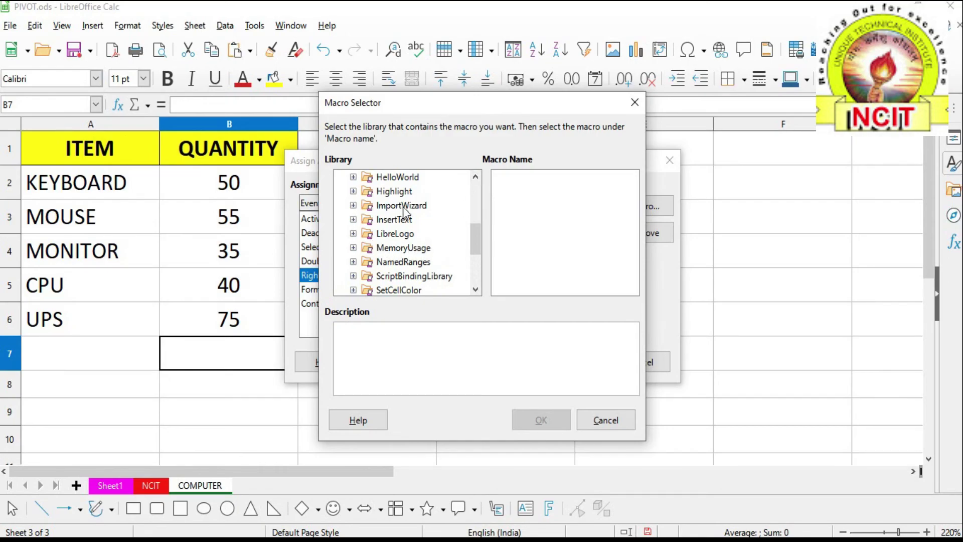
pyautogui.click(371, 206)
pyautogui.click(353, 205)
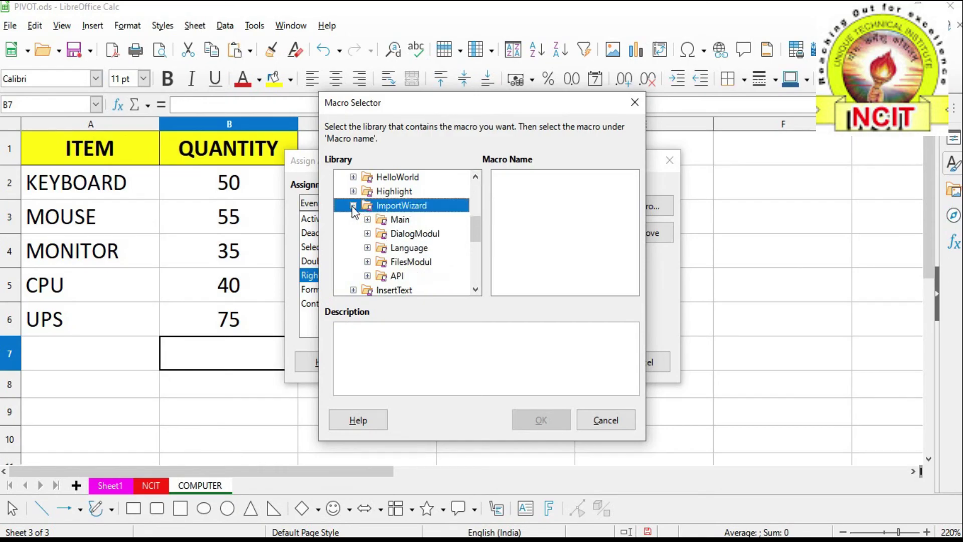
pyautogui.click(385, 225)
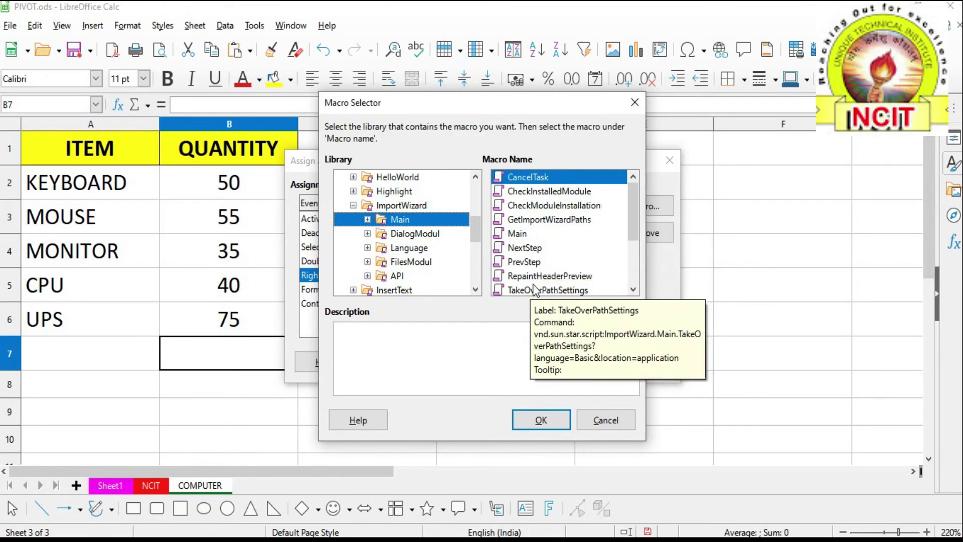
pyautogui.click(515, 235)
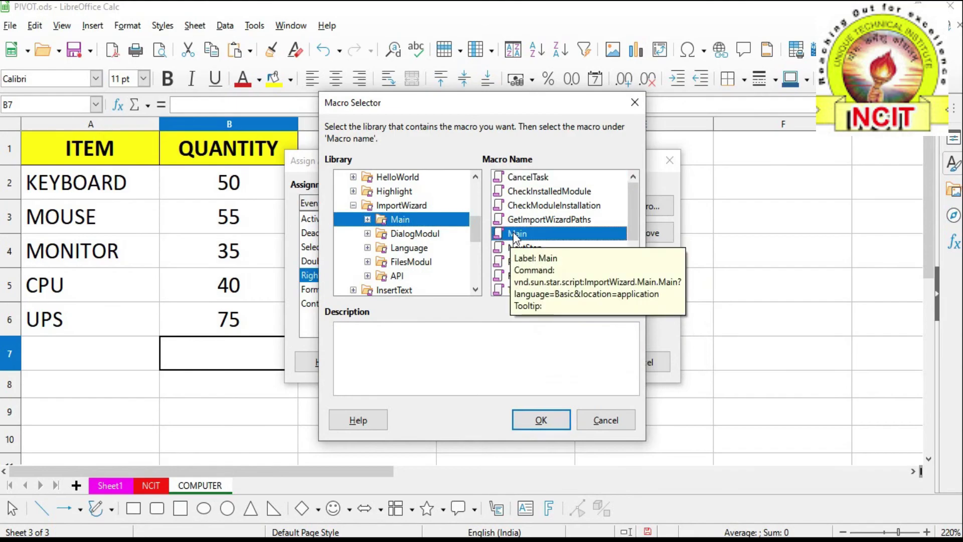
pyautogui.click(541, 420)
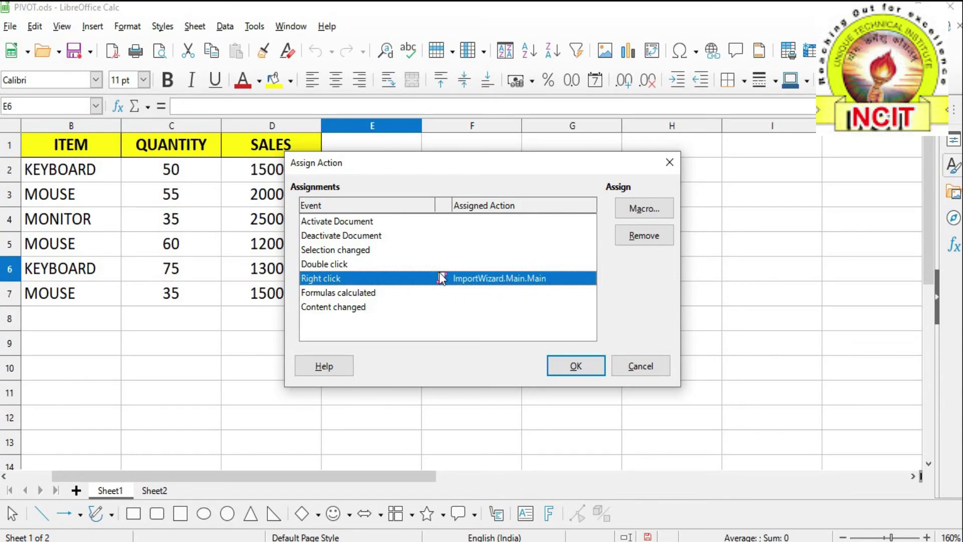
# Confirm the Right click event assignment and trigger it on an empty cell, closing the Document Converter wizard it launches.
pyautogui.click(575, 367)
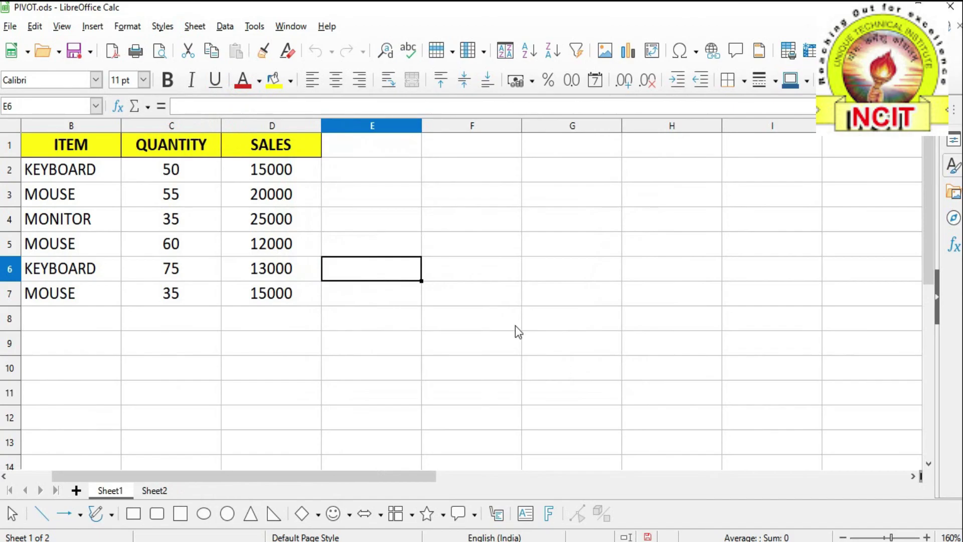
pyautogui.rightClick(451, 247)
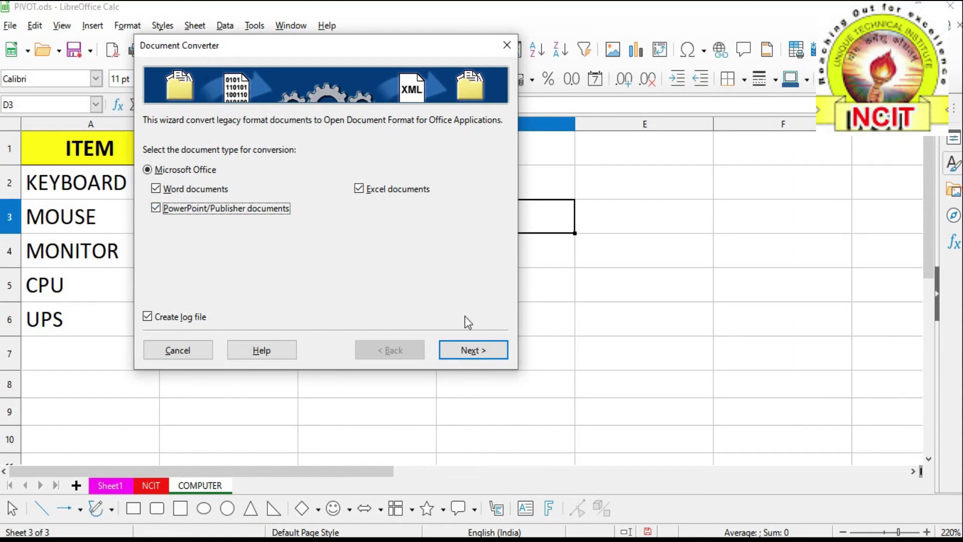
pyautogui.click(507, 45)
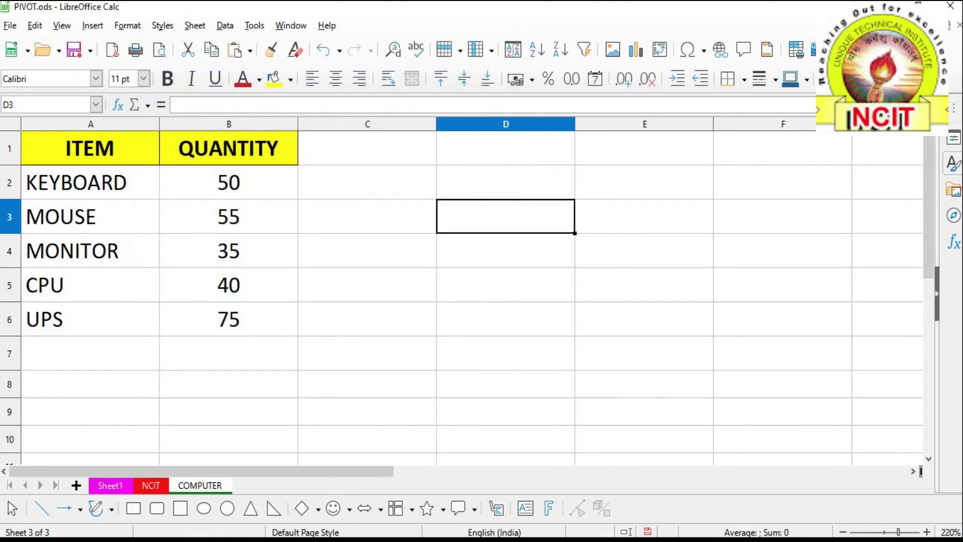
# Launch the Document Converter from the built-in wizards to view its options, and close it without converting anything.
pyautogui.click(10, 26)
pyautogui.moveTo(51, 139)
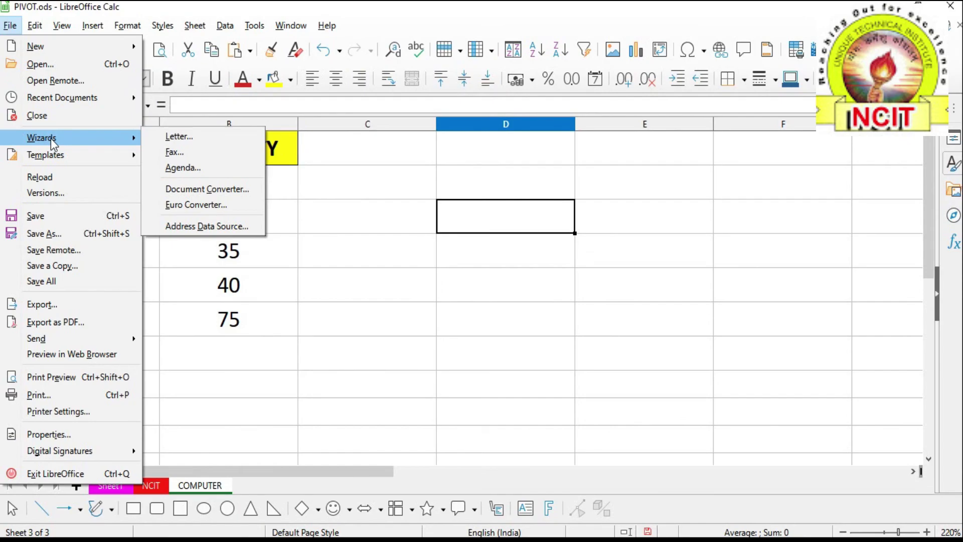
pyautogui.click(10, 30)
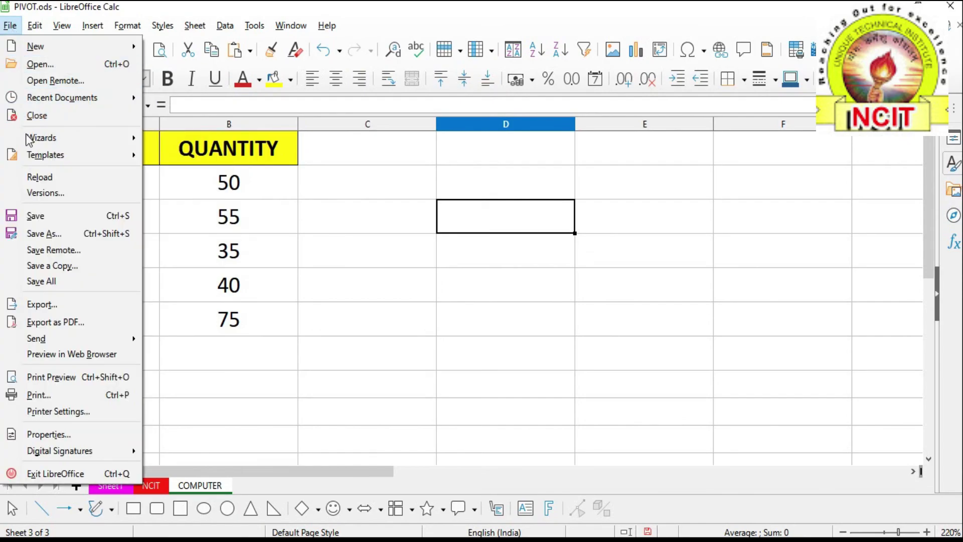
pyautogui.moveTo(46, 138)
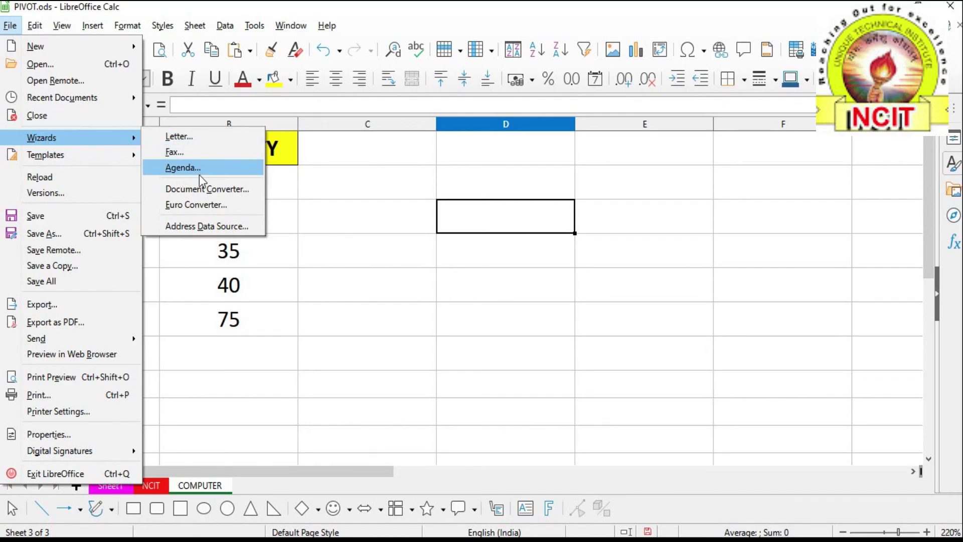
pyautogui.click(178, 193)
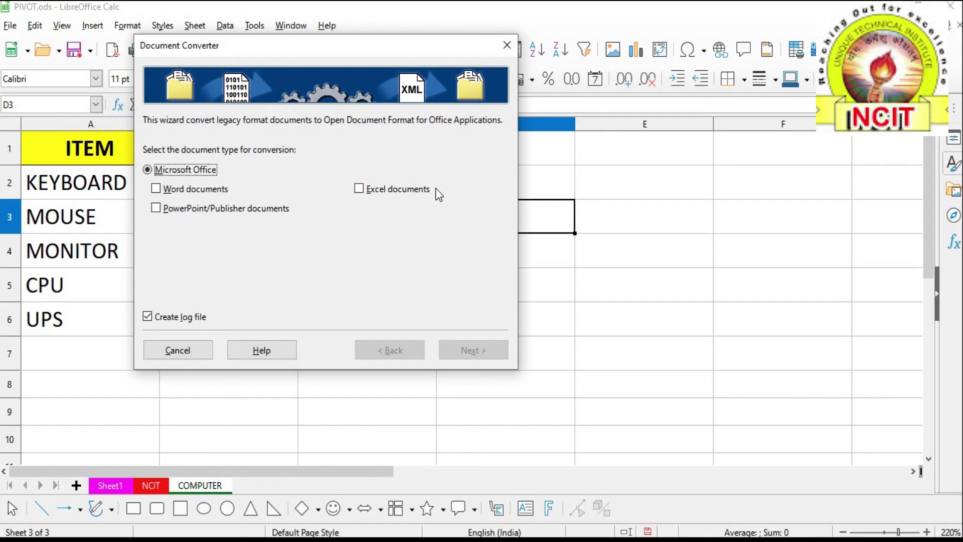
pyautogui.click(510, 53)
pyautogui.click(383, 263)
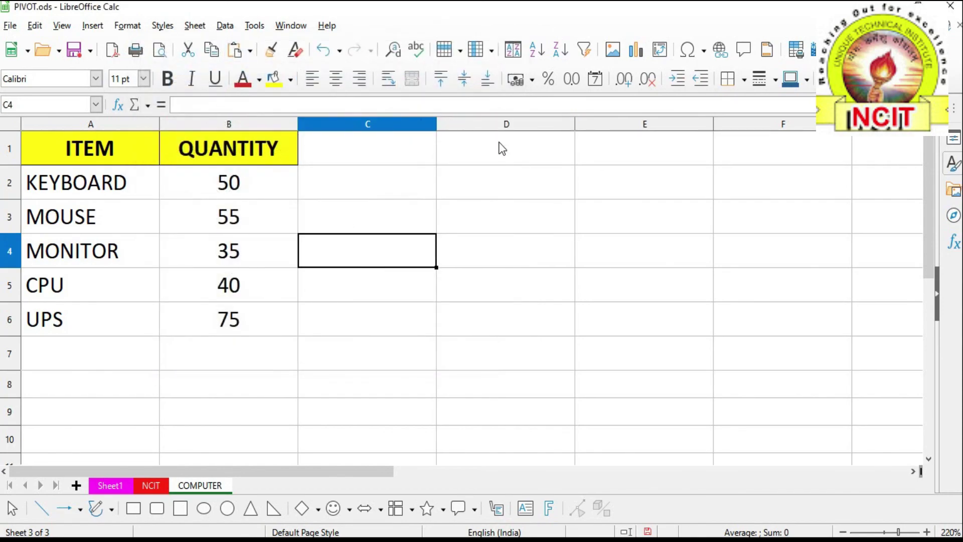
# View the LibreOffice Macros libraries available for the COMPUTER sheet's Double click event, and cancel without assigning a macro.
pyautogui.click(203, 32)
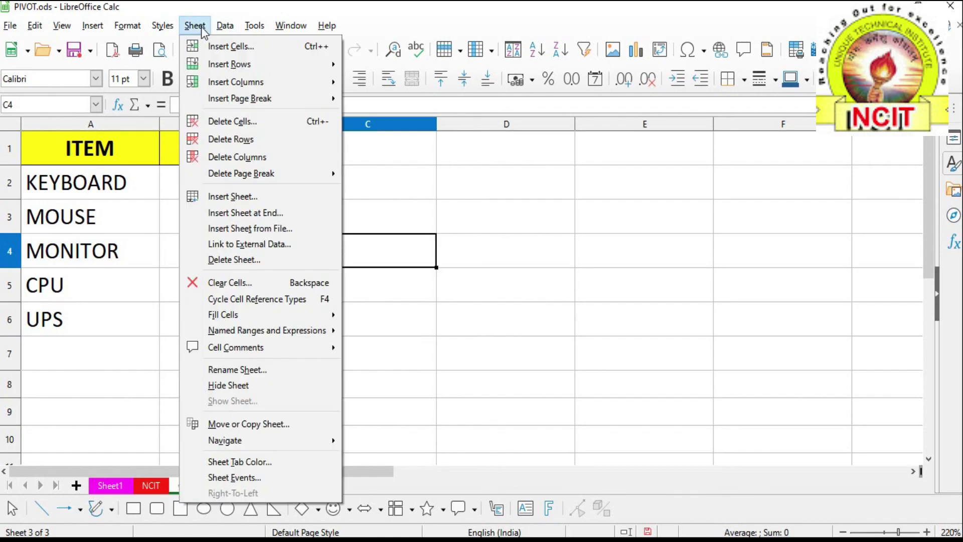
pyautogui.moveTo(246, 438)
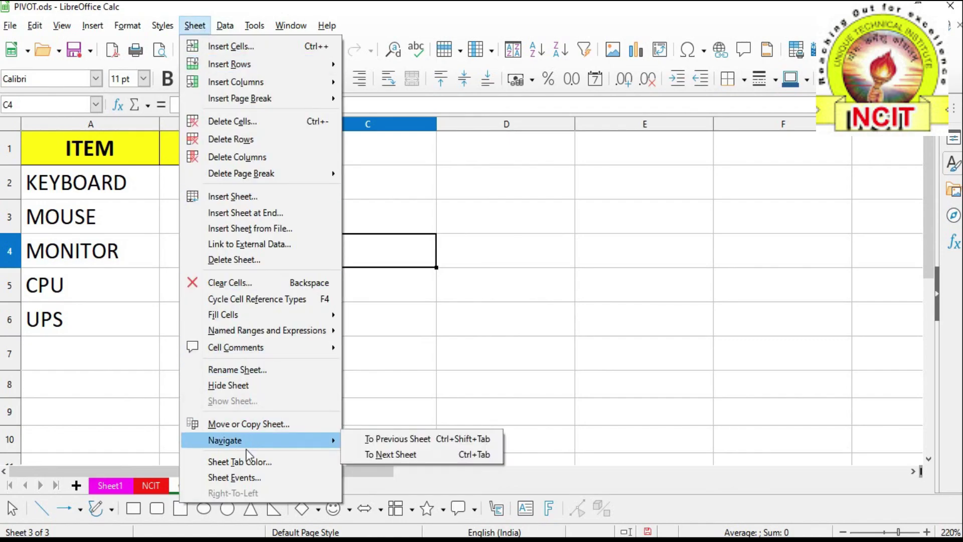
pyautogui.click(246, 475)
pyautogui.click(346, 261)
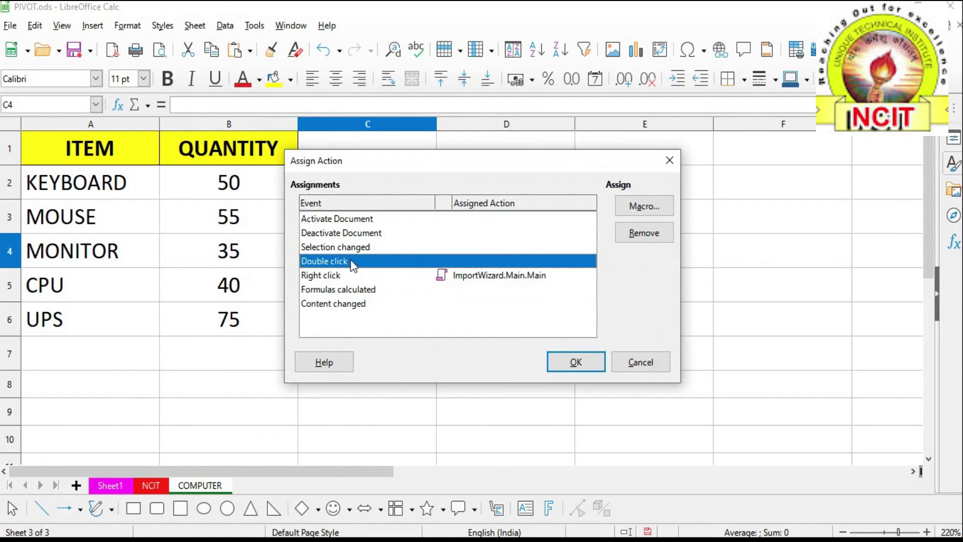
pyautogui.click(654, 212)
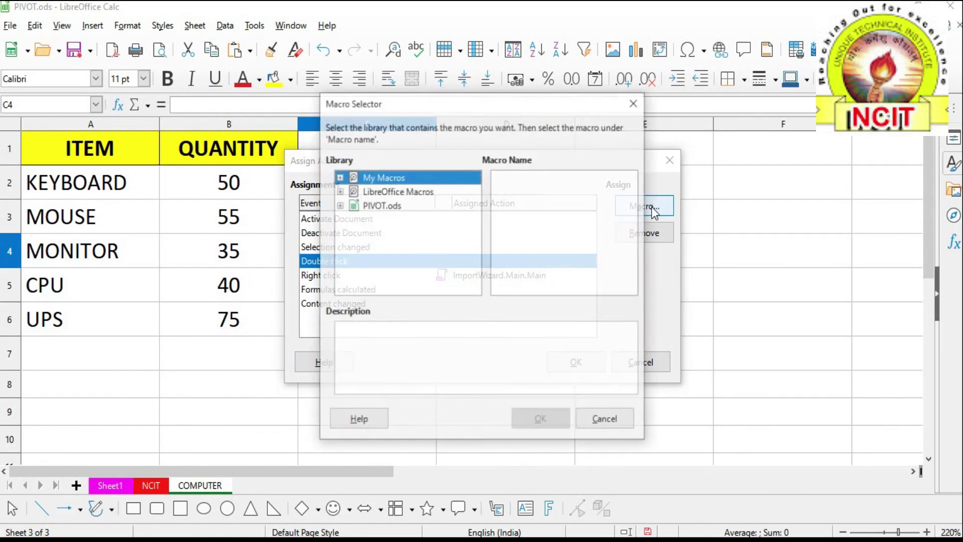
pyautogui.click(339, 191)
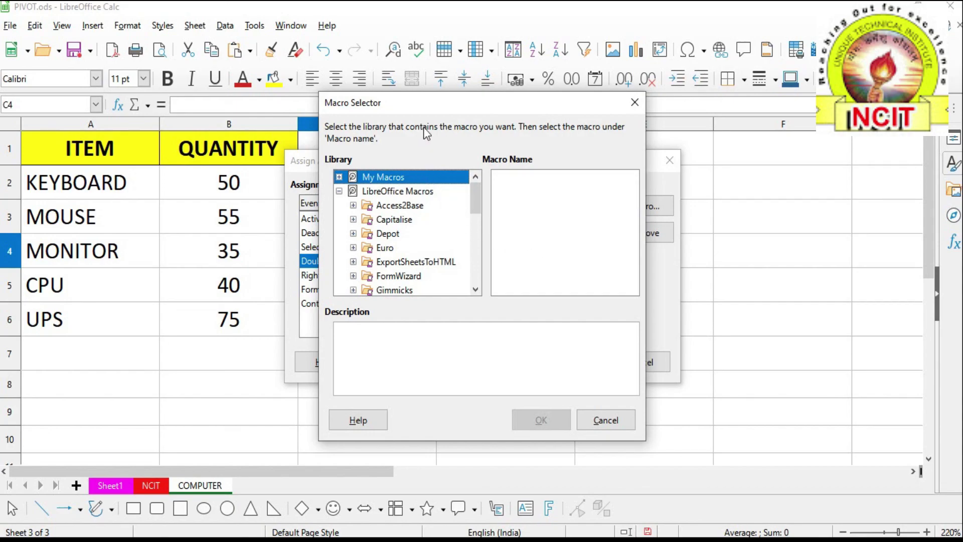
pyautogui.click(619, 426)
pyautogui.click(640, 366)
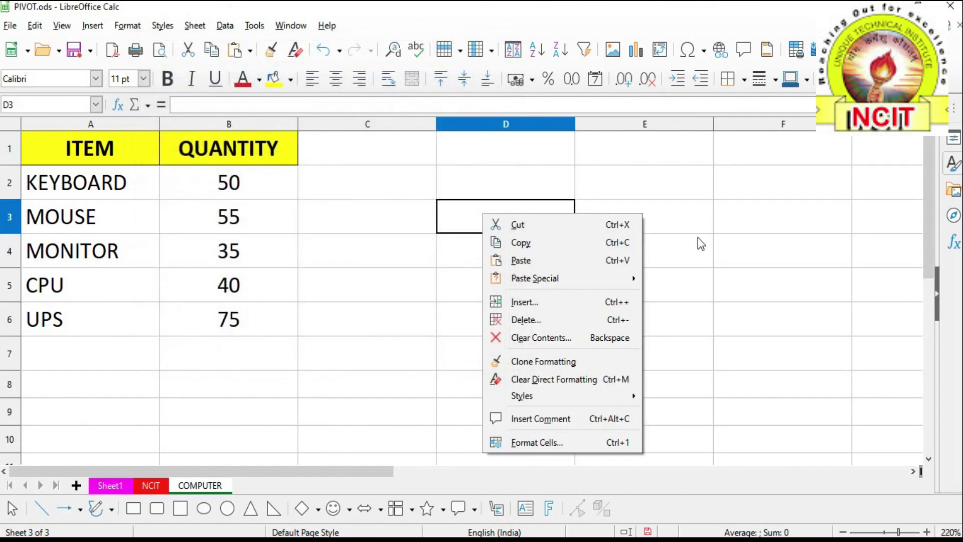
pyautogui.click(604, 251)
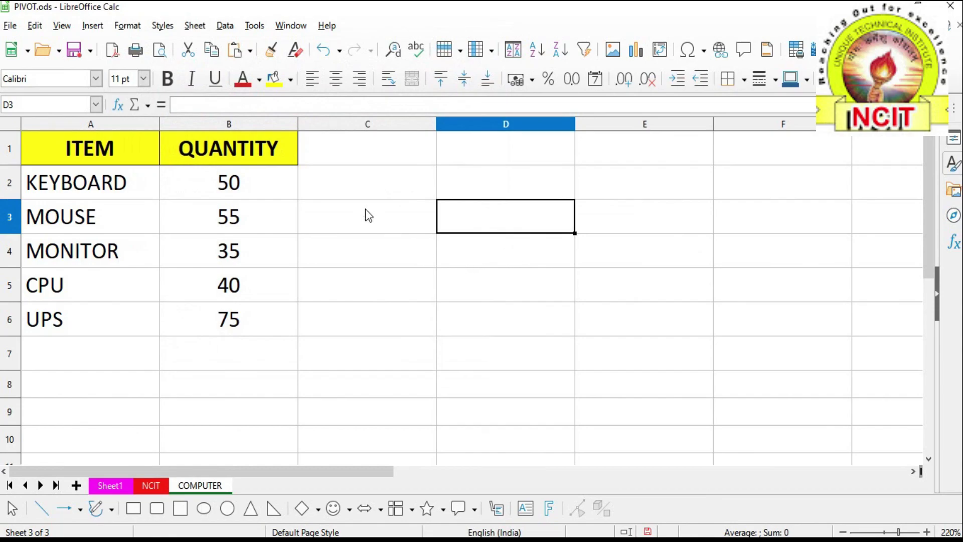
pyautogui.click(195, 25)
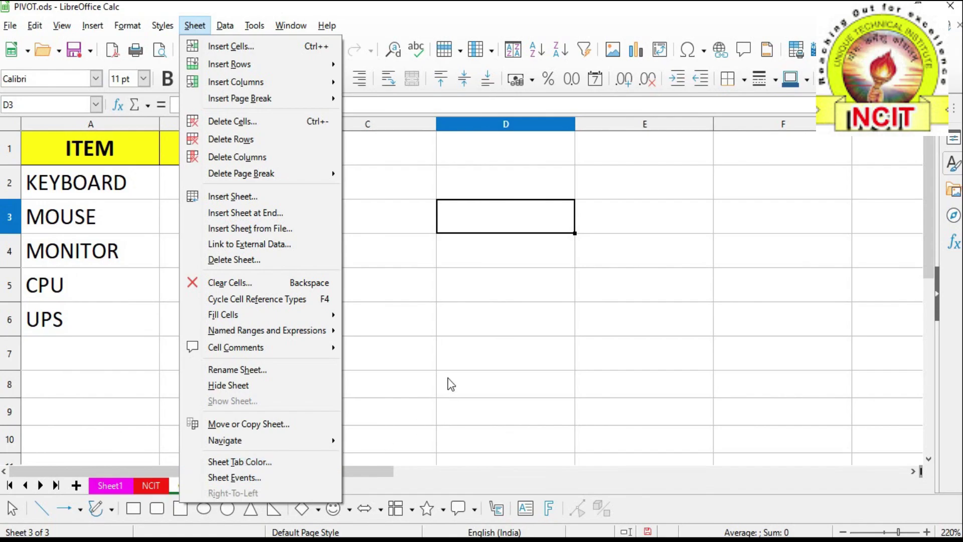
pyautogui.click(394, 321)
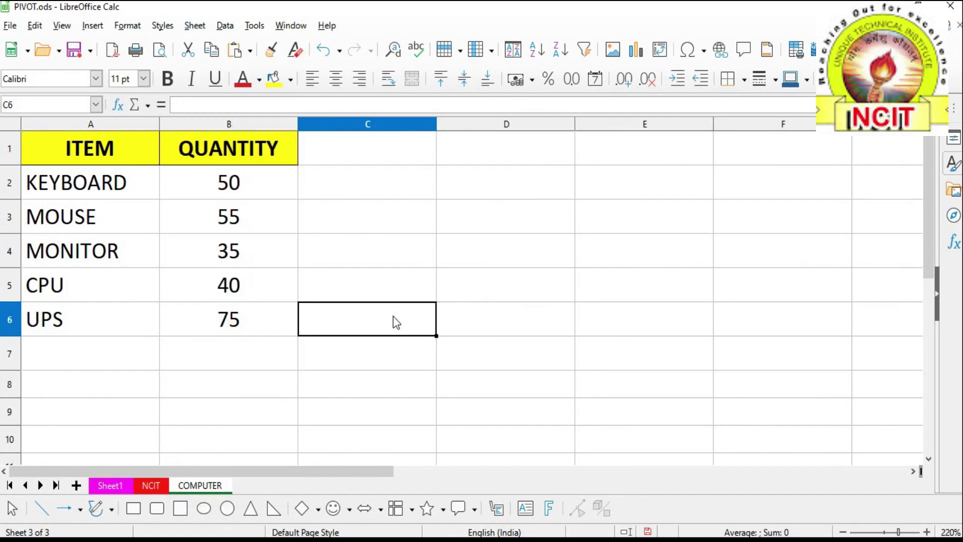